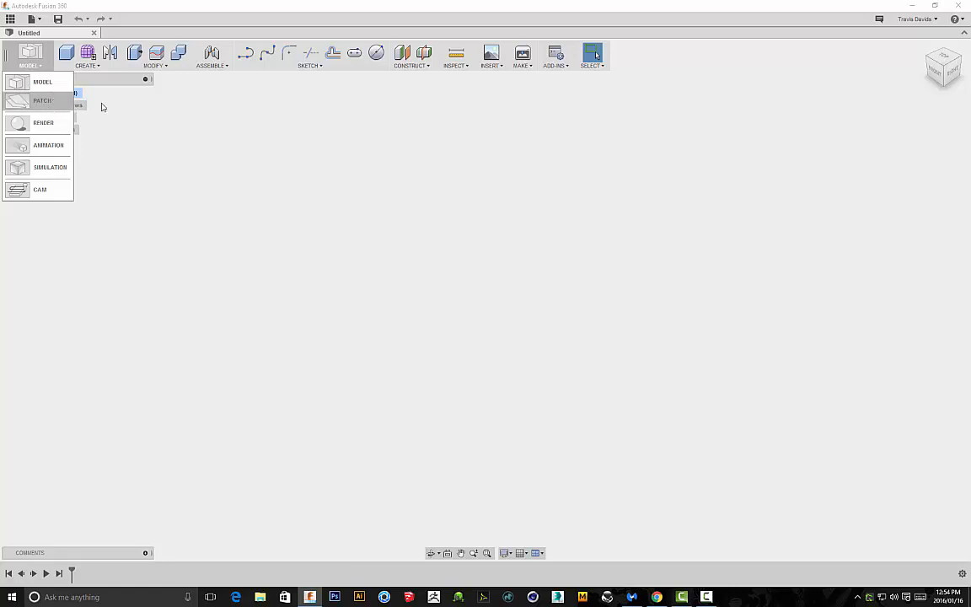
{"action": "left_click", "coordinate": [48, 67]}
{"action": "left_click", "coordinate": [264, 133]}
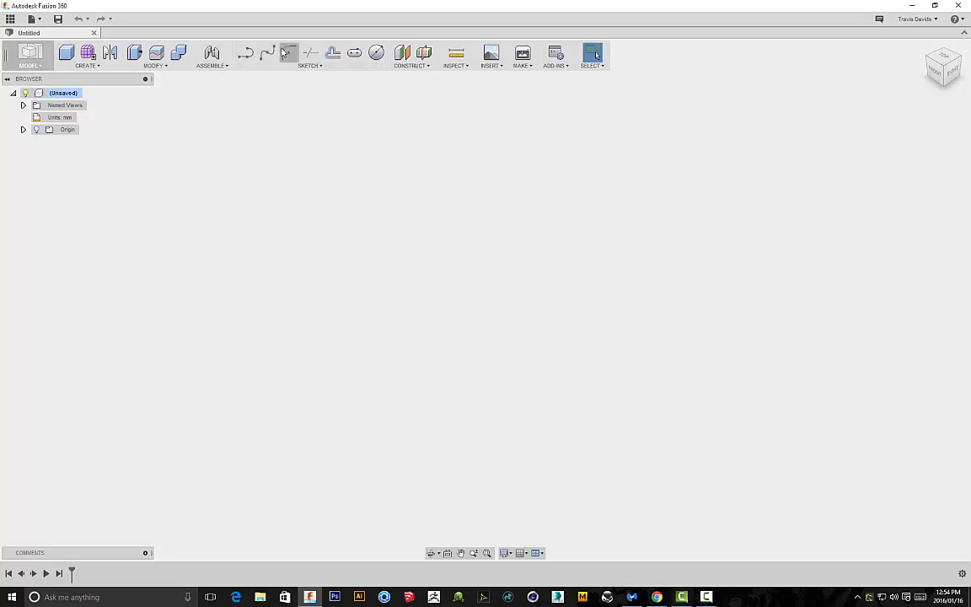
{"action": "left_click", "coordinate": [12, 54]}
{"action": "left_click", "coordinate": [30, 54]}
{"action": "left_click", "coordinate": [314, 67]}
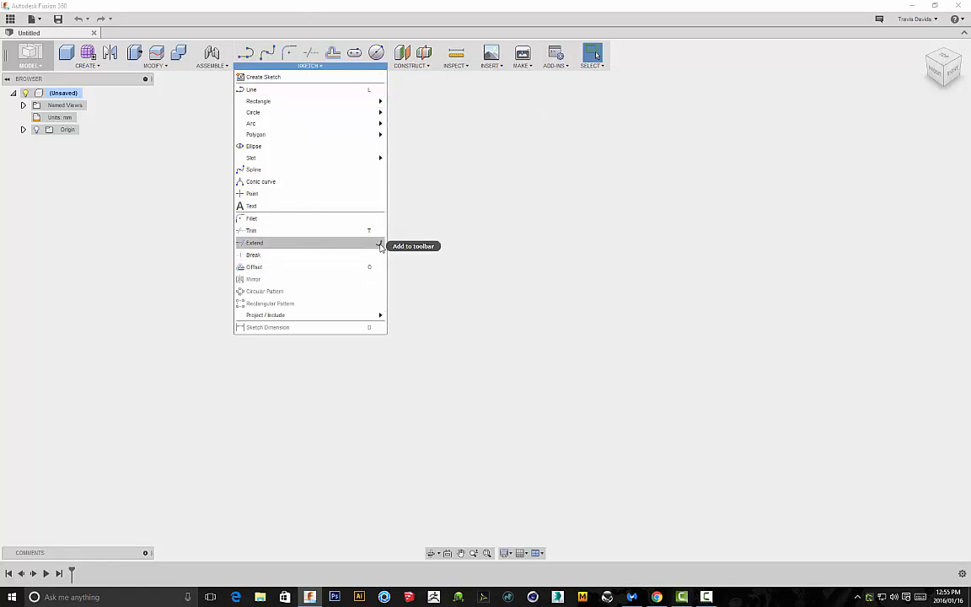
{"action": "mouse_move", "coordinate": [320, 69]}
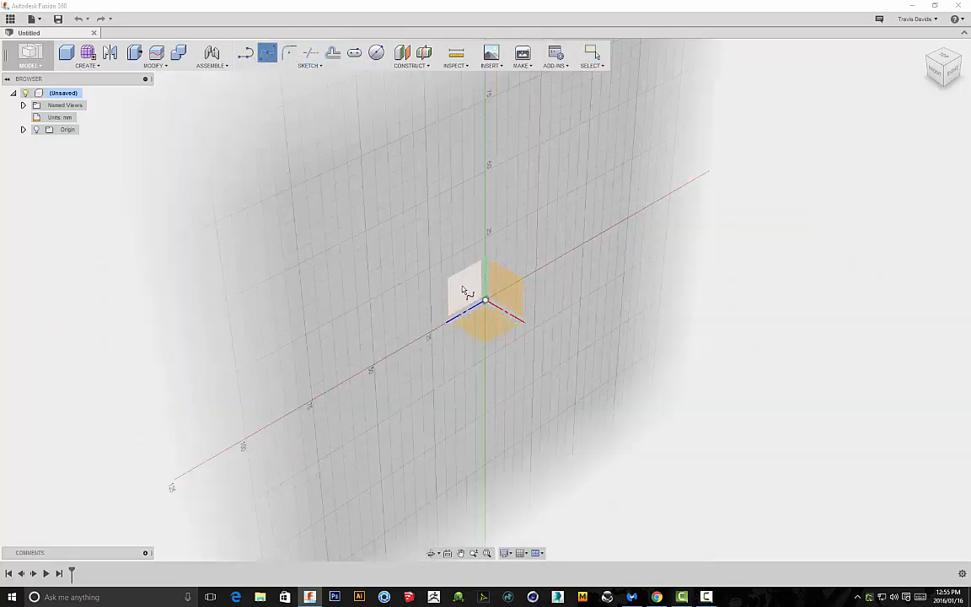
- Try a spline on the origin plane facing the right view, starting about 100 mm above the horizontal axis, and undo its points
{"action": "left_click", "coordinate": [462, 291]}
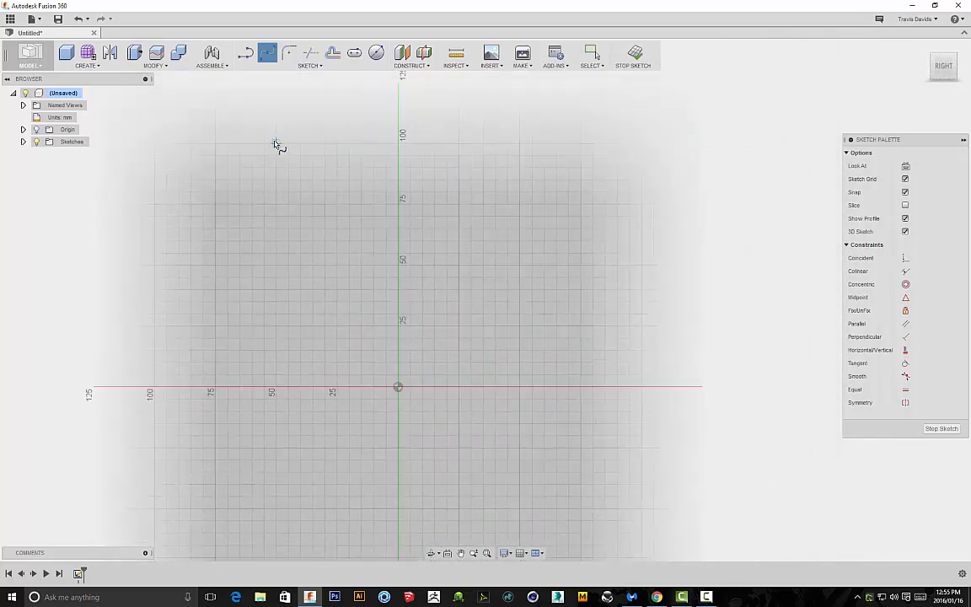
{"action": "left_click", "coordinate": [275, 143]}
{"action": "left_click", "coordinate": [398, 265]}
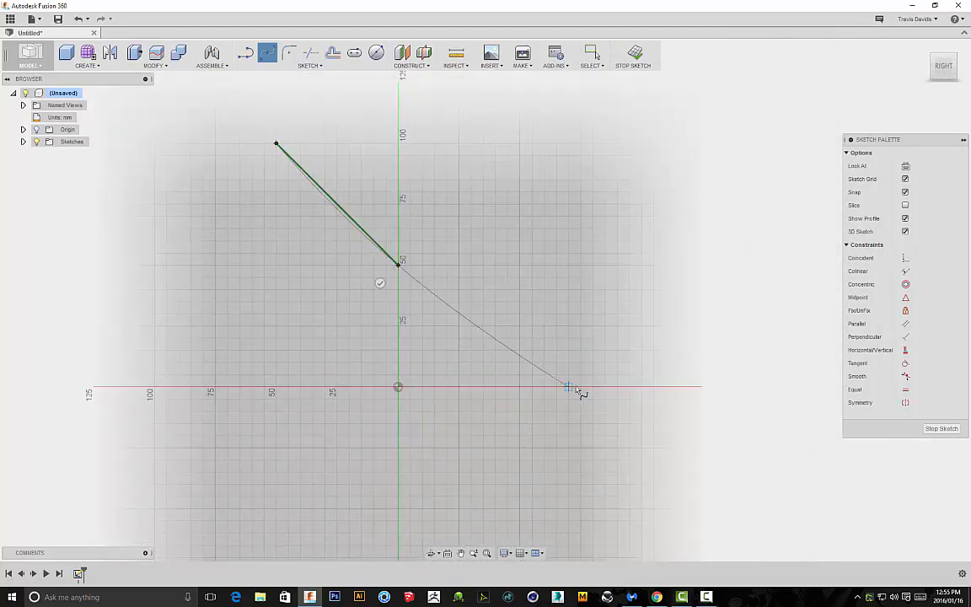
{"action": "key", "text": "ctrl+z"}
{"action": "key", "text": "ctrl+z"}
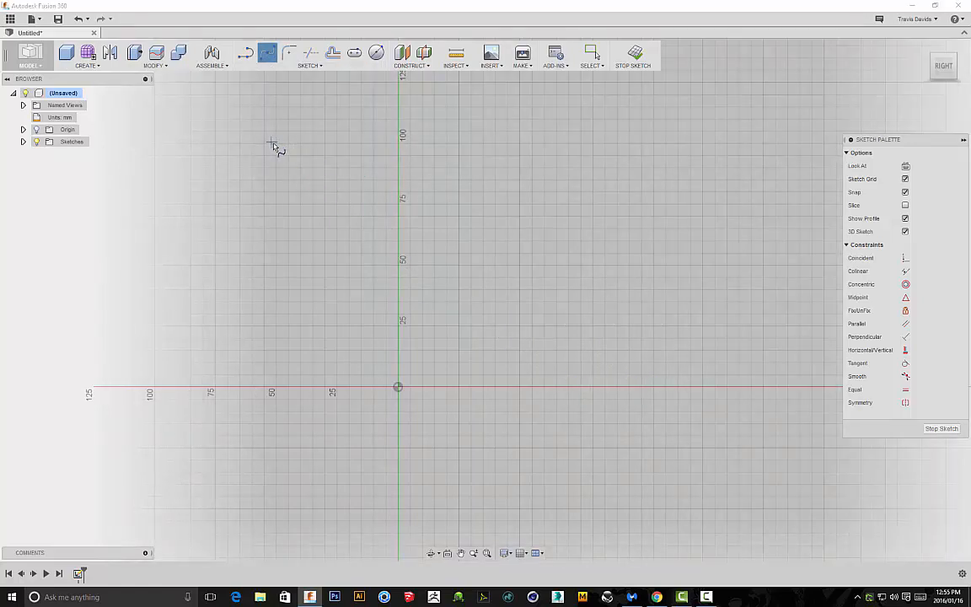
- Sketch a five-point S-shaped spline descending from about 100 mm above the horizontal axis to just above that axis
{"action": "left_click", "coordinate": [337, 205]}
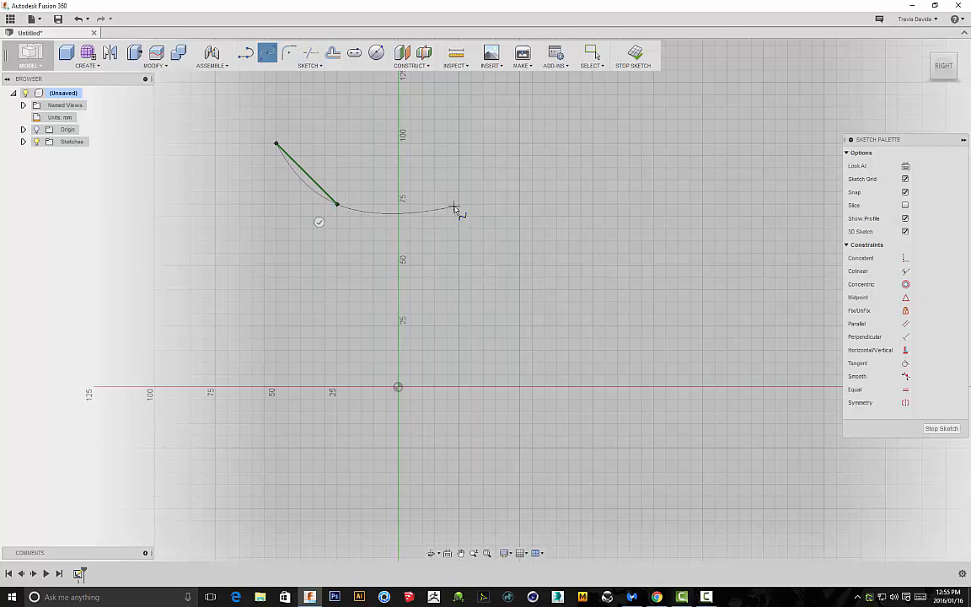
{"action": "left_click", "coordinate": [459, 228]}
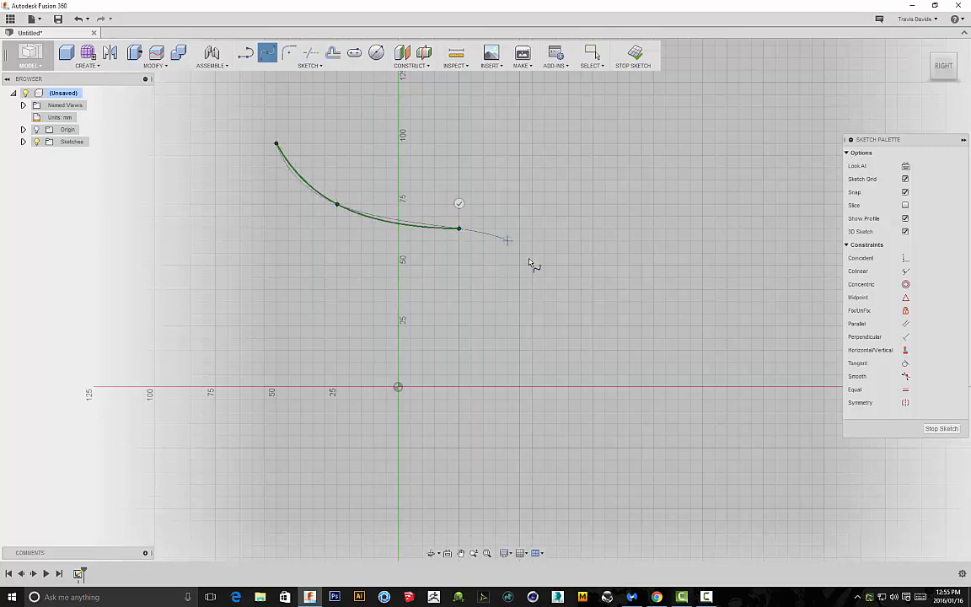
{"action": "left_click", "coordinate": [556, 327]}
{"action": "left_click", "coordinate": [638, 370]}
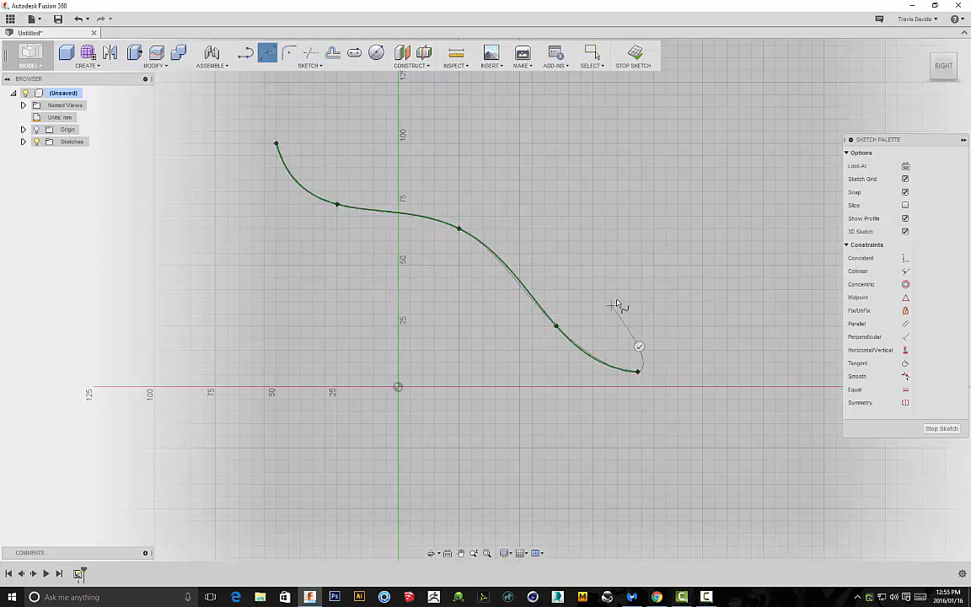
{"action": "right_click", "coordinate": [642, 272]}
{"action": "left_click", "coordinate": [662, 261]}
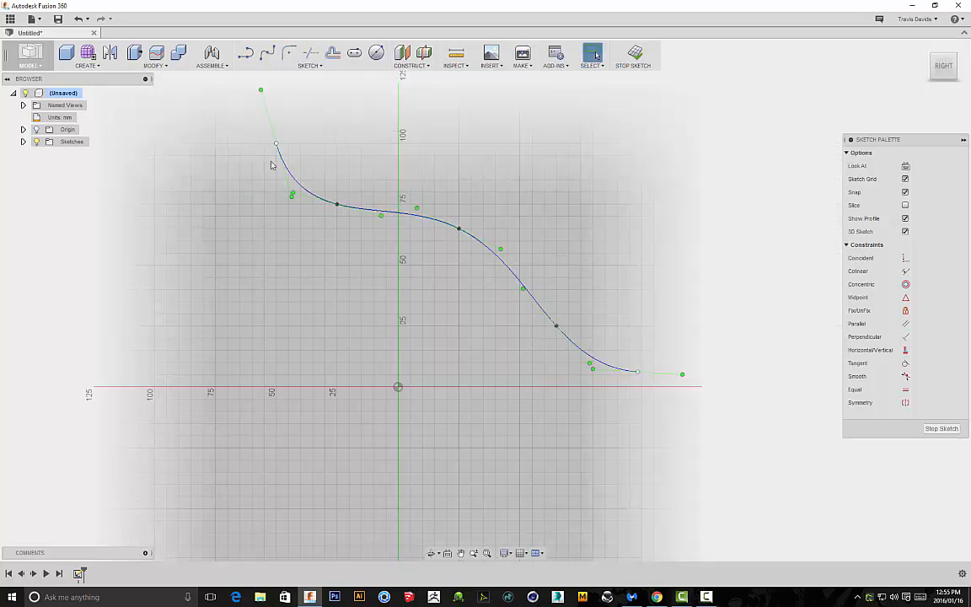
- Offset the S-shaped spline to its upper side by about 7 mm
{"action": "scroll", "coordinate": [430, 190], "scroll_direction": "down", "scroll_amount": 1}
{"action": "middle_click_drag", "start_coordinate": [391, 207], "coordinate": [370, 205]}
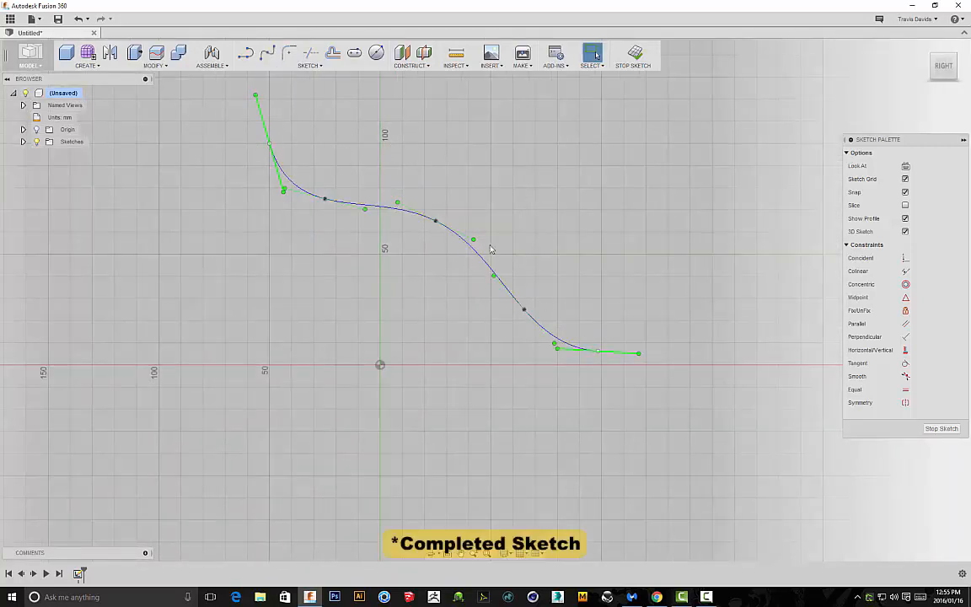
{"action": "left_click", "coordinate": [337, 53]}
{"action": "left_click", "coordinate": [390, 208]}
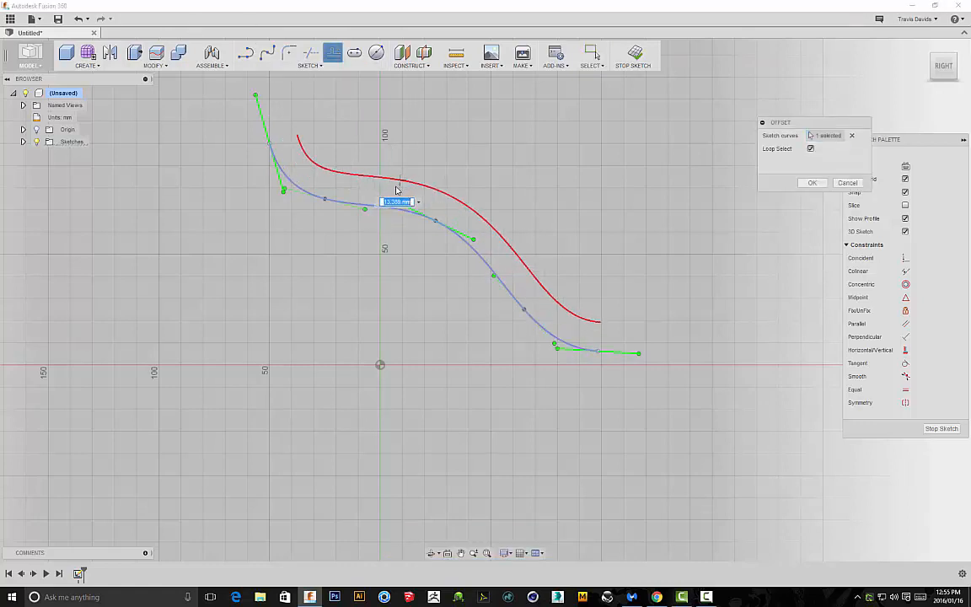
{"action": "left_click", "coordinate": [389, 195]}
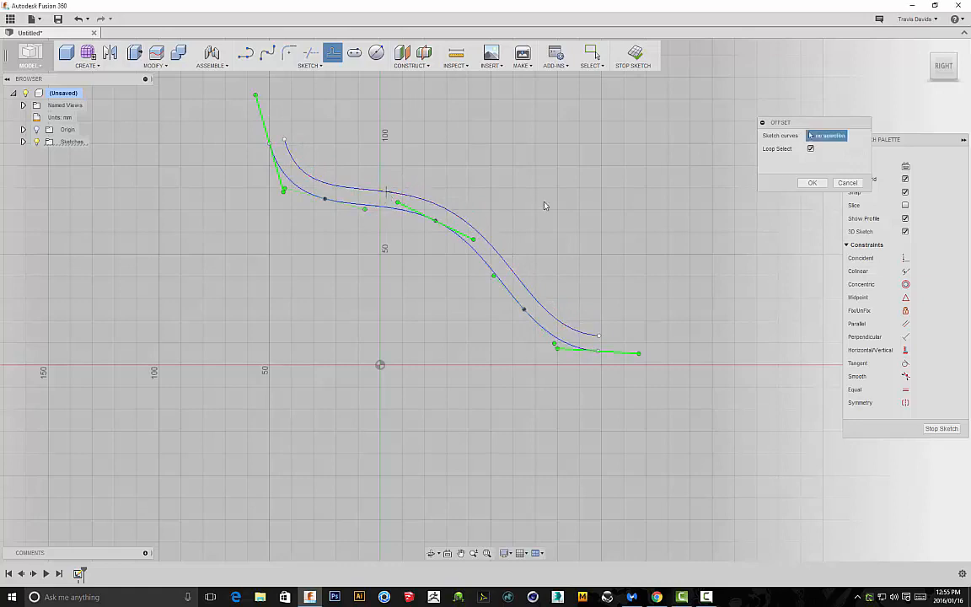
- Join the lower ends of the two curves with a vertical line about 7 mm long
{"action": "key", "text": "l"}
{"action": "scroll", "coordinate": [618, 353], "scroll_direction": "up", "scroll_amount": 4}
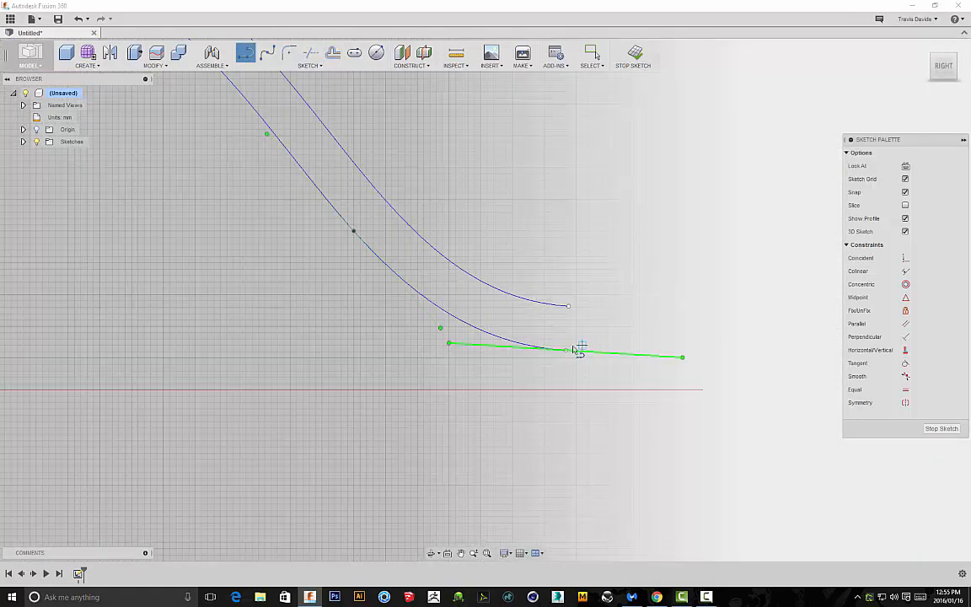
{"action": "left_click", "coordinate": [566, 351]}
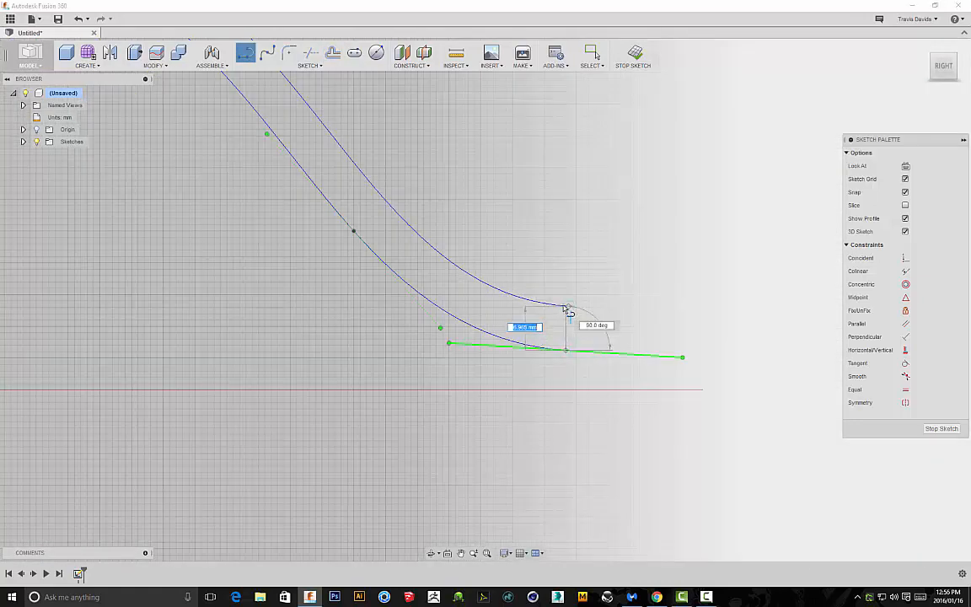
{"action": "left_click", "coordinate": [568, 307]}
- Close the profile at the curves' upper ends with a horizontal line about 7 mm long
{"action": "middle_click_drag", "start_coordinate": [440, 129], "coordinate": [771, 414]}
{"action": "middle_click_drag", "start_coordinate": [449, 222], "coordinate": [771, 329]}
{"action": "scroll", "coordinate": [472, 218], "scroll_direction": "up", "scroll_amount": 4}
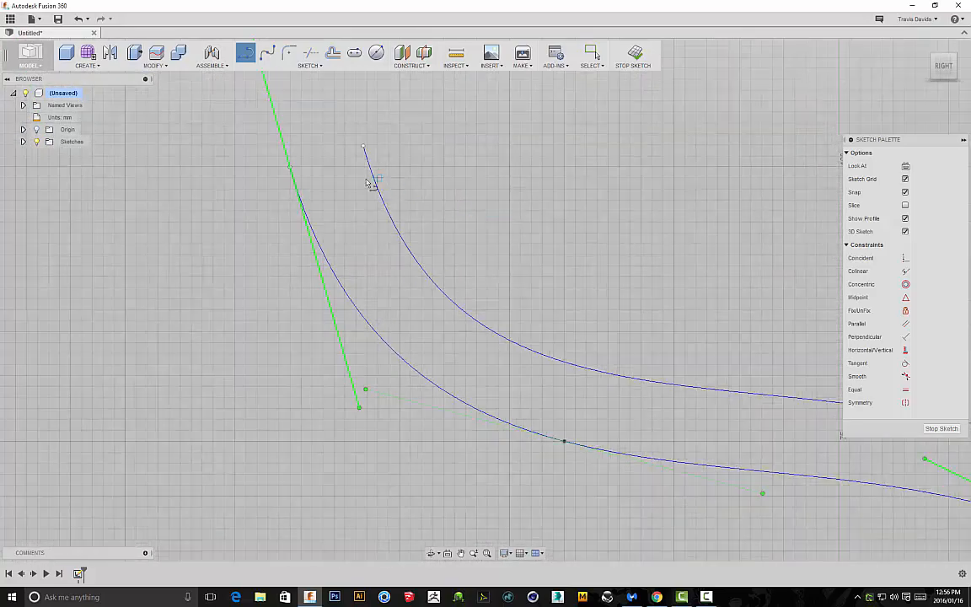
{"action": "left_click", "coordinate": [290, 166]}
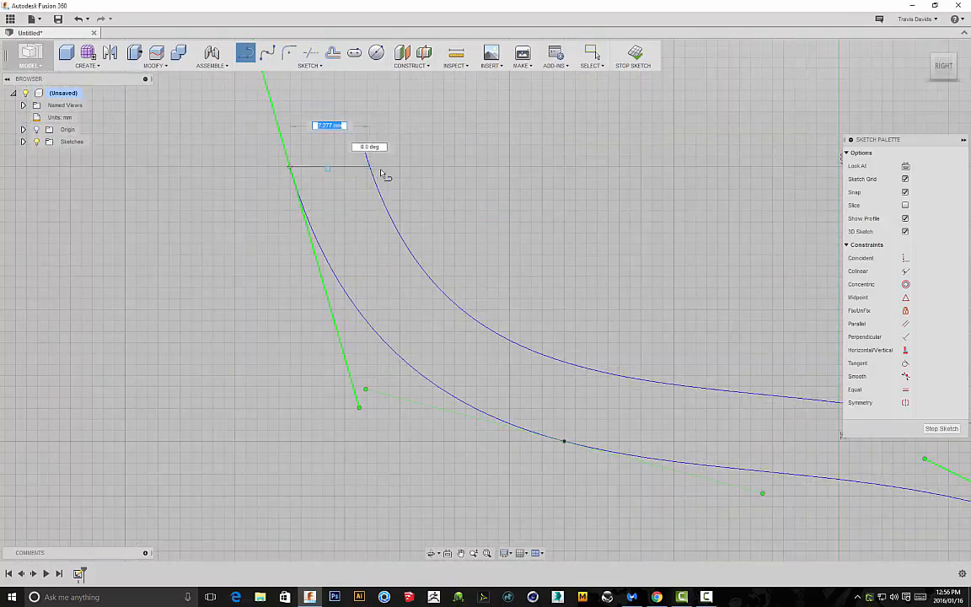
{"action": "left_click", "coordinate": [380, 172]}
{"action": "scroll", "coordinate": [440, 217], "scroll_direction": "down", "scroll_amount": 6}
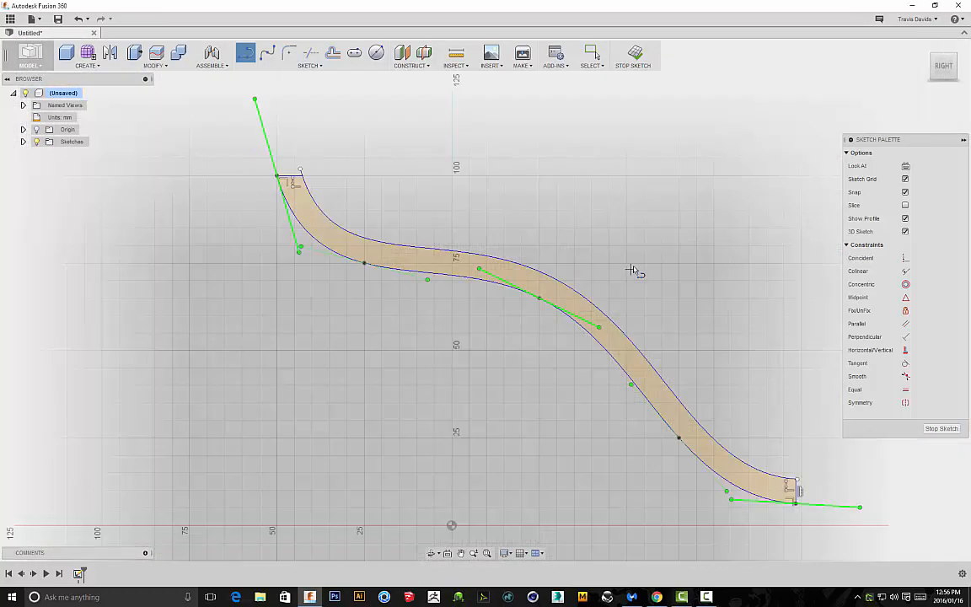
{"action": "right_click", "coordinate": [633, 269]}
{"action": "left_click", "coordinate": [671, 268]}
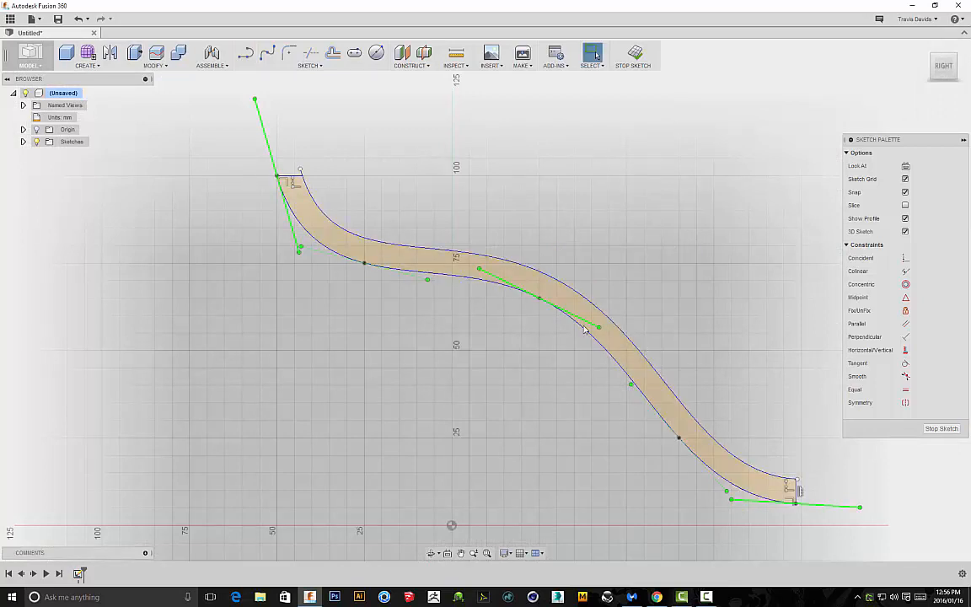
- Finish the sketch and extrude the closed S-shaped profile about 55 mm to one side as a new body
{"action": "scroll", "coordinate": [584, 330], "scroll_direction": "down", "scroll_amount": 2}
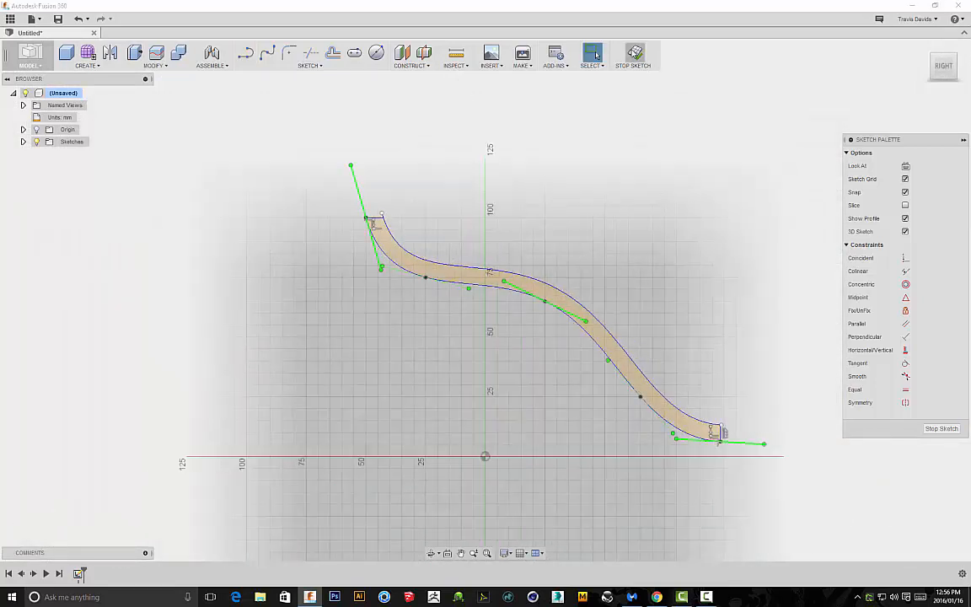
{"action": "left_click", "coordinate": [632, 55]}
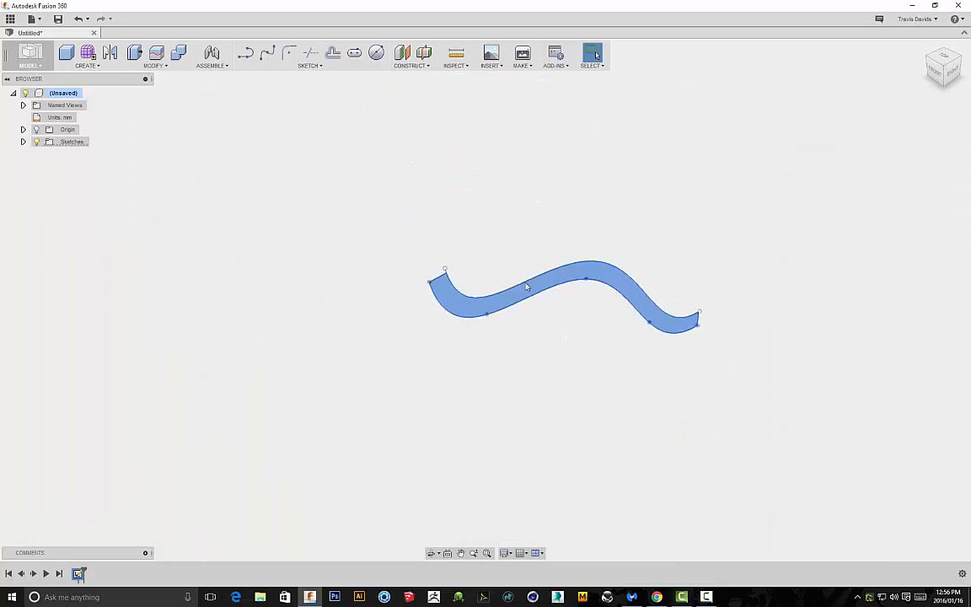
{"action": "right_click", "coordinate": [592, 356]}
{"action": "left_click", "coordinate": [589, 398]}
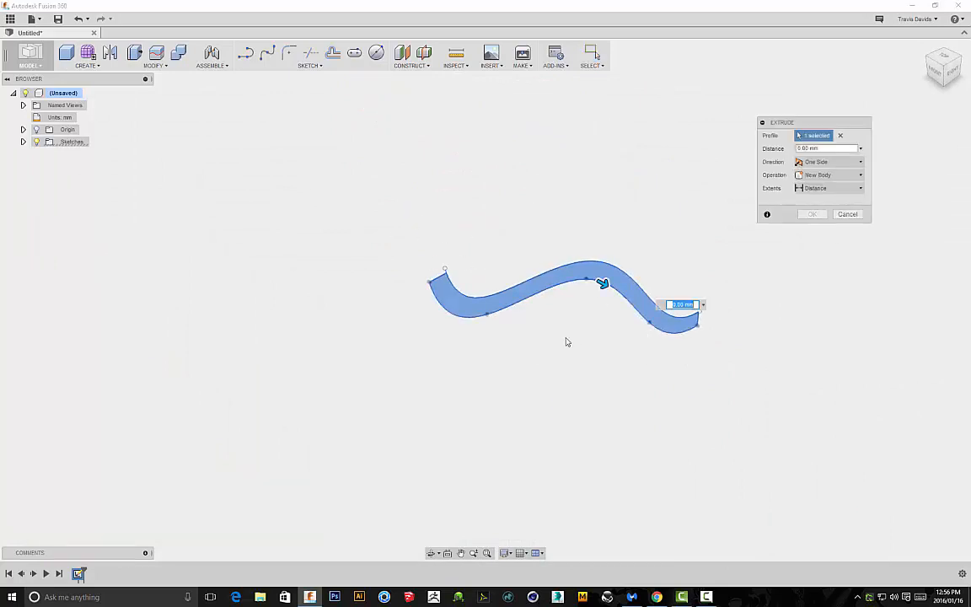
{"action": "left_click_drag", "start_coordinate": [603, 284], "coordinate": [736, 328]}
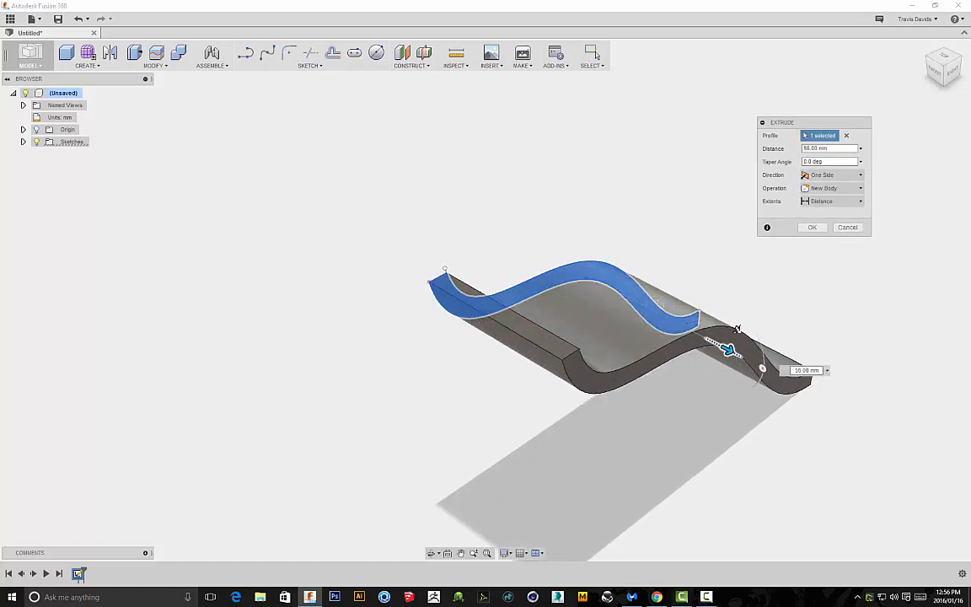
{"action": "left_click", "coordinate": [811, 228]}
- Examine the extruded S-curved body from the side, front and back
{"action": "middle_click_drag", "start_coordinate": [698, 232], "coordinate": [284, 202], "text": "shift"}
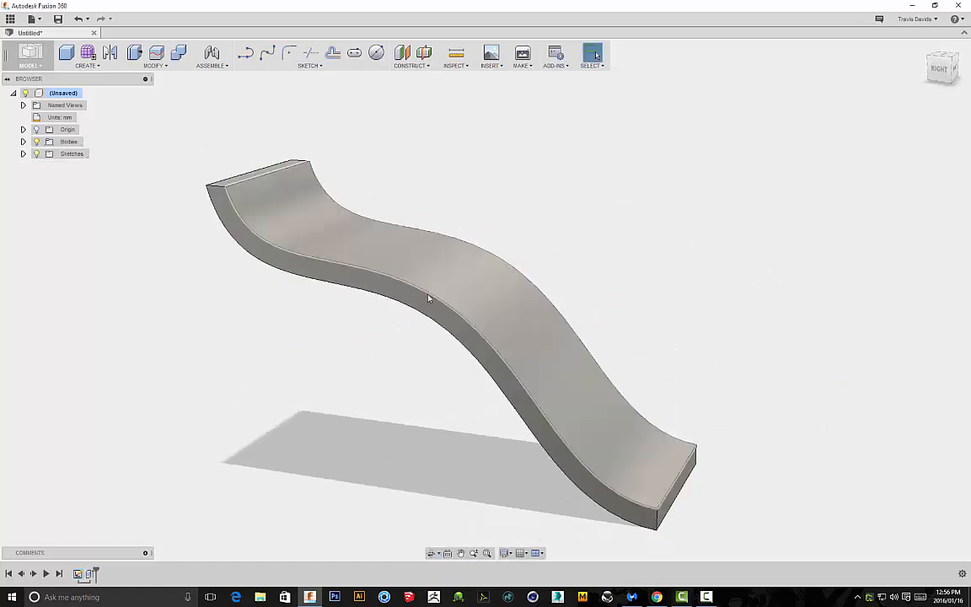
{"action": "middle_click_drag", "start_coordinate": [577, 199], "coordinate": [573, 213], "text": "shift"}
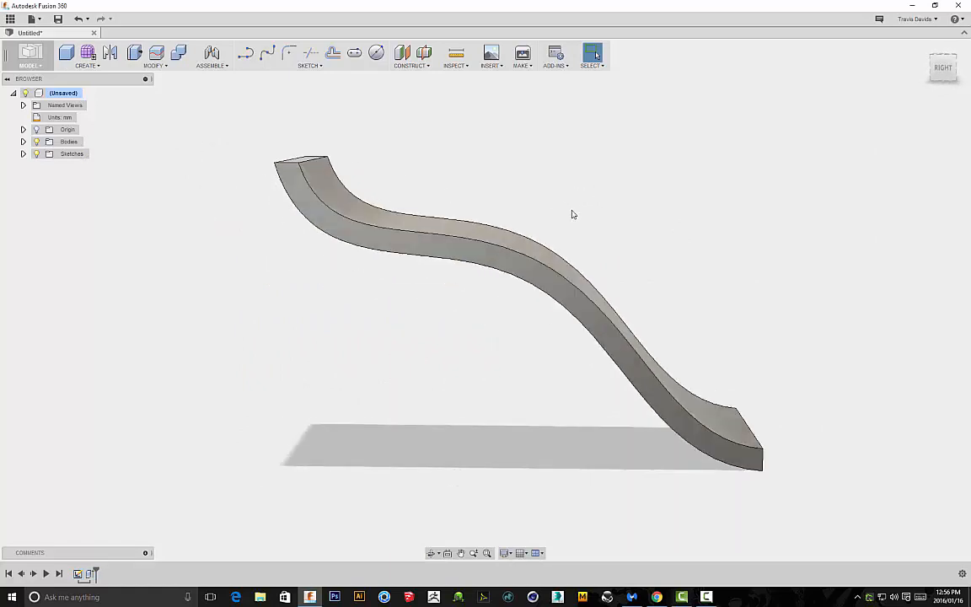
{"action": "scroll", "coordinate": [573, 213], "scroll_direction": "down", "scroll_amount": 3}
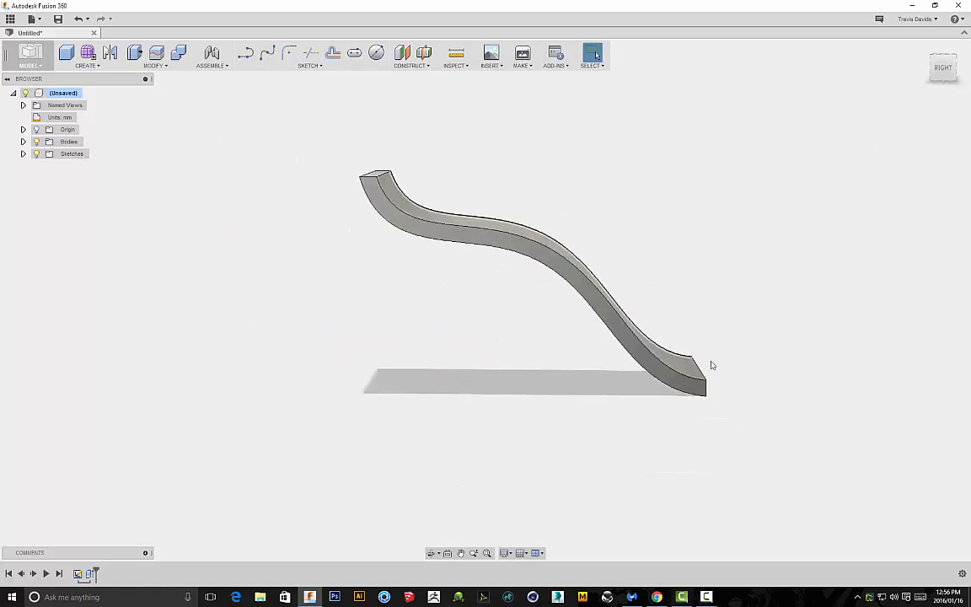
{"action": "middle_click_drag", "start_coordinate": [540, 229], "coordinate": [439, 240], "text": "shift"}
{"action": "scroll", "coordinate": [326, 262], "scroll_direction": "up", "scroll_amount": 4}
{"action": "scroll", "coordinate": [325, 262], "scroll_direction": "down", "scroll_amount": 3}
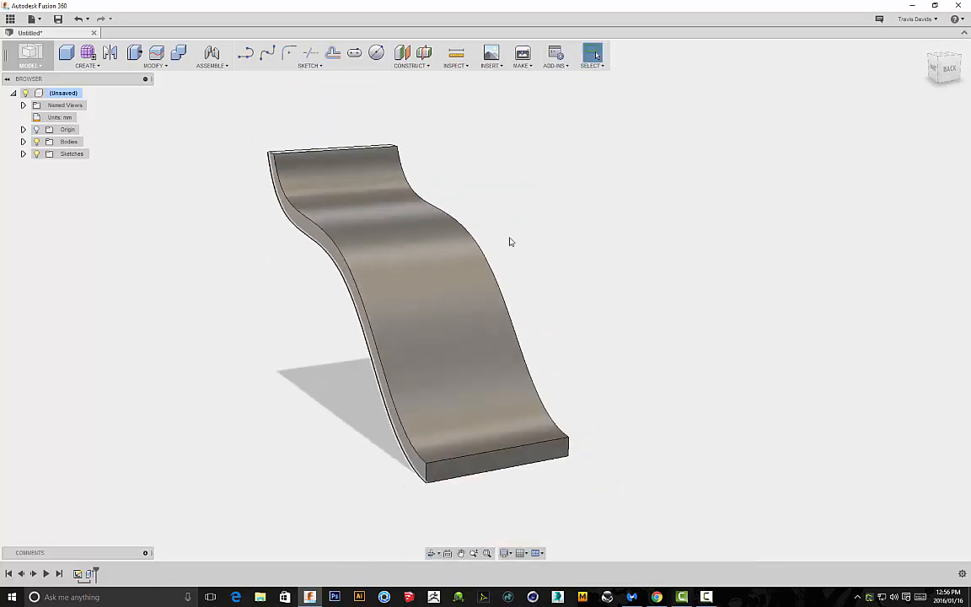
{"action": "middle_click_drag", "start_coordinate": [509, 240], "coordinate": [681, 214], "text": "shift"}
{"action": "middle_click_drag", "start_coordinate": [452, 254], "coordinate": [680, 209], "text": "shift"}
- Undo the extrusion and the whole spline sketch until the design is empty
{"action": "key", "text": "ctrl+z"}
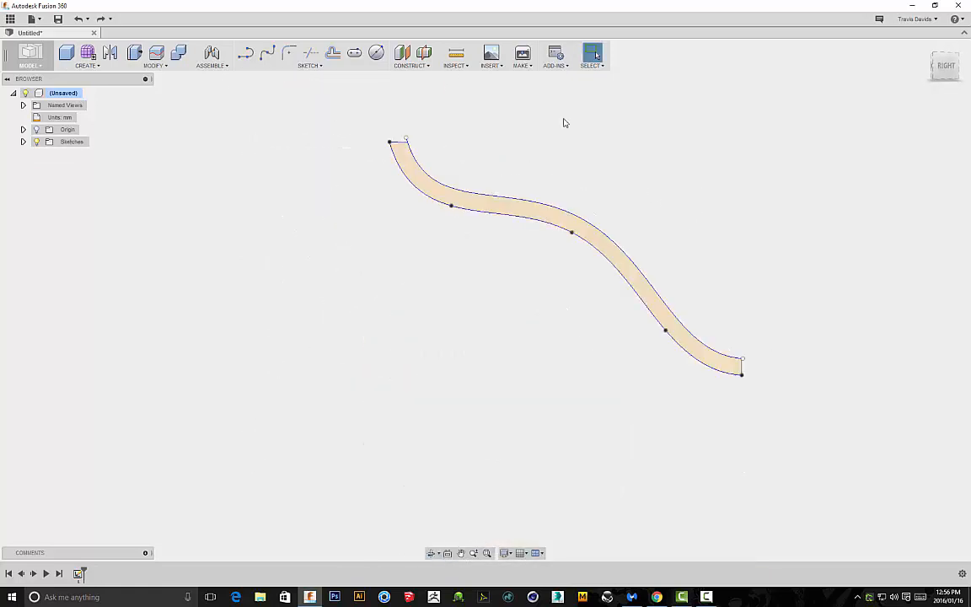
{"action": "key", "text": "ctrl+z"}
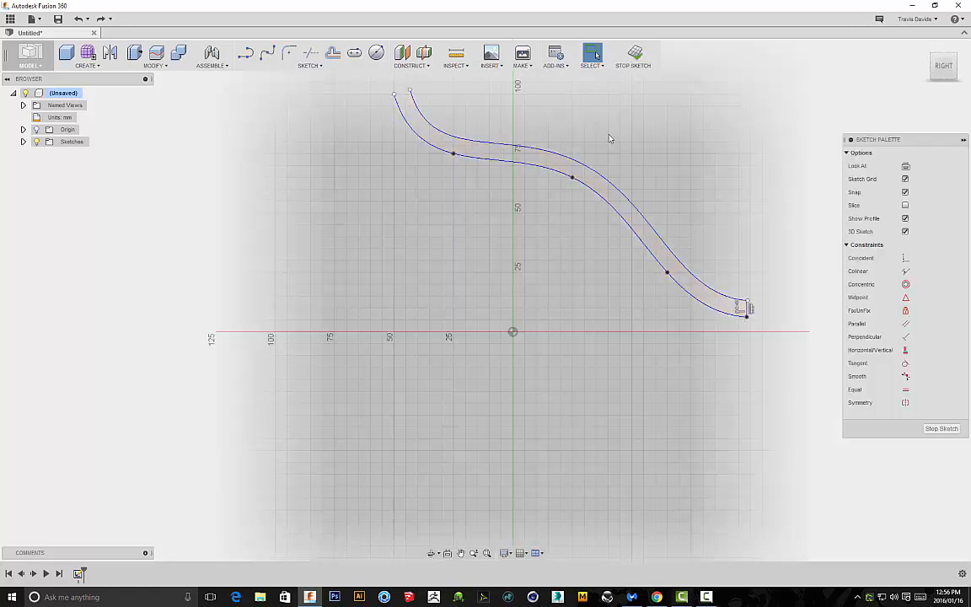
{"action": "key", "text": "ctrl+z"}
{"action": "key", "text": "ctrl+z"}
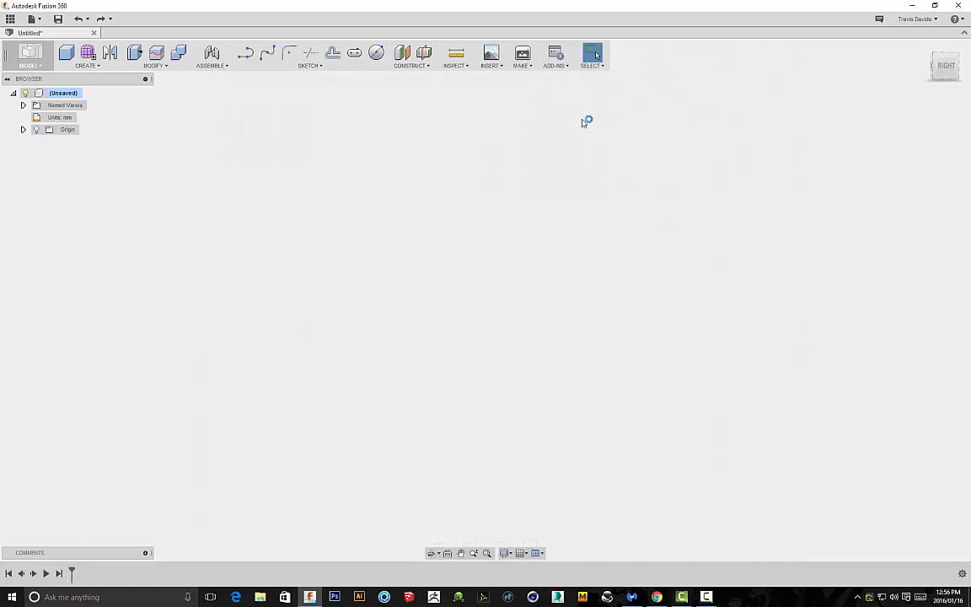
- Switch to the Patch workspace and look through its modify and create commands
{"action": "left_click", "coordinate": [37, 69]}
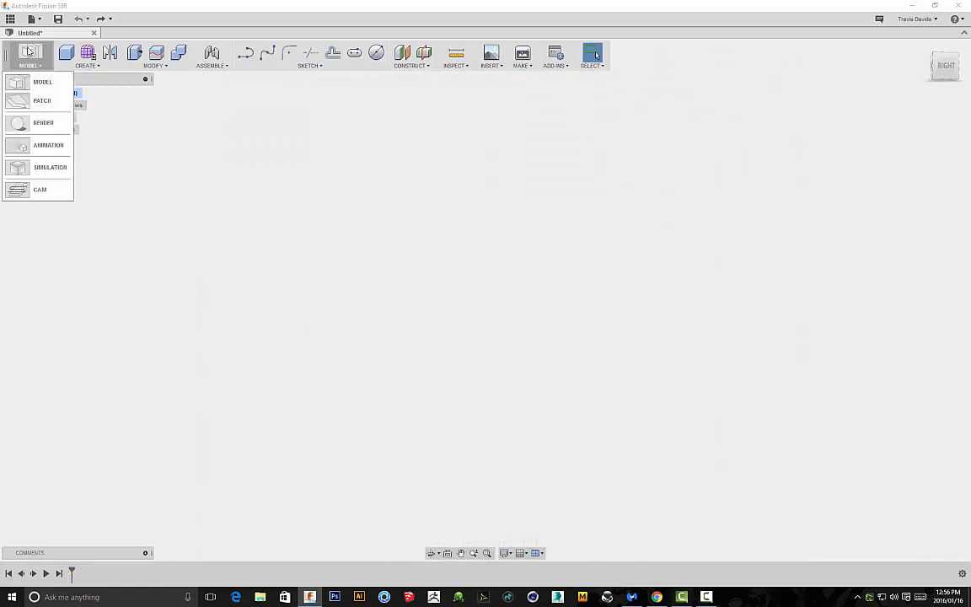
{"action": "left_click", "coordinate": [40, 102]}
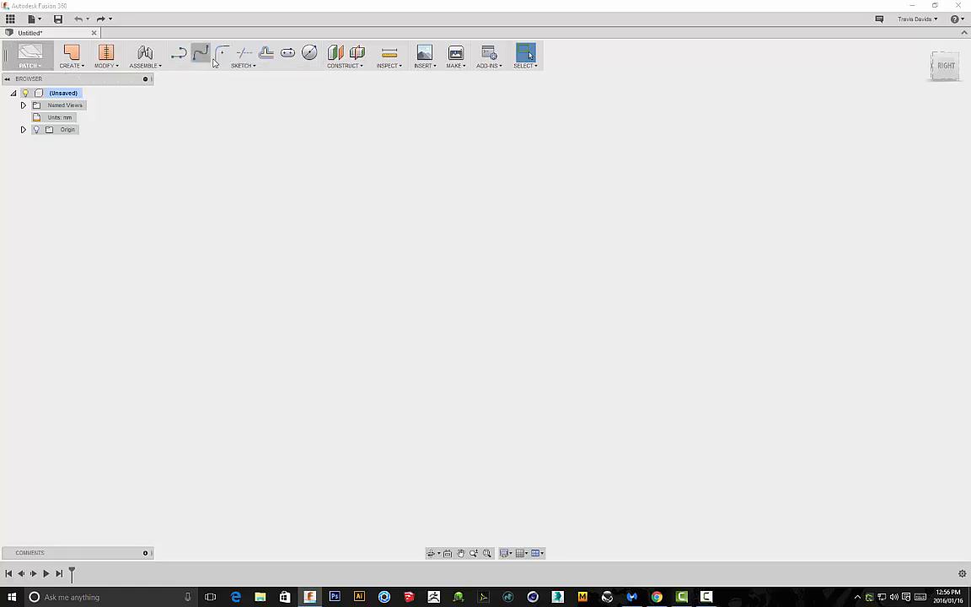
{"action": "left_click", "coordinate": [105, 64]}
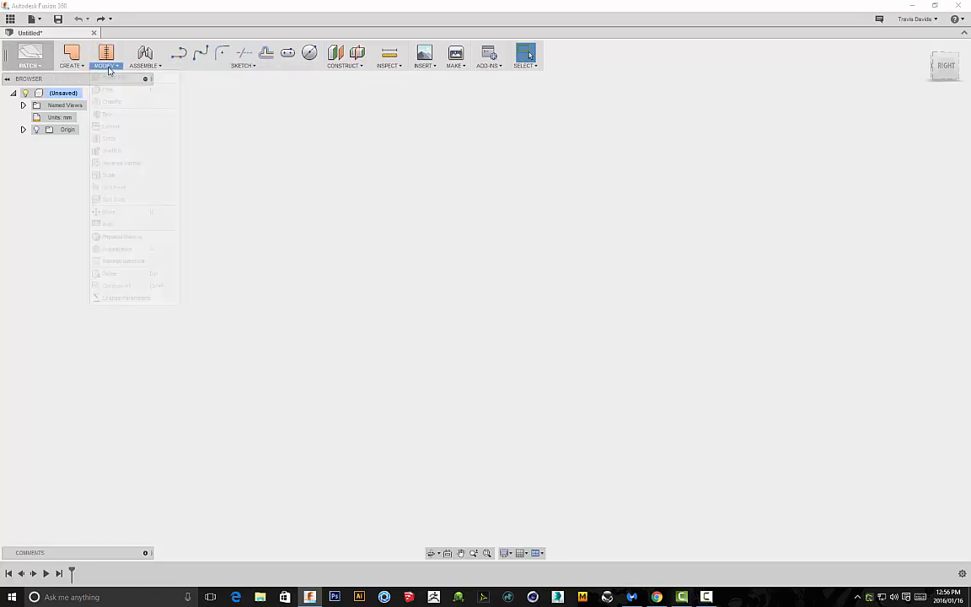
{"action": "mouse_move", "coordinate": [71, 65]}
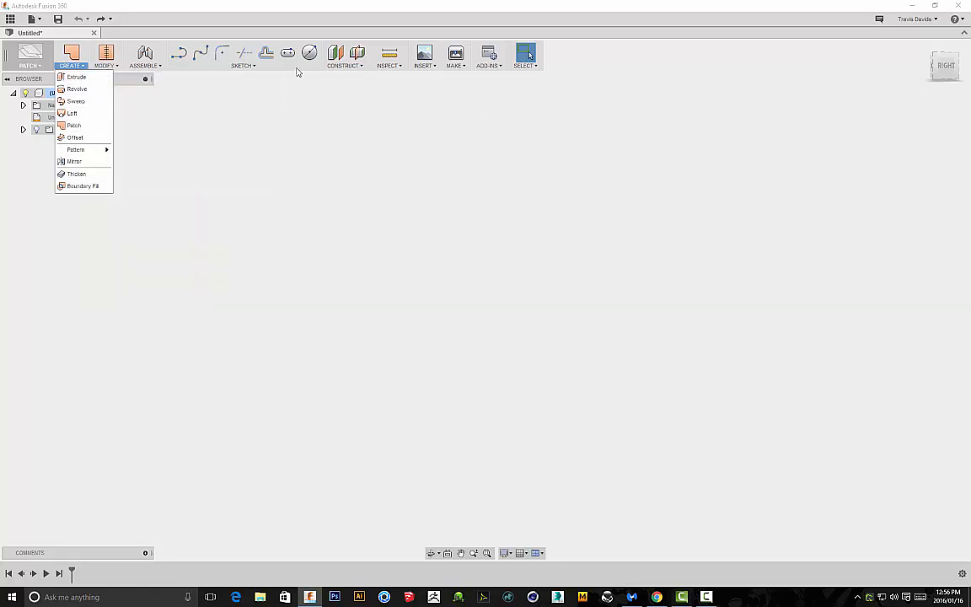
- Sketch an open five-point S-curved spline on the right plane, descending from about 200 mm high to the horizontal axis, and finish the sketch
{"action": "left_click", "coordinate": [202, 56]}
{"action": "left_click", "coordinate": [487, 364]}
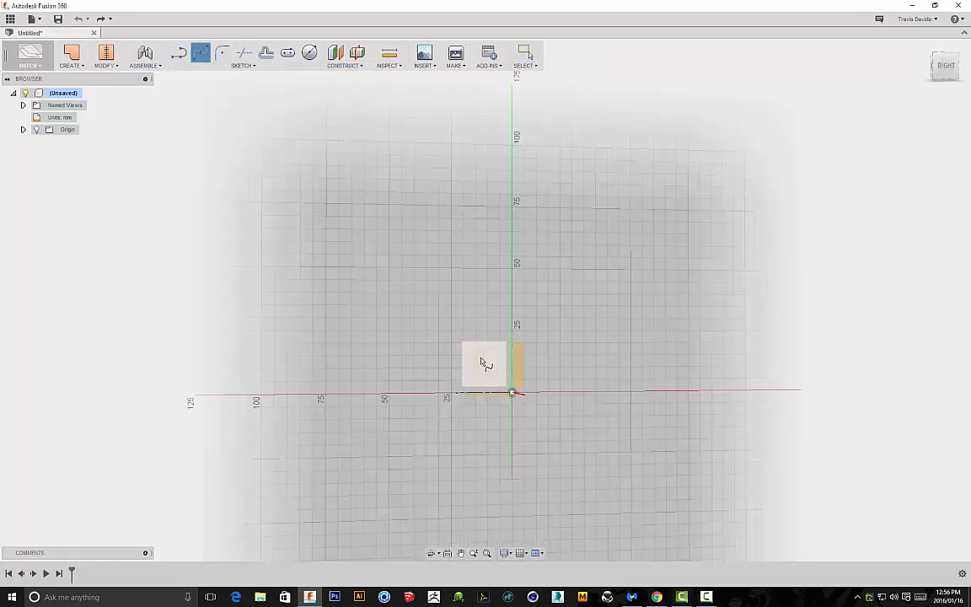
{"action": "scroll", "coordinate": [523, 201], "scroll_direction": "down", "scroll_amount": 4}
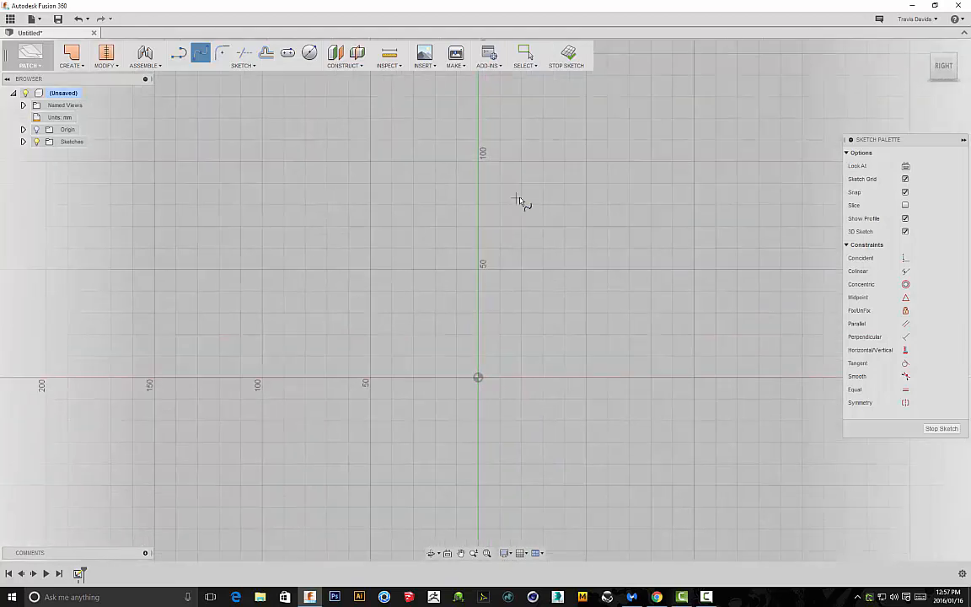
{"action": "middle_click_drag", "start_coordinate": [330, 197], "coordinate": [323, 218]}
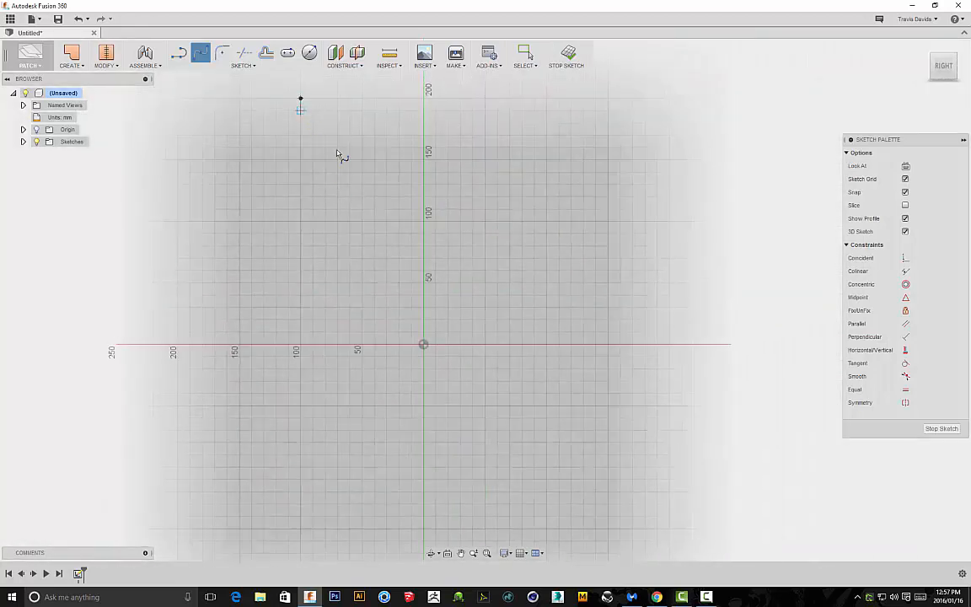
{"action": "left_click", "coordinate": [386, 184]}
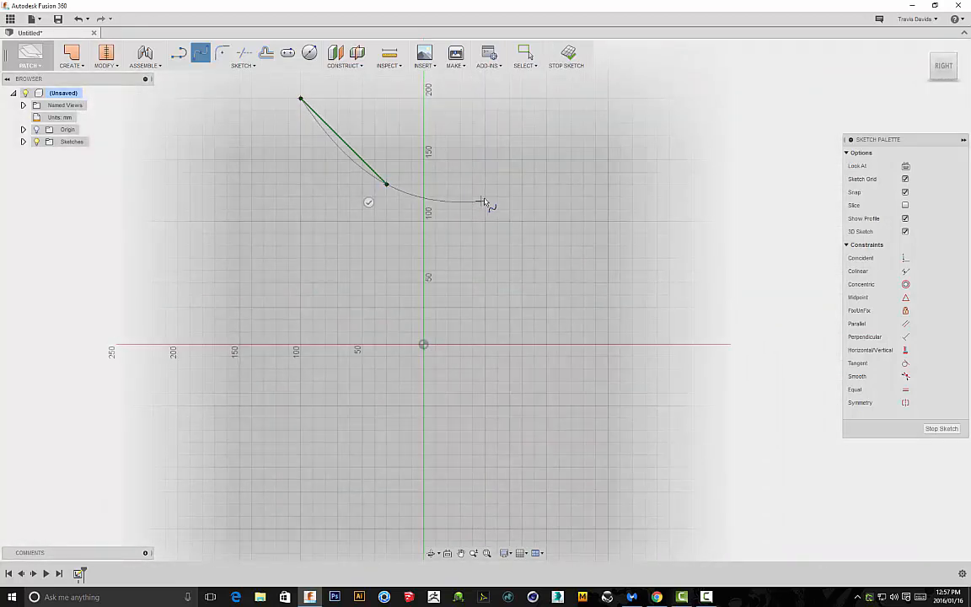
{"action": "left_click", "coordinate": [485, 196]}
{"action": "left_click", "coordinate": [571, 282]}
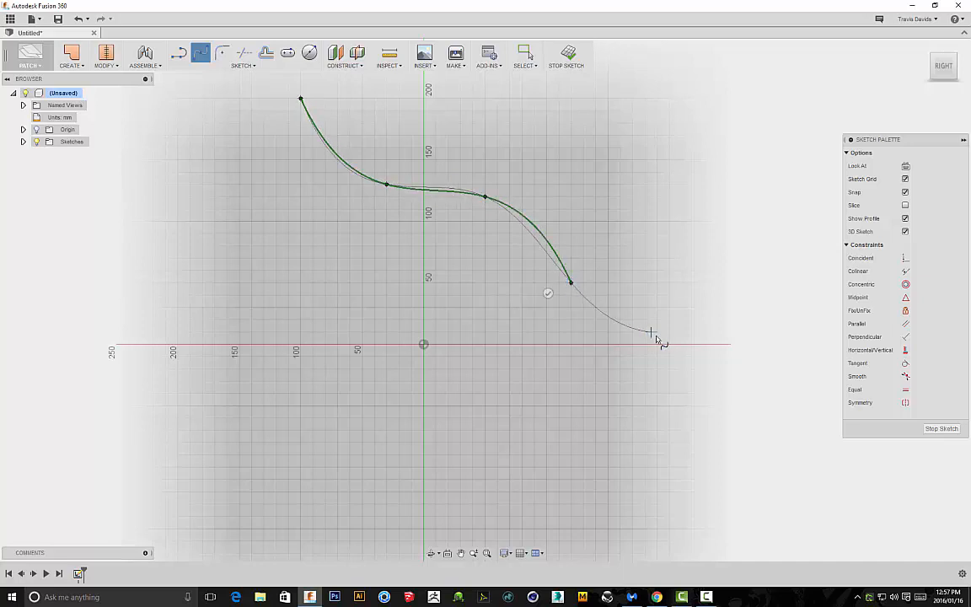
{"action": "left_click", "coordinate": [682, 345]}
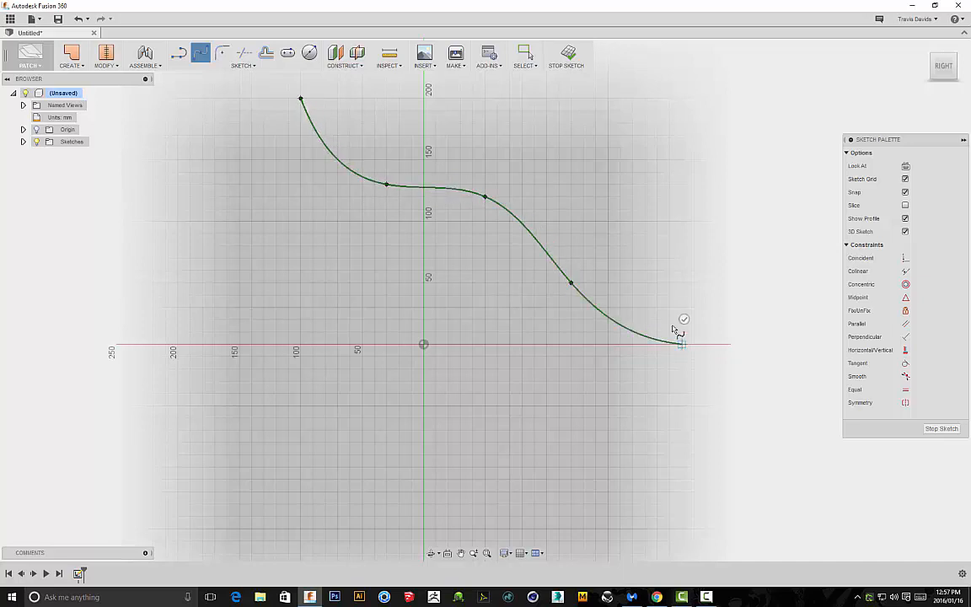
{"action": "right_click", "coordinate": [639, 212]}
{"action": "left_click", "coordinate": [678, 214]}
{"action": "scroll", "coordinate": [456, 102], "scroll_direction": "down", "scroll_amount": 1}
{"action": "middle_click_drag", "start_coordinate": [456, 102], "coordinate": [348, 151]}
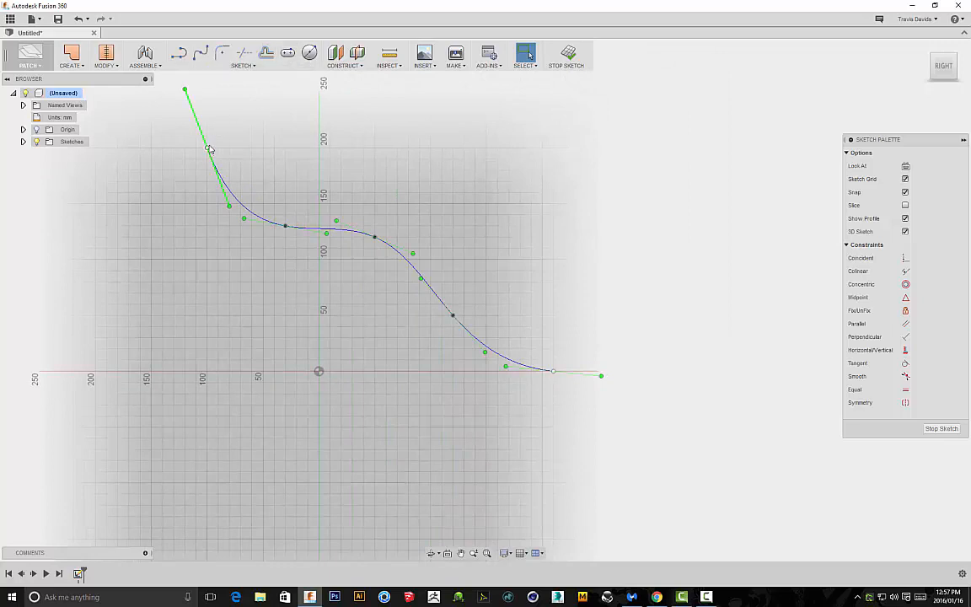
{"action": "left_click", "coordinate": [566, 55]}
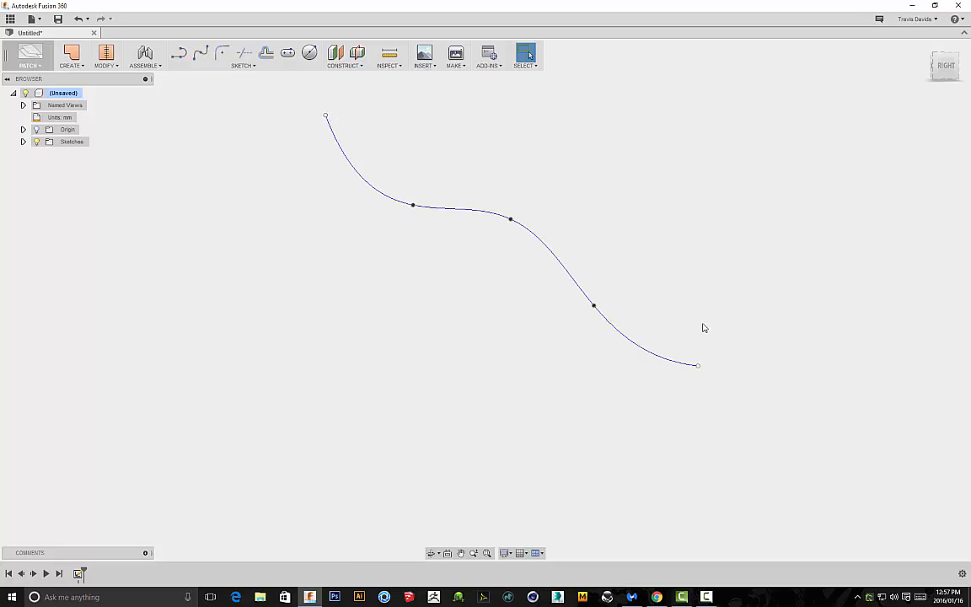
- Extrude the open S-curved spline 80 mm to one side as a new surface body
{"action": "mouse_move", "coordinate": [519, 171]}
{"action": "middle_mouse_down", "text": "shift"}
{"action": "mouse_move", "coordinate": [381, 195]}
{"action": "mouse_move", "coordinate": [583, 200]}
{"action": "mouse_move", "coordinate": [543, 221]}
{"action": "mouse_move", "coordinate": [542, 237]}
{"action": "mouse_move", "coordinate": [401, 210]}
{"action": "middle_mouse_up", "text": "shift"}
{"action": "left_click", "coordinate": [71, 65]}
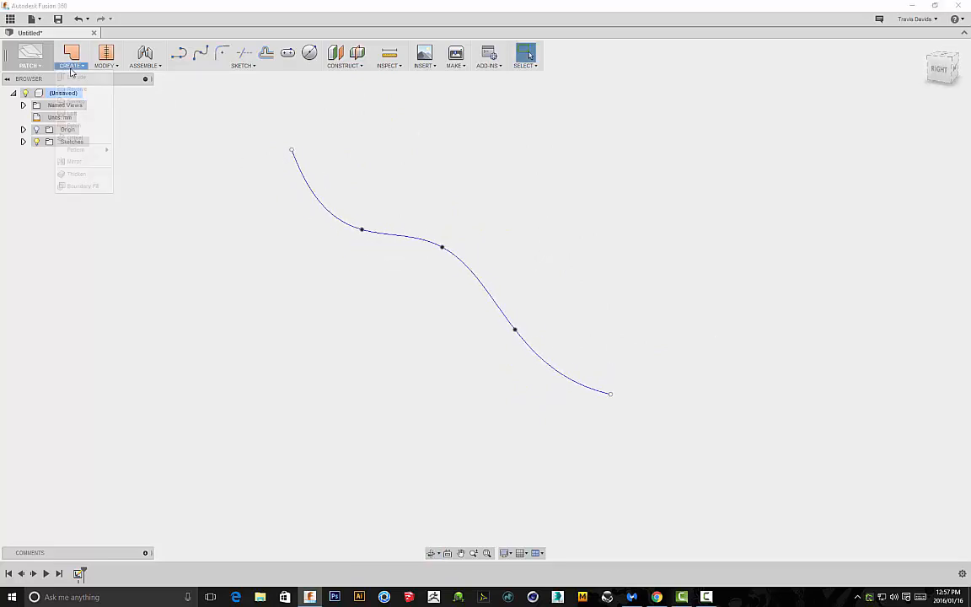
{"action": "left_click", "coordinate": [71, 77]}
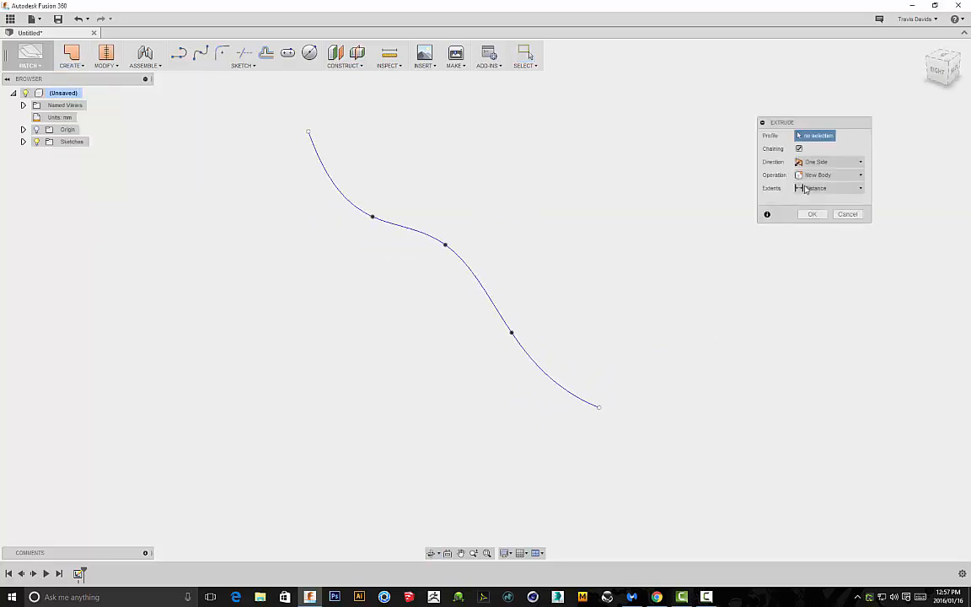
{"action": "left_click", "coordinate": [410, 228]}
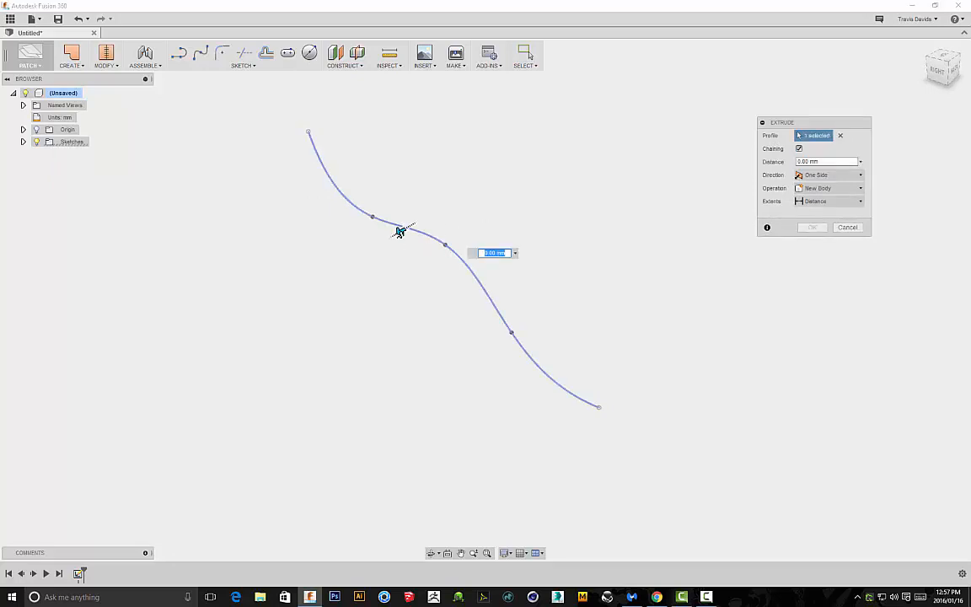
{"action": "middle_click_drag", "start_coordinate": [416, 212], "coordinate": [448, 218], "text": "shift"}
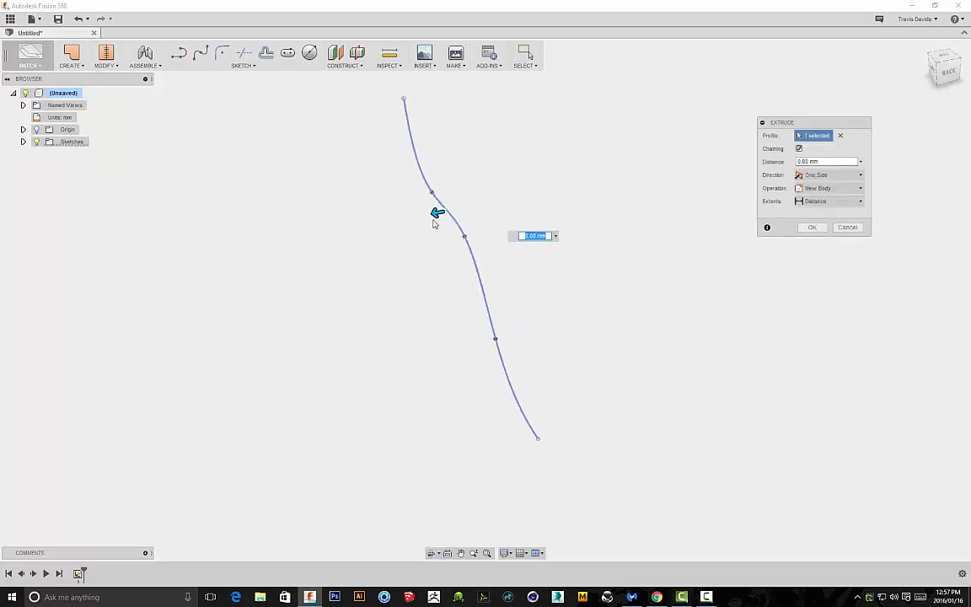
{"action": "left_click_drag", "start_coordinate": [434, 213], "coordinate": [353, 225]}
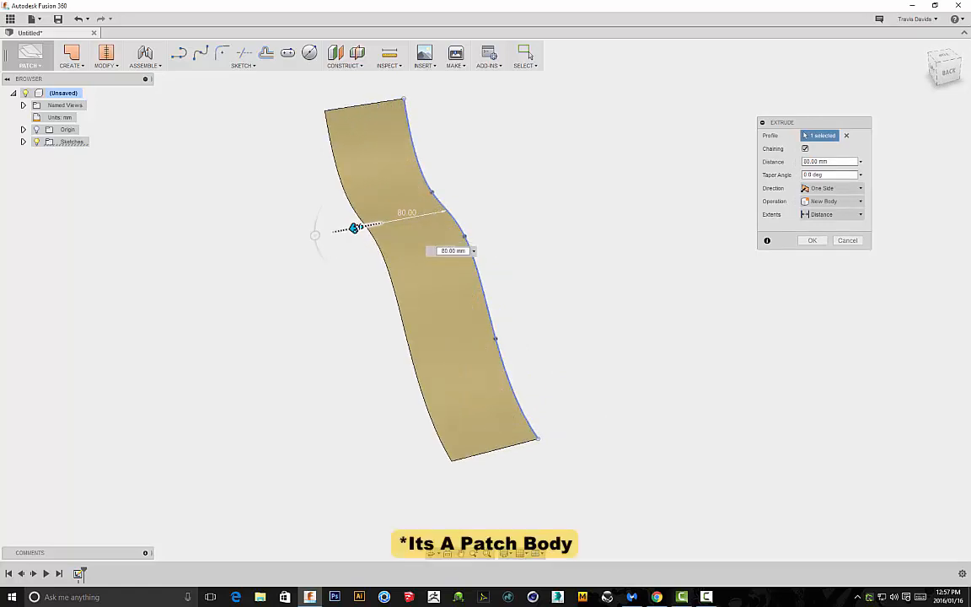
{"action": "middle_click_drag", "start_coordinate": [353, 225], "coordinate": [582, 187], "text": "shift"}
{"action": "middle_click_drag", "start_coordinate": [380, 192], "coordinate": [360, 224], "text": "shift"}
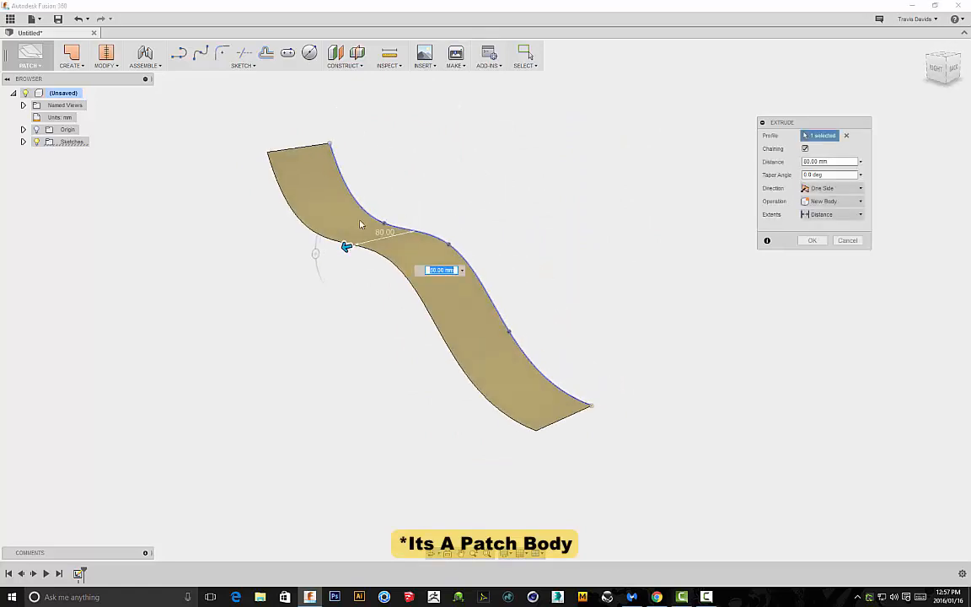
{"action": "middle_click_drag", "start_coordinate": [494, 220], "coordinate": [548, 221], "text": "shift"}
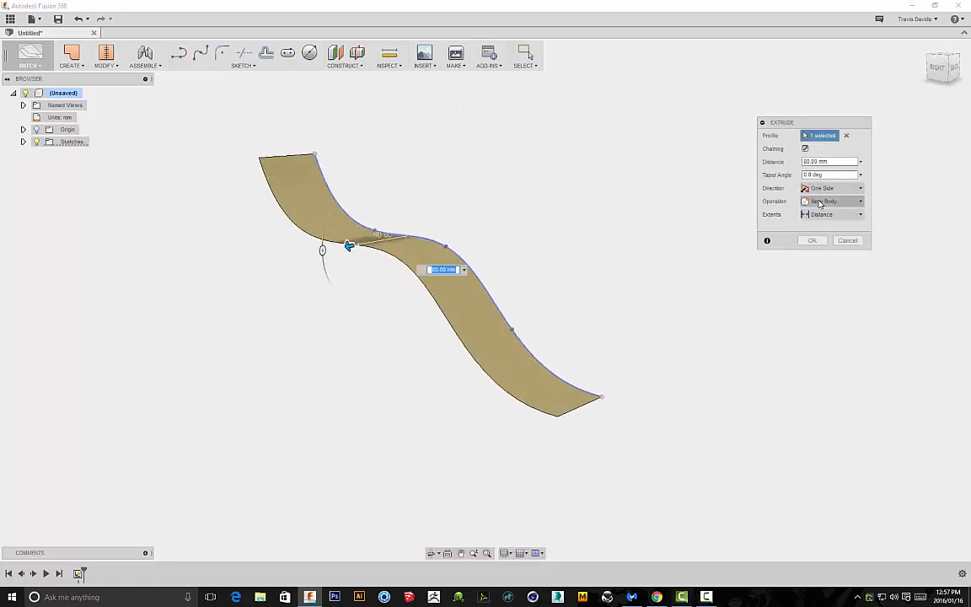
{"action": "left_click", "coordinate": [813, 241]}
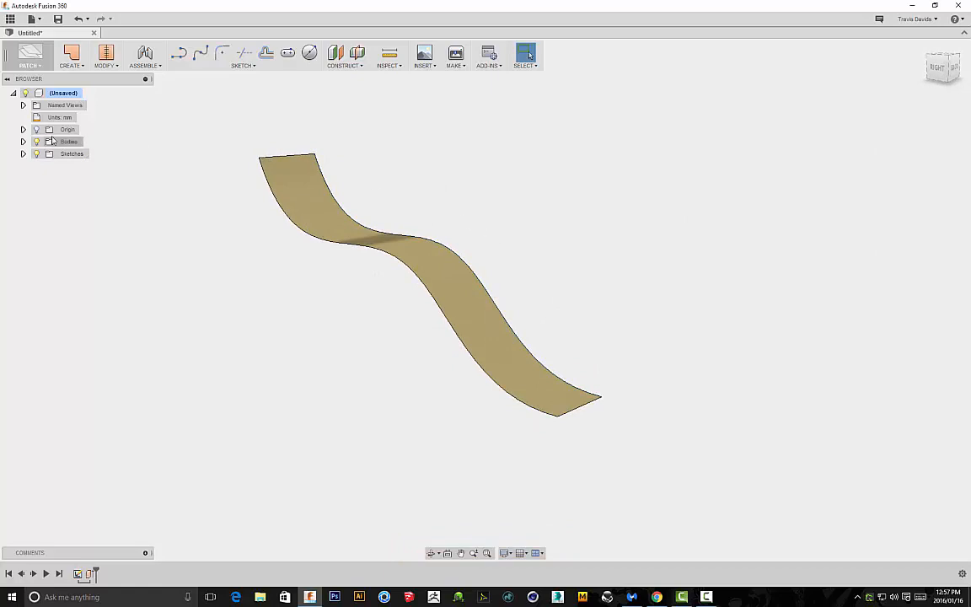
- Expand the list of bodies and examine the extruded surface body from the back and side
{"action": "left_click", "coordinate": [23, 142]}
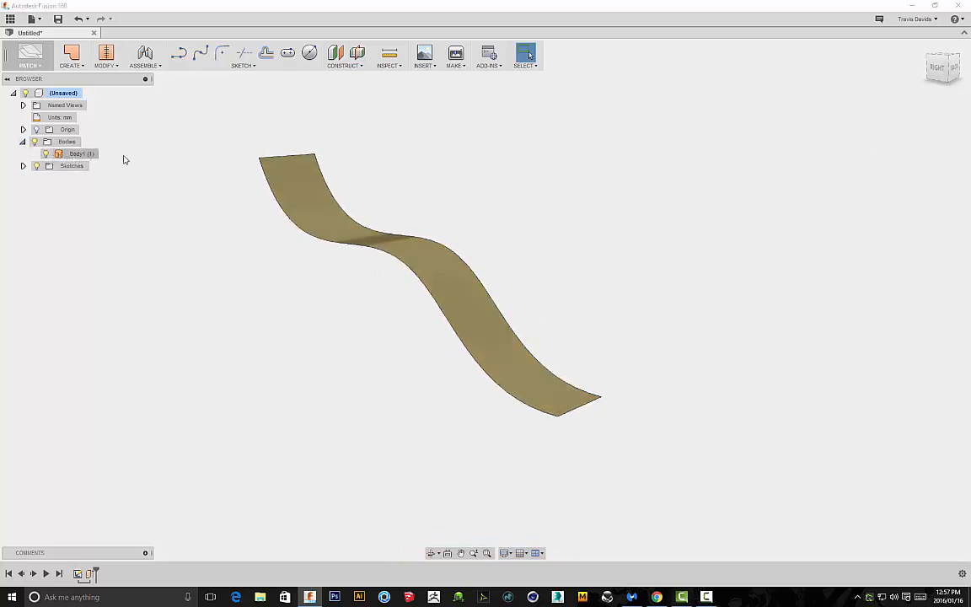
{"action": "mouse_move", "coordinate": [333, 145]}
{"action": "middle_mouse_down", "text": "shift"}
{"action": "mouse_move", "coordinate": [364, 143]}
{"action": "mouse_move", "coordinate": [321, 151]}
{"action": "middle_mouse_up", "text": "shift"}
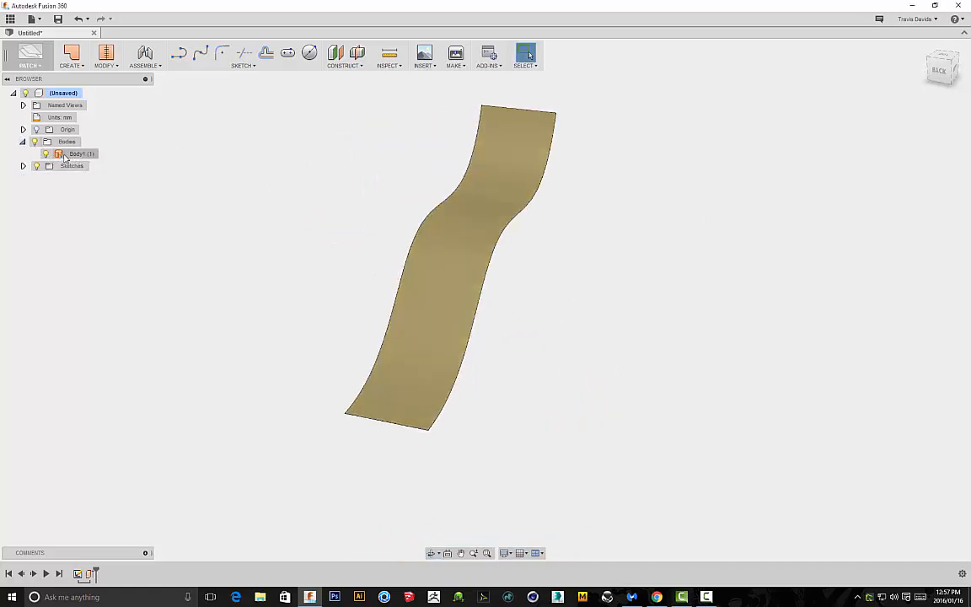
{"action": "middle_click_drag", "start_coordinate": [495, 146], "coordinate": [317, 233], "text": "shift"}
{"action": "middle_click_drag", "start_coordinate": [562, 229], "coordinate": [398, 204], "text": "shift"}
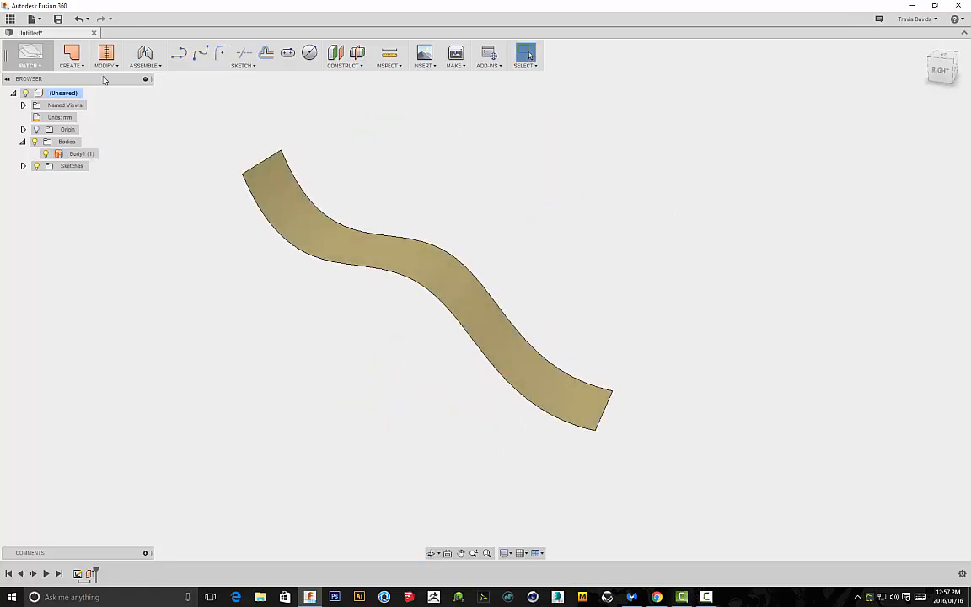
- Try thickening the S-curved surface by 5 mm to one side as a new body, inspect the preview and cancel it
{"action": "left_click", "coordinate": [71, 66]}
{"action": "left_click", "coordinate": [77, 173]}
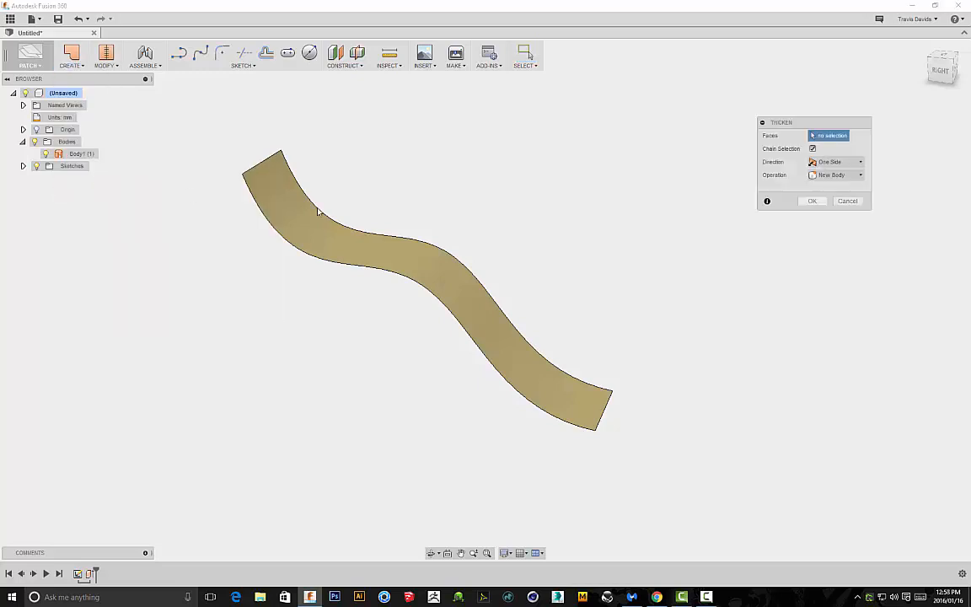
{"action": "left_click", "coordinate": [421, 268]}
{"action": "scroll", "coordinate": [426, 261], "scroll_direction": "up", "scroll_amount": 5}
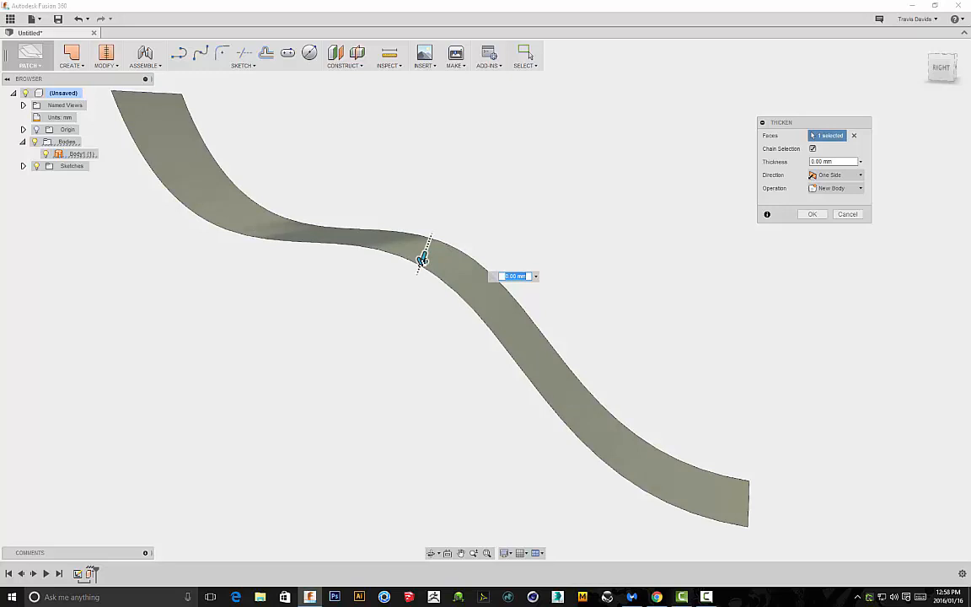
{"action": "mouse_move", "coordinate": [422, 260]}
{"action": "left_mouse_down"}
{"action": "mouse_move", "coordinate": [415, 278]}
{"action": "mouse_move", "coordinate": [419, 268]}
{"action": "left_mouse_up"}
{"action": "middle_click_drag", "start_coordinate": [478, 188], "coordinate": [431, 163], "text": "shift"}
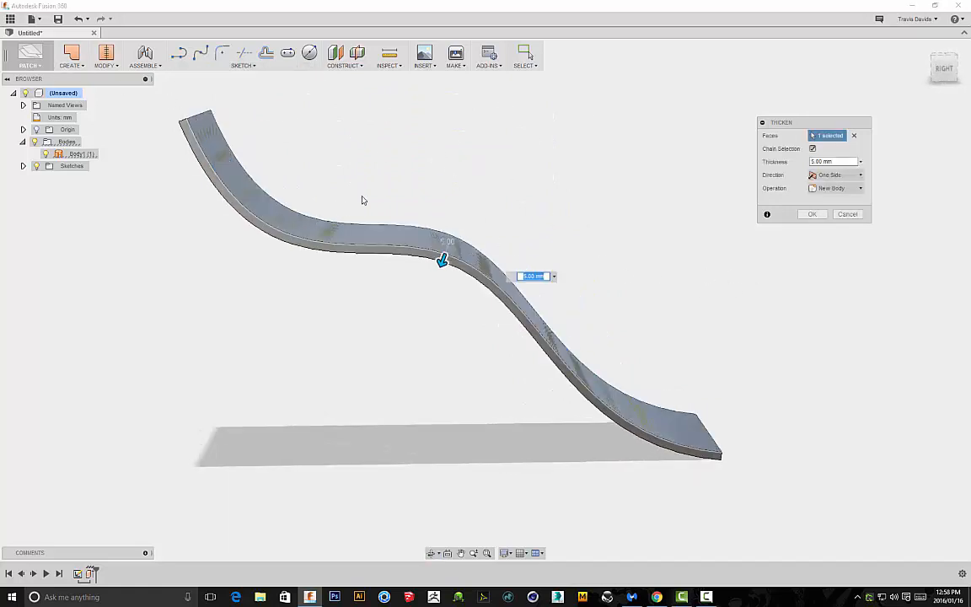
{"action": "middle_click_drag", "start_coordinate": [539, 177], "coordinate": [419, 250], "text": "shift"}
{"action": "middle_click_drag", "start_coordinate": [498, 221], "coordinate": [424, 242], "text": "shift"}
{"action": "middle_click_drag", "start_coordinate": [499, 237], "coordinate": [623, 189], "text": "shift"}
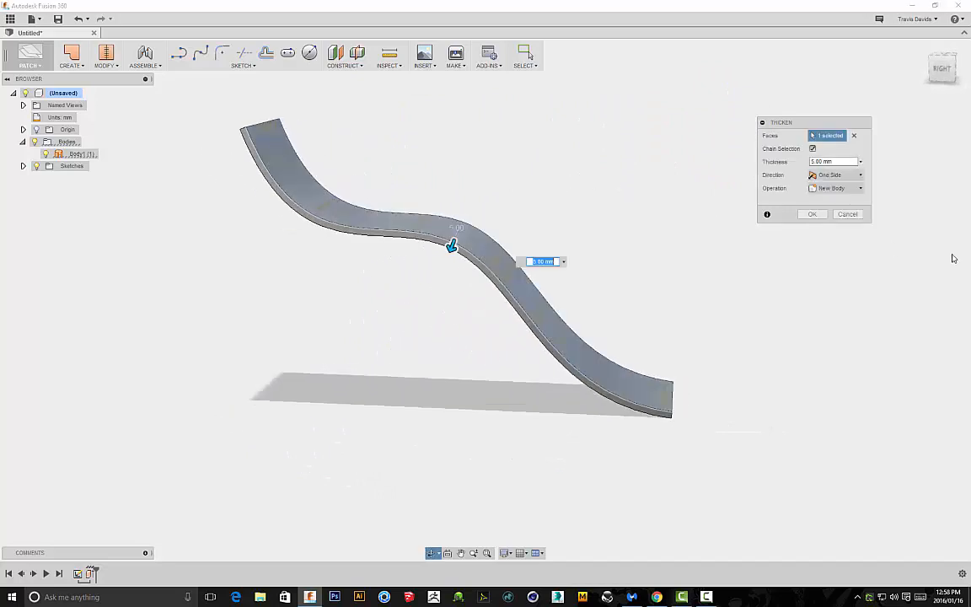
{"action": "left_click", "coordinate": [848, 216]}
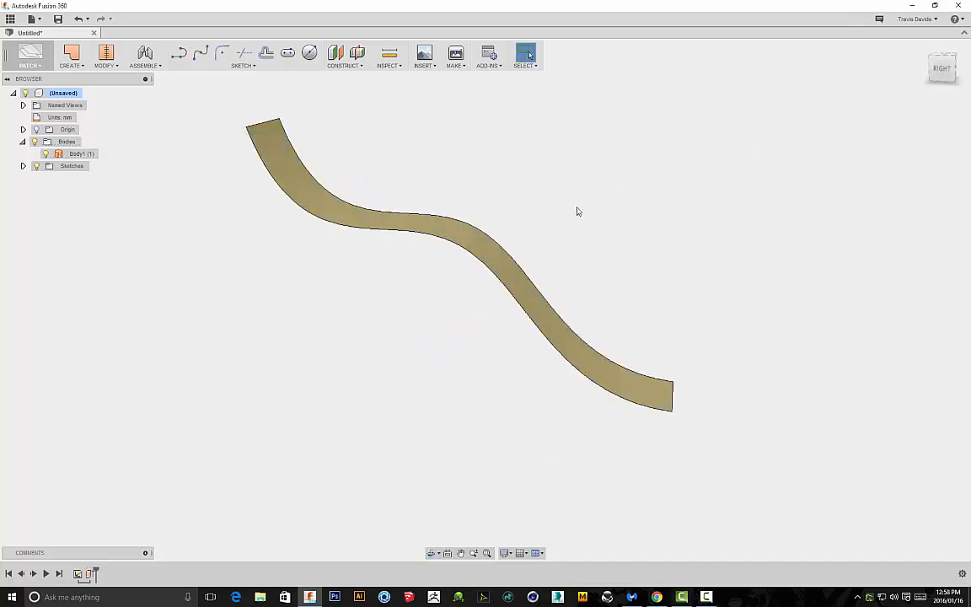
- Undo the surface extrusion and the S-curved spline it was built from
{"action": "mouse_move", "coordinate": [576, 210]}
{"action": "middle_mouse_down", "text": "shift"}
{"action": "mouse_move", "coordinate": [453, 213]}
{"action": "mouse_move", "coordinate": [538, 265]}
{"action": "mouse_move", "coordinate": [566, 209]}
{"action": "middle_mouse_up", "text": "shift"}
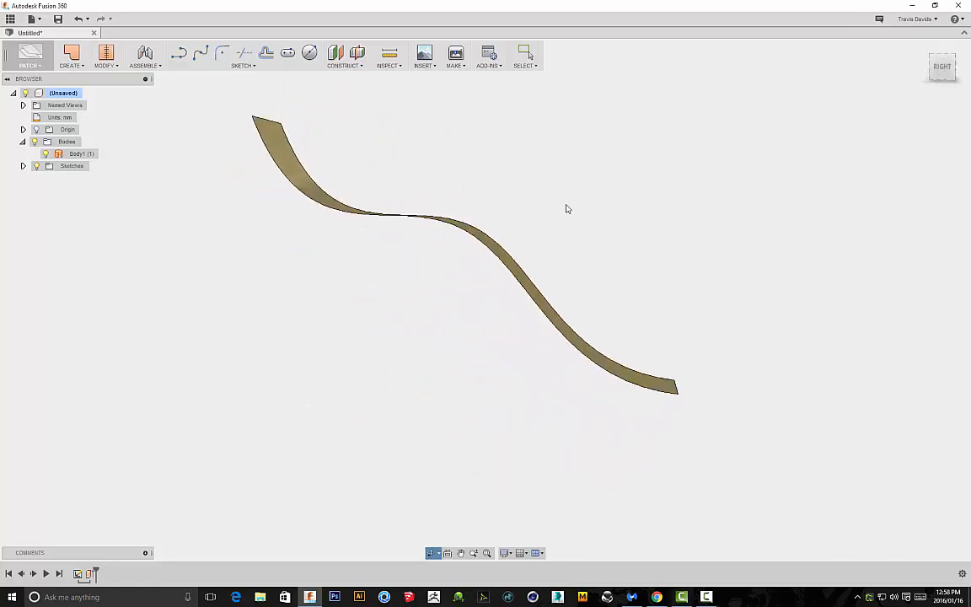
{"action": "key", "text": "ctrl+z"}
{"action": "key", "text": "ctrl+z"}
{"action": "key", "text": "ctrl+z"}
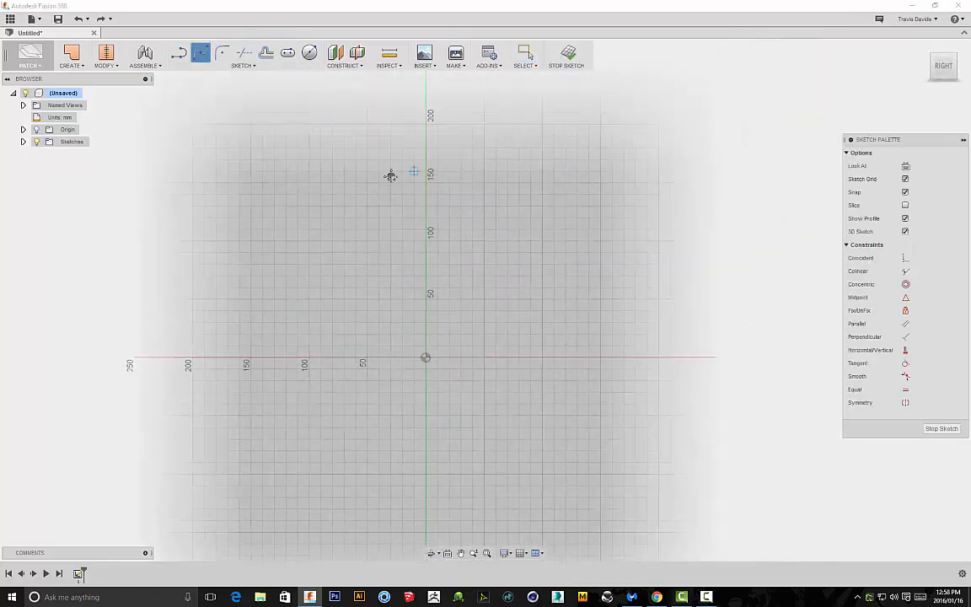
- Draw a new S-shaped spline starting about 250 mm high and 150 mm beside the vertical axis, placing its points down to the horizontal axis
{"action": "middle_click_drag", "start_coordinate": [391, 176], "coordinate": [350, 229]}
{"action": "scroll", "coordinate": [347, 227], "scroll_direction": "down", "scroll_amount": 3}
{"action": "scroll", "coordinate": [270, 147], "scroll_direction": "up", "scroll_amount": 3}
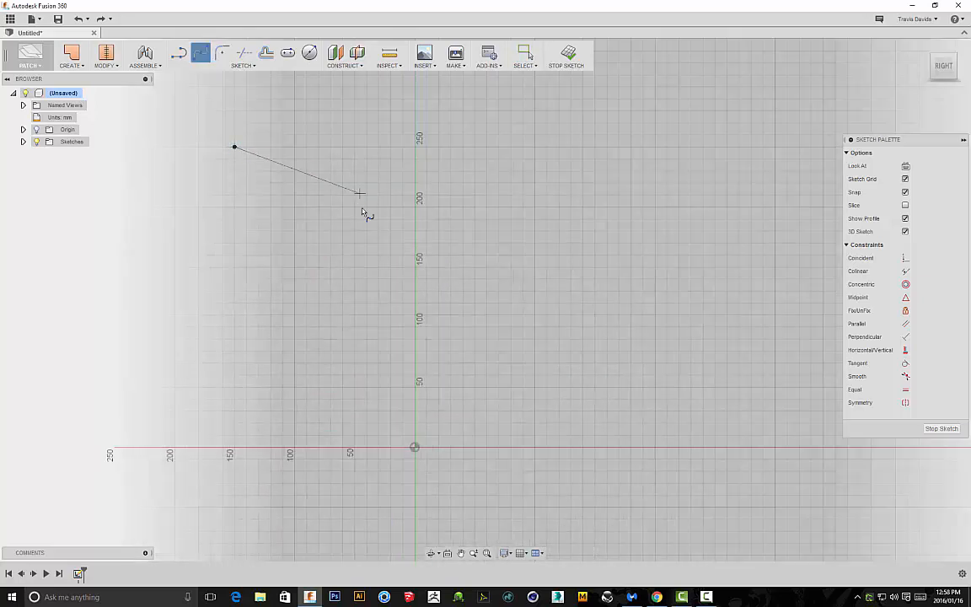
{"action": "left_click", "coordinate": [474, 206]}
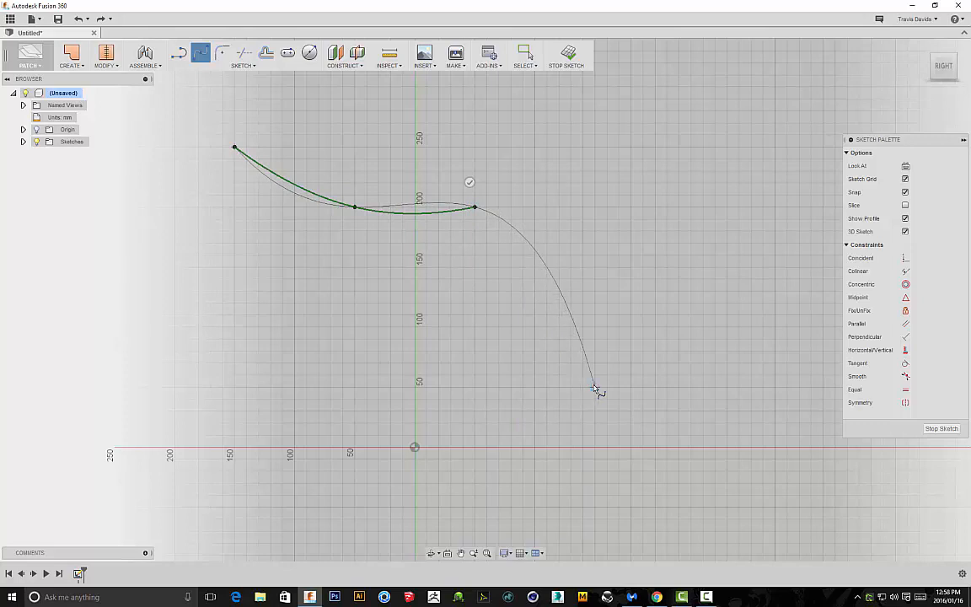
{"action": "left_click", "coordinate": [594, 387]}
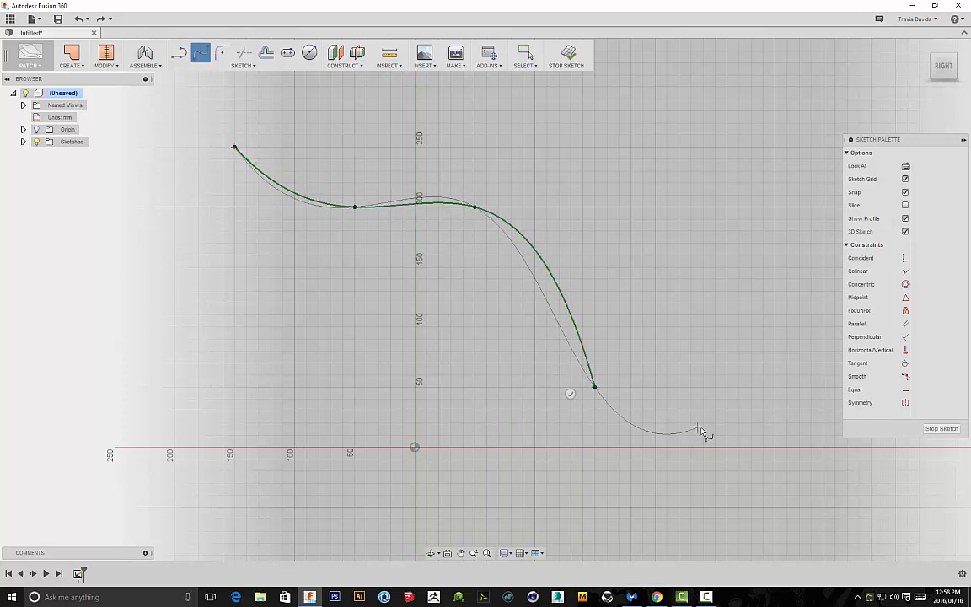
{"action": "left_click", "coordinate": [656, 447]}
- Undo the spline's last points, redraw them with two points about 150 mm high and an endpoint on the horizontal axis, and finish the sketch
{"action": "key", "text": "ctrl+z"}
{"action": "key", "text": "ctrl+z"}
{"action": "key", "text": "ctrl+z"}
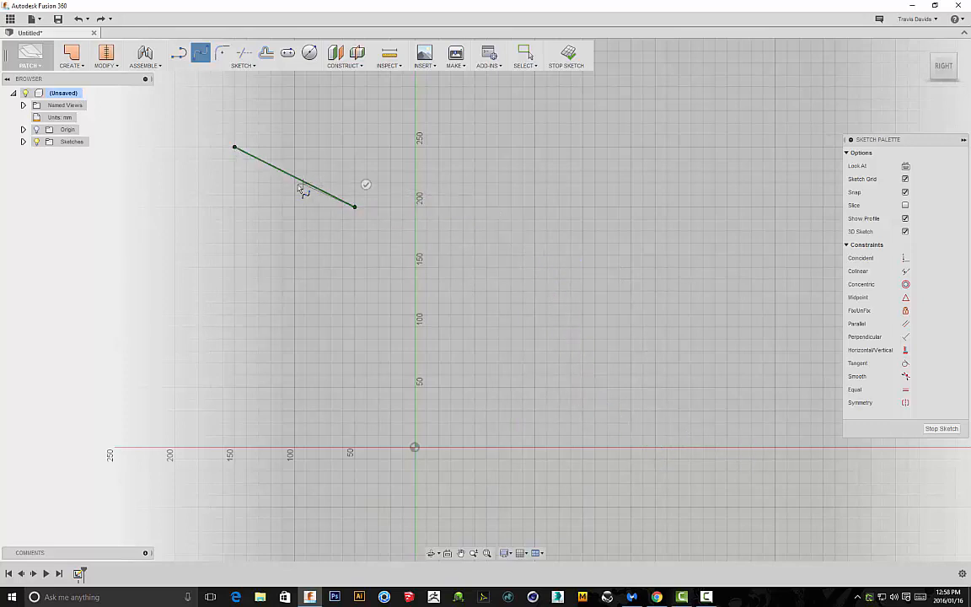
{"action": "left_click", "coordinate": [535, 268]}
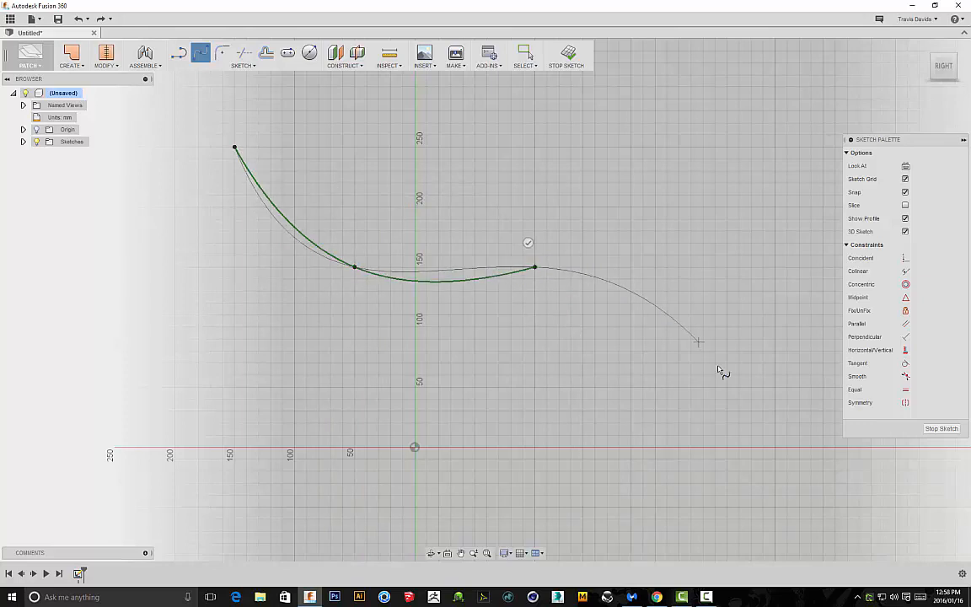
{"action": "left_click", "coordinate": [738, 449]}
{"action": "right_click", "coordinate": [591, 193]}
{"action": "left_click", "coordinate": [632, 197]}
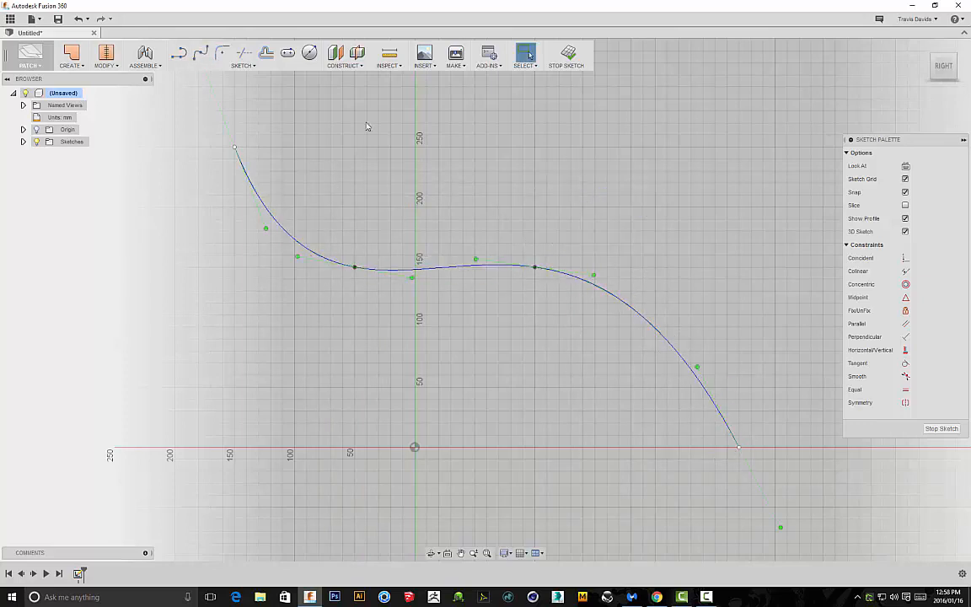
{"action": "left_click", "coordinate": [569, 55]}
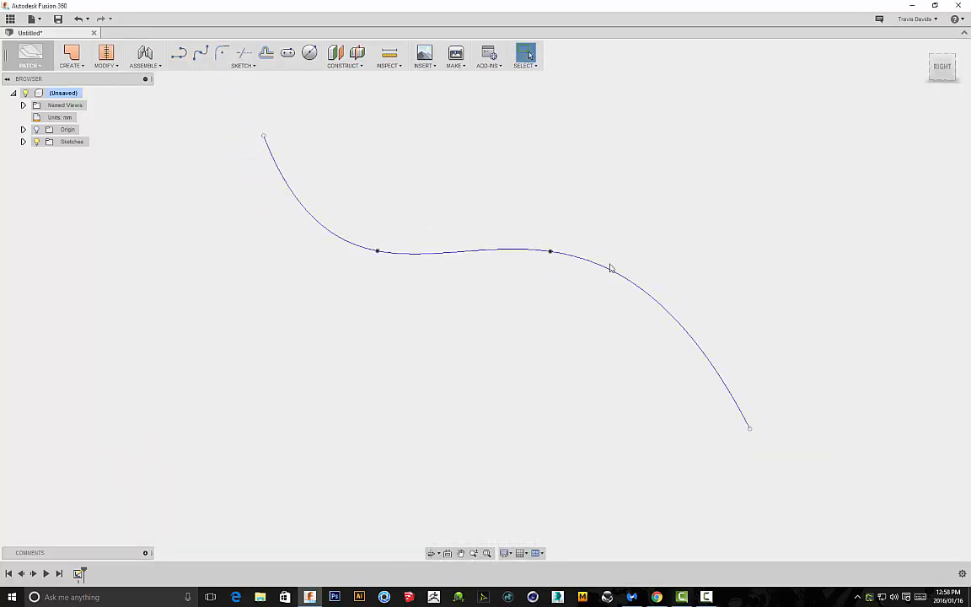
- Extrude the open S-shaped spline 190 mm to one side as a new surface body
{"action": "left_click", "coordinate": [82, 67]}
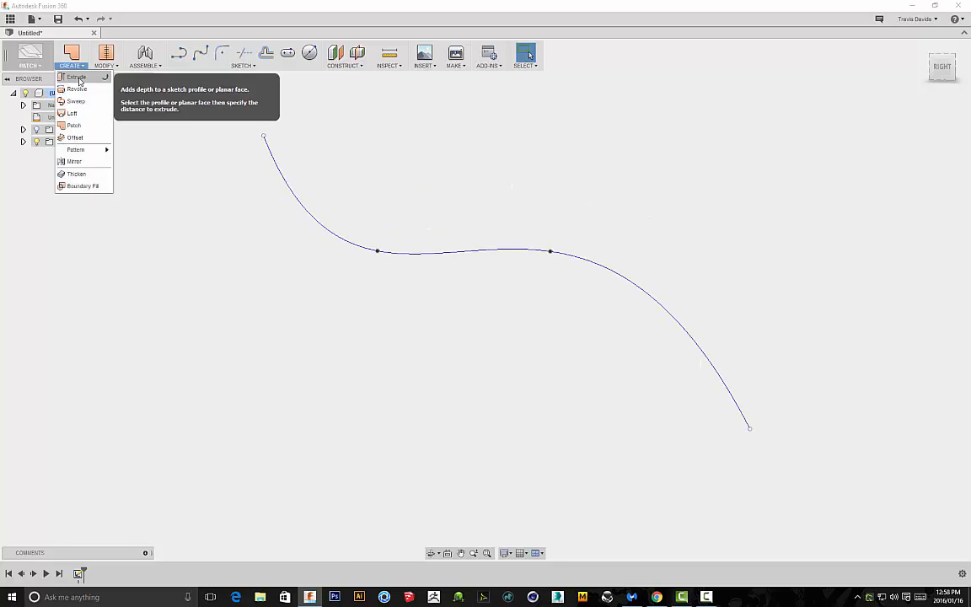
{"action": "left_click", "coordinate": [77, 78]}
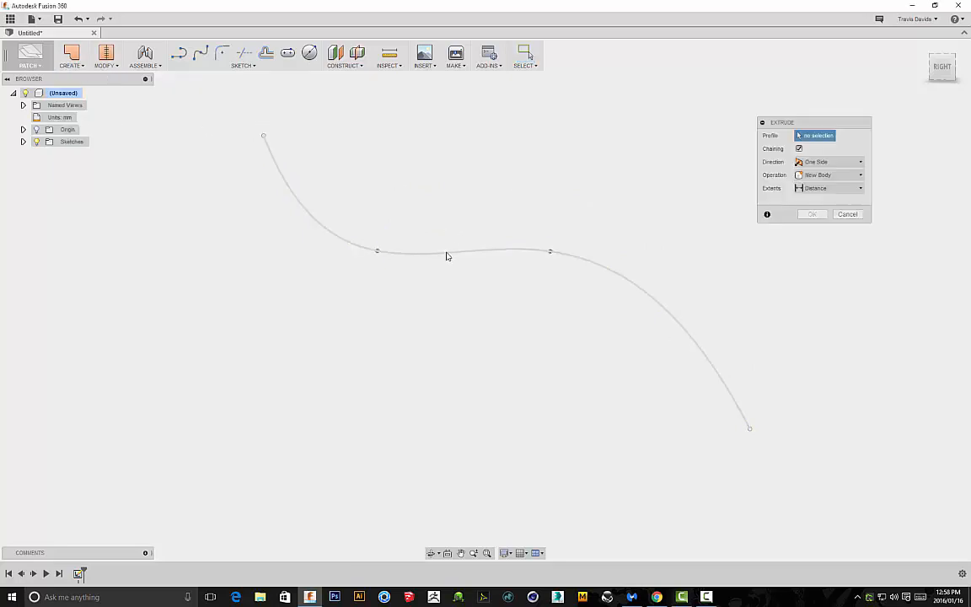
{"action": "left_click", "coordinate": [447, 253]}
{"action": "middle_click_drag", "start_coordinate": [695, 199], "coordinate": [564, 215], "text": "shift"}
{"action": "left_click_drag", "start_coordinate": [478, 243], "coordinate": [254, 244]}
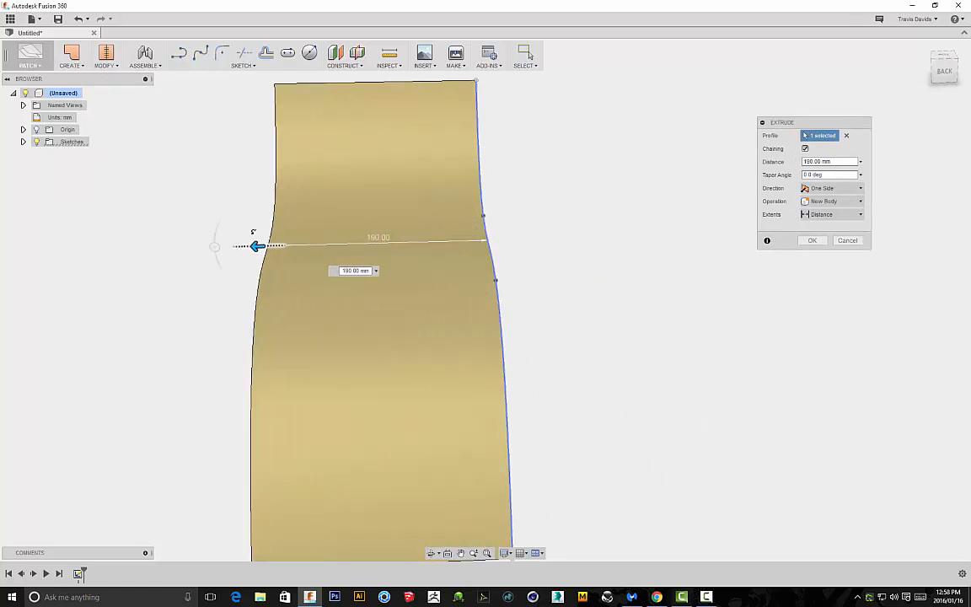
{"action": "middle_click_drag", "start_coordinate": [565, 232], "coordinate": [518, 171], "text": "shift"}
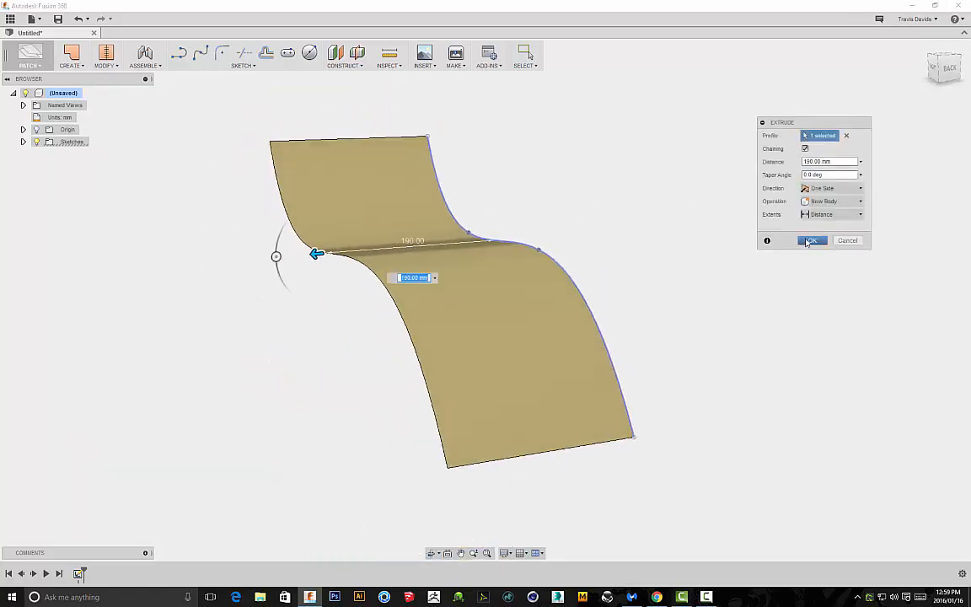
{"action": "left_click", "coordinate": [813, 240]}
- Thicken the S-curved surface by 20 mm to one side, towards its underside, as a new body
{"action": "middle_click_drag", "start_coordinate": [623, 186], "coordinate": [496, 170], "text": "shift"}
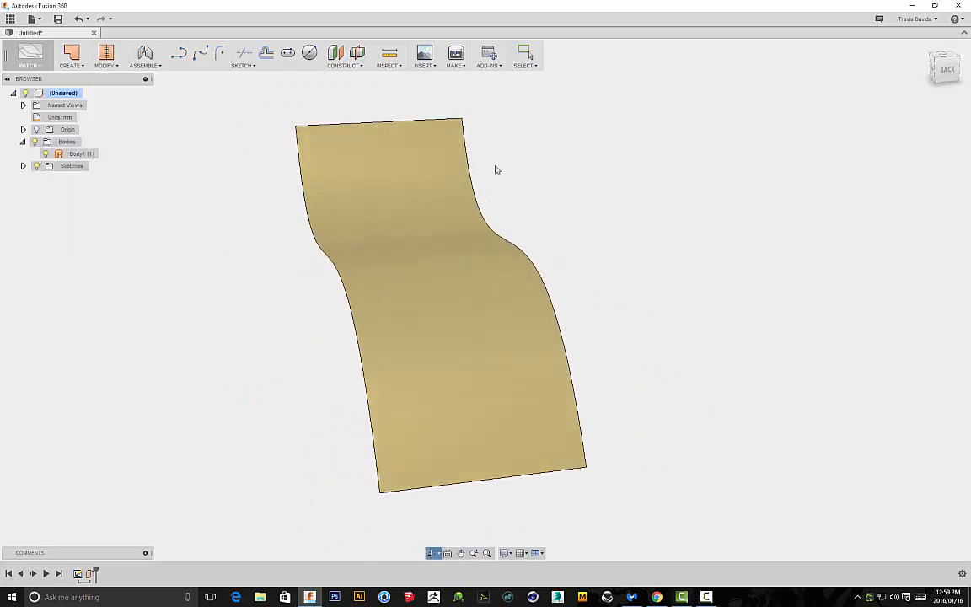
{"action": "middle_click_drag", "start_coordinate": [638, 230], "coordinate": [471, 143], "text": "shift"}
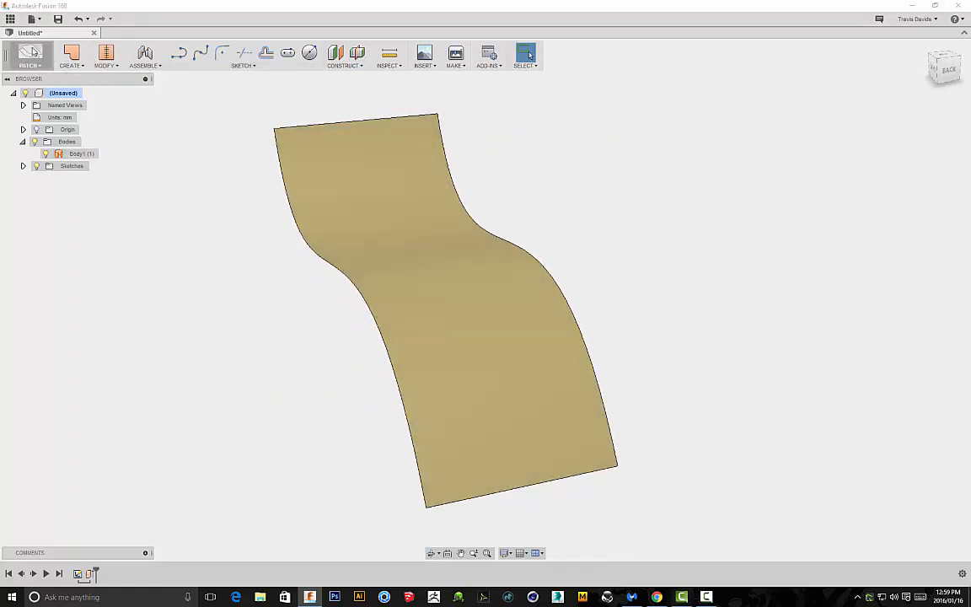
{"action": "left_click", "coordinate": [33, 52]}
{"action": "left_click", "coordinate": [78, 66]}
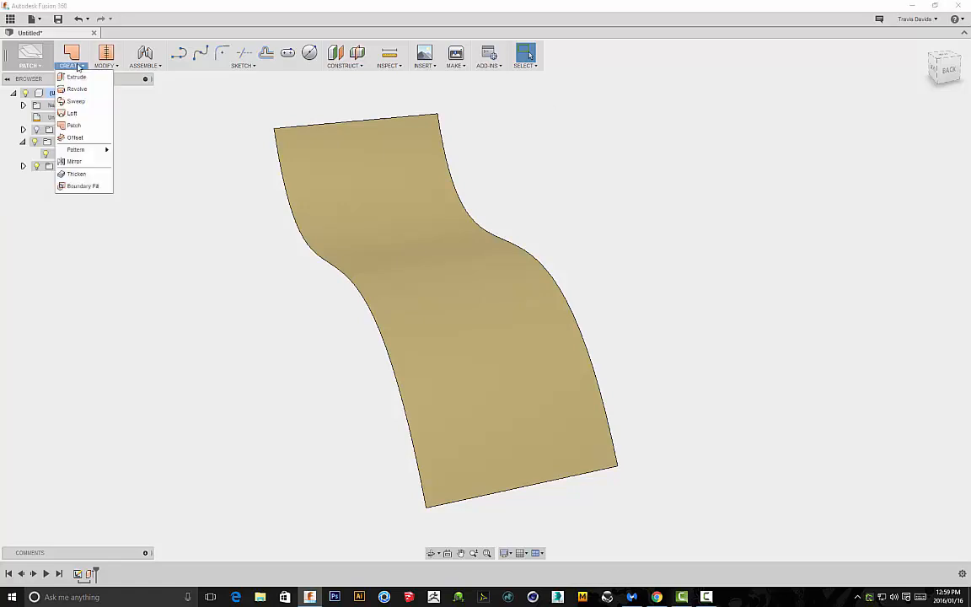
{"action": "left_click", "coordinate": [82, 175]}
{"action": "left_click", "coordinate": [417, 225]}
{"action": "middle_click_drag", "start_coordinate": [505, 210], "coordinate": [666, 127], "text": "shift"}
{"action": "left_click_drag", "start_coordinate": [374, 255], "coordinate": [375, 271]}
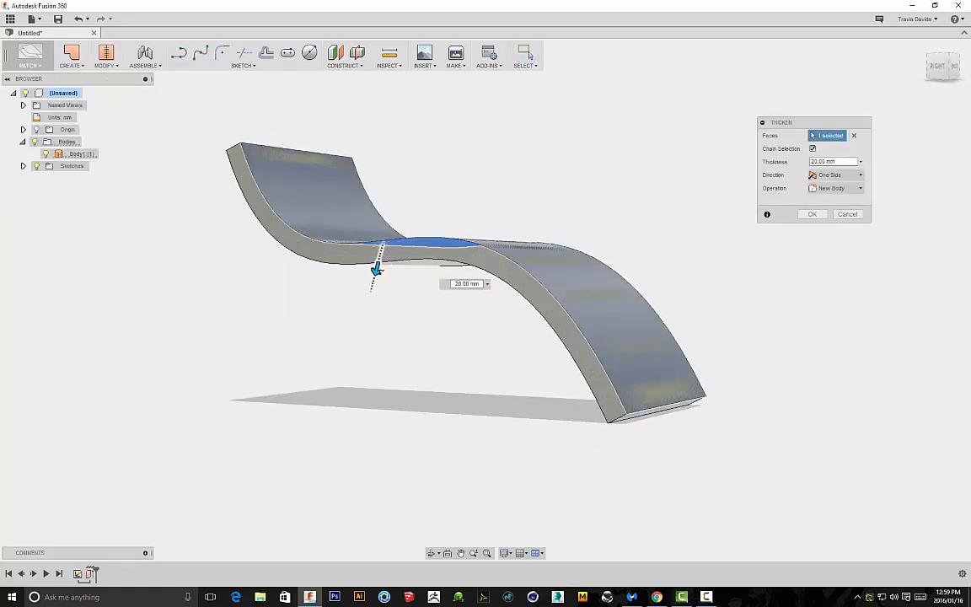
{"action": "middle_click_drag", "start_coordinate": [544, 199], "coordinate": [758, 225], "text": "shift"}
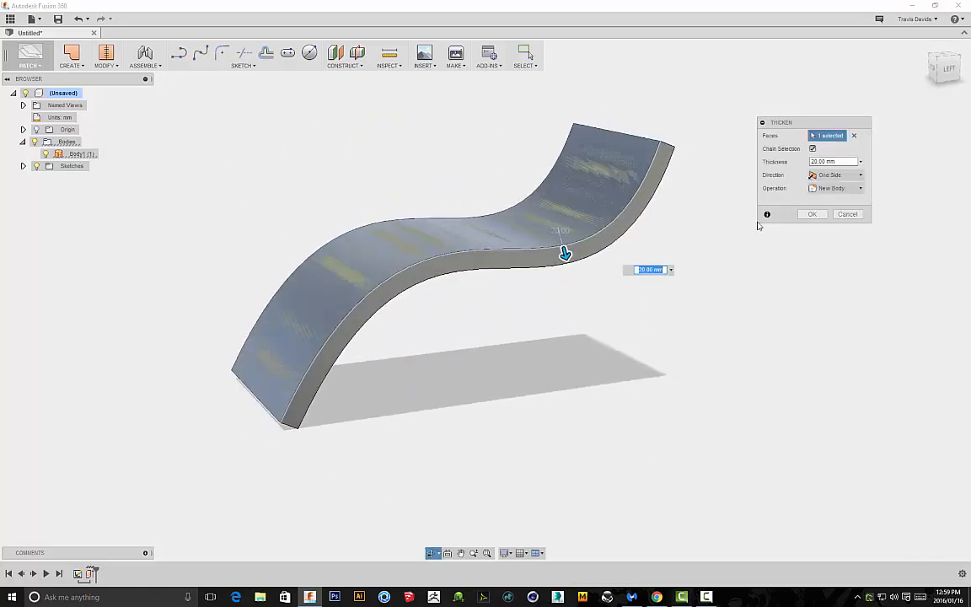
{"action": "left_click", "coordinate": [809, 214]}
- Switch from the Patch to the Model workspace with the thickened S-curved body in view
{"action": "middle_click_drag", "start_coordinate": [520, 210], "coordinate": [490, 169], "text": "shift"}
{"action": "middle_click_drag", "start_coordinate": [583, 155], "coordinate": [610, 160], "text": "shift"}
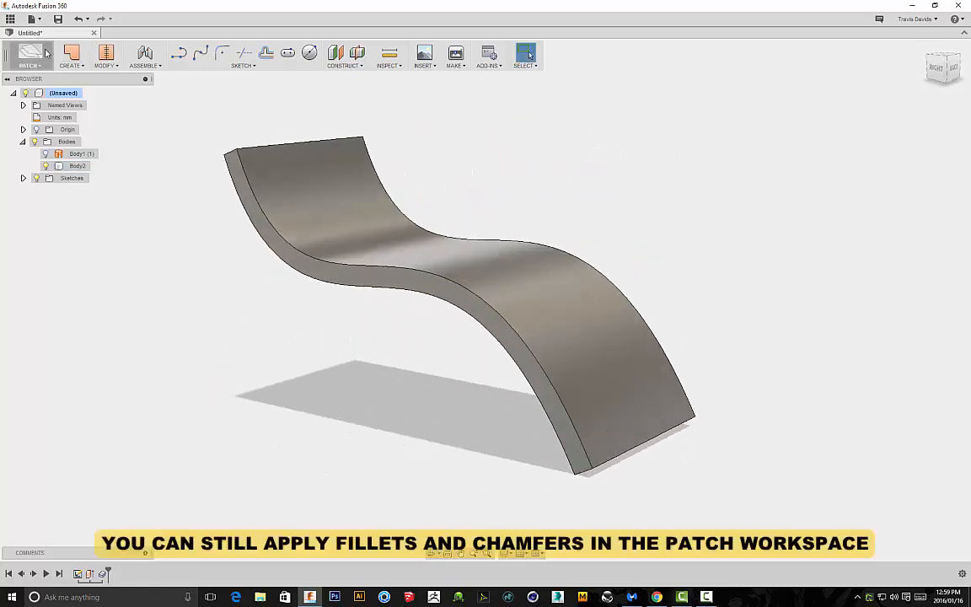
{"action": "left_click", "coordinate": [30, 55]}
{"action": "left_click", "coordinate": [34, 80]}
{"action": "middle_click_drag", "start_coordinate": [561, 198], "coordinate": [546, 182], "text": "shift"}
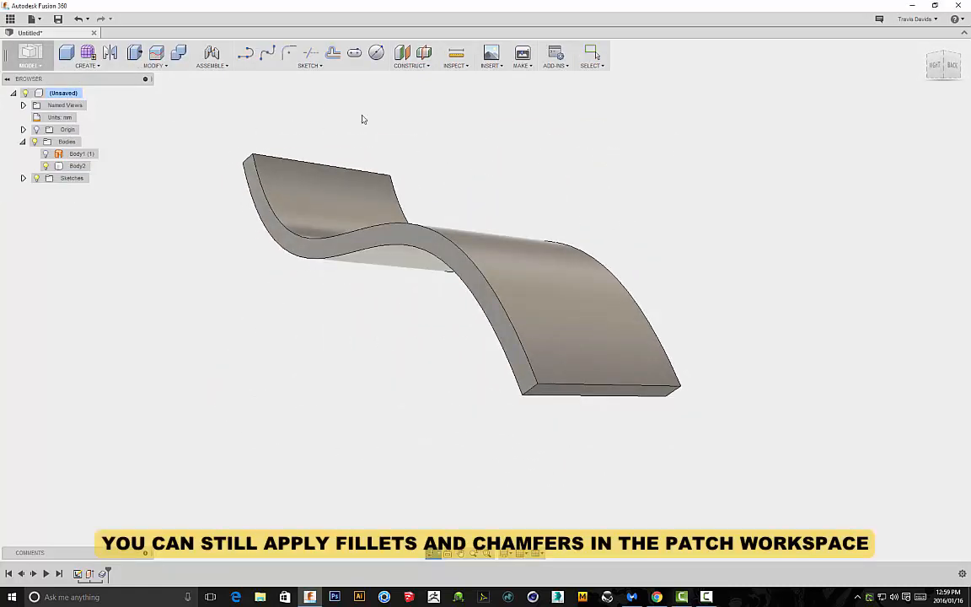
{"action": "middle_click_drag", "start_coordinate": [363, 119], "coordinate": [452, 141], "text": "shift"}
- Fillet the four short corner edges at both ends of the S-curved body with a constant 30 mm radius
{"action": "scroll", "coordinate": [452, 141], "scroll_direction": "up", "scroll_amount": 5}
{"action": "left_click", "coordinate": [450, 257]}
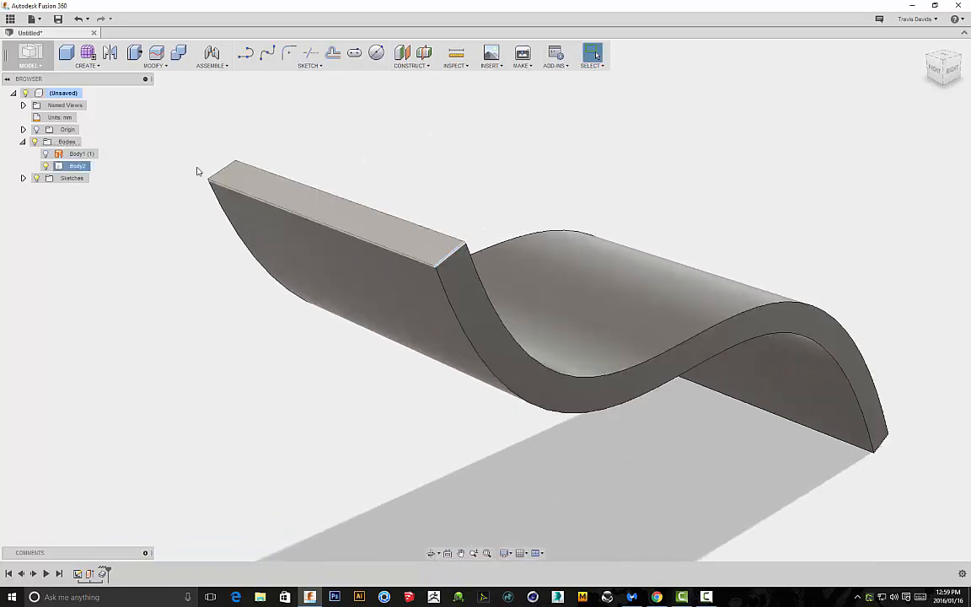
{"action": "middle_click_drag", "start_coordinate": [697, 188], "coordinate": [381, 392], "text": "shift"}
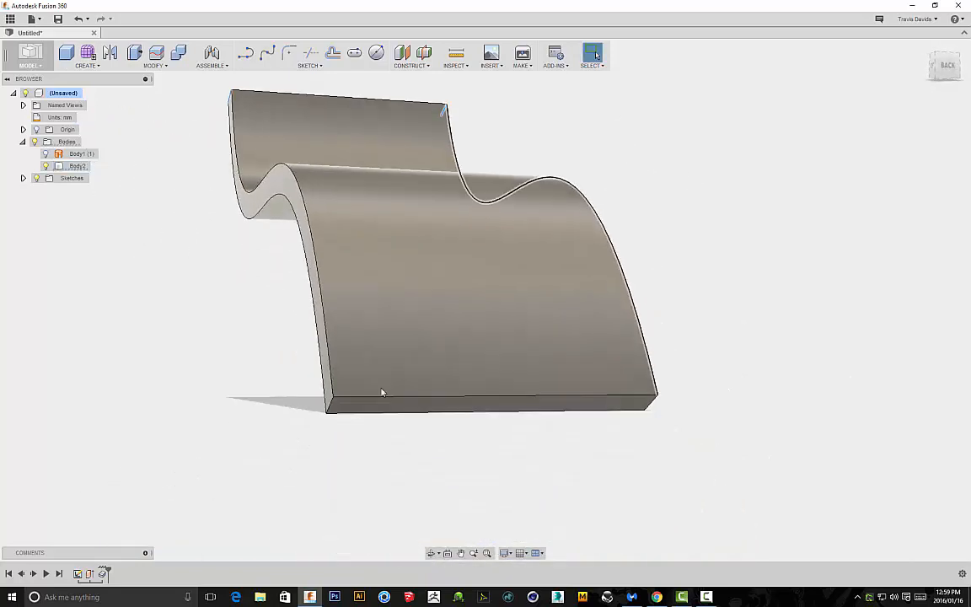
{"action": "right_click", "coordinate": [722, 359]}
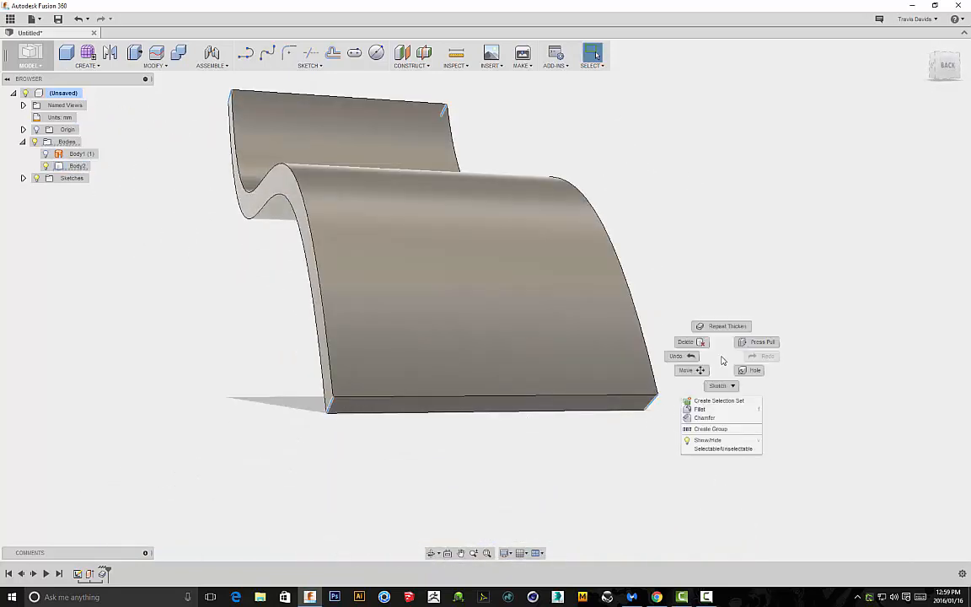
{"action": "left_click", "coordinate": [701, 409]}
{"action": "scroll", "coordinate": [680, 407], "scroll_direction": "up", "scroll_amount": 2}
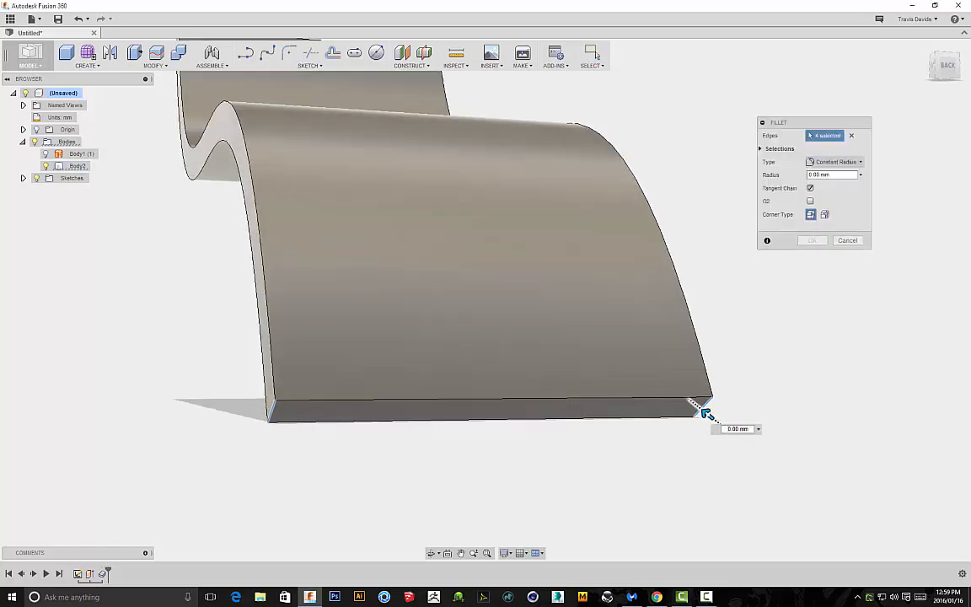
{"action": "left_click_drag", "start_coordinate": [706, 413], "coordinate": [678, 391]}
{"action": "scroll", "coordinate": [347, 265], "scroll_direction": "down", "scroll_amount": 3}
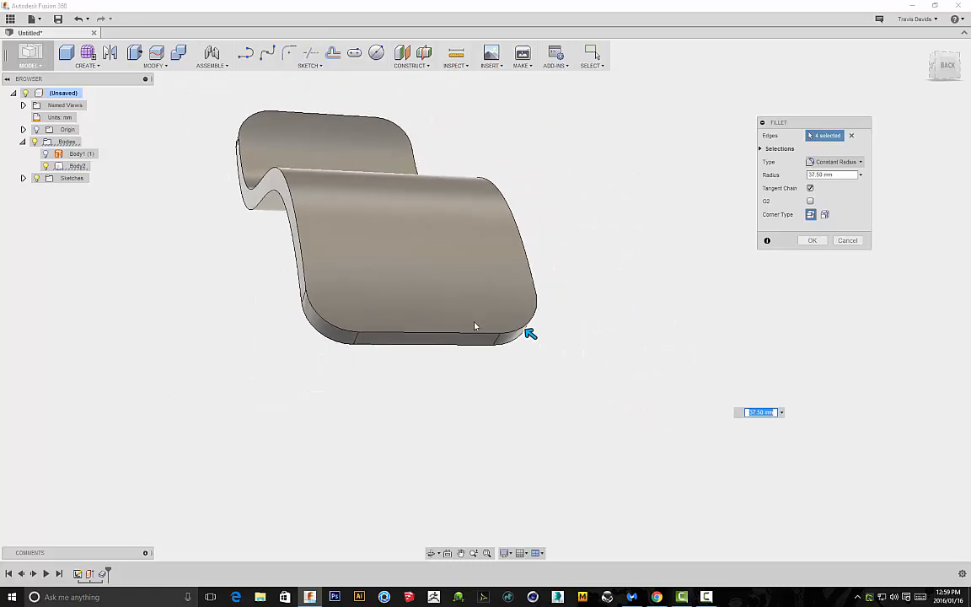
{"action": "scroll", "coordinate": [476, 325], "scroll_direction": "up", "scroll_amount": 3}
{"action": "left_click_drag", "start_coordinate": [579, 340], "coordinate": [587, 346]}
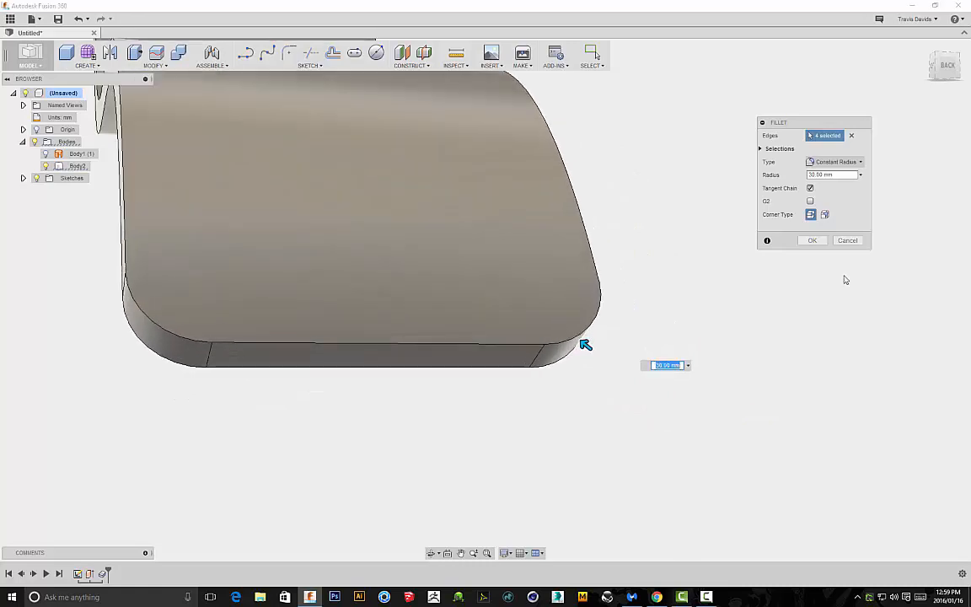
{"action": "left_click", "coordinate": [810, 241]}
- Examine the filleted S-curved body from several sides, selecting and deselecting its upper face
{"action": "middle_click_drag", "start_coordinate": [722, 200], "coordinate": [761, 265], "text": "shift"}
{"action": "scroll", "coordinate": [761, 265], "scroll_direction": "down", "scroll_amount": 3}
{"action": "middle_click_drag", "start_coordinate": [847, 277], "coordinate": [576, 264], "text": "shift"}
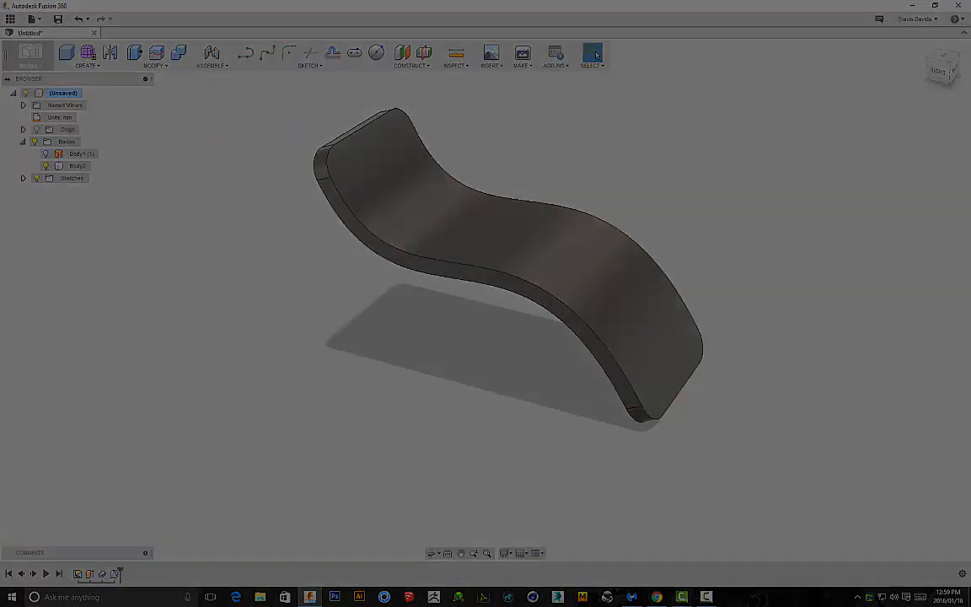
{"action": "middle_click_drag", "start_coordinate": [442, 196], "coordinate": [505, 197], "text": "shift"}
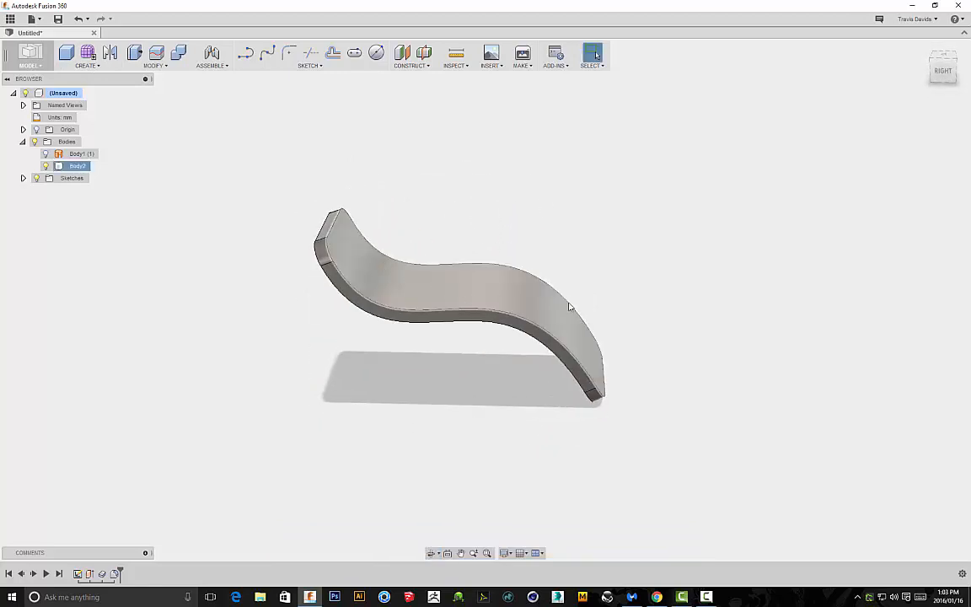
{"action": "middle_click_drag", "start_coordinate": [351, 329], "coordinate": [424, 343], "text": "shift"}
{"action": "middle_click_drag", "start_coordinate": [367, 332], "coordinate": [346, 347], "text": "shift"}
{"action": "left_click", "coordinate": [506, 308]}
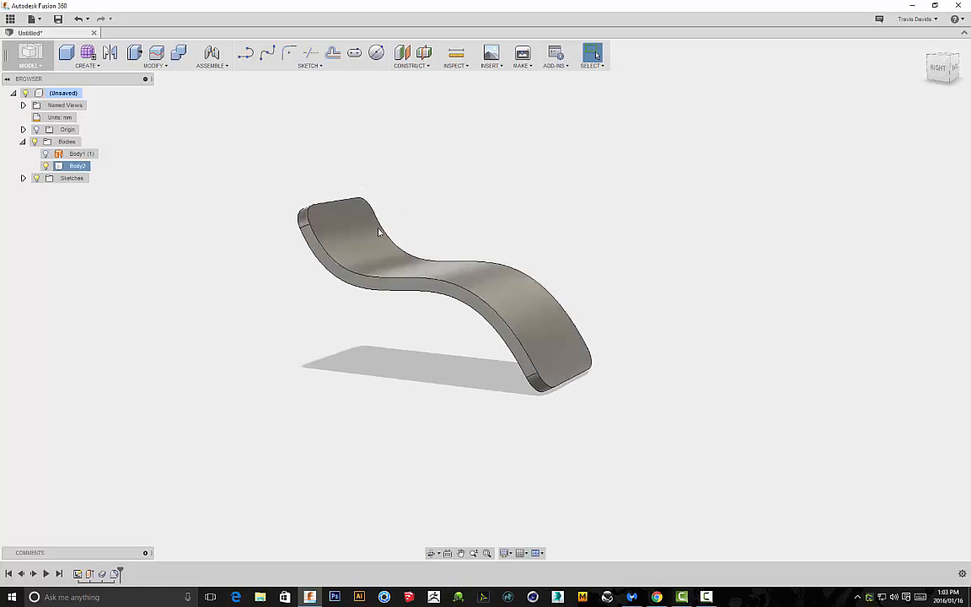
{"action": "middle_click_drag", "start_coordinate": [553, 248], "coordinate": [432, 279], "text": "shift"}
{"action": "left_click", "coordinate": [434, 279]}
{"action": "middle_click_drag", "start_coordinate": [562, 246], "coordinate": [557, 251], "text": "shift"}
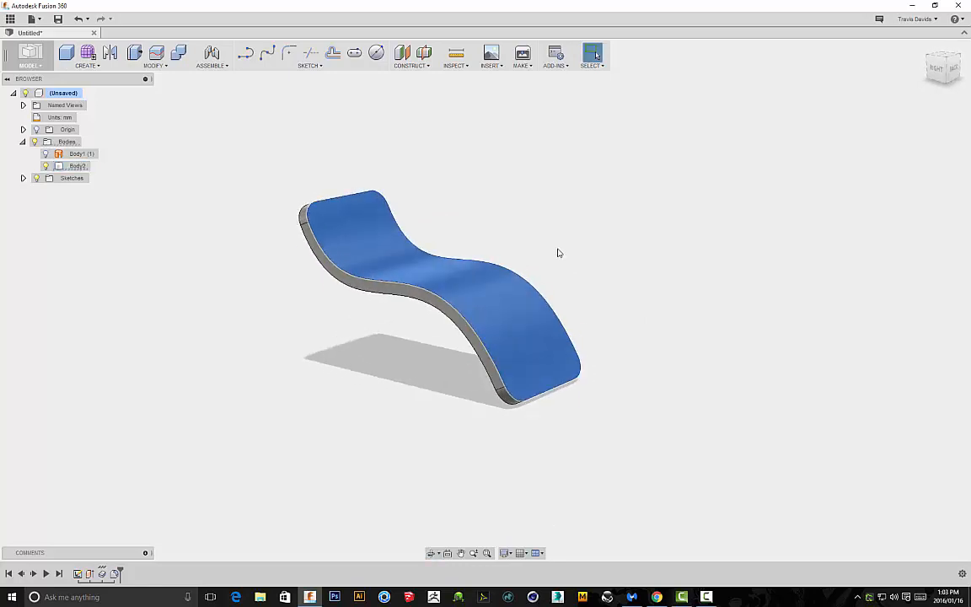
{"action": "right_click", "coordinate": [557, 252]}
{"action": "left_click", "coordinate": [372, 138]}
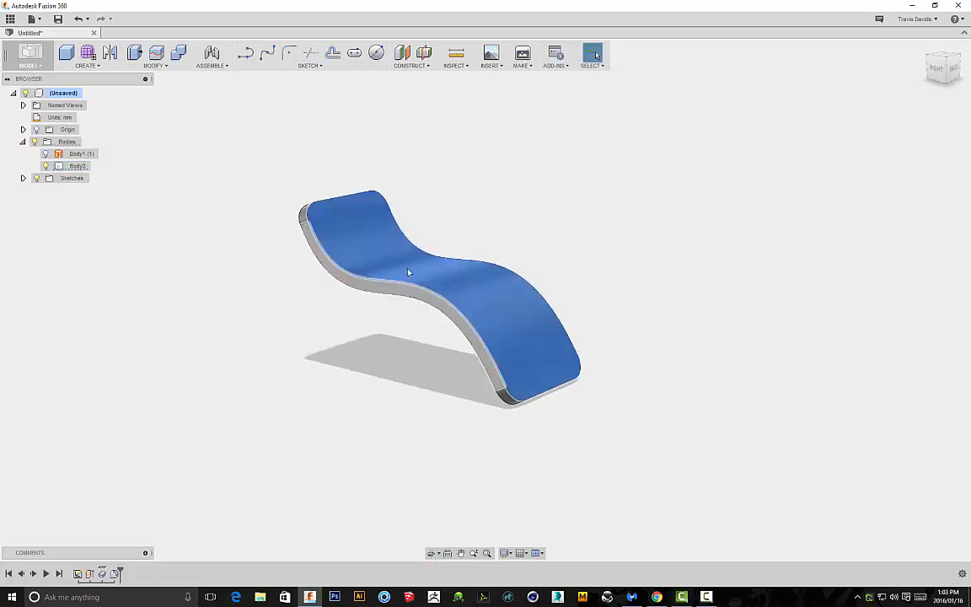
{"action": "double_click", "coordinate": [407, 271]}
{"action": "left_click", "coordinate": [538, 208]}
{"action": "middle_click_drag", "start_coordinate": [538, 208], "coordinate": [447, 241], "text": "shift"}
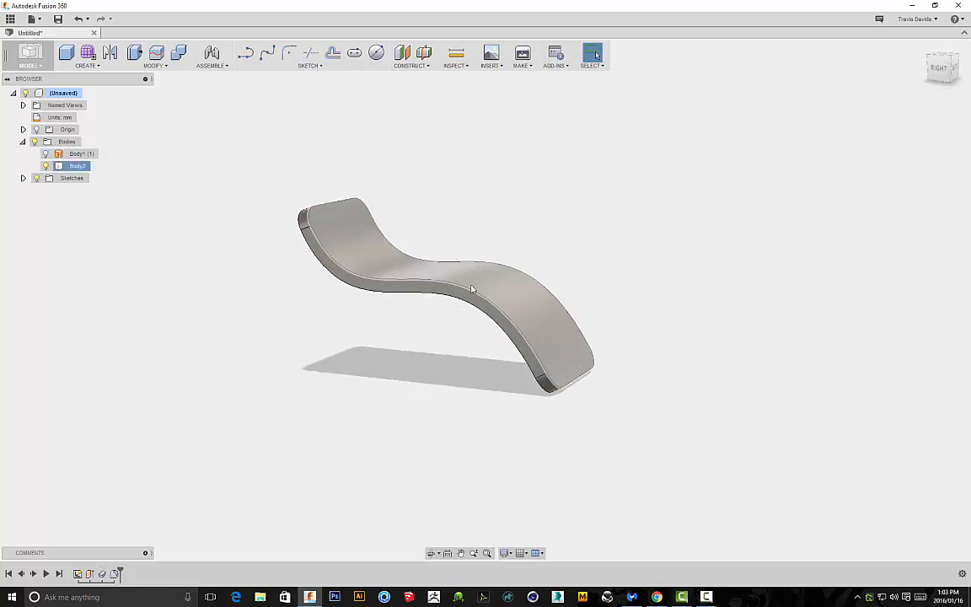
{"action": "left_click", "coordinate": [416, 336]}
{"action": "middle_click_drag", "start_coordinate": [542, 223], "coordinate": [548, 194], "text": "shift"}
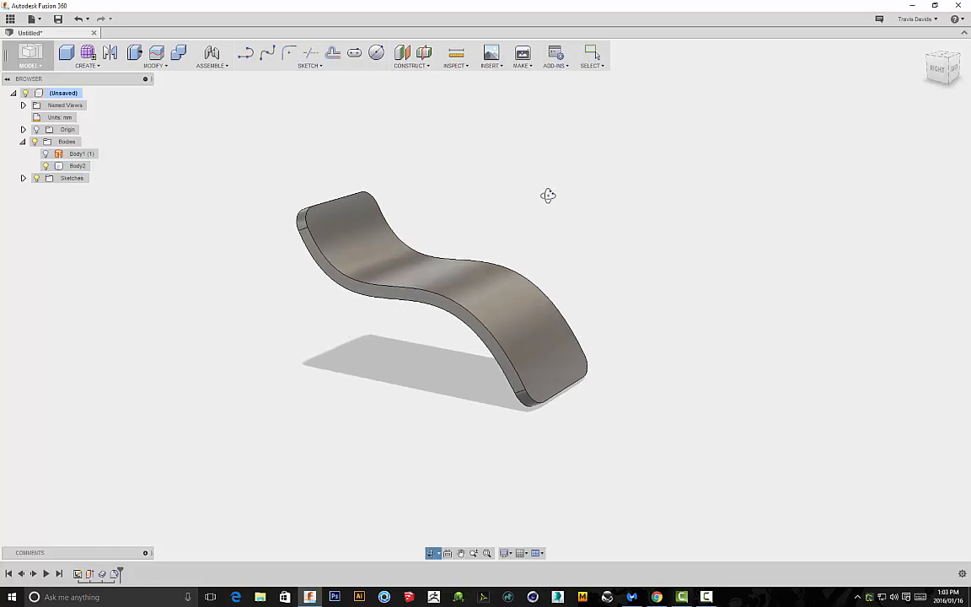
- Project the S-curved body's rounded outline onto the horizontal origin plane in a new sketch
{"action": "left_click", "coordinate": [310, 65]}
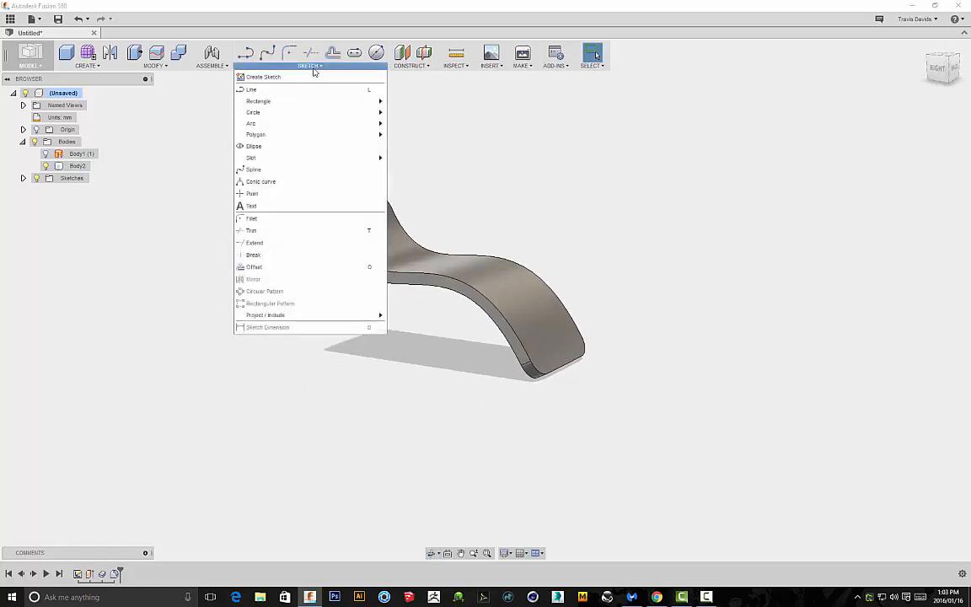
{"action": "mouse_move", "coordinate": [251, 318]}
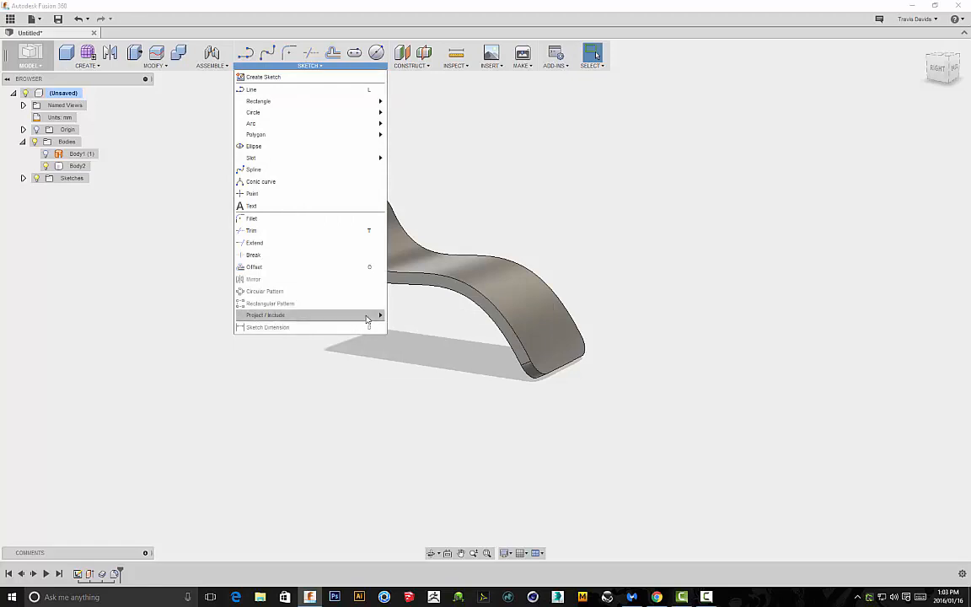
{"action": "left_click", "coordinate": [405, 318]}
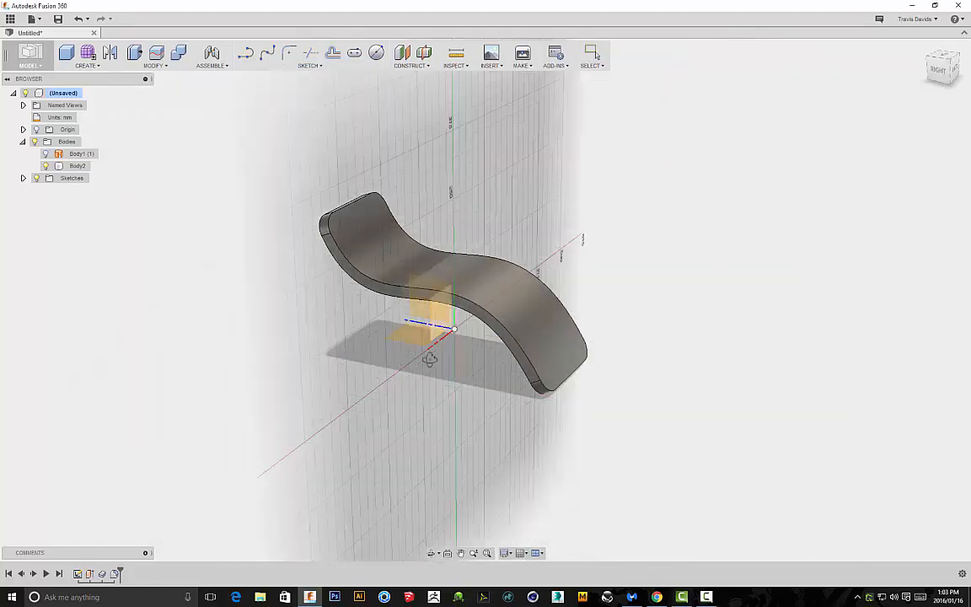
{"action": "middle_click_drag", "start_coordinate": [429, 360], "coordinate": [508, 353], "text": "shift"}
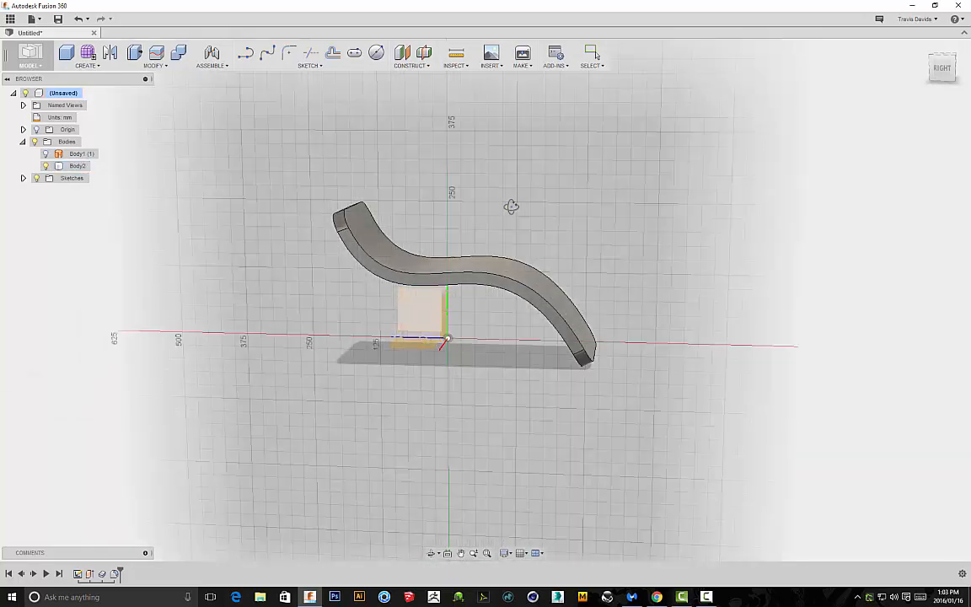
{"action": "middle_click_drag", "start_coordinate": [511, 206], "coordinate": [487, 214], "text": "shift"}
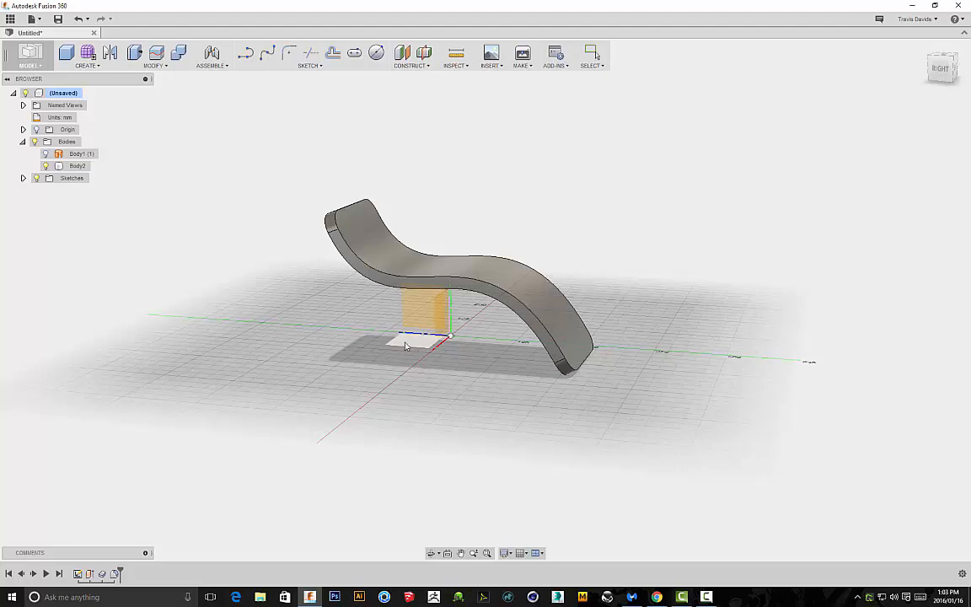
{"action": "left_click", "coordinate": [405, 345]}
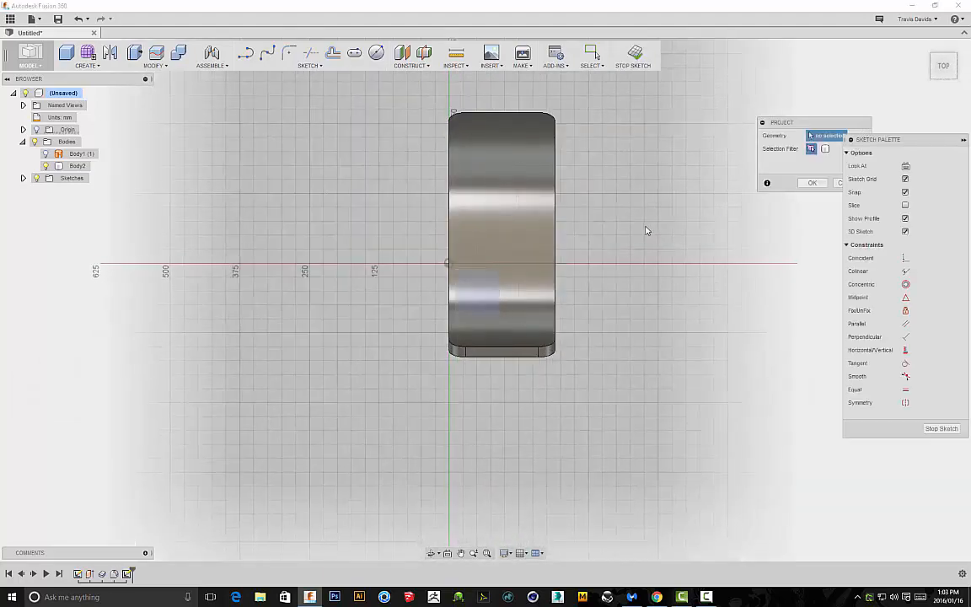
{"action": "middle_click_drag", "start_coordinate": [647, 231], "coordinate": [430, 162], "text": "shift"}
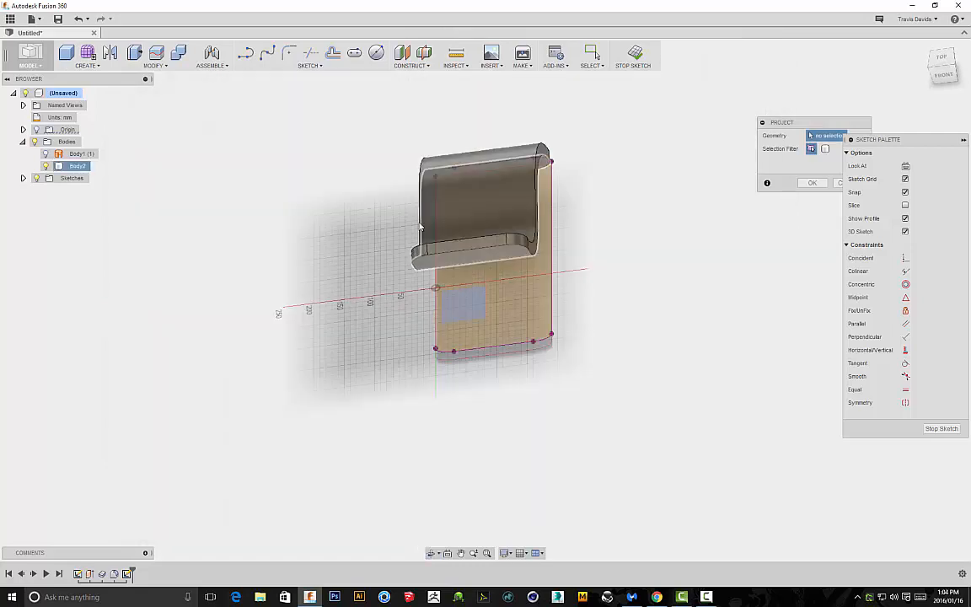
{"action": "middle_click_drag", "start_coordinate": [419, 226], "coordinate": [435, 184], "text": "shift"}
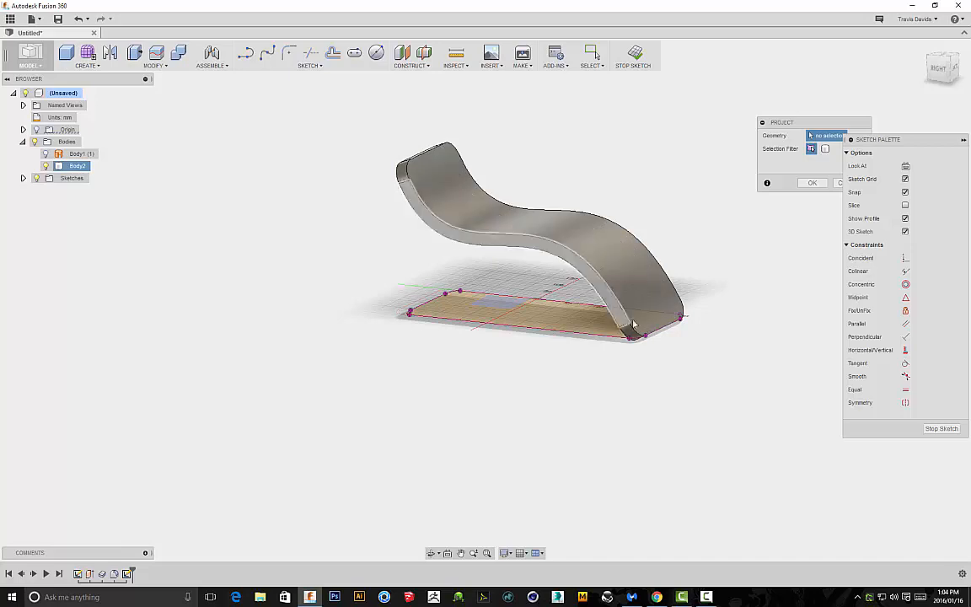
{"action": "middle_click_drag", "start_coordinate": [634, 325], "coordinate": [540, 373], "text": "shift"}
{"action": "middle_click_drag", "start_coordinate": [704, 313], "coordinate": [542, 396], "text": "shift"}
{"action": "left_click", "coordinate": [810, 183]}
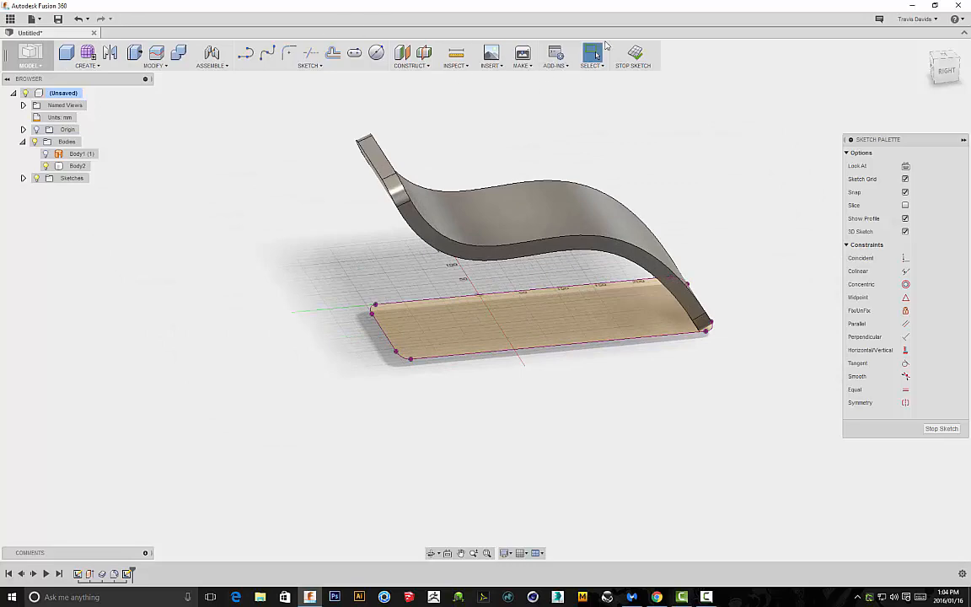
- Offset the complete projected outline inward by about 20 mm
{"action": "middle_click_drag", "start_coordinate": [660, 172], "coordinate": [578, 433], "text": "shift"}
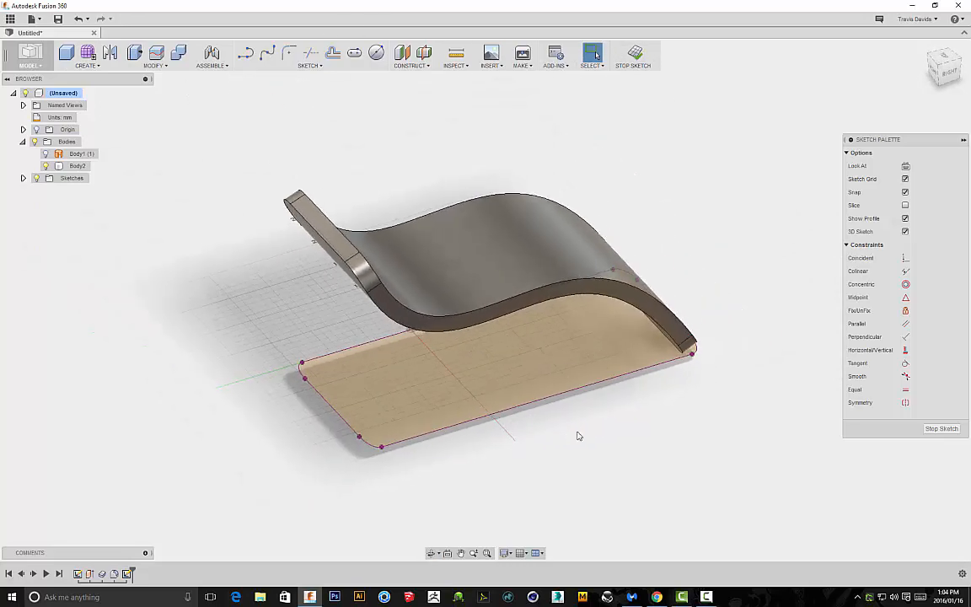
{"action": "left_click", "coordinate": [333, 53]}
{"action": "left_click", "coordinate": [419, 433]}
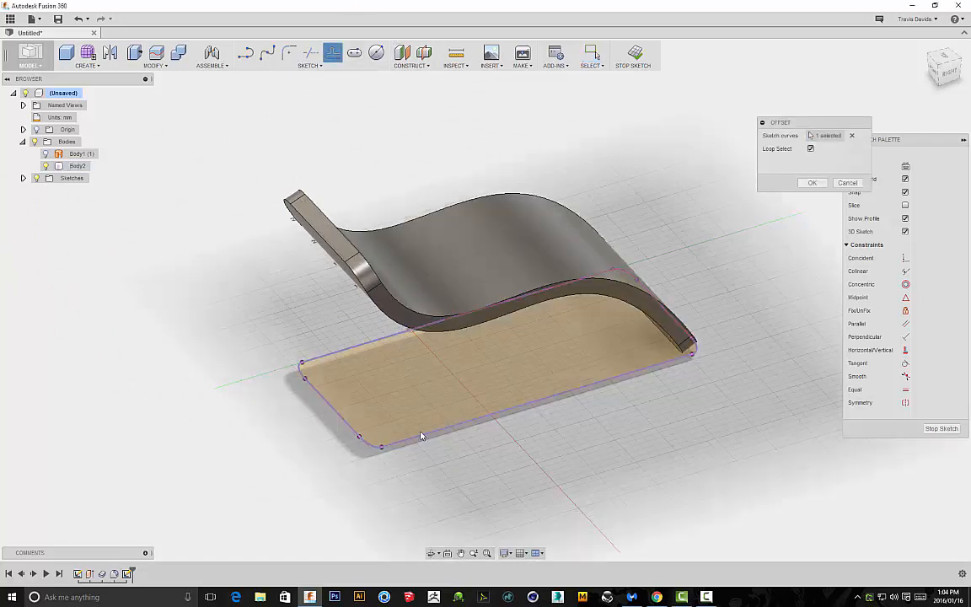
{"action": "scroll", "coordinate": [420, 427], "scroll_direction": "up", "scroll_amount": 5}
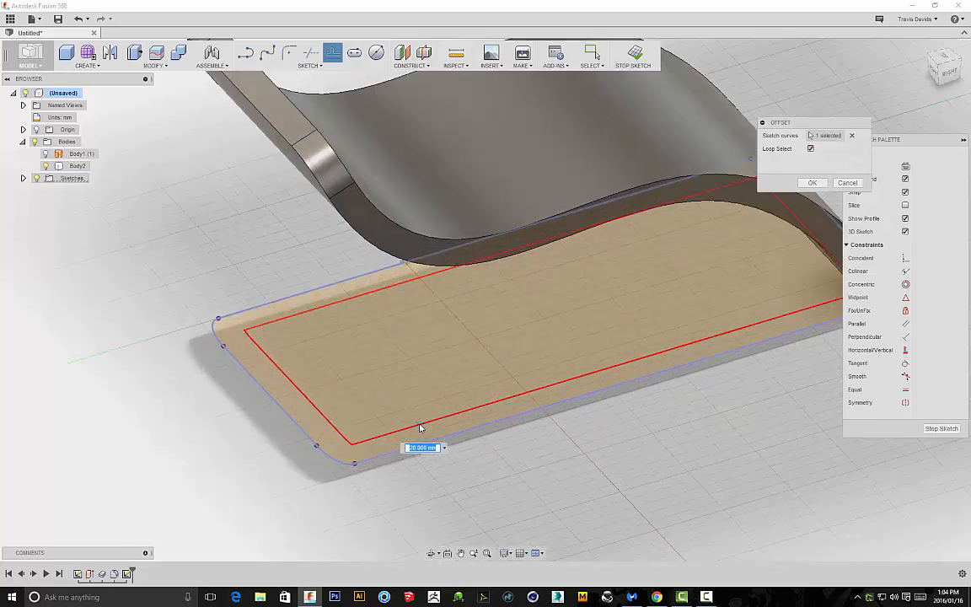
{"action": "left_click", "coordinate": [419, 424]}
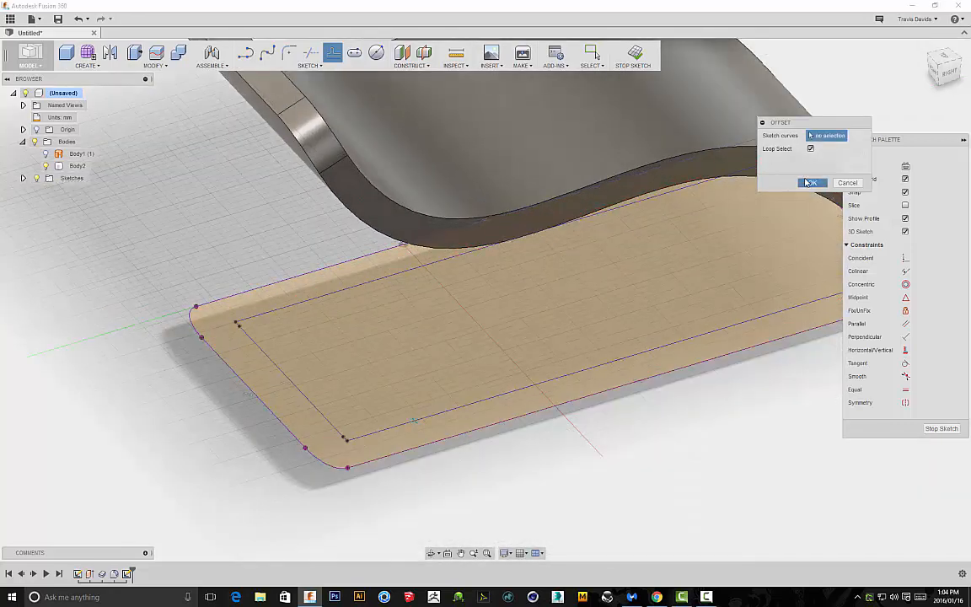
{"action": "left_click", "coordinate": [807, 182]}
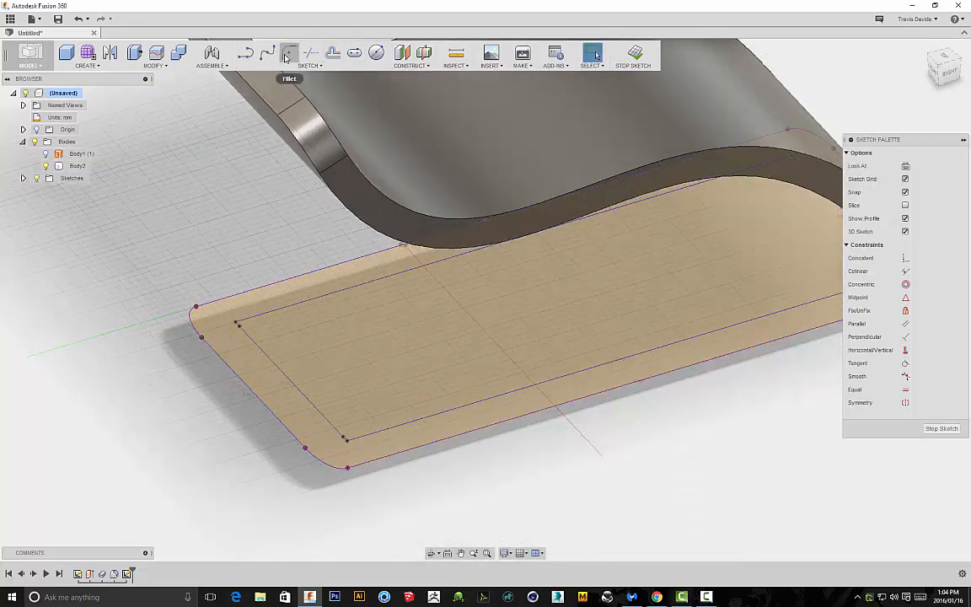
- Fillet the four corners of the inner offset loop with a 10 mm radius
{"action": "left_click", "coordinate": [347, 435]}
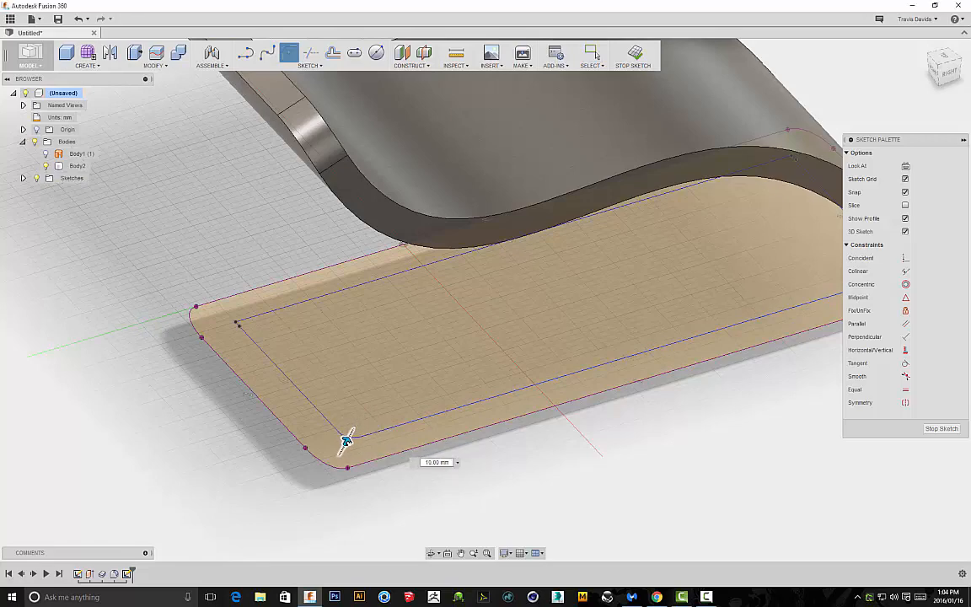
{"action": "left_click", "coordinate": [239, 320]}
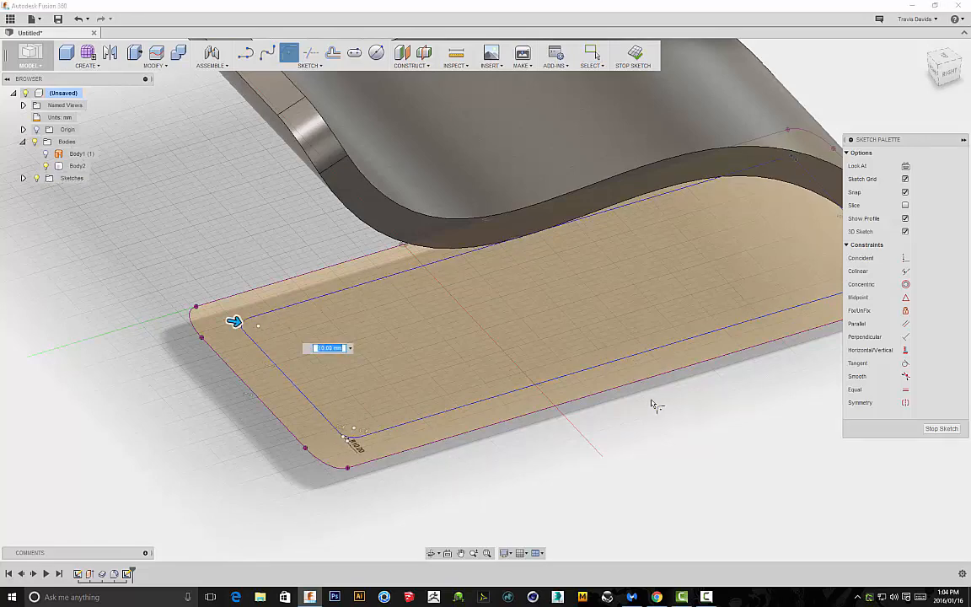
{"action": "mouse_move", "coordinate": [653, 401]}
{"action": "middle_mouse_down", "text": "shift"}
{"action": "mouse_move", "coordinate": [589, 390]}
{"action": "mouse_move", "coordinate": [574, 354]}
{"action": "mouse_move", "coordinate": [641, 390]}
{"action": "middle_mouse_up", "text": "shift"}
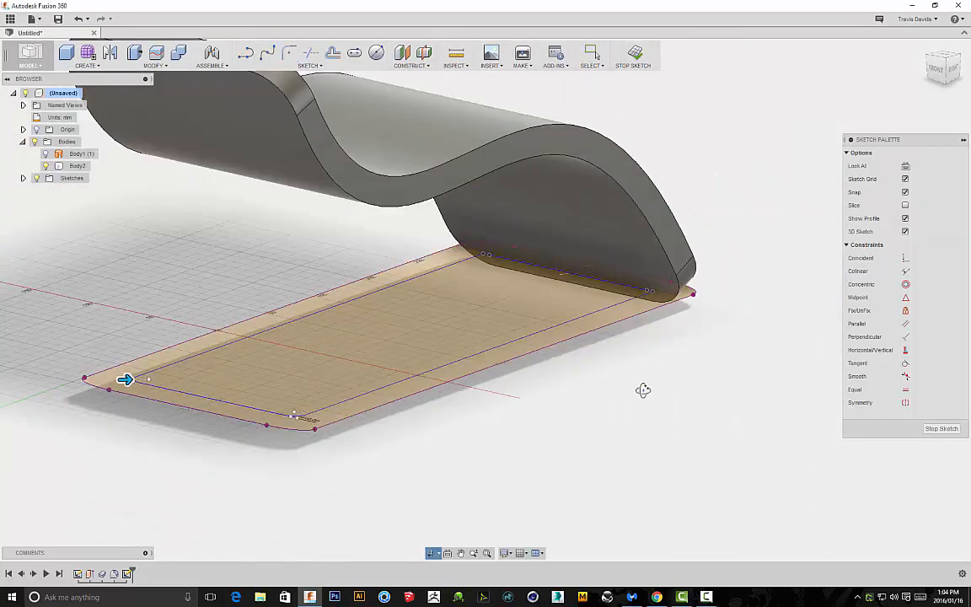
{"action": "left_click", "coordinate": [494, 250]}
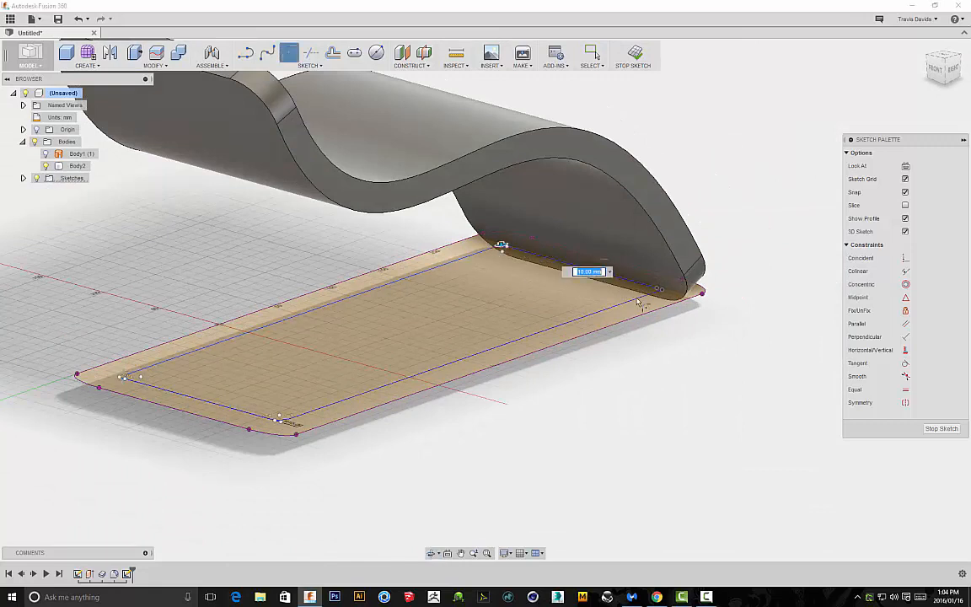
{"action": "left_click", "coordinate": [648, 295]}
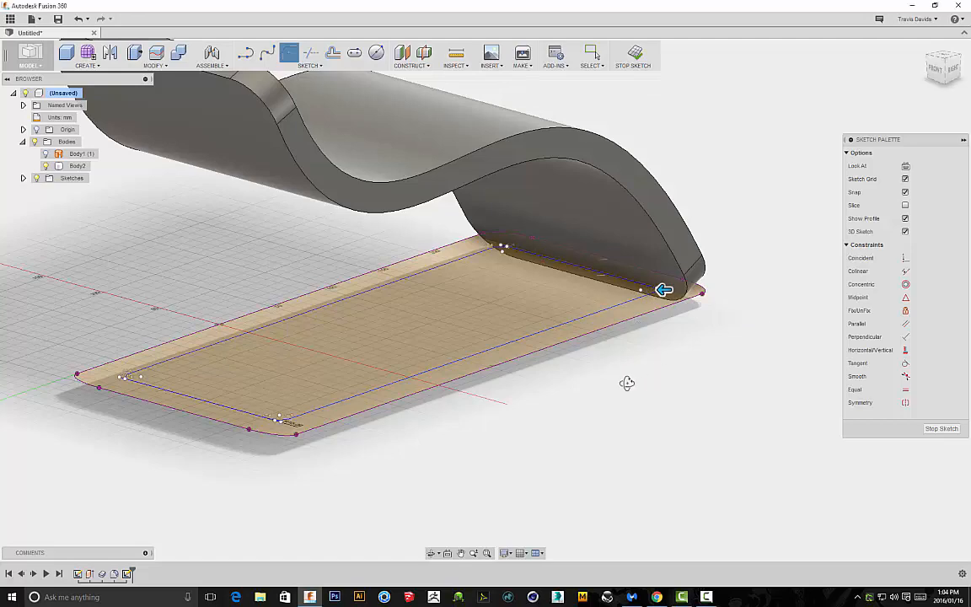
{"action": "mouse_move", "coordinate": [627, 382]}
{"action": "middle_mouse_down", "text": "shift"}
{"action": "mouse_move", "coordinate": [635, 421]}
{"action": "mouse_move", "coordinate": [632, 391]}
{"action": "middle_mouse_up", "text": "shift"}
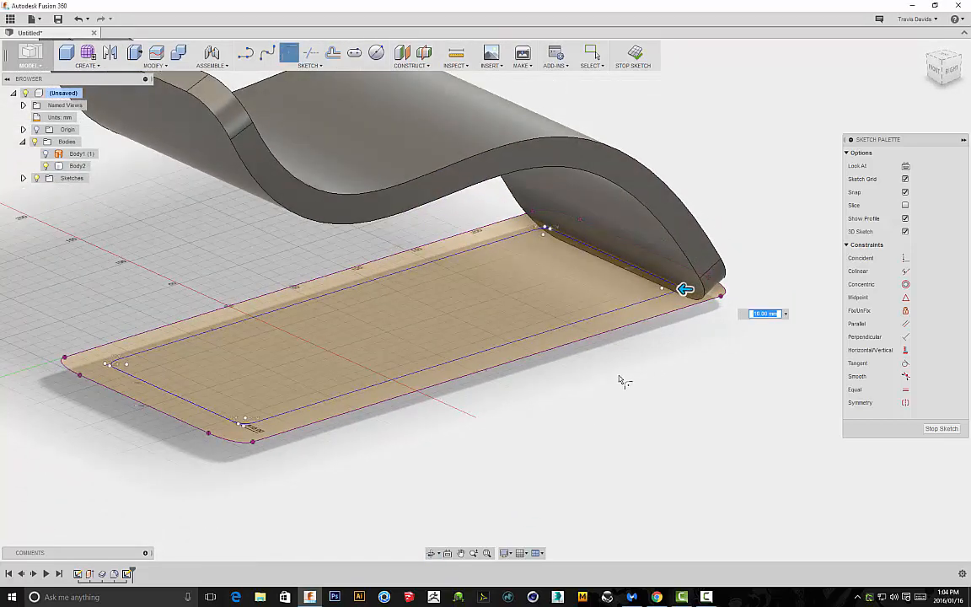
{"action": "left_click", "coordinate": [661, 378]}
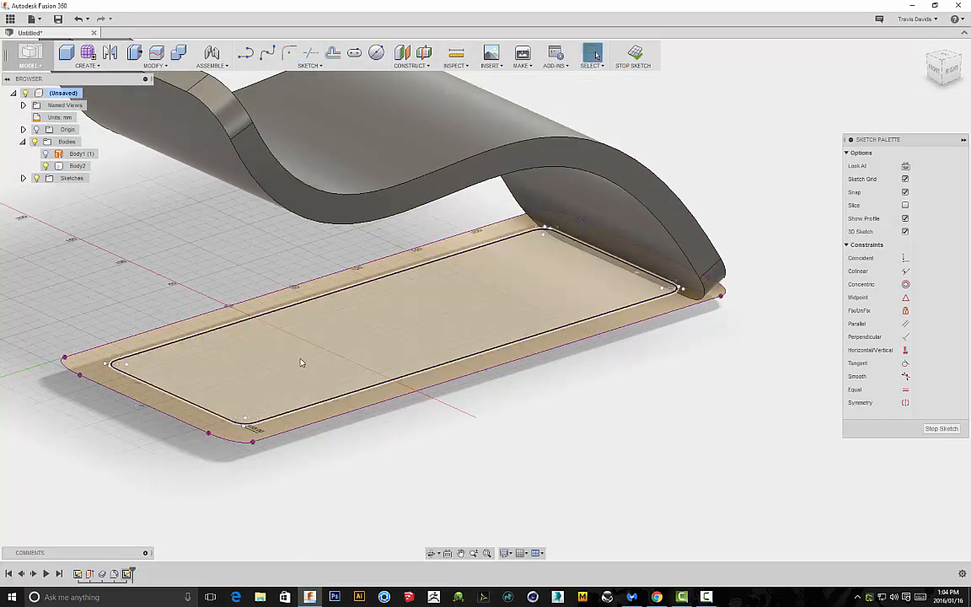
- Extrude the inner rounded profile 300 mm upward as a one-sided cut through the S-curved body
{"action": "left_click", "coordinate": [301, 362]}
{"action": "mouse_move", "coordinate": [301, 363]}
{"action": "middle_mouse_down", "text": "shift"}
{"action": "mouse_move", "coordinate": [585, 397]}
{"action": "mouse_move", "coordinate": [573, 447]}
{"action": "middle_mouse_up", "text": "shift"}
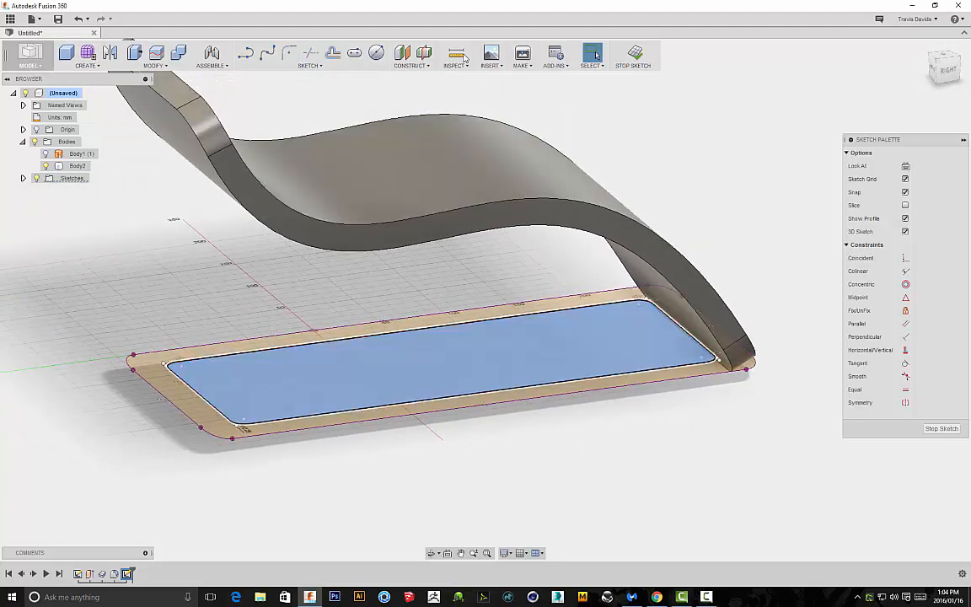
{"action": "mouse_move", "coordinate": [596, 492]}
{"action": "middle_mouse_down", "text": "shift"}
{"action": "mouse_move", "coordinate": [553, 481]}
{"action": "mouse_move", "coordinate": [401, 238]}
{"action": "mouse_move", "coordinate": [450, 302]}
{"action": "mouse_move", "coordinate": [639, 435]}
{"action": "mouse_move", "coordinate": [581, 437]}
{"action": "middle_mouse_up", "text": "shift"}
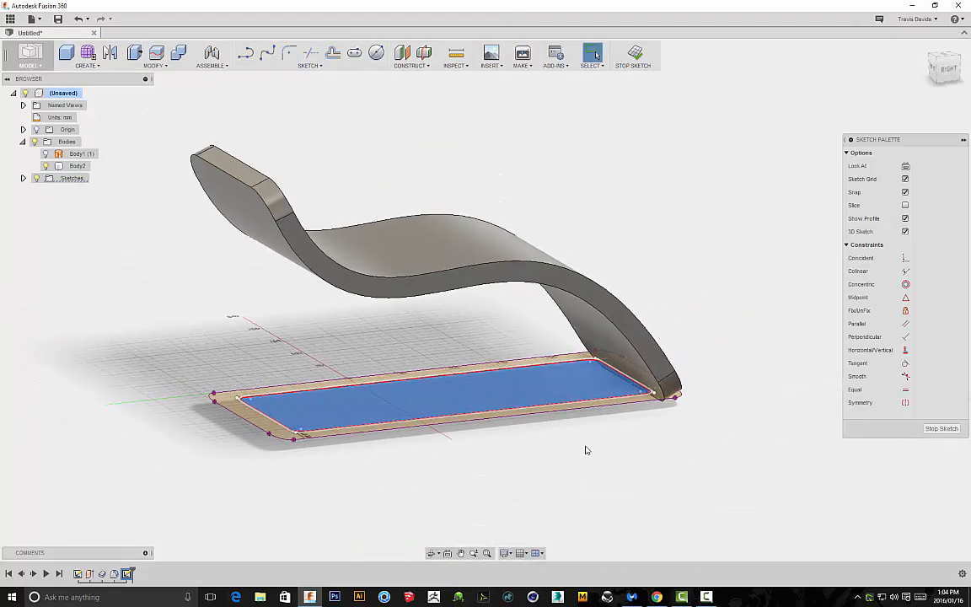
{"action": "right_click", "coordinate": [587, 450]}
{"action": "left_click", "coordinate": [589, 496]}
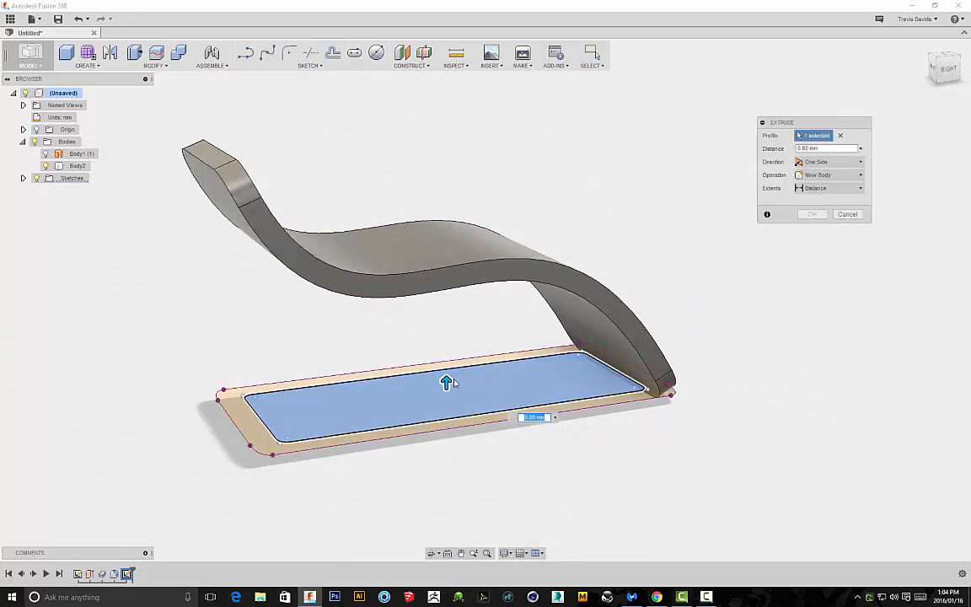
{"action": "left_click_drag", "start_coordinate": [446, 383], "coordinate": [444, 105]}
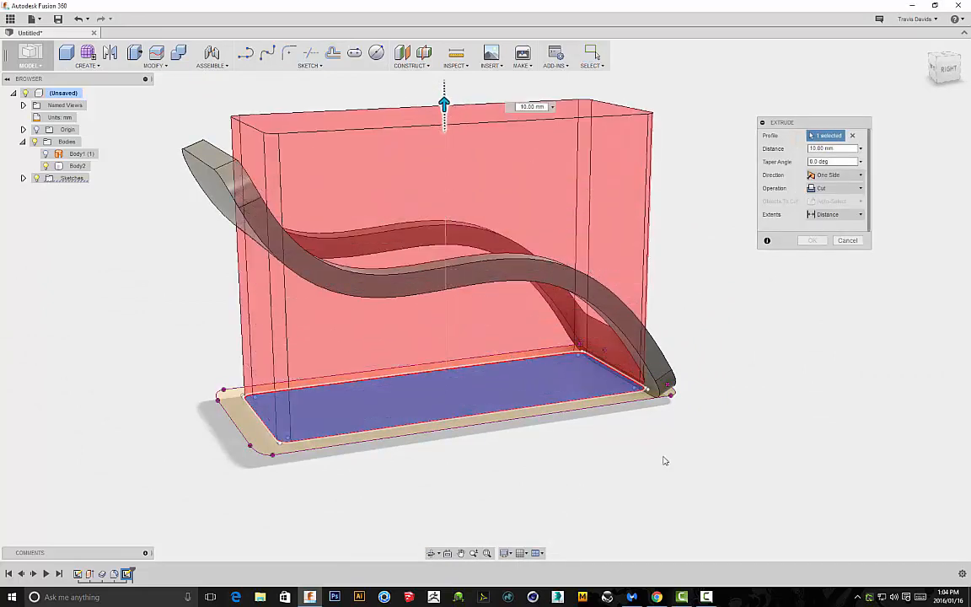
{"action": "middle_click_drag", "start_coordinate": [663, 461], "coordinate": [562, 512], "text": "shift"}
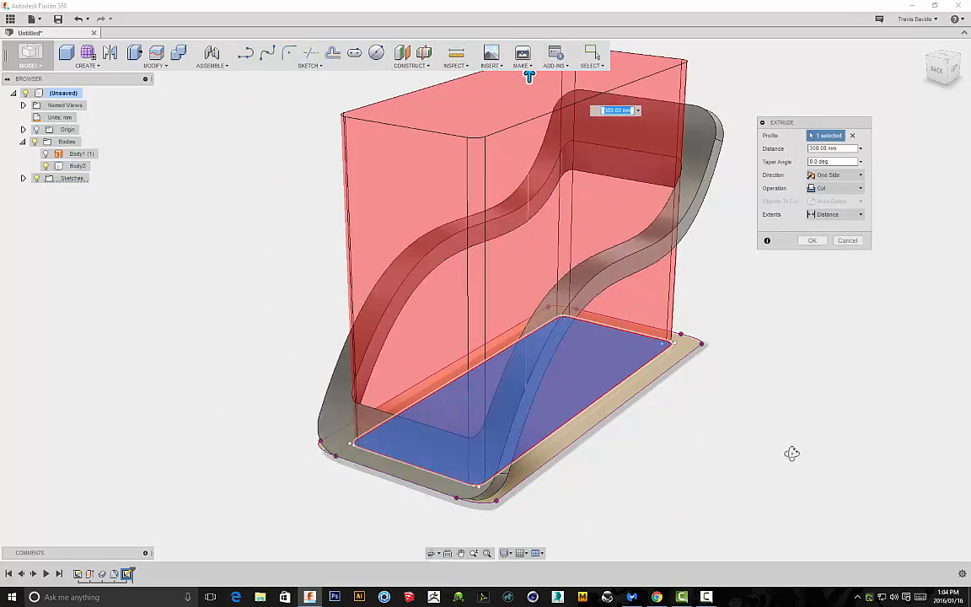
{"action": "middle_click_drag", "start_coordinate": [792, 453], "coordinate": [728, 369], "text": "shift"}
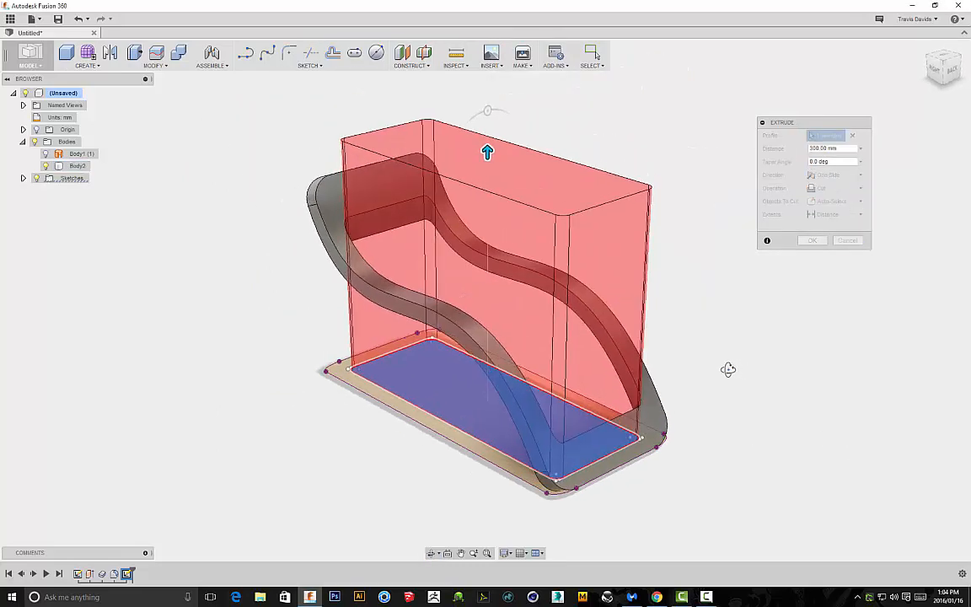
{"action": "left_click", "coordinate": [811, 239]}
- Examine the opening cut through the S-curved body from several sides, selecting and deselecting its curved face
{"action": "middle_click_drag", "start_coordinate": [564, 246], "coordinate": [627, 370], "text": "shift"}
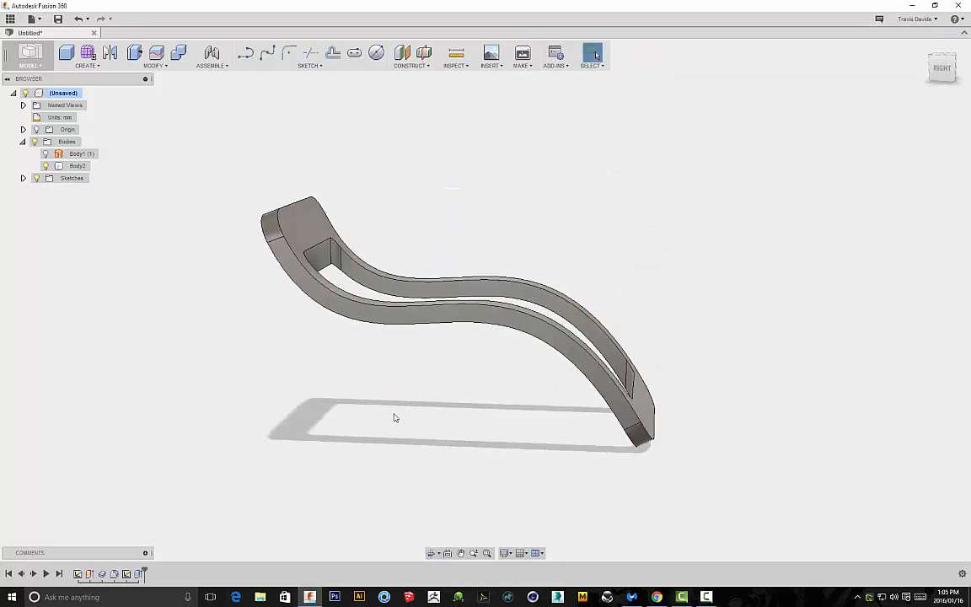
{"action": "middle_click_drag", "start_coordinate": [394, 417], "coordinate": [389, 395], "text": "shift"}
{"action": "middle_click_drag", "start_coordinate": [663, 208], "coordinate": [618, 219], "text": "shift"}
{"action": "left_click", "coordinate": [626, 236]}
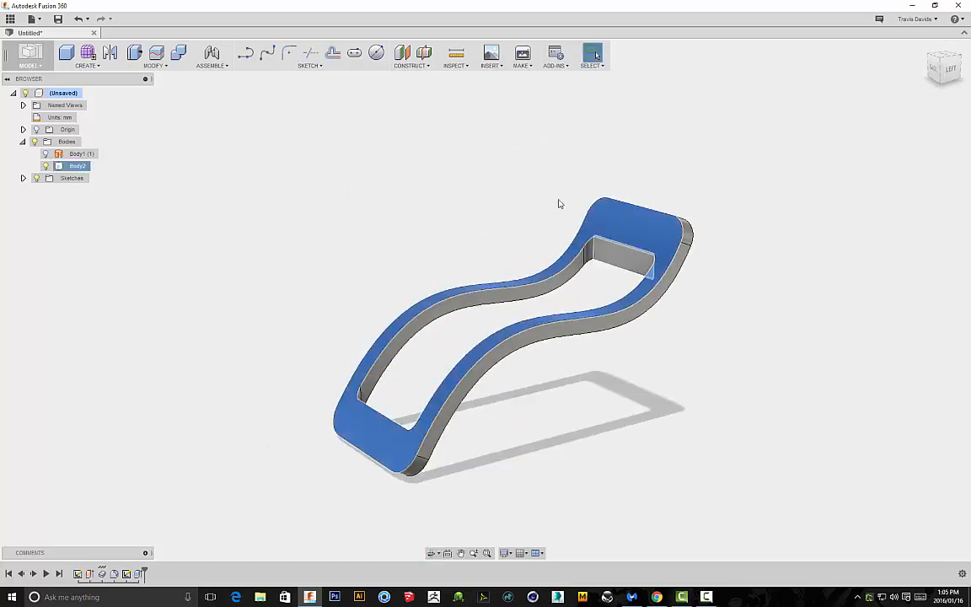
{"action": "middle_click_drag", "start_coordinate": [674, 375], "coordinate": [581, 212], "text": "shift"}
{"action": "left_click", "coordinate": [712, 405]}
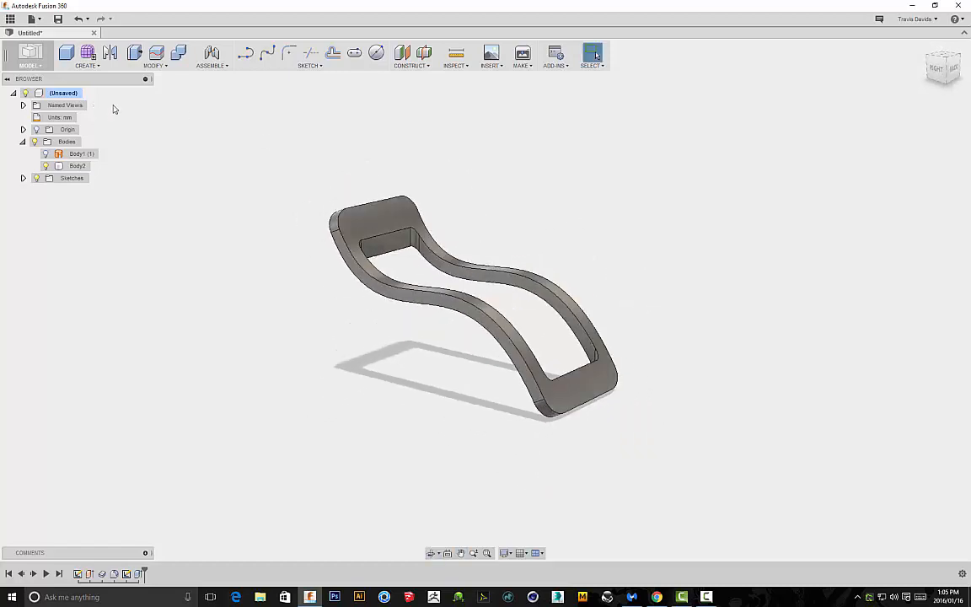
- Review the Sweep command's description and inspect the curved frame's edges from several angles
{"action": "scroll", "coordinate": [329, 322], "scroll_direction": "up", "scroll_amount": 1}
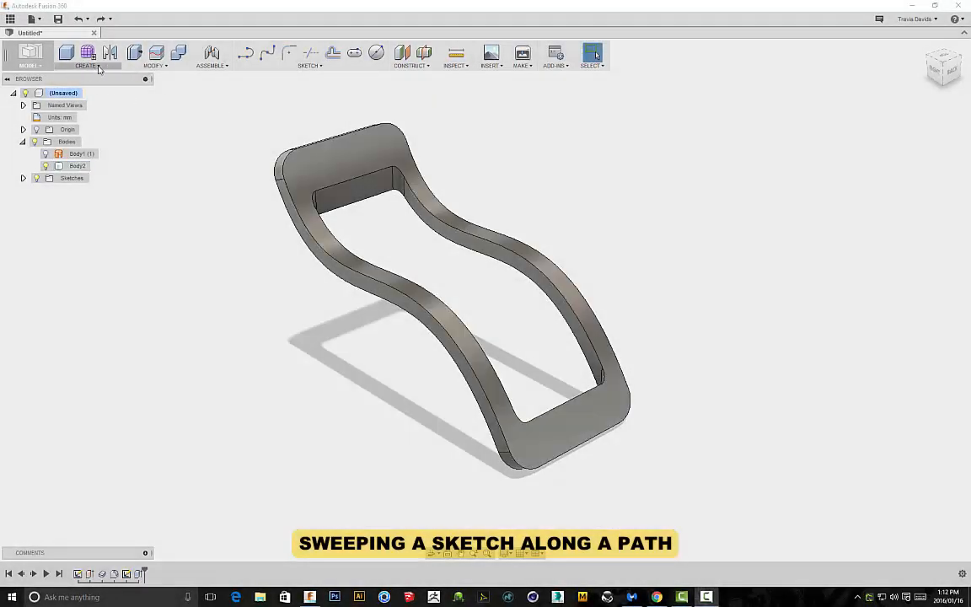
{"action": "left_click", "coordinate": [88, 66]}
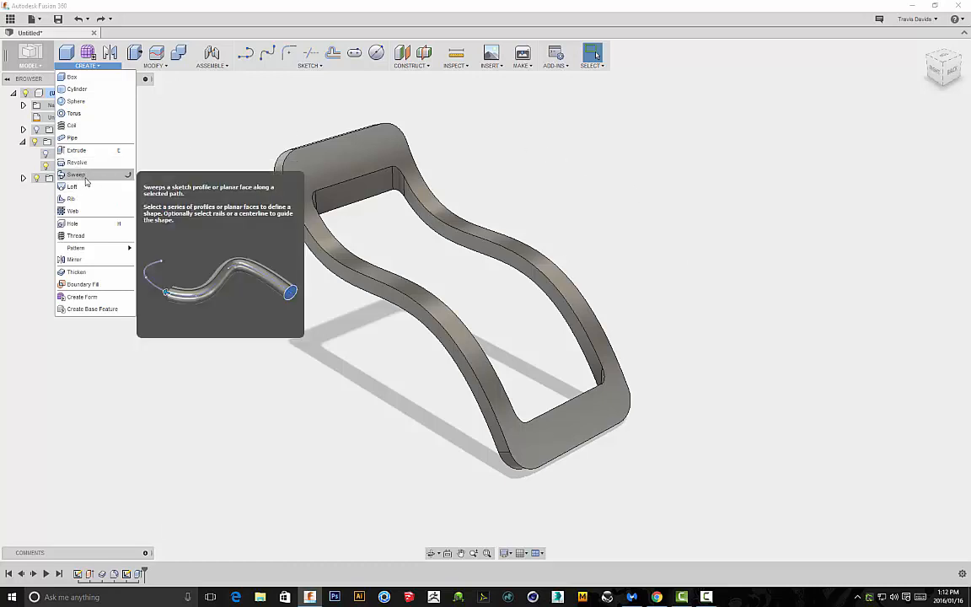
{"action": "left_click", "coordinate": [547, 183]}
{"action": "middle_click_drag", "start_coordinate": [548, 182], "coordinate": [443, 152], "text": "shift"}
{"action": "middle_click_drag", "start_coordinate": [552, 152], "coordinate": [566, 149], "text": "shift"}
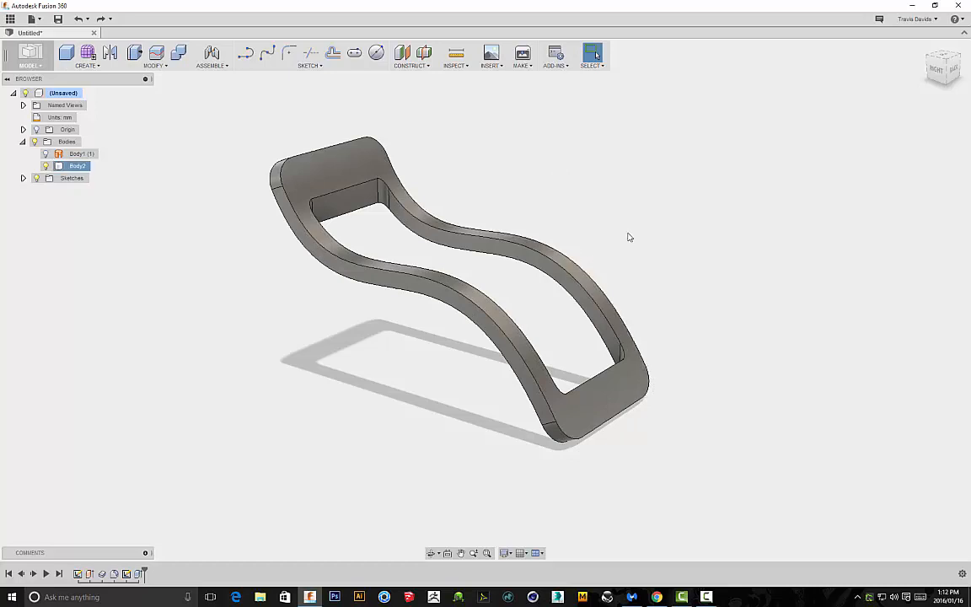
{"action": "middle_click_drag", "start_coordinate": [628, 237], "coordinate": [413, 220], "text": "shift"}
{"action": "middle_click_drag", "start_coordinate": [540, 306], "coordinate": [694, 486], "text": "shift"}
{"action": "scroll", "coordinate": [657, 236], "scroll_direction": "down", "scroll_amount": 1}
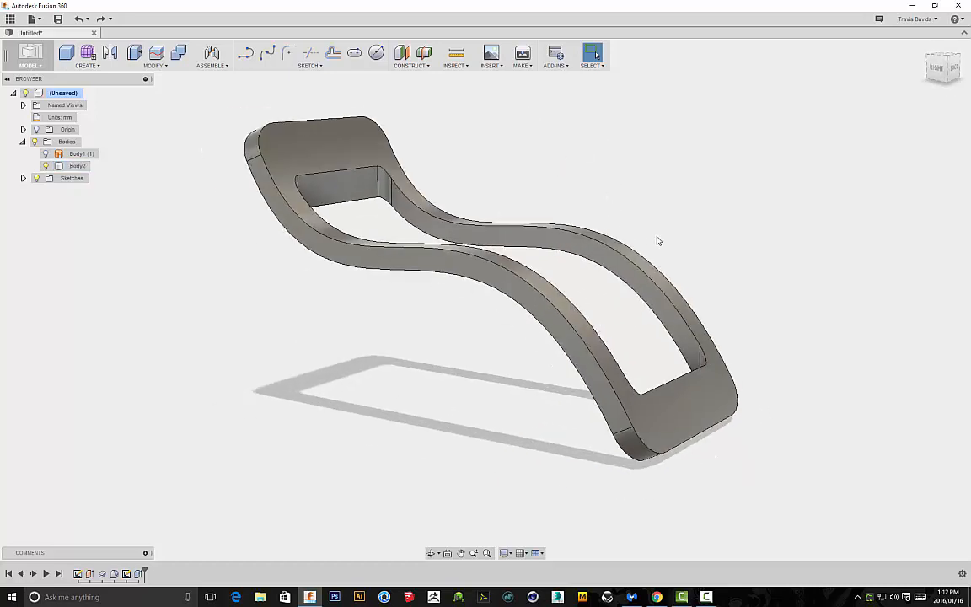
{"action": "middle_click_drag", "start_coordinate": [674, 226], "coordinate": [463, 234], "text": "shift"}
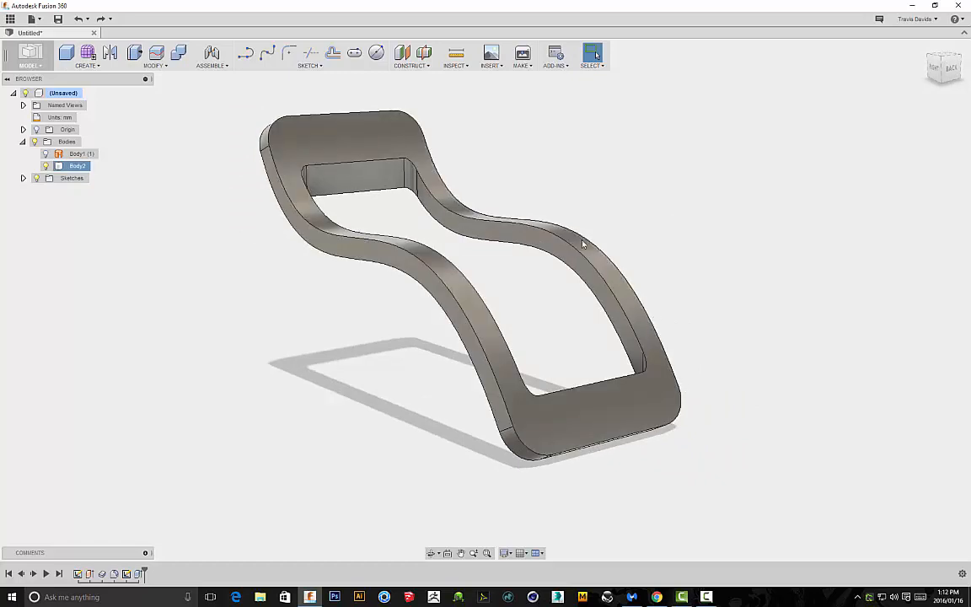
{"action": "middle_click_drag", "start_coordinate": [606, 146], "coordinate": [449, 134], "text": "shift"}
{"action": "scroll", "coordinate": [328, 130], "scroll_direction": "down", "scroll_amount": 2}
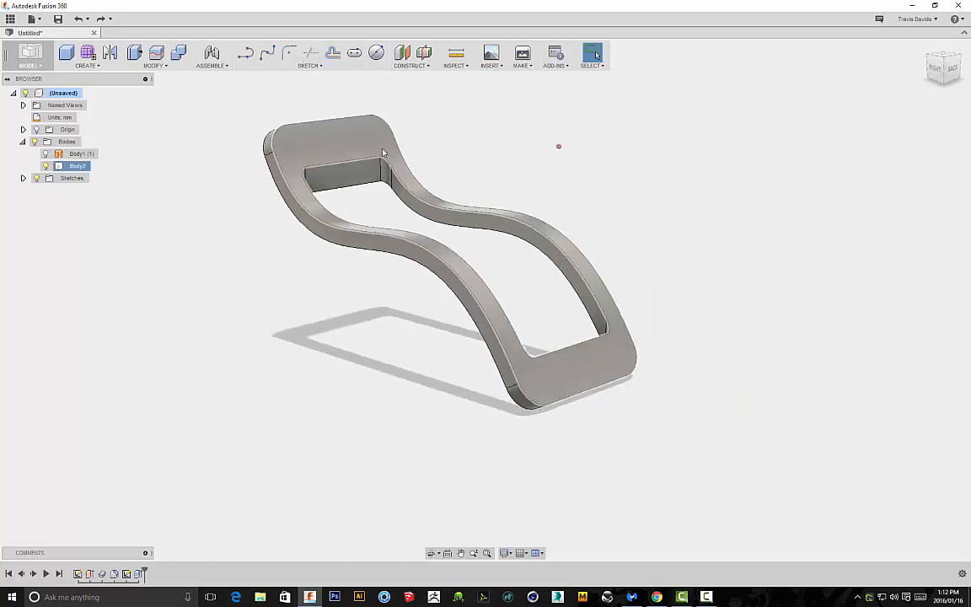
{"action": "middle_click_drag", "start_coordinate": [547, 155], "coordinate": [498, 145], "text": "shift"}
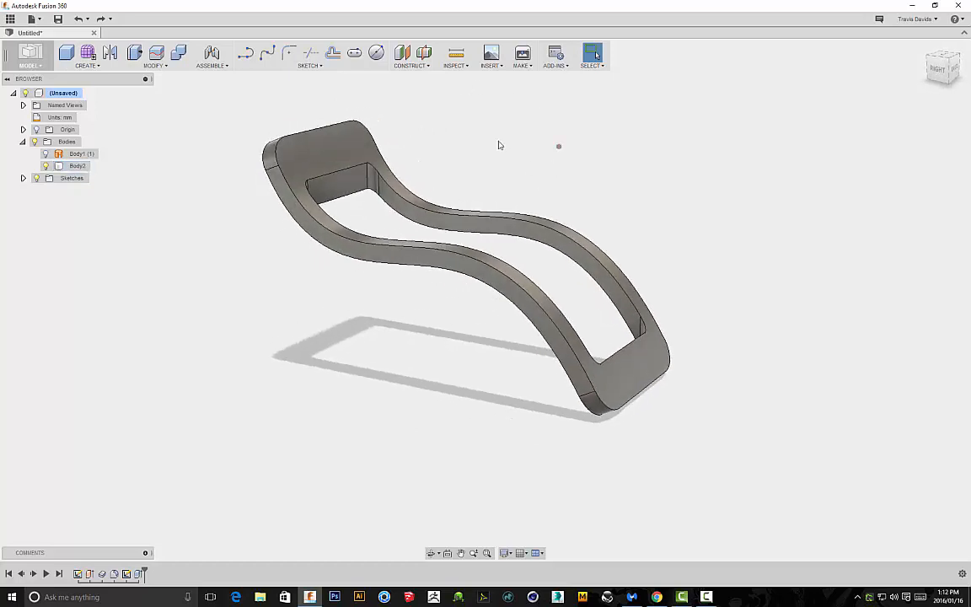
- Construct a plane along the frame's upper outer edge loop, placed on the near side rail at a path distance of 0.806
{"action": "left_click", "coordinate": [411, 66]}
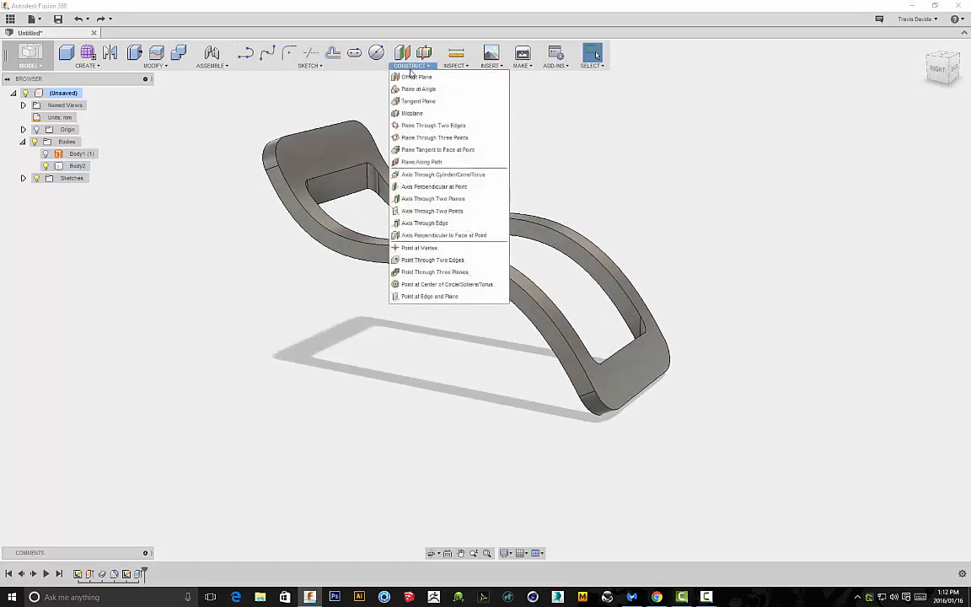
{"action": "left_click", "coordinate": [416, 161]}
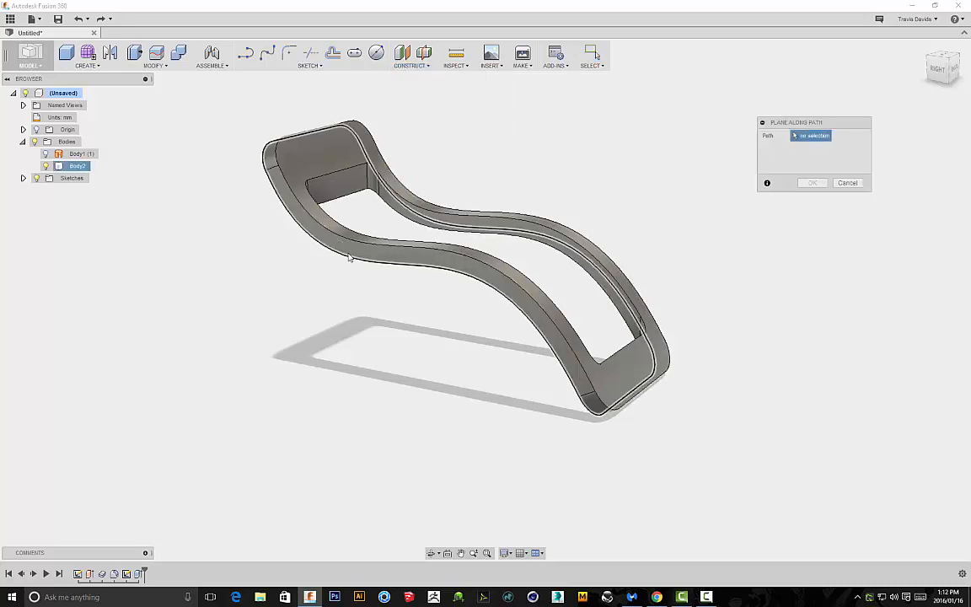
{"action": "middle_click_drag", "start_coordinate": [335, 284], "coordinate": [466, 283], "text": "shift"}
{"action": "scroll", "coordinate": [466, 283], "scroll_direction": "up", "scroll_amount": 2}
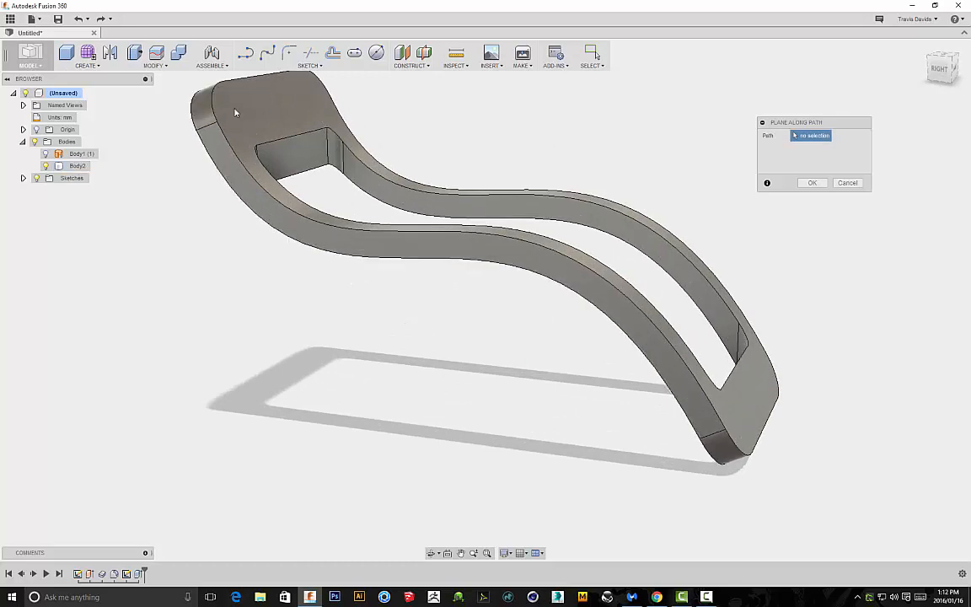
{"action": "left_click", "coordinate": [397, 232]}
{"action": "scroll", "coordinate": [396, 233], "scroll_direction": "down", "scroll_amount": 2}
{"action": "mouse_move", "coordinate": [466, 121]}
{"action": "middle_mouse_down", "text": "shift"}
{"action": "mouse_move", "coordinate": [534, 126]}
{"action": "mouse_move", "coordinate": [435, 119]}
{"action": "middle_mouse_up", "text": "shift"}
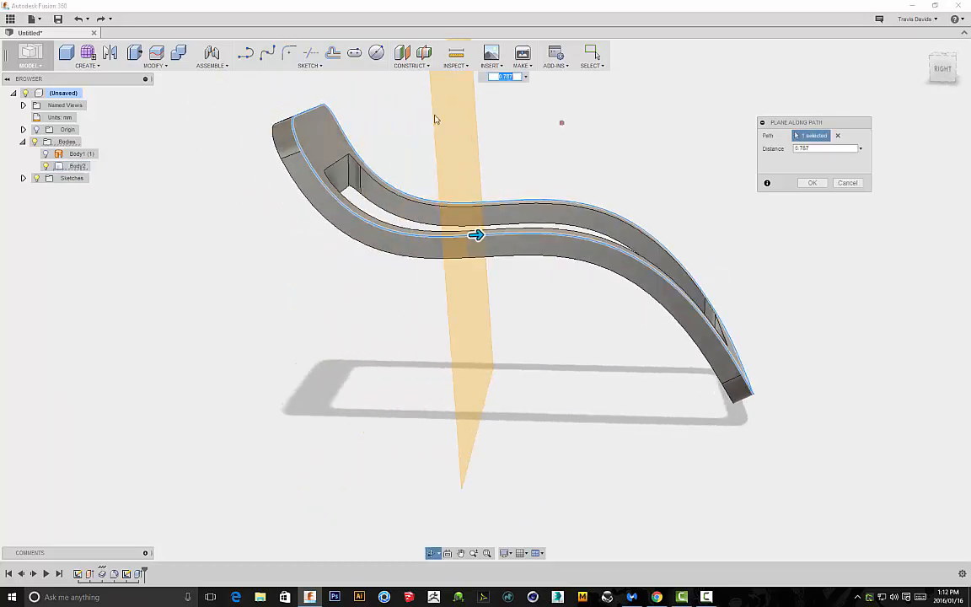
{"action": "mouse_move", "coordinate": [518, 171]}
{"action": "middle_mouse_down", "text": "shift"}
{"action": "mouse_move", "coordinate": [535, 156]}
{"action": "mouse_move", "coordinate": [450, 156]}
{"action": "middle_mouse_up", "text": "shift"}
{"action": "middle_click_drag", "start_coordinate": [553, 174], "coordinate": [455, 236], "text": "shift"}
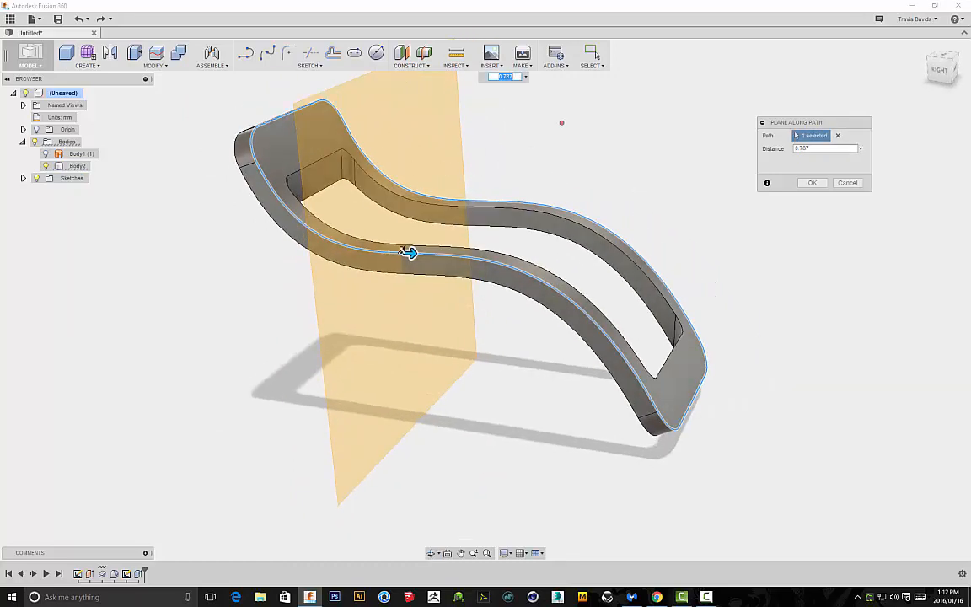
{"action": "left_click_drag", "start_coordinate": [412, 254], "coordinate": [438, 261]}
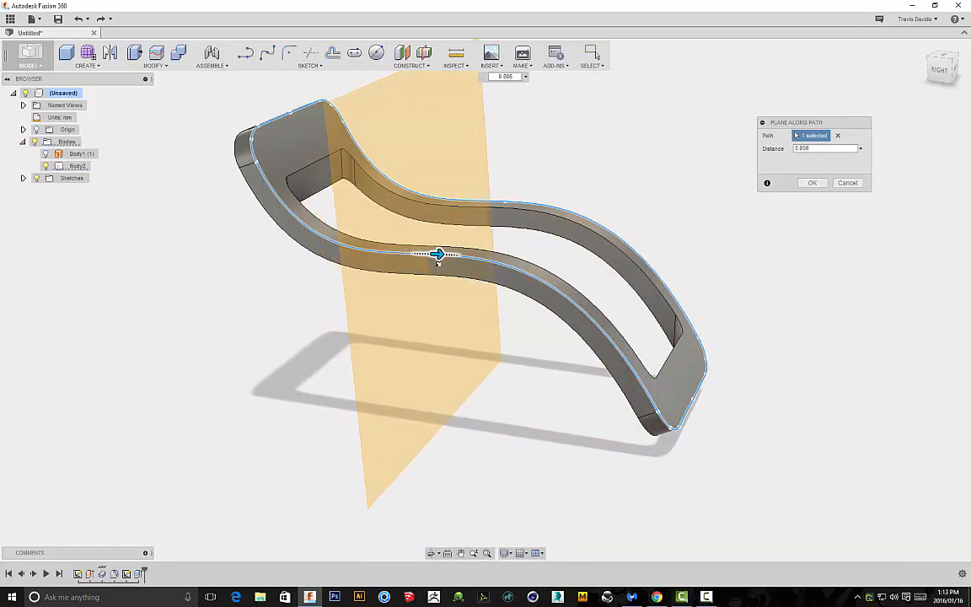
{"action": "middle_click_drag", "start_coordinate": [562, 123], "coordinate": [606, 197], "text": "shift"}
{"action": "left_click", "coordinate": [819, 185]}
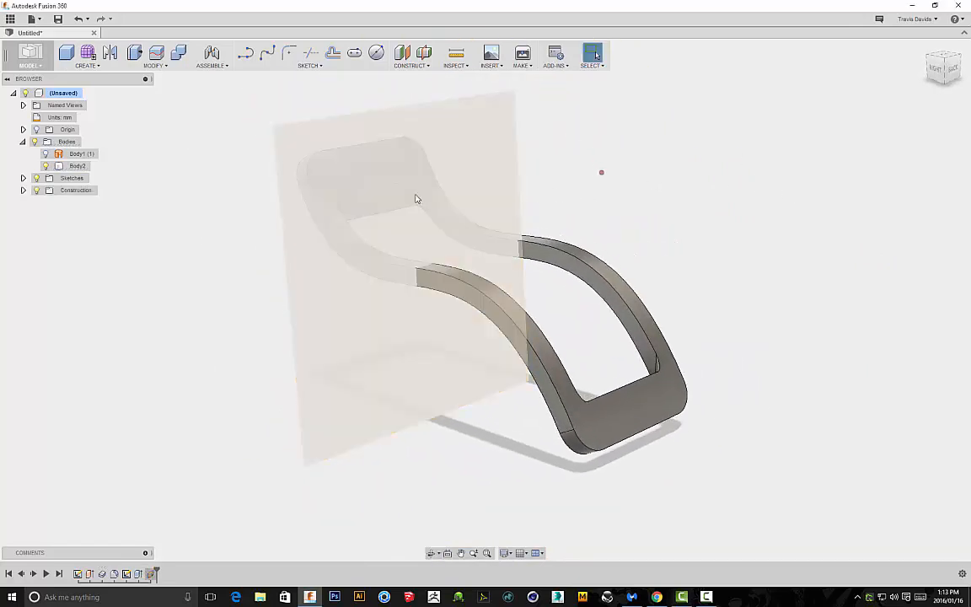
- Sketch a two-point rectangle about 6 mm wide and 23 mm tall on the path plane, rising from the rail edge, and finish the sketch
{"action": "left_click", "coordinate": [321, 67]}
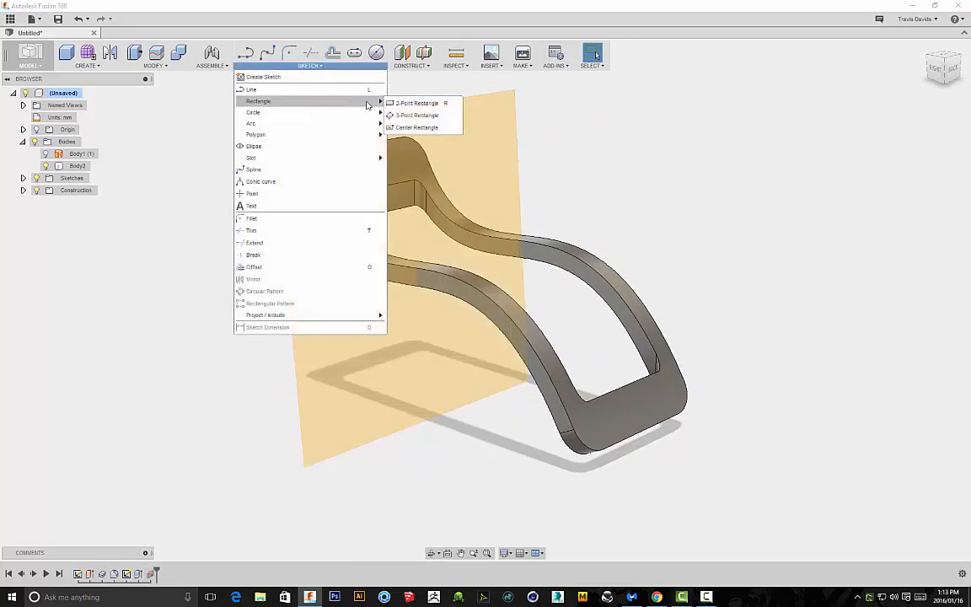
{"action": "left_click", "coordinate": [405, 105]}
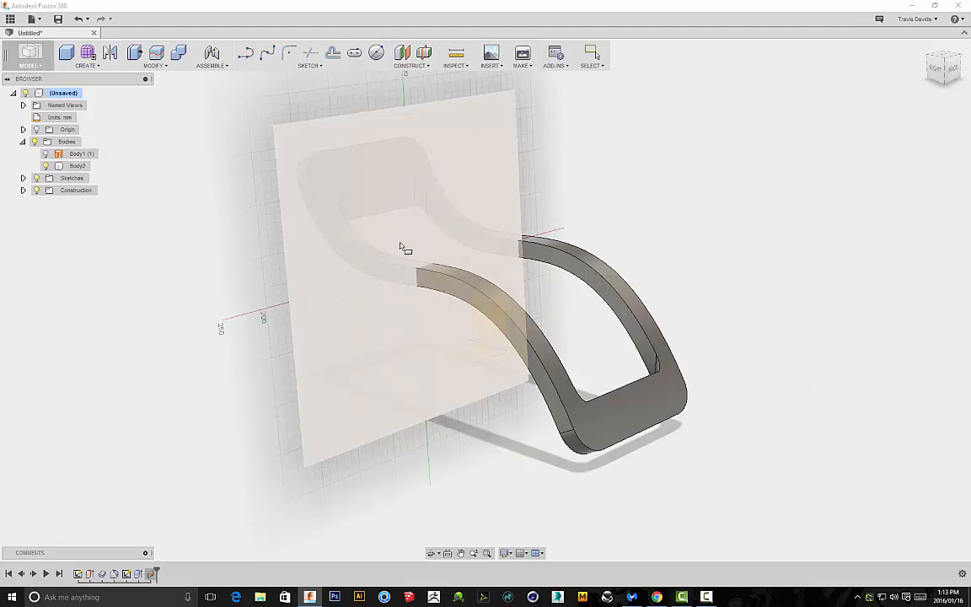
{"action": "left_click", "coordinate": [446, 262]}
{"action": "scroll", "coordinate": [443, 320], "scroll_direction": "up", "scroll_amount": 5}
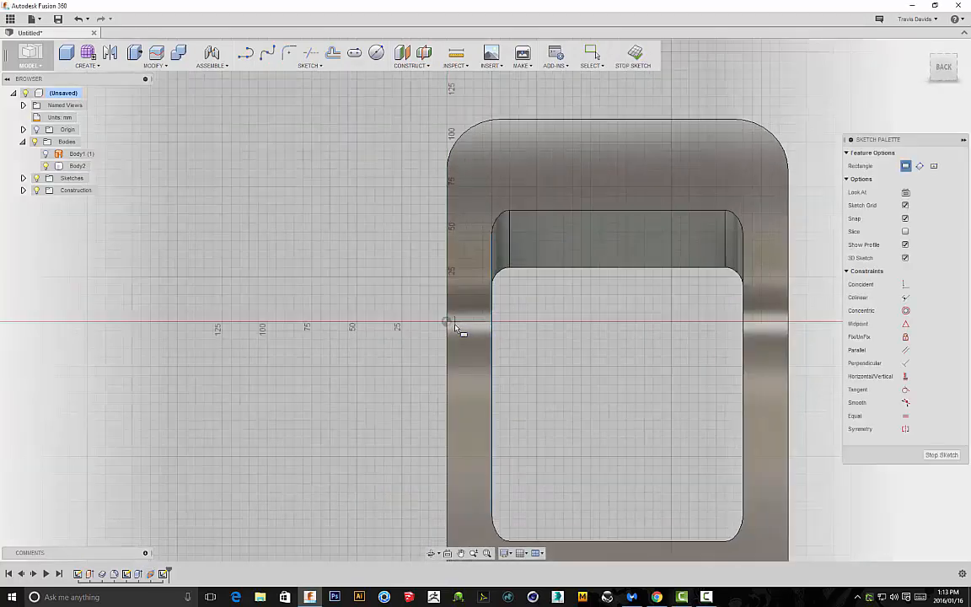
{"action": "scroll", "coordinate": [444, 321], "scroll_direction": "up", "scroll_amount": 3}
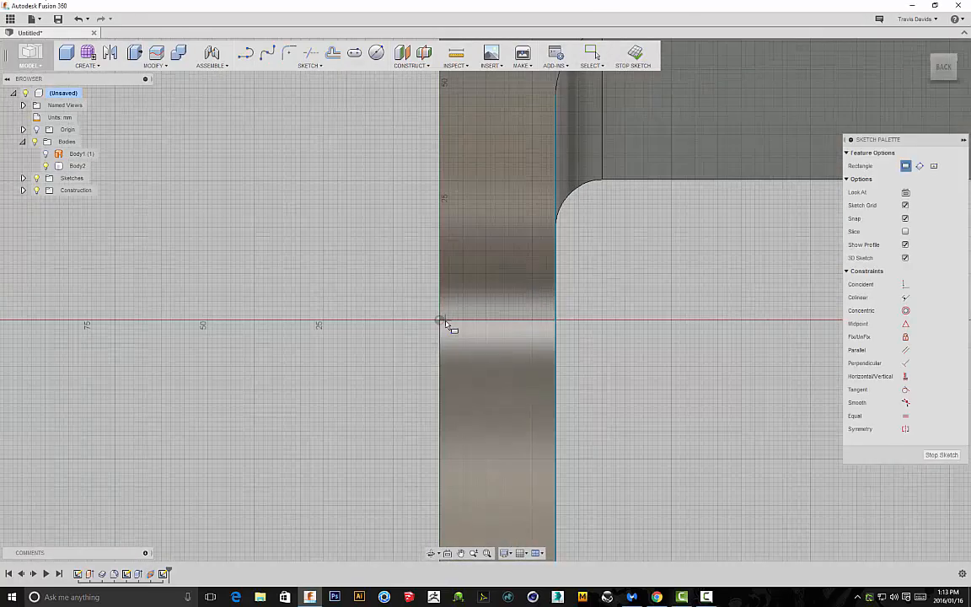
{"action": "scroll", "coordinate": [448, 332], "scroll_direction": "up", "scroll_amount": 1}
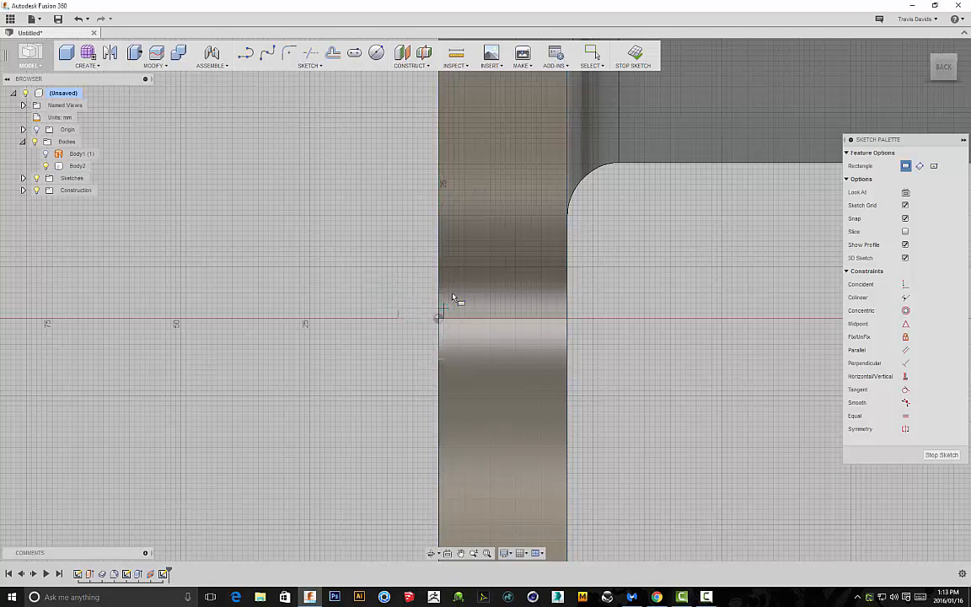
{"action": "left_click", "coordinate": [477, 204]}
{"action": "scroll", "coordinate": [358, 257], "scroll_direction": "down", "scroll_amount": 5}
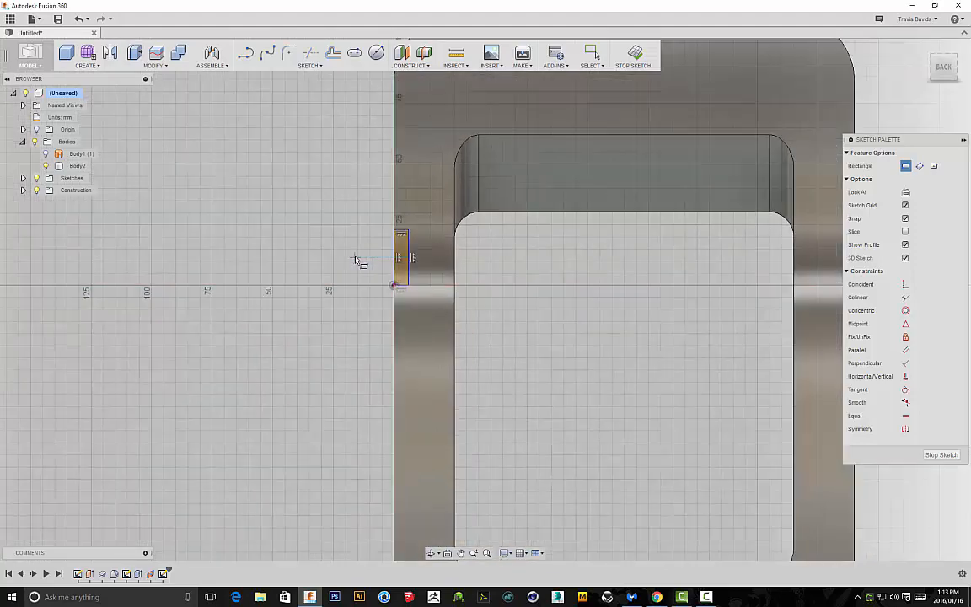
{"action": "middle_click_drag", "start_coordinate": [355, 260], "coordinate": [503, 278], "text": "shift"}
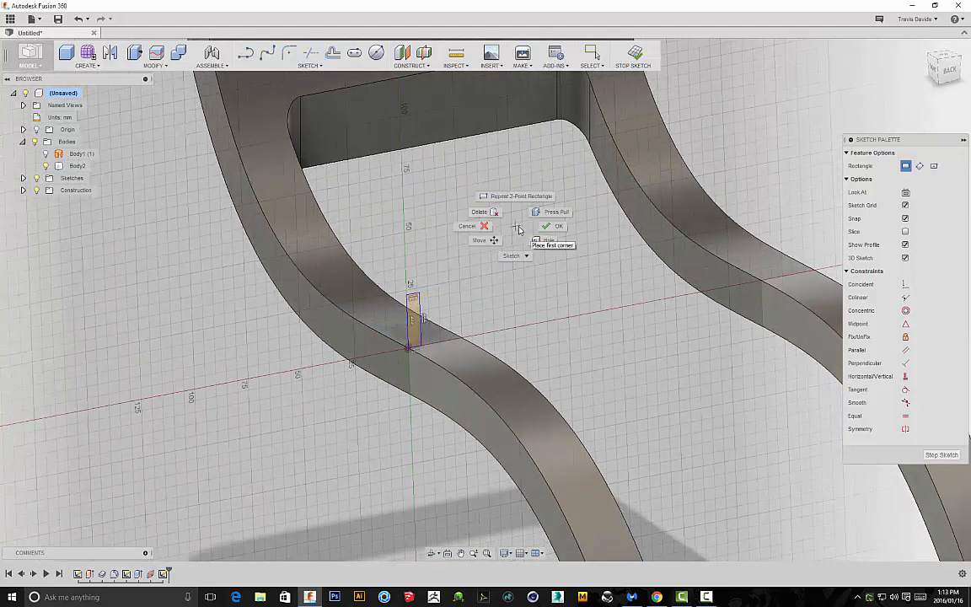
{"action": "left_click", "coordinate": [559, 230]}
{"action": "left_click", "coordinate": [633, 55]}
- Set up a single-path sweep of the small rectangle profile along the frame's chained upper outer edge loop
{"action": "scroll", "coordinate": [600, 147], "scroll_direction": "down", "scroll_amount": 5}
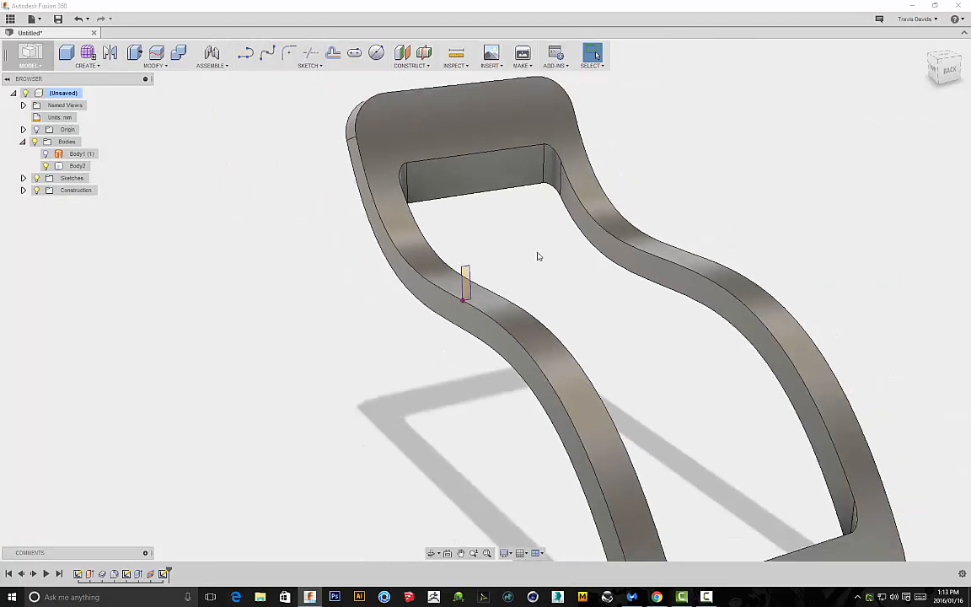
{"action": "middle_click_drag", "start_coordinate": [494, 231], "coordinate": [472, 235], "text": "shift"}
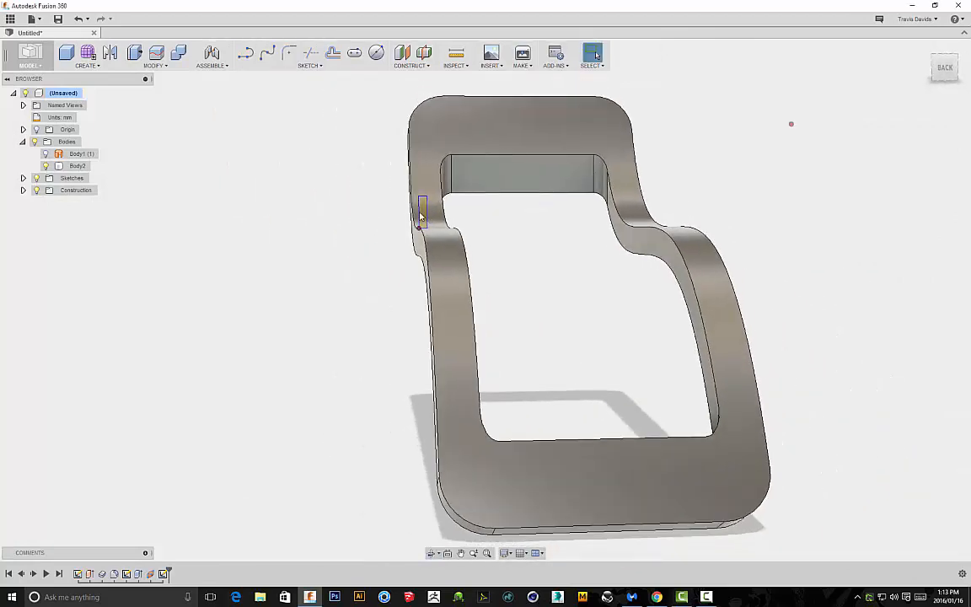
{"action": "middle_click_drag", "start_coordinate": [392, 233], "coordinate": [419, 246], "text": "shift"}
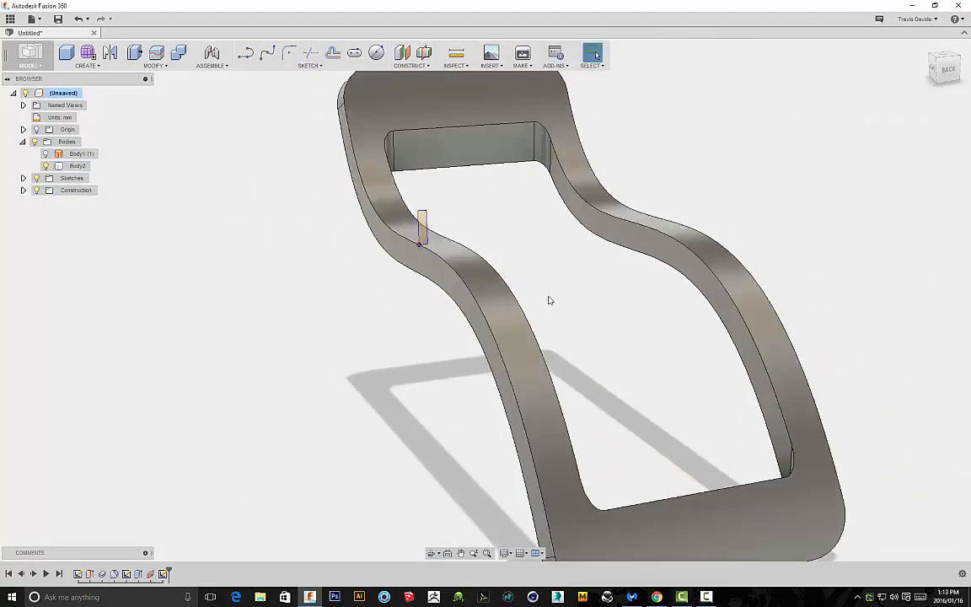
{"action": "scroll", "coordinate": [546, 286], "scroll_direction": "down", "scroll_amount": 4}
{"action": "middle_click_drag", "start_coordinate": [539, 260], "coordinate": [537, 292], "text": "shift"}
{"action": "middle_click_drag", "start_coordinate": [543, 246], "coordinate": [483, 209]}
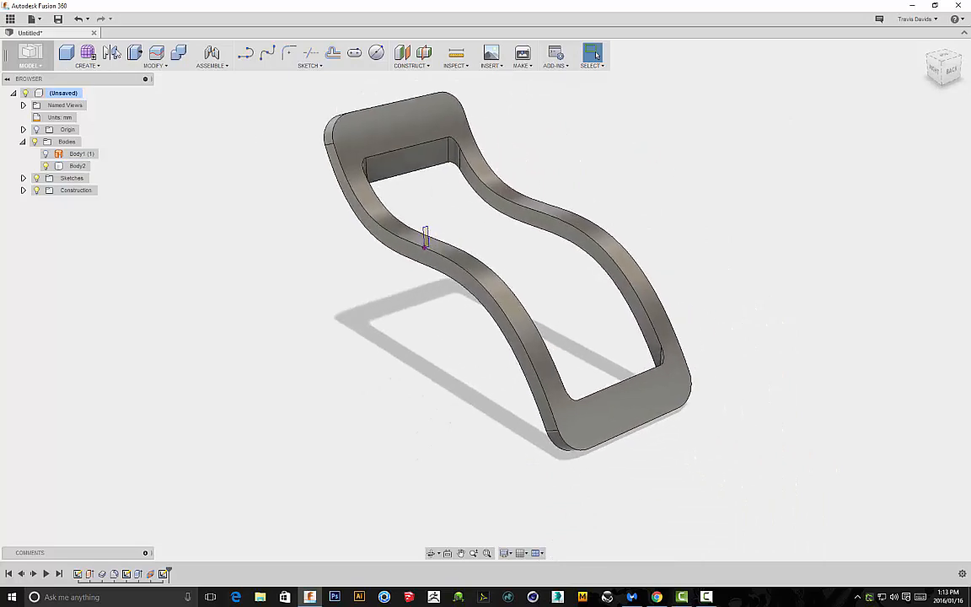
{"action": "left_click", "coordinate": [88, 65]}
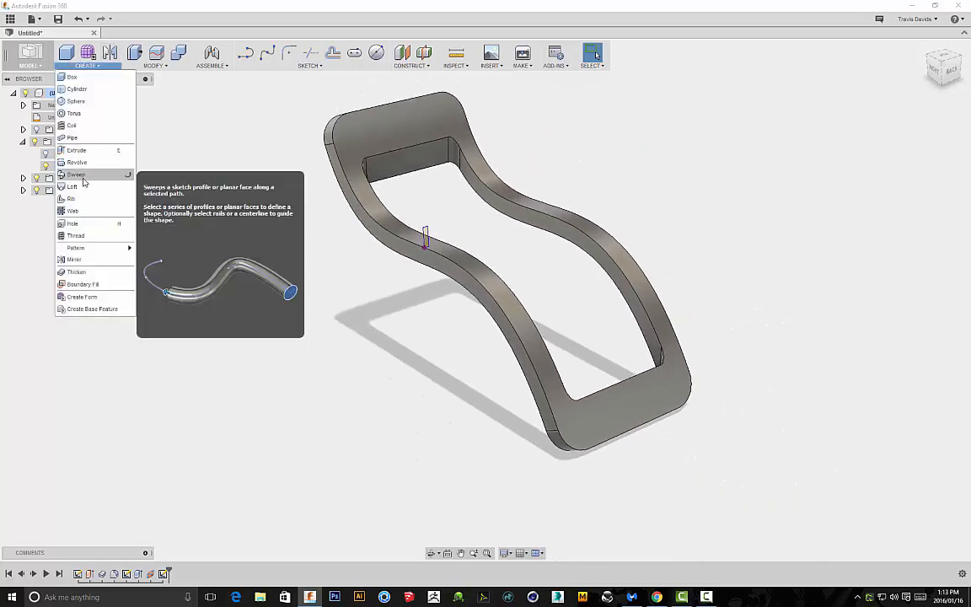
{"action": "left_click", "coordinate": [77, 174]}
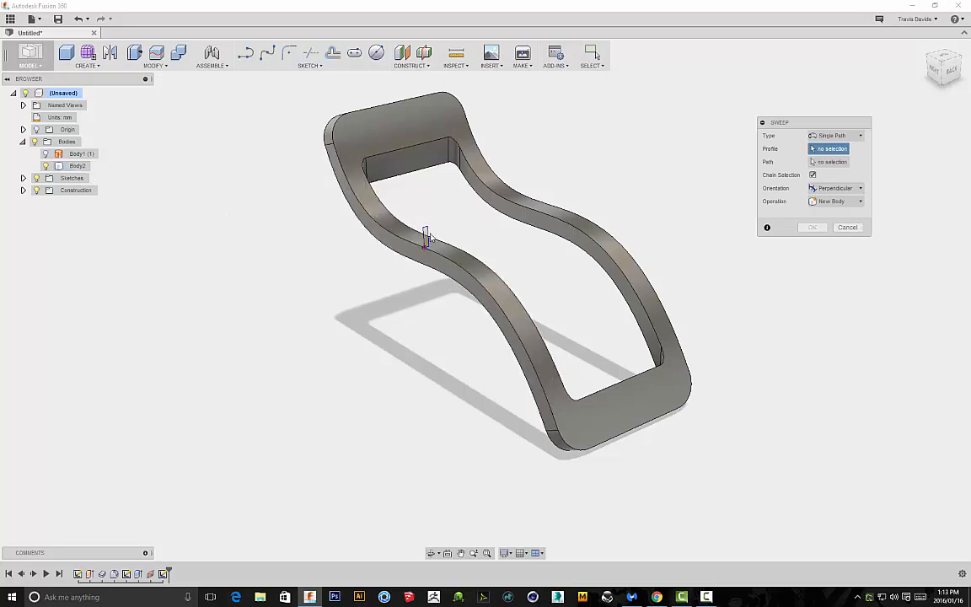
{"action": "scroll", "coordinate": [395, 268], "scroll_direction": "up", "scroll_amount": 5}
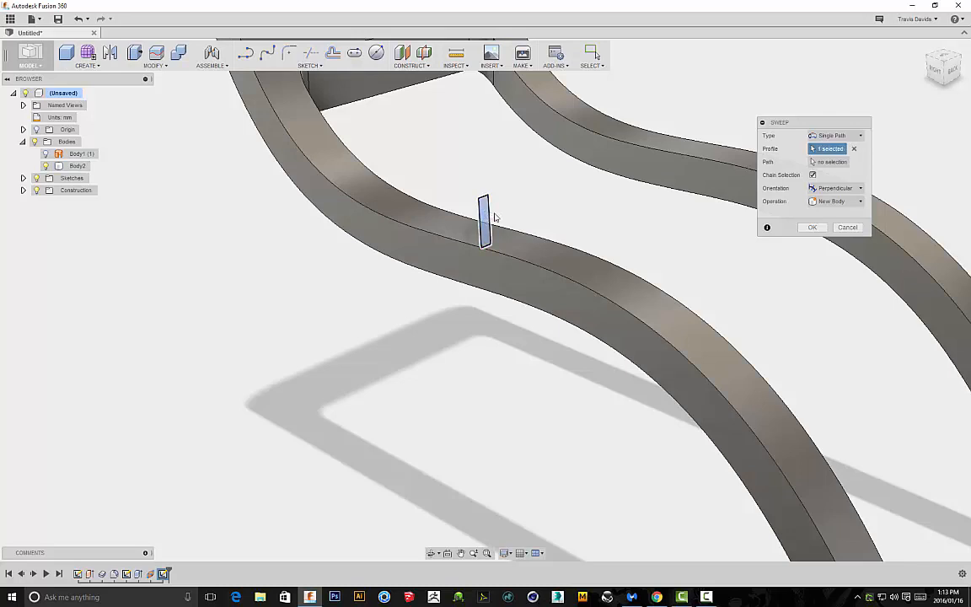
{"action": "scroll", "coordinate": [626, 202], "scroll_direction": "down", "scroll_amount": 3}
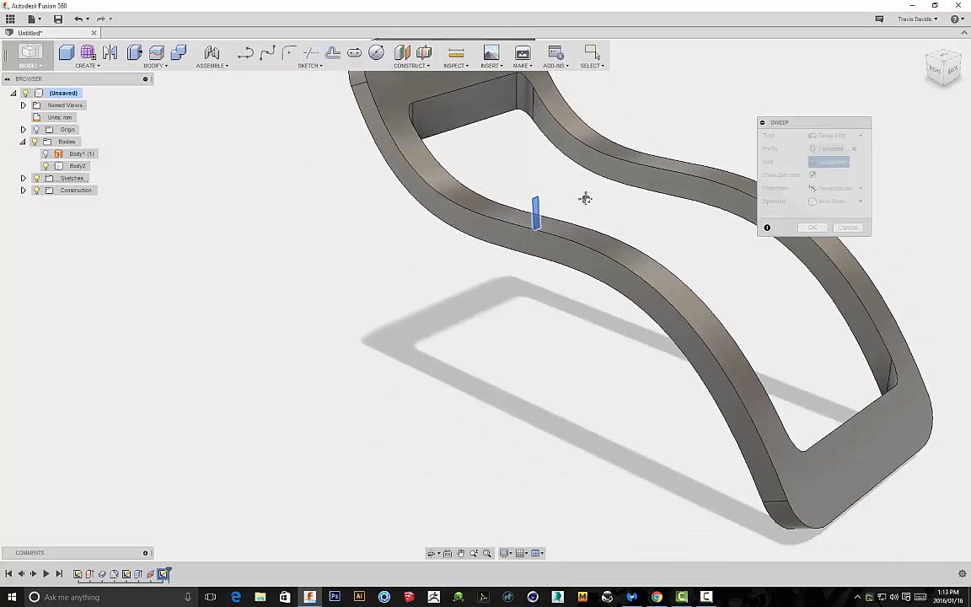
{"action": "middle_click_drag", "start_coordinate": [584, 200], "coordinate": [539, 168]}
{"action": "scroll", "coordinate": [544, 173], "scroll_direction": "down", "scroll_amount": 1}
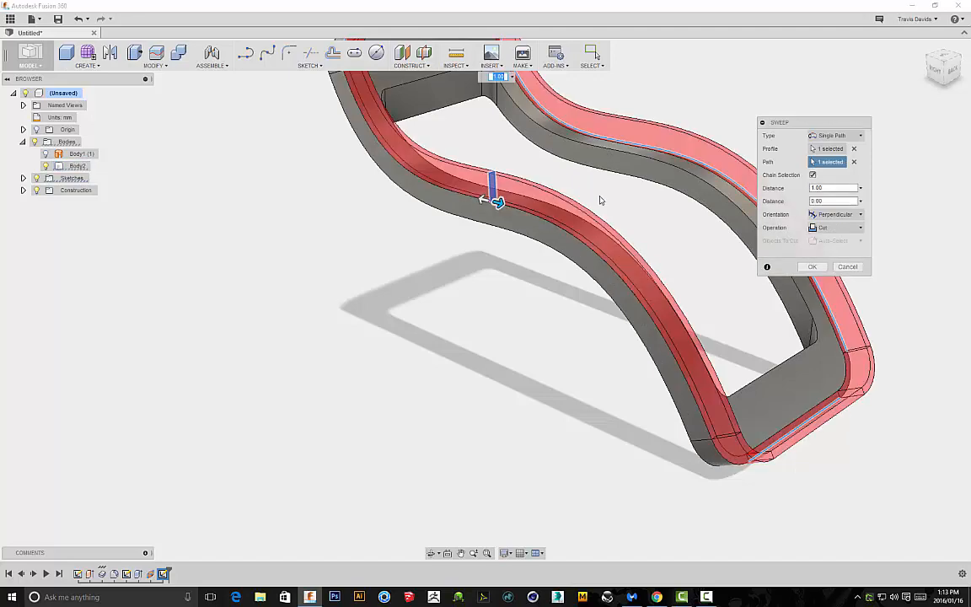
{"action": "scroll", "coordinate": [600, 192], "scroll_direction": "down", "scroll_amount": 1}
{"action": "middle_click_drag", "start_coordinate": [543, 145], "coordinate": [460, 150]}
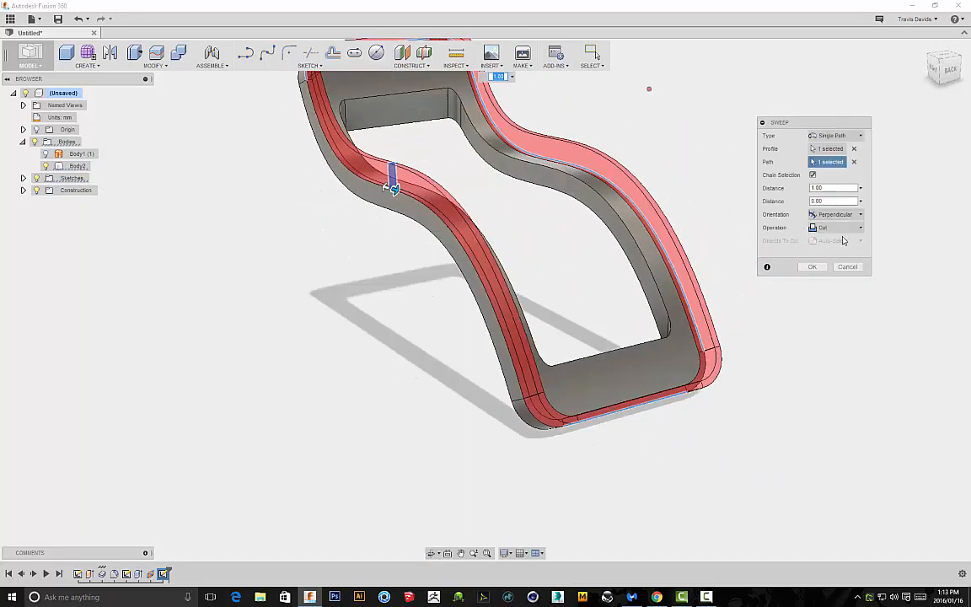
- Set the sweep operation to New Body and create the raised rim around the frame's outer edge
{"action": "middle_click_drag", "start_coordinate": [592, 210], "coordinate": [396, 181], "text": "shift"}
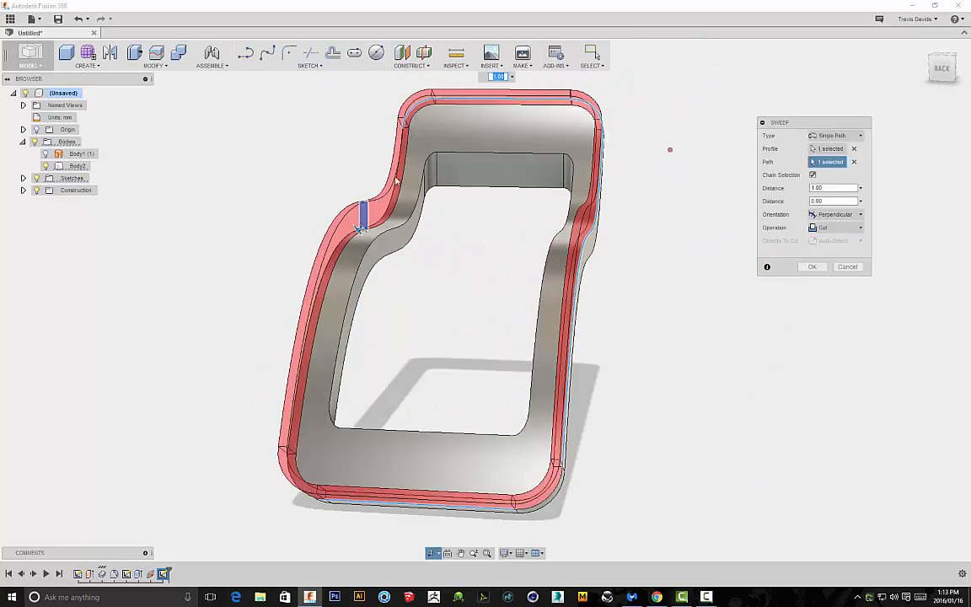
{"action": "middle_click_drag", "start_coordinate": [455, 225], "coordinate": [449, 212], "text": "shift"}
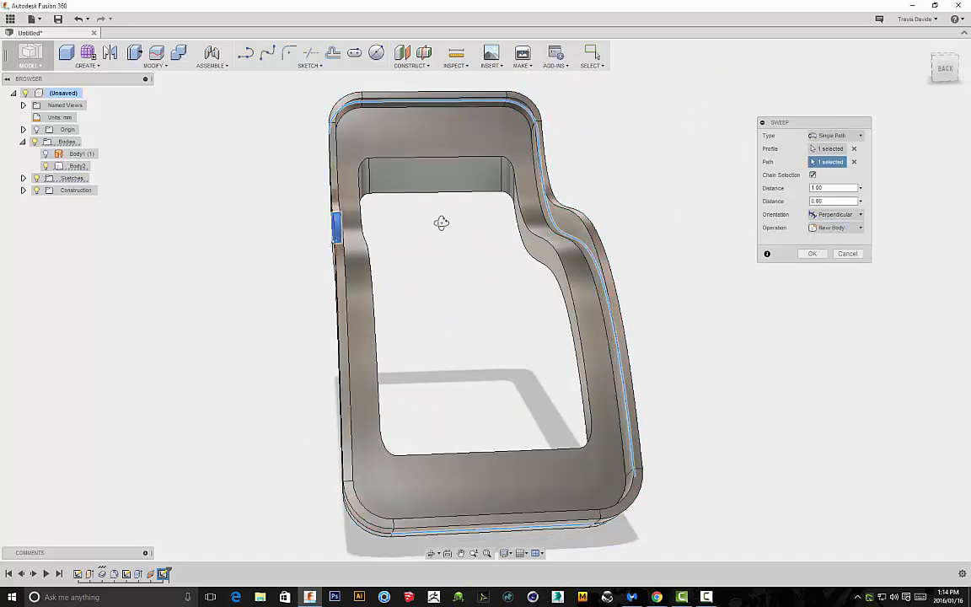
{"action": "middle_click_drag", "start_coordinate": [440, 223], "coordinate": [304, 171], "text": "shift"}
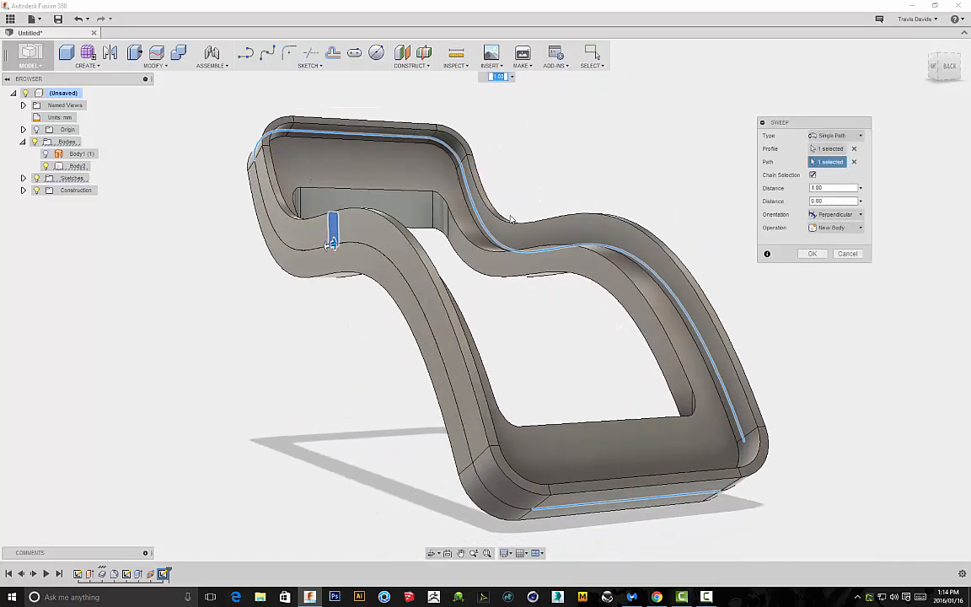
{"action": "left_click", "coordinate": [810, 254]}
{"action": "middle_click_drag", "start_coordinate": [585, 256], "coordinate": [543, 162], "text": "shift"}
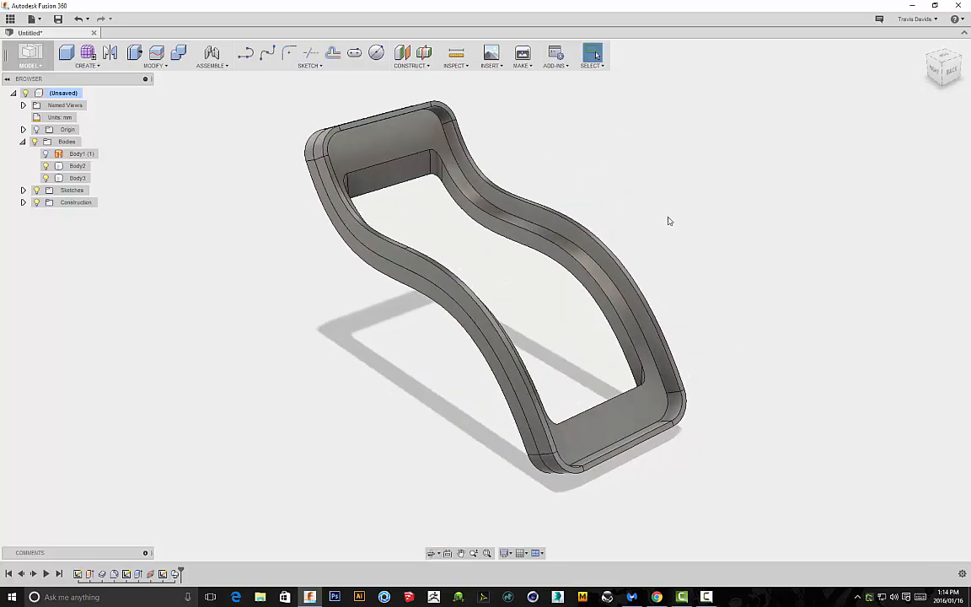
{"action": "middle_click_drag", "start_coordinate": [668, 221], "coordinate": [640, 207], "text": "shift"}
{"action": "middle_click_drag", "start_coordinate": [520, 167], "coordinate": [649, 224], "text": "shift"}
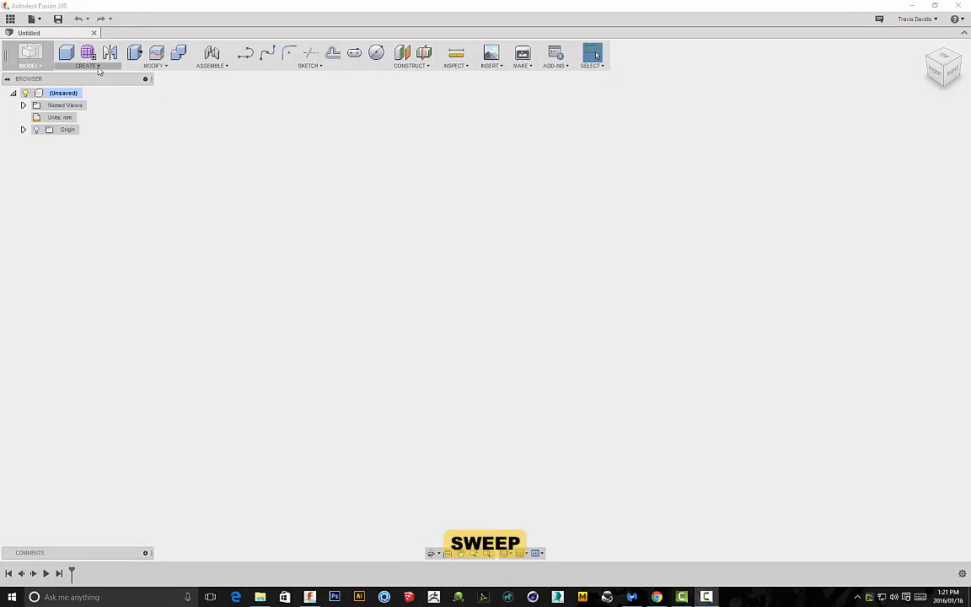
{"action": "left_click", "coordinate": [96, 68]}
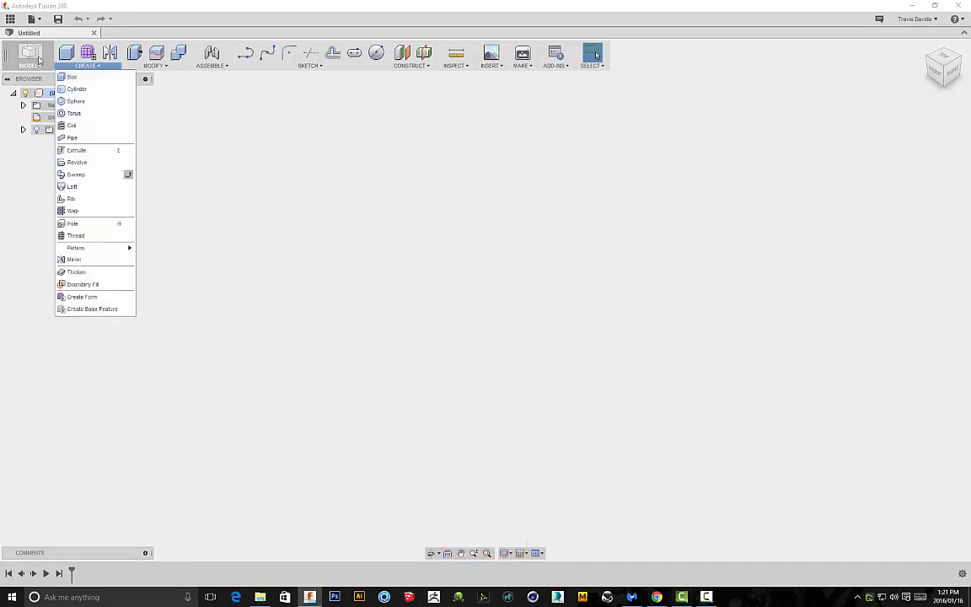
{"action": "left_click", "coordinate": [211, 65]}
{"action": "left_click", "coordinate": [401, 133]}
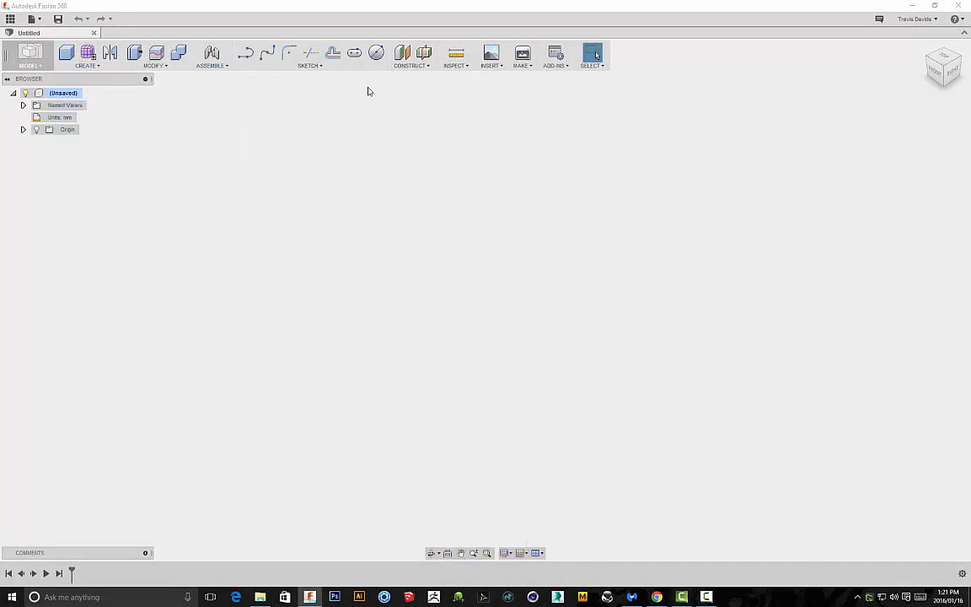
- Sketch a four-point S-shaped spline on the right-view plane, descending about 100 mm to the horizontal axis over about 150 mm, and finish the sketch
{"action": "left_click", "coordinate": [271, 54]}
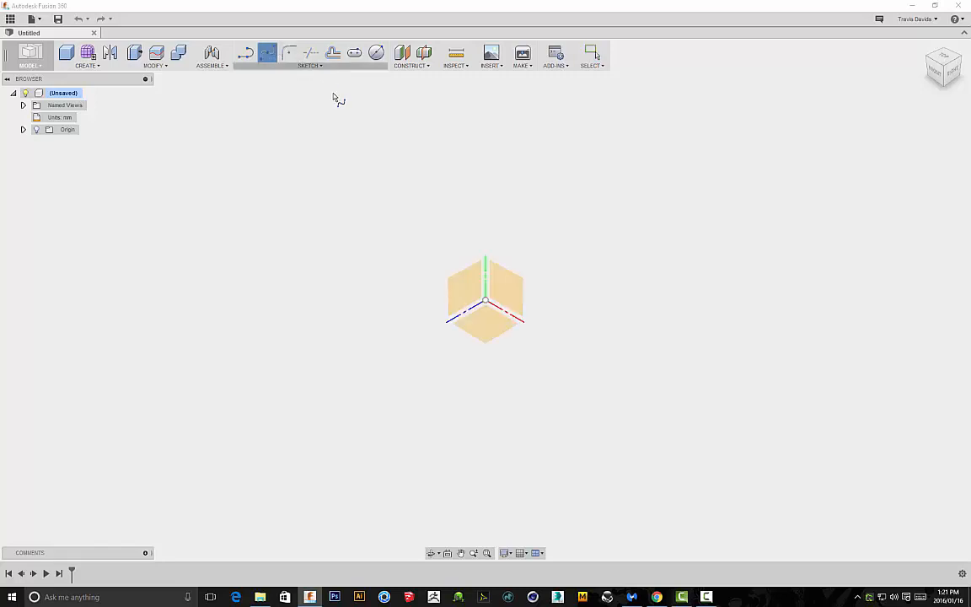
{"action": "left_click", "coordinate": [473, 284]}
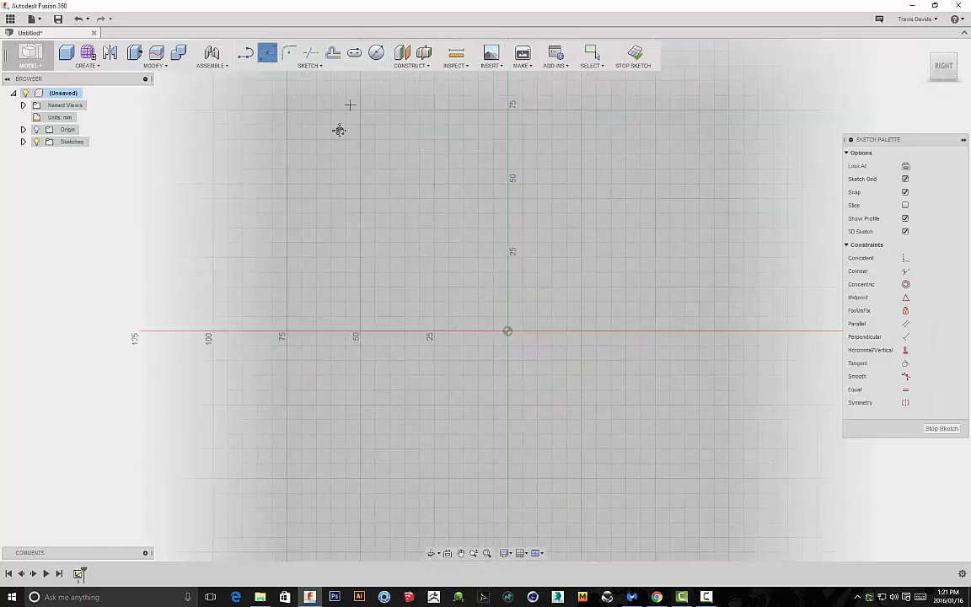
{"action": "middle_click_drag", "start_coordinate": [339, 130], "coordinate": [287, 205]}
{"action": "scroll", "coordinate": [286, 206], "scroll_direction": "down", "scroll_amount": 1}
{"action": "left_click", "coordinate": [240, 121]}
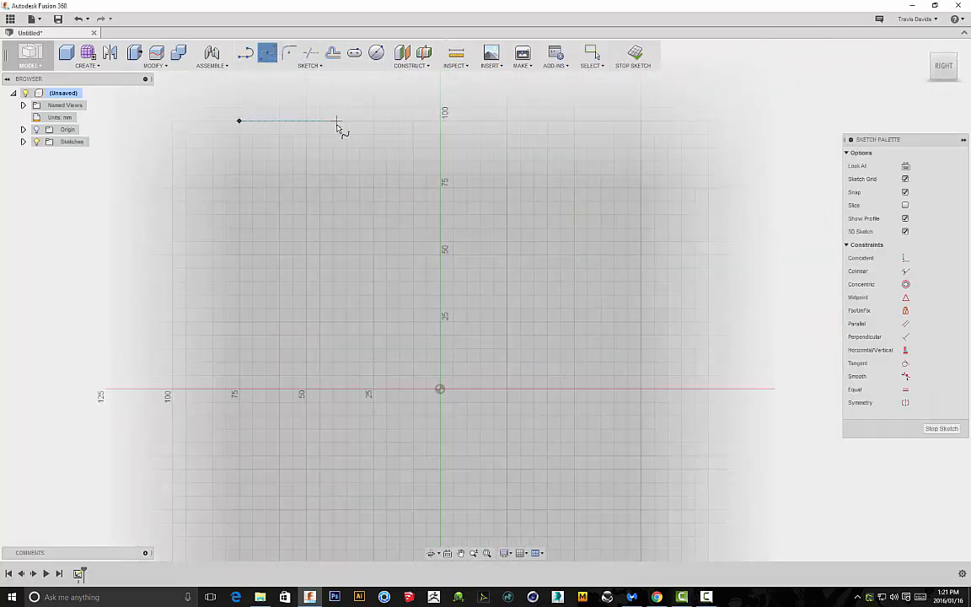
{"action": "left_click", "coordinate": [346, 134]}
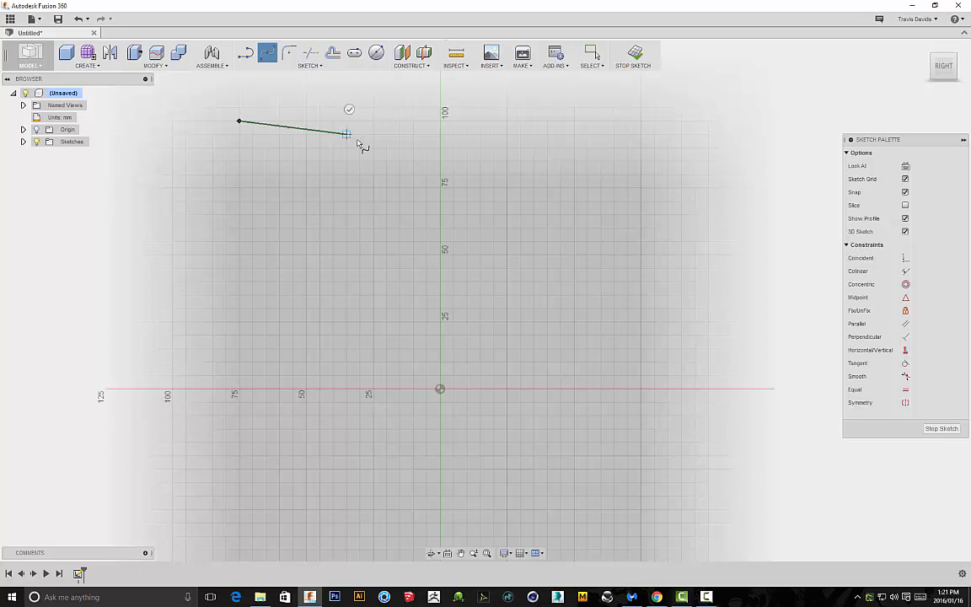
{"action": "left_click", "coordinate": [473, 314]}
{"action": "left_click", "coordinate": [641, 389]}
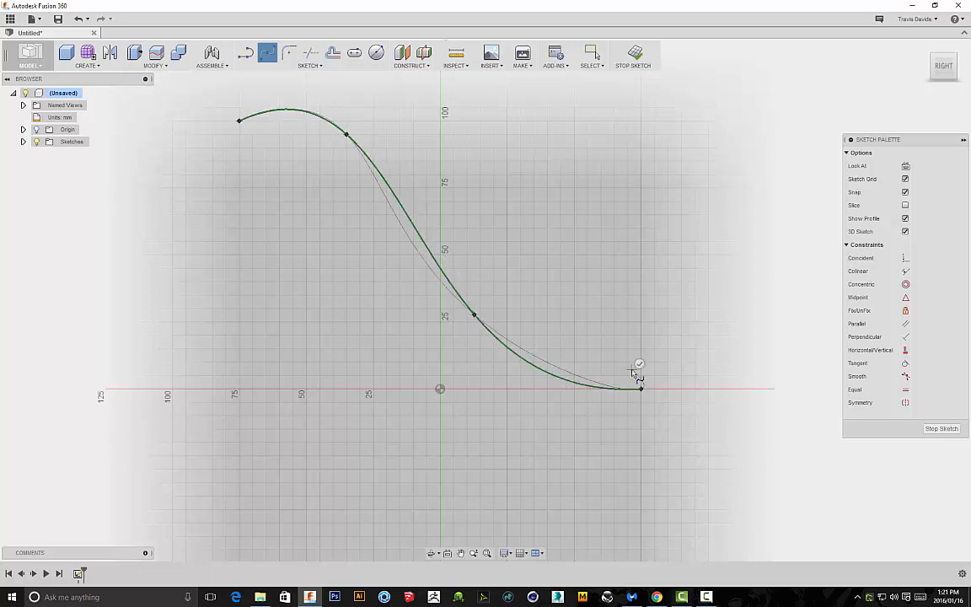
{"action": "right_click", "coordinate": [601, 186]}
{"action": "left_click", "coordinate": [631, 191]}
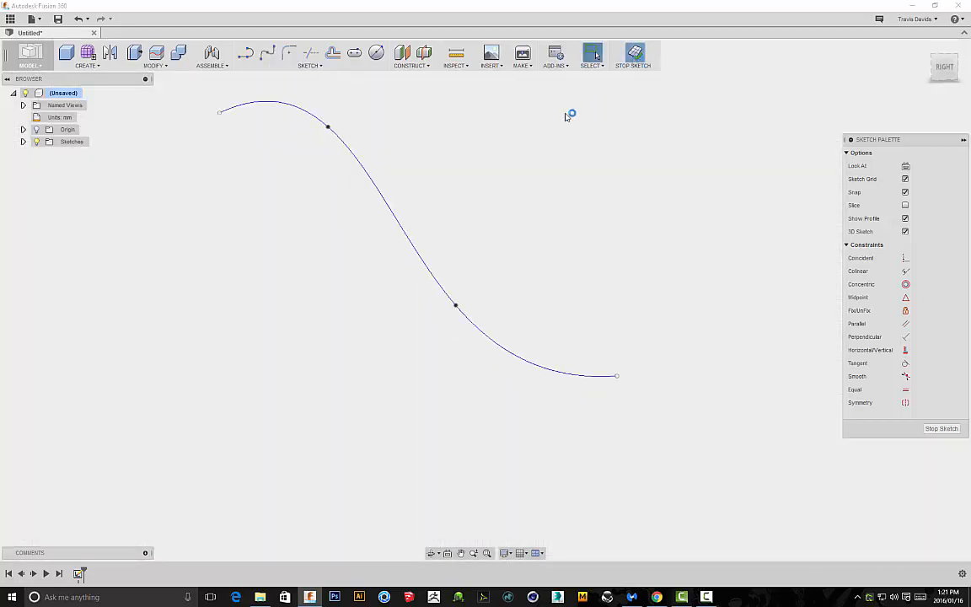
- Construct a plane along the spline path, placed at its upper end point at a distance of 0.00
{"action": "mouse_move", "coordinate": [565, 114]}
{"action": "middle_mouse_down", "text": "shift"}
{"action": "mouse_move", "coordinate": [564, 160]}
{"action": "mouse_move", "coordinate": [490, 170]}
{"action": "mouse_move", "coordinate": [464, 146]}
{"action": "mouse_move", "coordinate": [449, 193]}
{"action": "middle_mouse_up", "text": "shift"}
{"action": "left_click", "coordinate": [412, 65]}
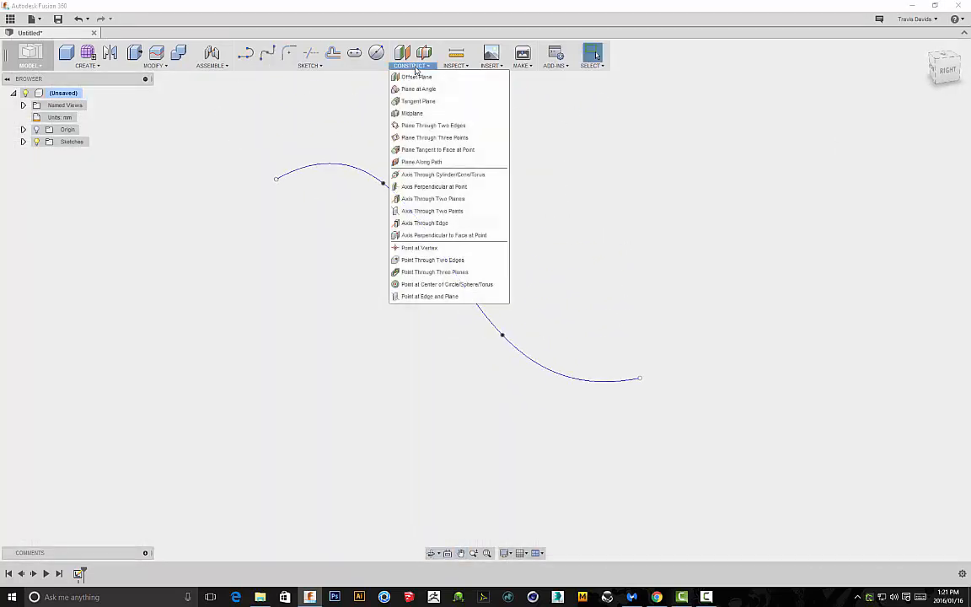
{"action": "left_click", "coordinate": [416, 162]}
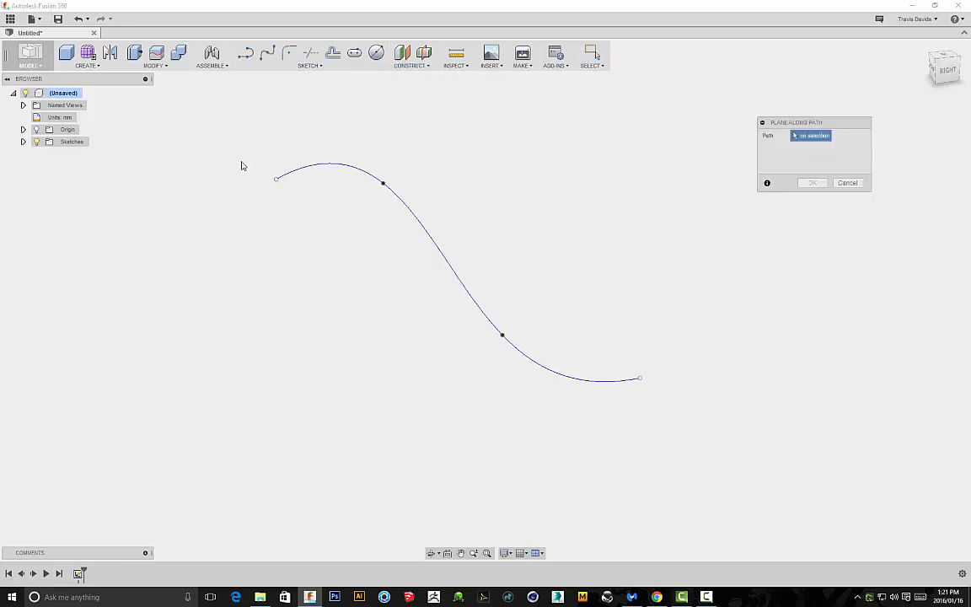
{"action": "left_click", "coordinate": [285, 175]}
{"action": "left_click_drag", "start_coordinate": [290, 169], "coordinate": [266, 191]}
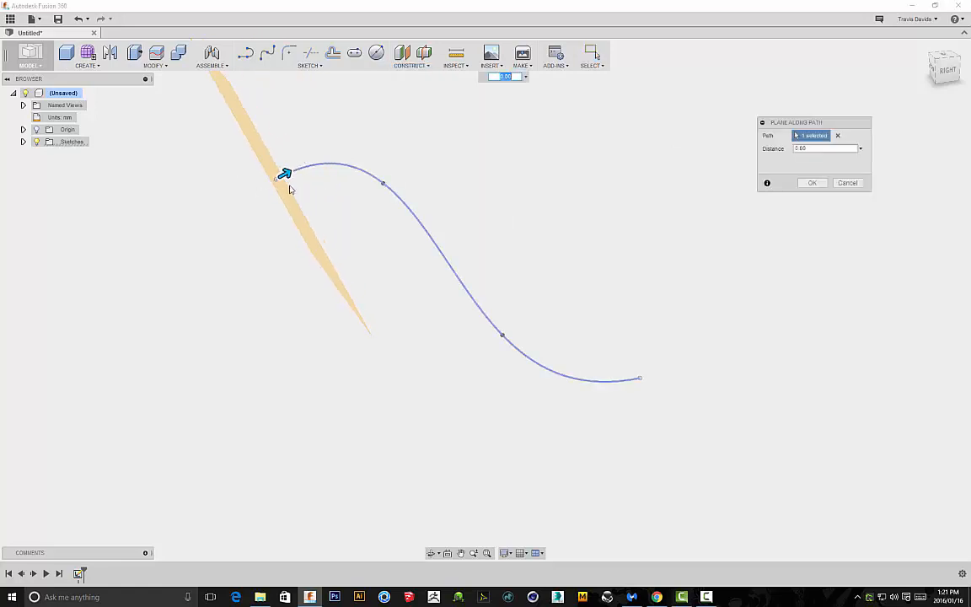
{"action": "middle_click_drag", "start_coordinate": [288, 189], "coordinate": [782, 188], "text": "shift"}
{"action": "left_click", "coordinate": [806, 185]}
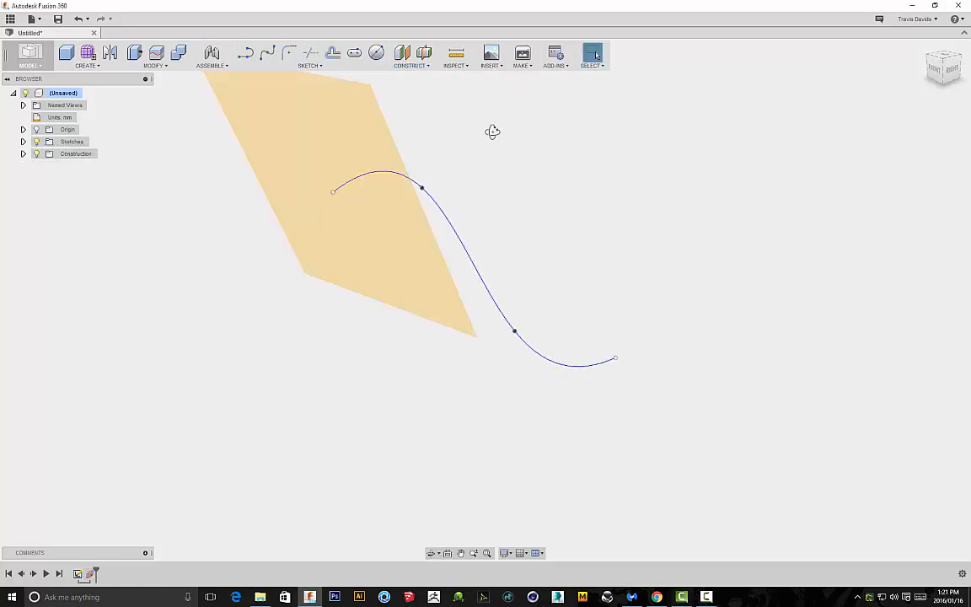
{"action": "middle_click_drag", "start_coordinate": [492, 132], "coordinate": [481, 131], "text": "shift"}
{"action": "middle_click_drag", "start_coordinate": [337, 191], "coordinate": [522, 182], "text": "shift"}
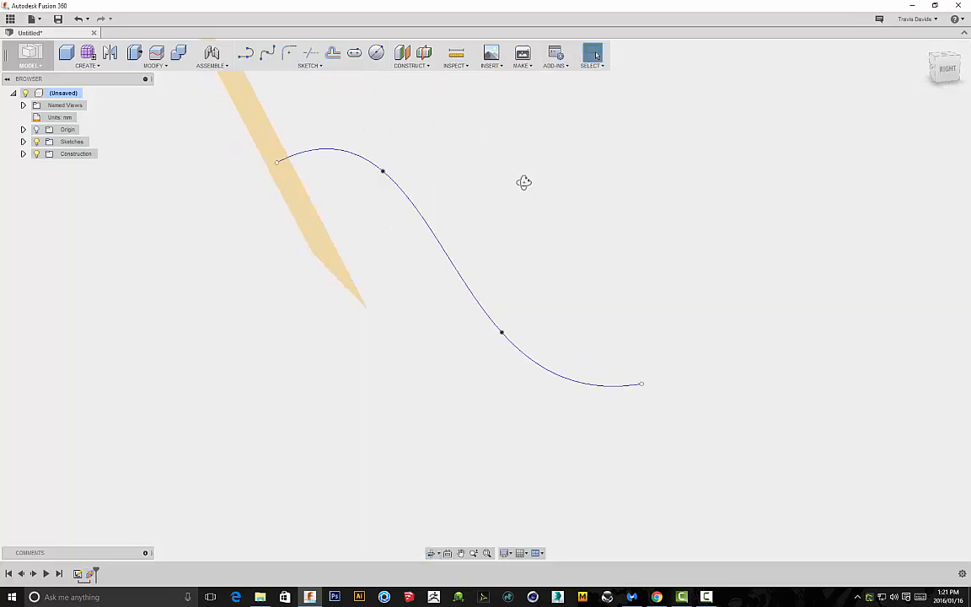
- Sketch a center-diameter circle about 22 mm across on the construction plane, centred on the spline's upper end point, and finish the sketch
{"action": "middle_click_drag", "start_coordinate": [286, 187], "coordinate": [469, 132], "text": "shift"}
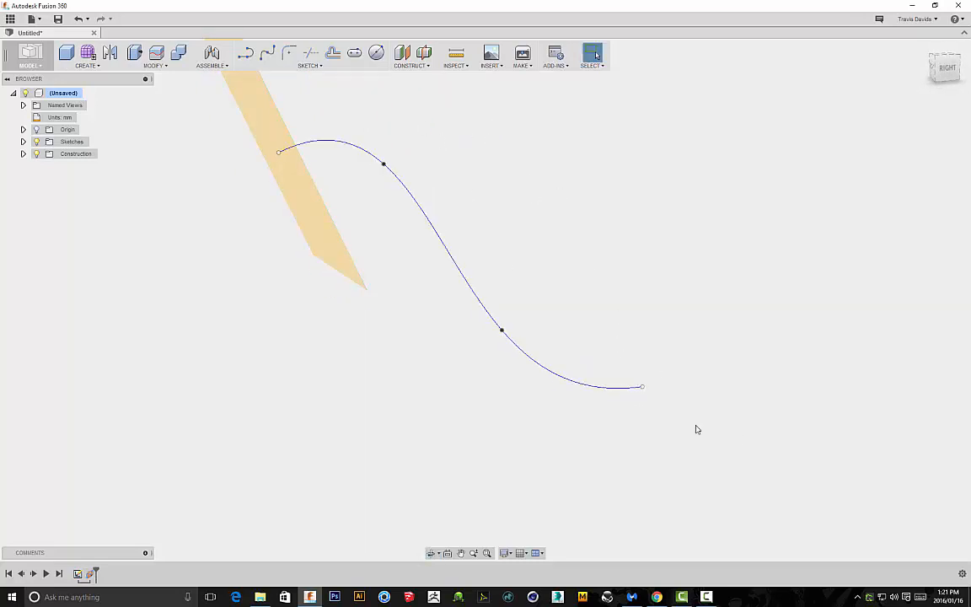
{"action": "middle_click_drag", "start_coordinate": [706, 441], "coordinate": [514, 208], "text": "shift"}
{"action": "middle_click_drag", "start_coordinate": [418, 152], "coordinate": [499, 234], "text": "shift"}
{"action": "middle_click_drag", "start_coordinate": [421, 144], "coordinate": [426, 143], "text": "shift"}
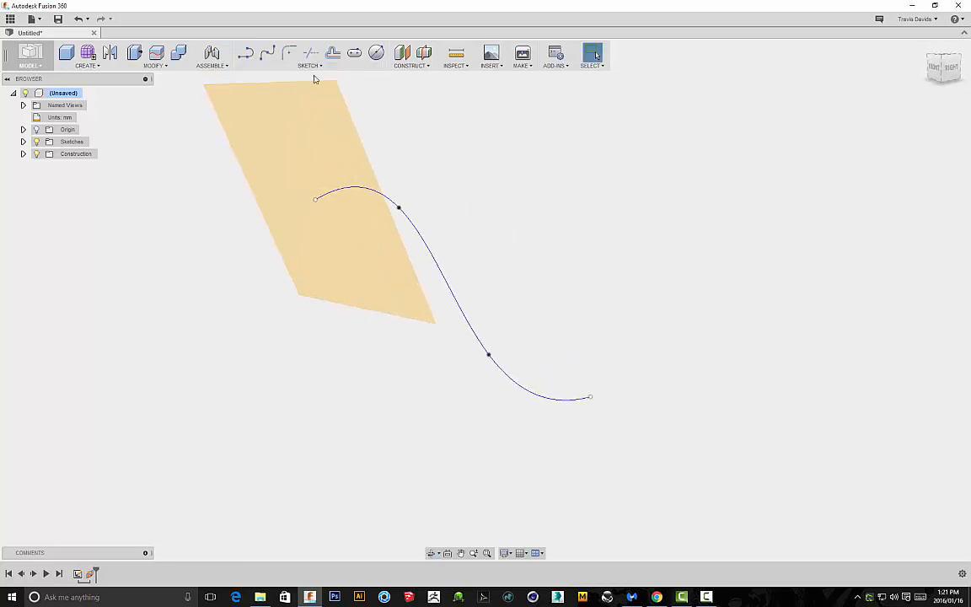
{"action": "mouse_move", "coordinate": [378, 59]}
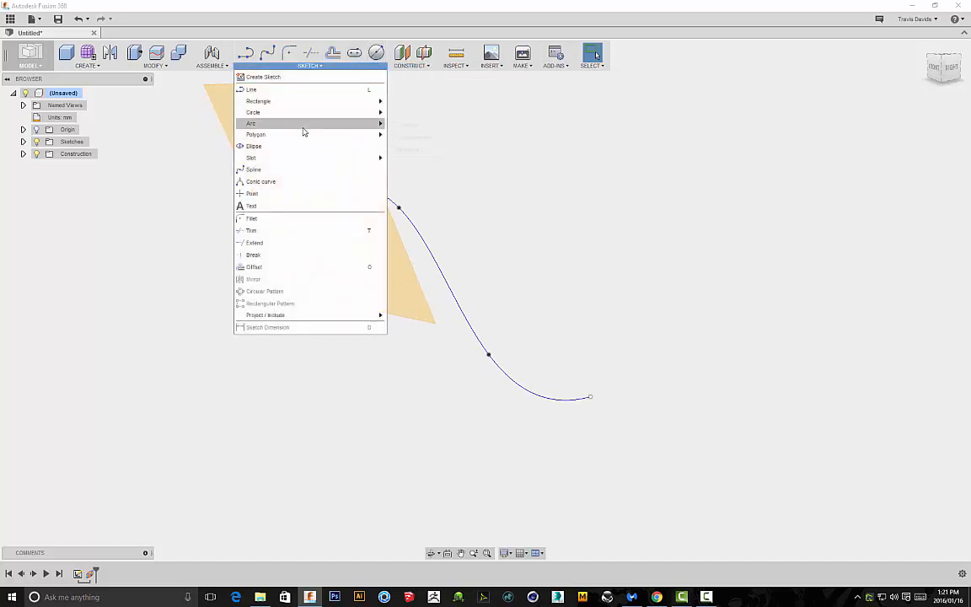
{"action": "mouse_move", "coordinate": [337, 116]}
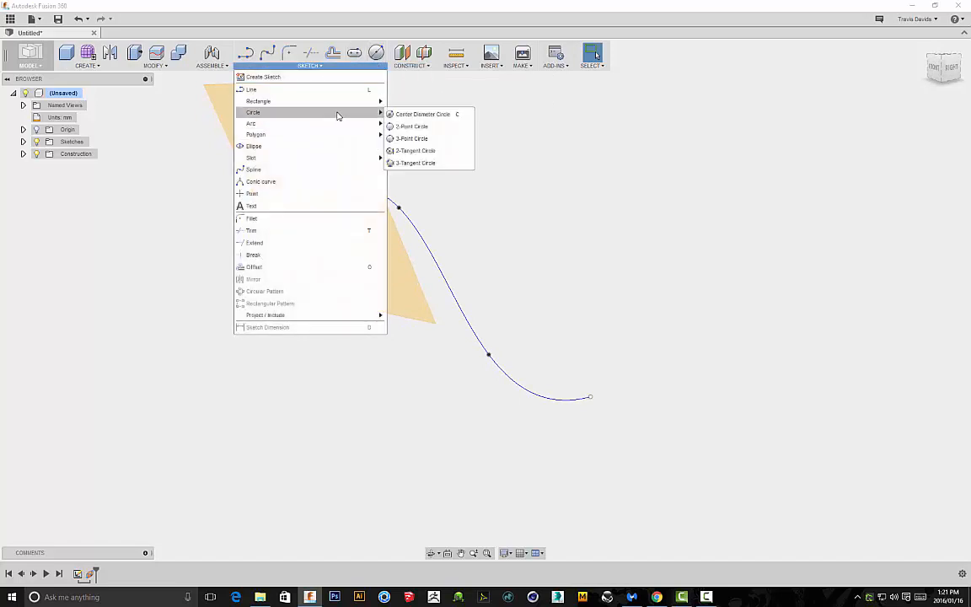
{"action": "left_click", "coordinate": [413, 114]}
{"action": "left_click", "coordinate": [306, 169]}
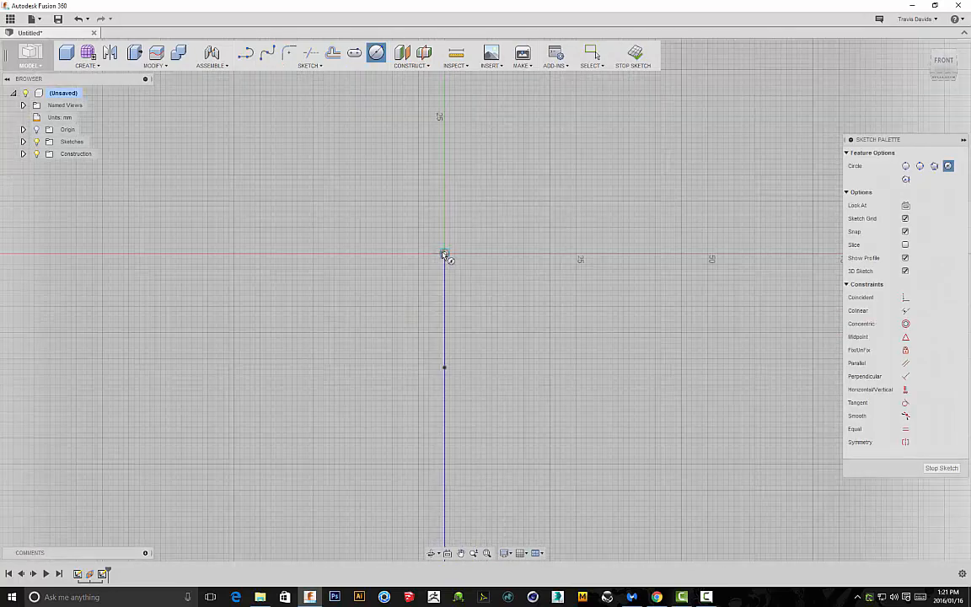
{"action": "scroll", "coordinate": [445, 255], "scroll_direction": "up", "scroll_amount": 2}
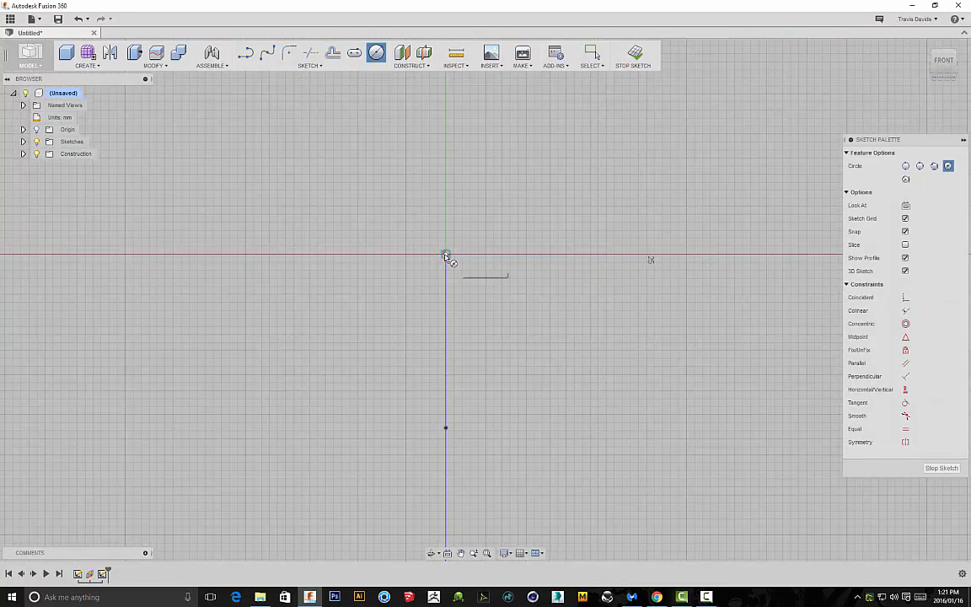
{"action": "left_click", "coordinate": [446, 254]}
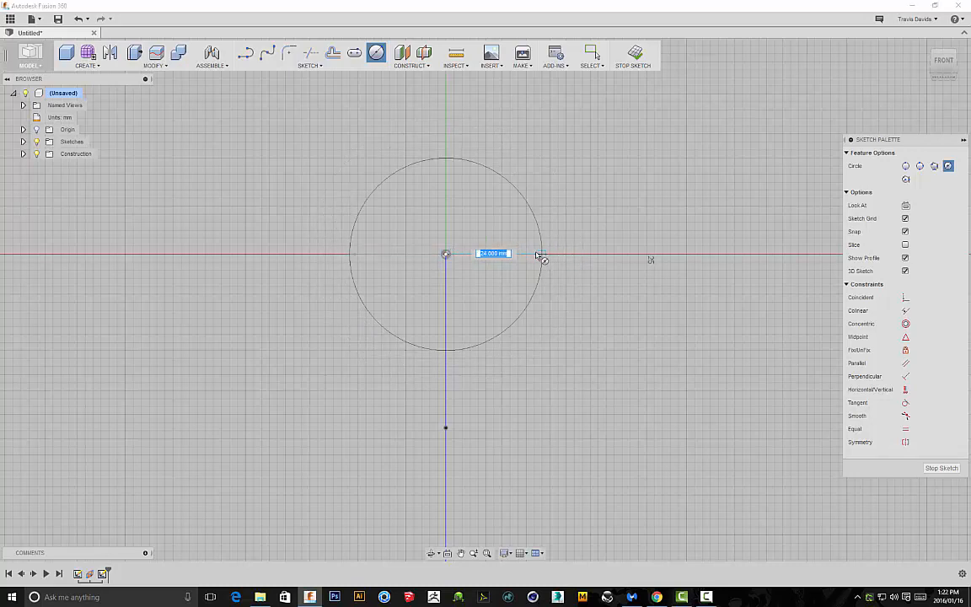
{"action": "left_click", "coordinate": [536, 256]}
{"action": "right_click", "coordinate": [561, 209]}
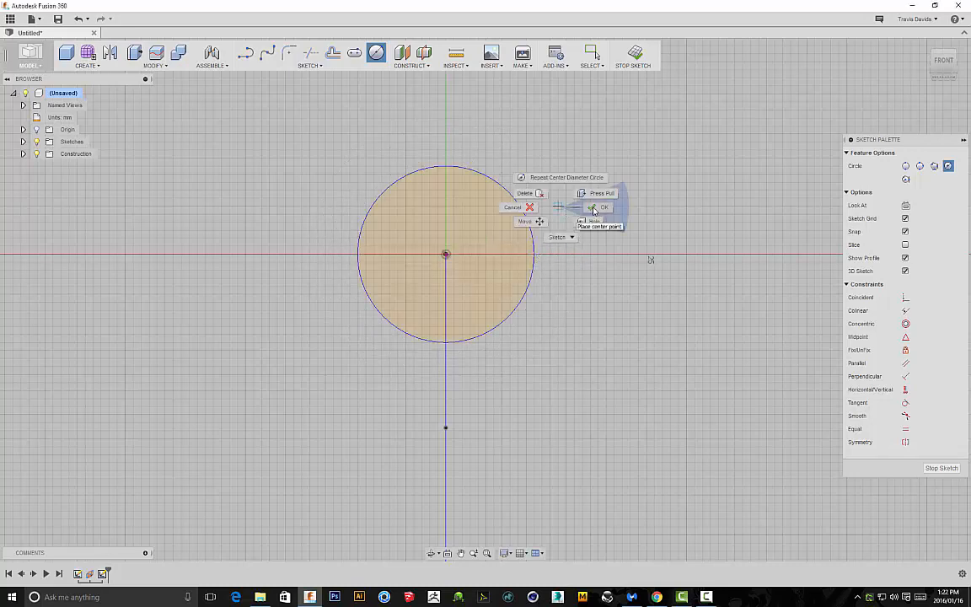
{"action": "left_click", "coordinate": [597, 209]}
{"action": "scroll", "coordinate": [603, 239], "scroll_direction": "down", "scroll_amount": 3}
{"action": "mouse_move", "coordinate": [632, 234]}
{"action": "middle_mouse_down", "text": "shift"}
{"action": "mouse_move", "coordinate": [597, 245]}
{"action": "mouse_move", "coordinate": [591, 219]}
{"action": "middle_mouse_up", "text": "shift"}
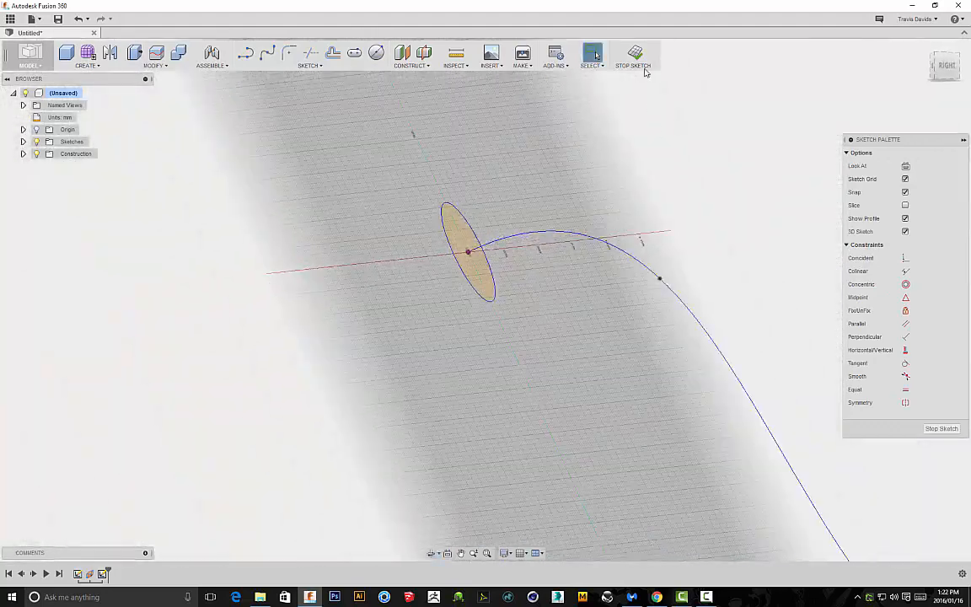
{"action": "left_click", "coordinate": [634, 59]}
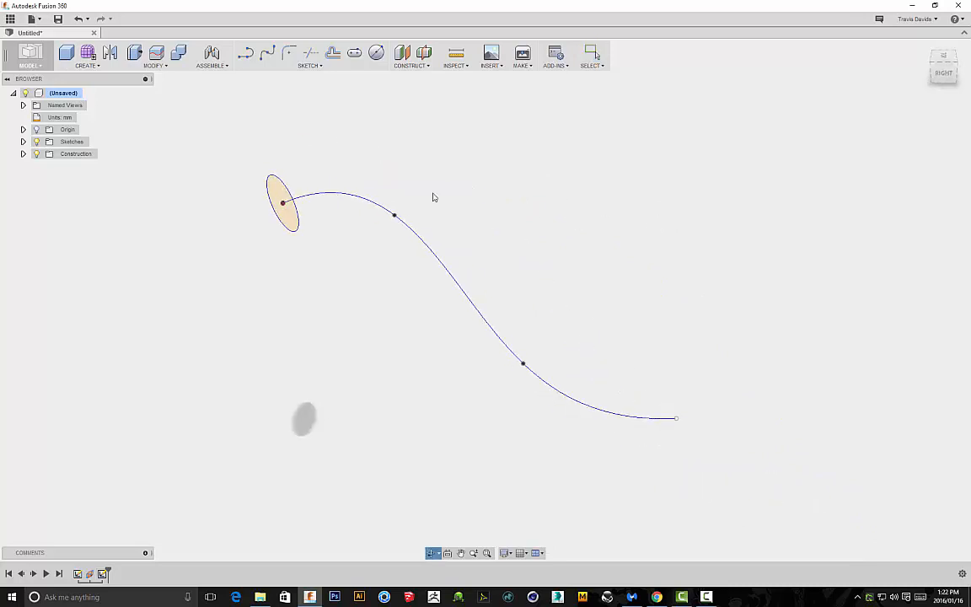
- Set up a single-path sweep with the circle as the profile and the S-shaped spline as the path
{"action": "left_click", "coordinate": [86, 65]}
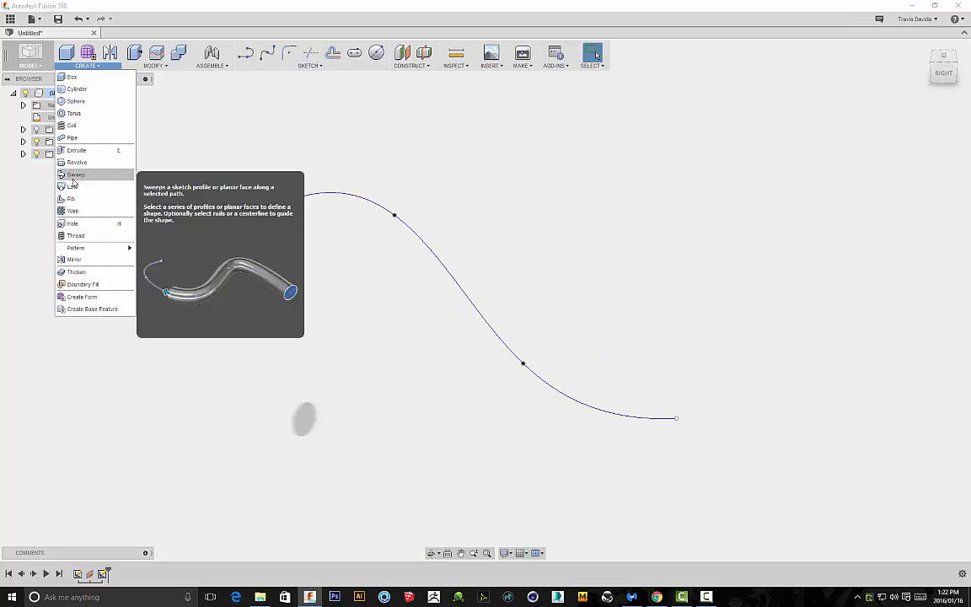
{"action": "left_click", "coordinate": [76, 174]}
{"action": "scroll", "coordinate": [354, 164], "scroll_direction": "up", "scroll_amount": 3}
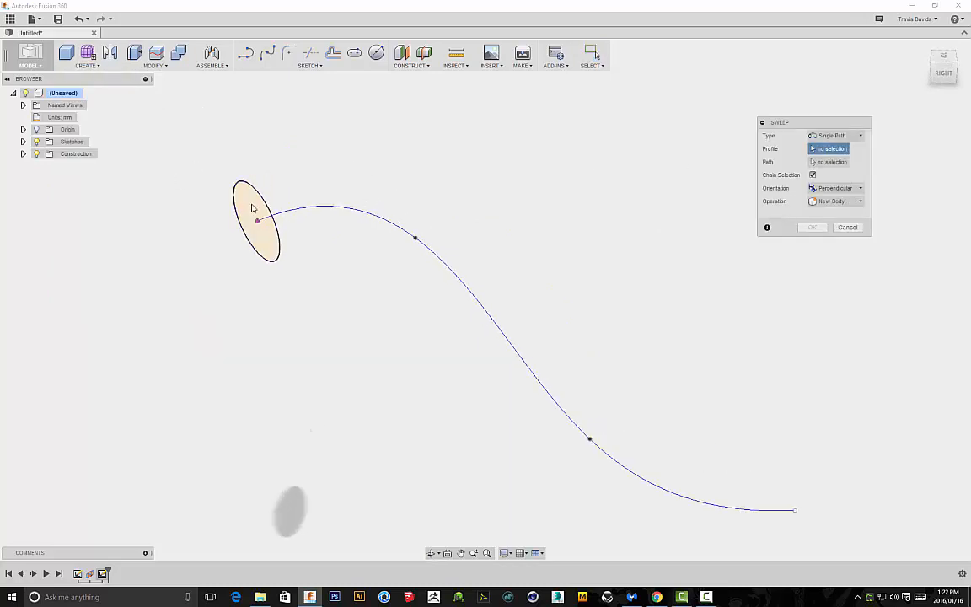
{"action": "left_click", "coordinate": [257, 215]}
{"action": "left_click", "coordinate": [833, 162]}
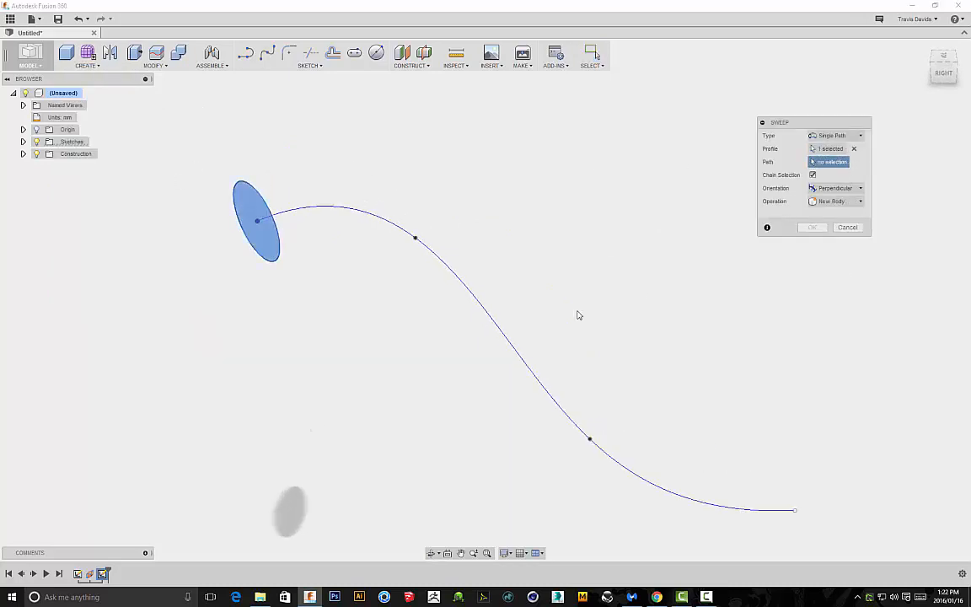
{"action": "left_click", "coordinate": [489, 305]}
{"action": "scroll", "coordinate": [505, 211], "scroll_direction": "down", "scroll_amount": 2}
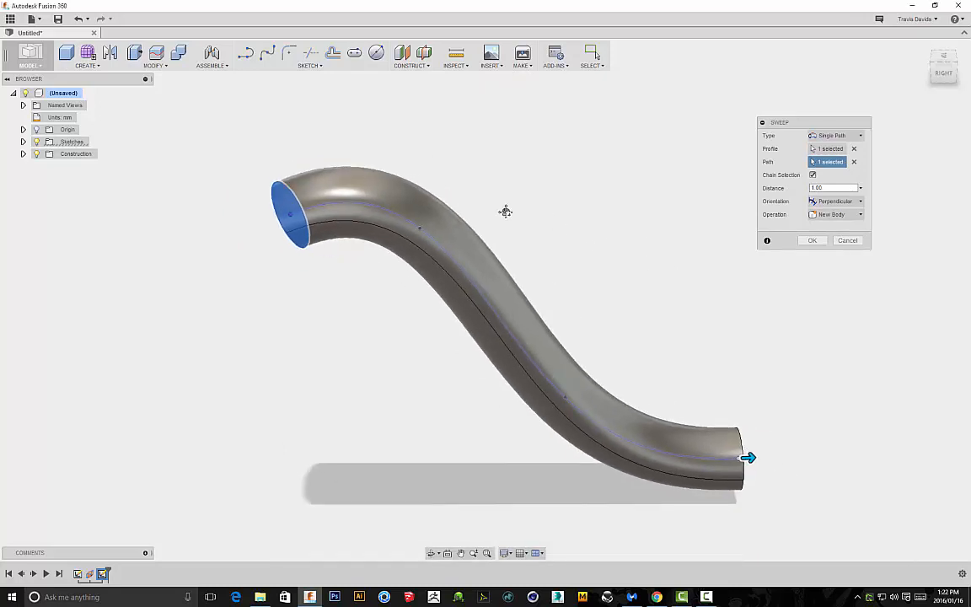
- Shorten the sweep distance along the spline to 0.92, and extend it back to 1.00
{"action": "left_click_drag", "start_coordinate": [748, 458], "coordinate": [674, 431]}
{"action": "middle_click_drag", "start_coordinate": [600, 306], "coordinate": [573, 249], "text": "shift"}
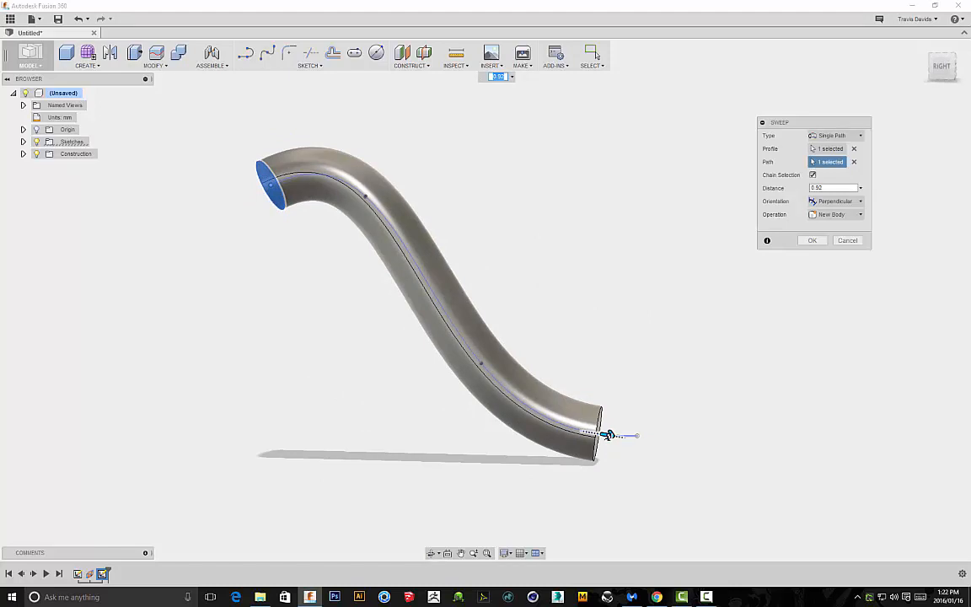
{"action": "left_click_drag", "start_coordinate": [606, 434], "coordinate": [650, 436]}
- Inspect the sweep preview from several sides and create the tube as a new body with perpendicular orientation
{"action": "middle_click_drag", "start_coordinate": [598, 251], "coordinate": [423, 305], "text": "shift"}
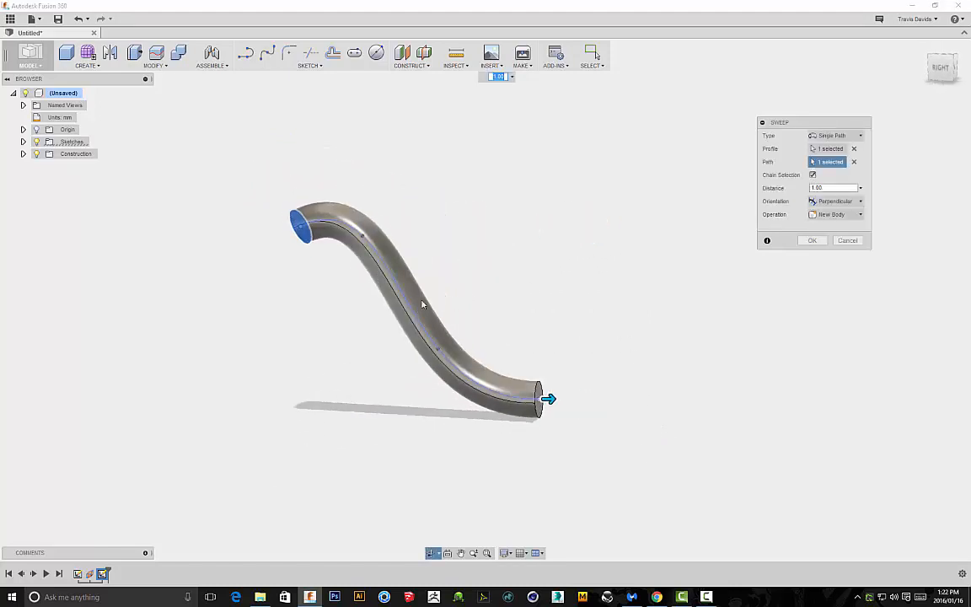
{"action": "middle_click_drag", "start_coordinate": [458, 233], "coordinate": [536, 187], "text": "shift"}
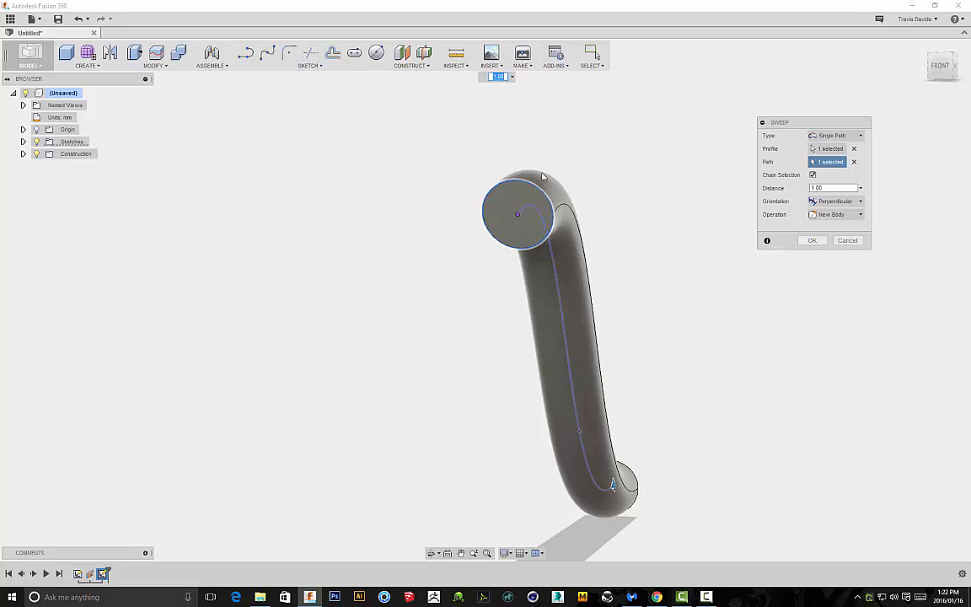
{"action": "middle_click_drag", "start_coordinate": [670, 255], "coordinate": [329, 203], "text": "shift"}
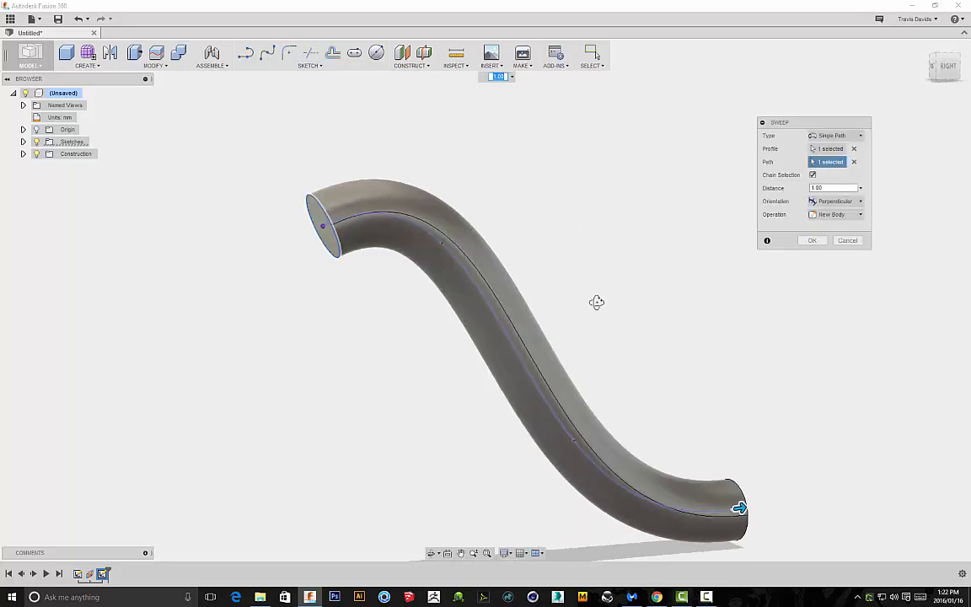
{"action": "middle_click_drag", "start_coordinate": [596, 302], "coordinate": [361, 132], "text": "shift"}
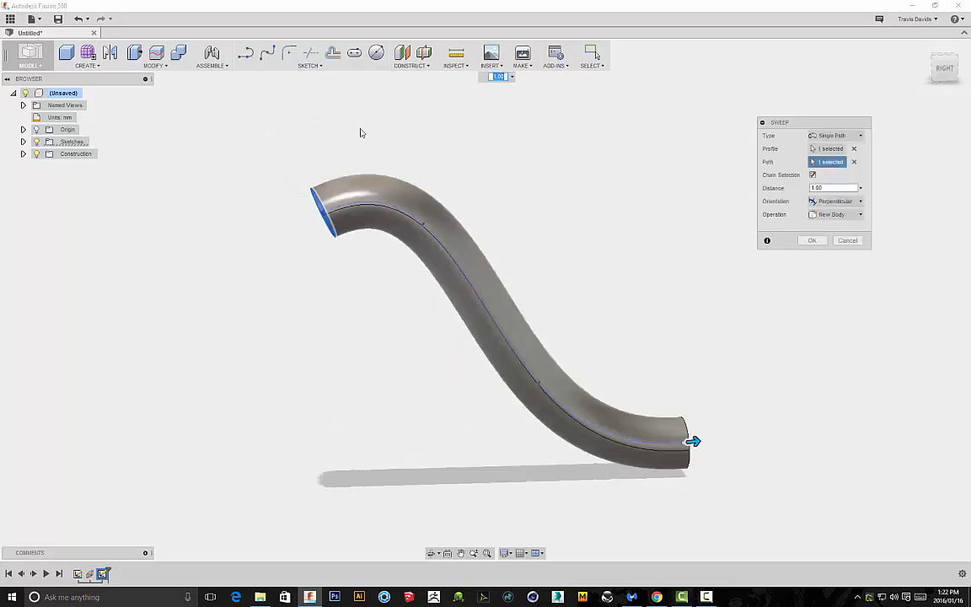
{"action": "middle_click_drag", "start_coordinate": [455, 219], "coordinate": [421, 209], "text": "shift"}
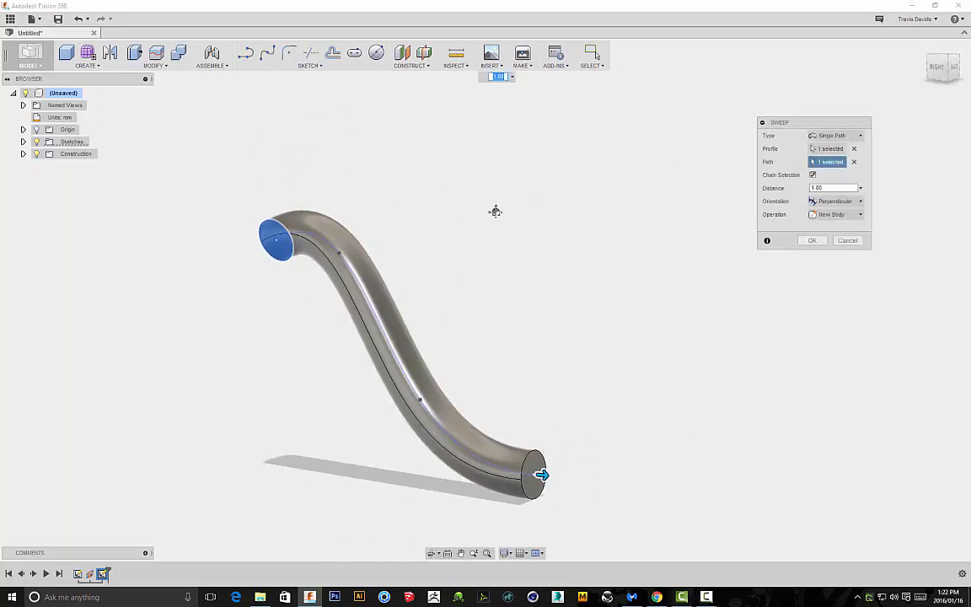
{"action": "middle_click_drag", "start_coordinate": [496, 210], "coordinate": [530, 212], "text": "shift"}
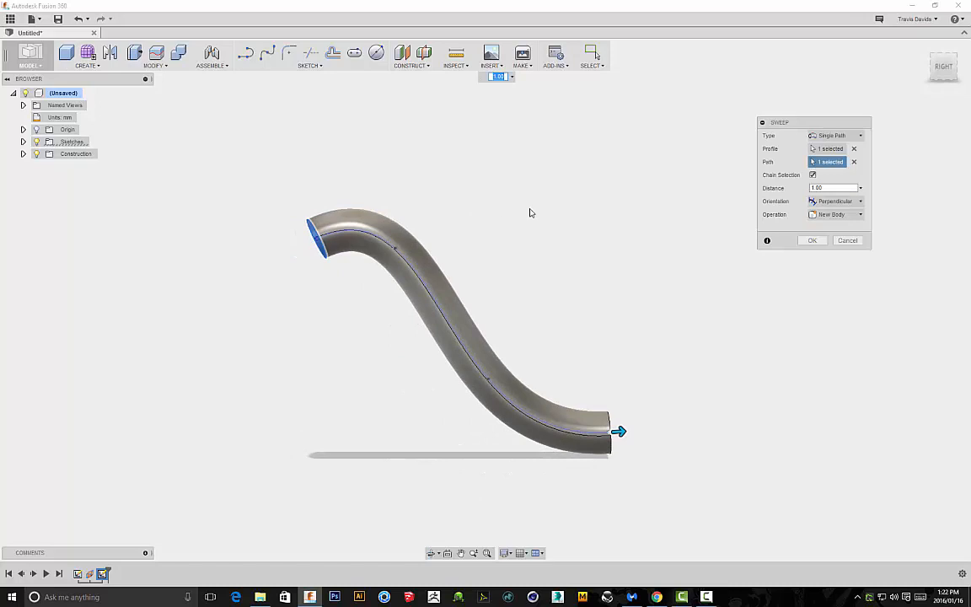
{"action": "left_click", "coordinate": [812, 241]}
{"action": "middle_click_drag", "start_coordinate": [641, 240], "coordinate": [580, 232], "text": "shift"}
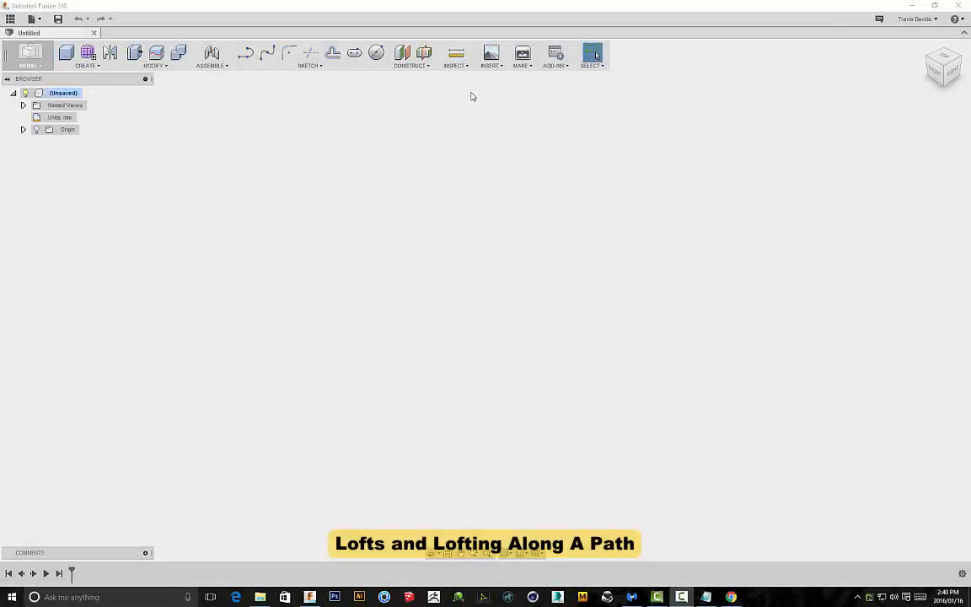
{"action": "left_click", "coordinate": [89, 66]}
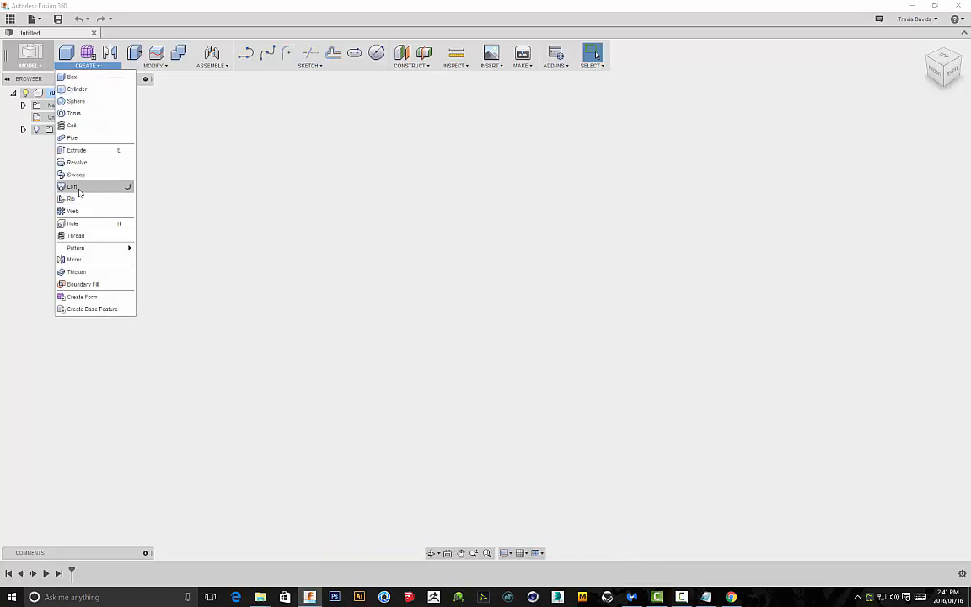
{"action": "left_click", "coordinate": [707, 597]}
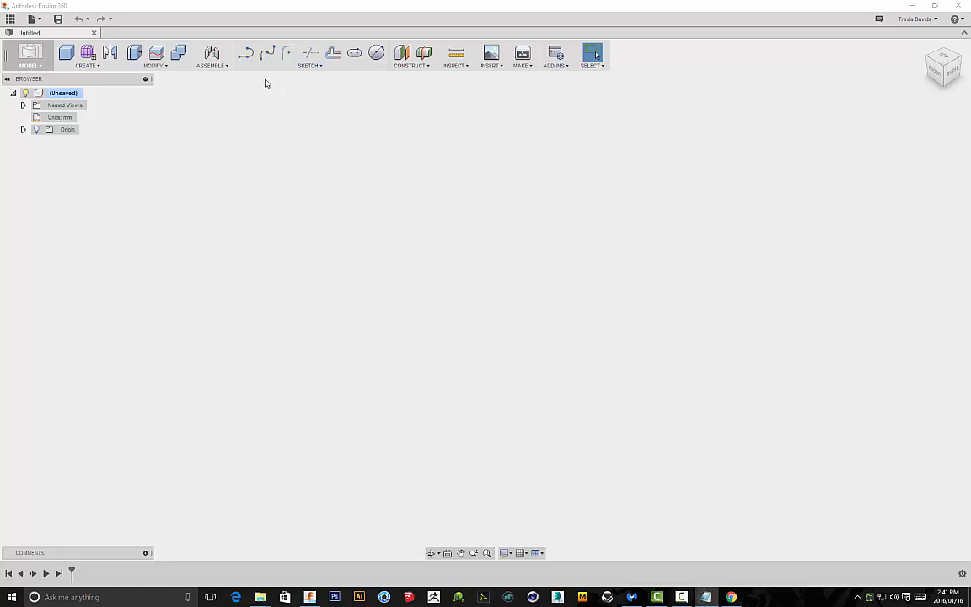
- Sketch a 25 mm vertical line up from the origin on the right-view plane and a 25 mm horizontal line from its upper end
{"action": "left_click", "coordinate": [245, 54]}
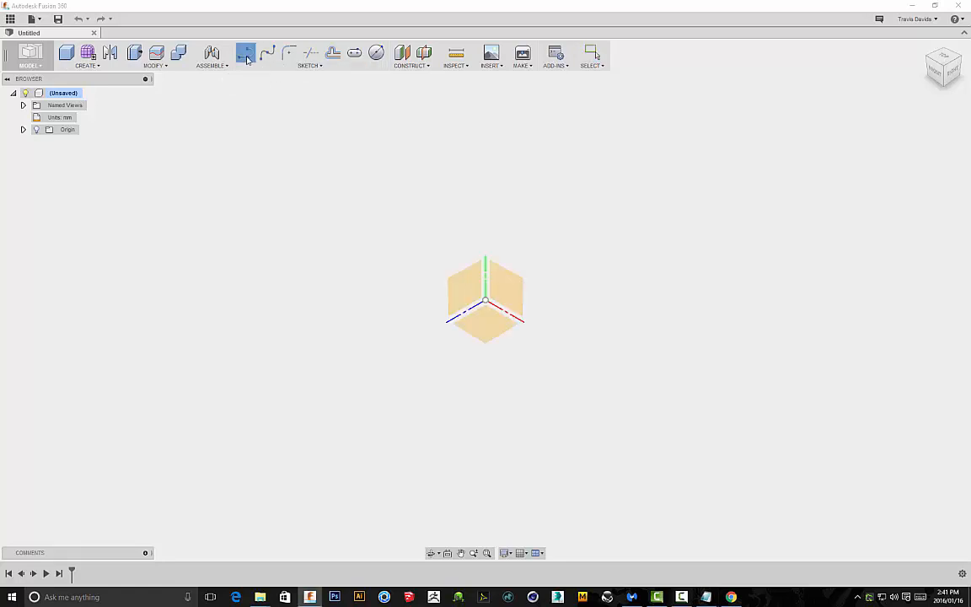
{"action": "left_click", "coordinate": [482, 310]}
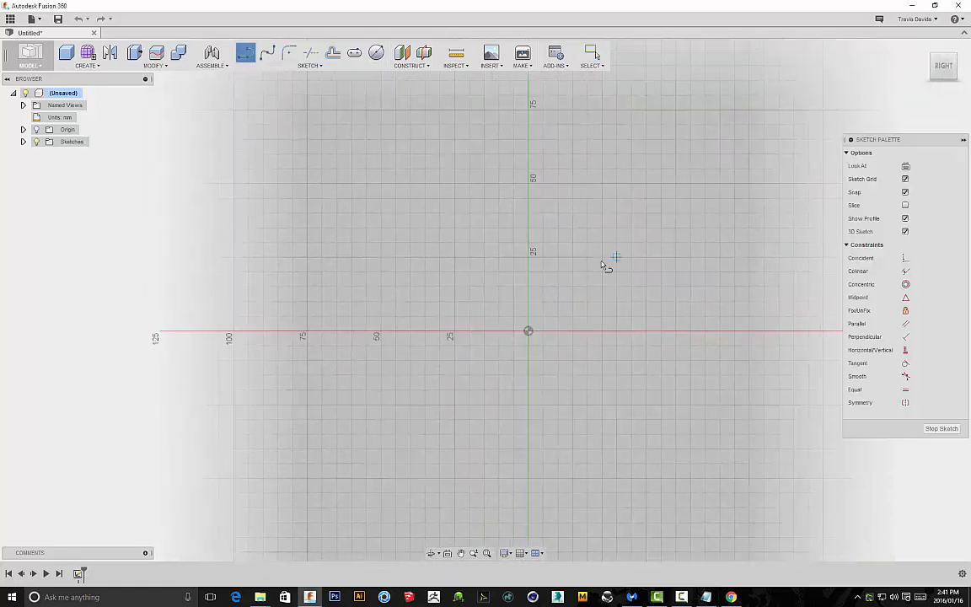
{"action": "left_click", "coordinate": [480, 389]}
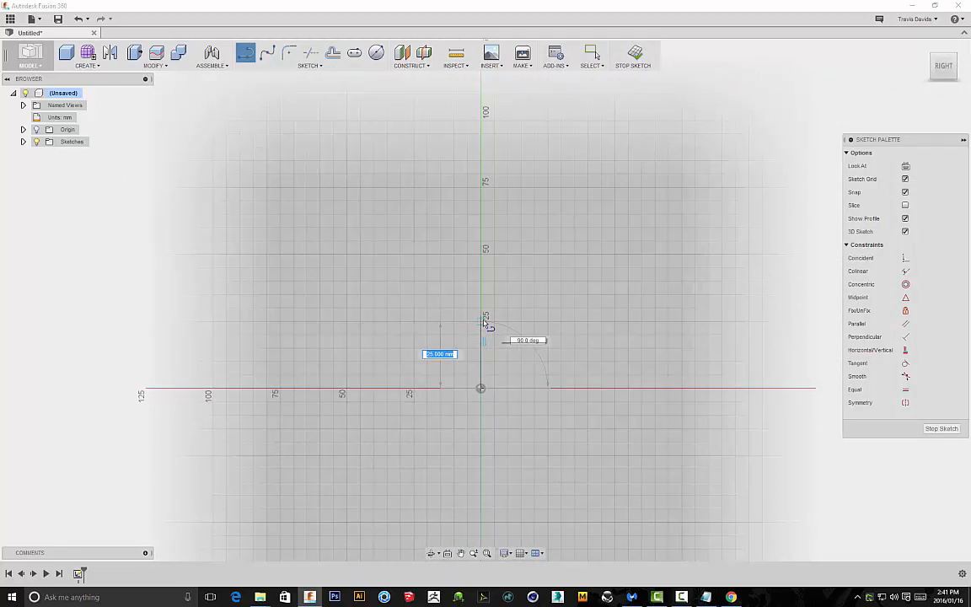
{"action": "left_click", "coordinate": [481, 321]}
{"action": "left_click", "coordinate": [550, 322]}
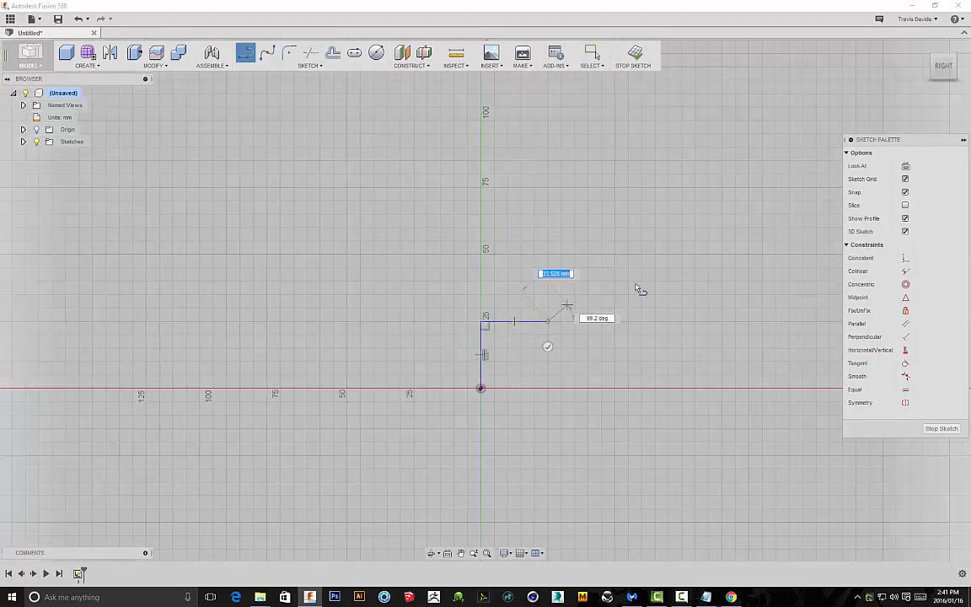
{"action": "right_click", "coordinate": [605, 263]}
{"action": "left_click", "coordinate": [660, 266]}
- Add a second 25 mm vertical segment above the first and a 25 mm horizontal line from its upper end
{"action": "left_click", "coordinate": [245, 53]}
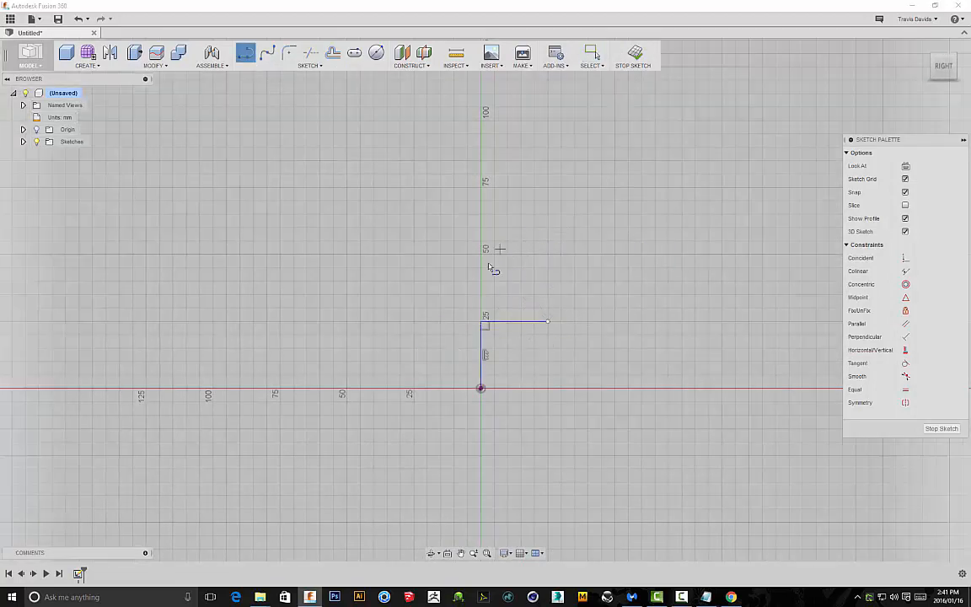
{"action": "left_click", "coordinate": [482, 323]}
{"action": "left_click", "coordinate": [481, 255]}
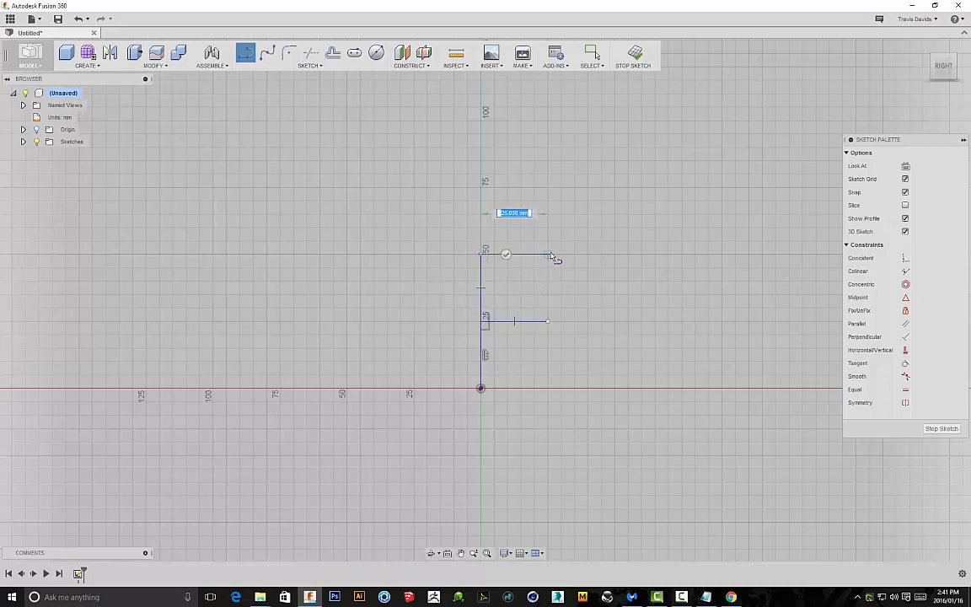
{"action": "left_click", "coordinate": [549, 256]}
{"action": "right_click", "coordinate": [590, 255]}
{"action": "left_click", "coordinate": [629, 255]}
{"action": "scroll", "coordinate": [509, 208], "scroll_direction": "down", "scroll_amount": 1}
{"action": "middle_click_drag", "start_coordinate": [509, 209], "coordinate": [463, 235]}
{"action": "left_click", "coordinate": [410, 61]}
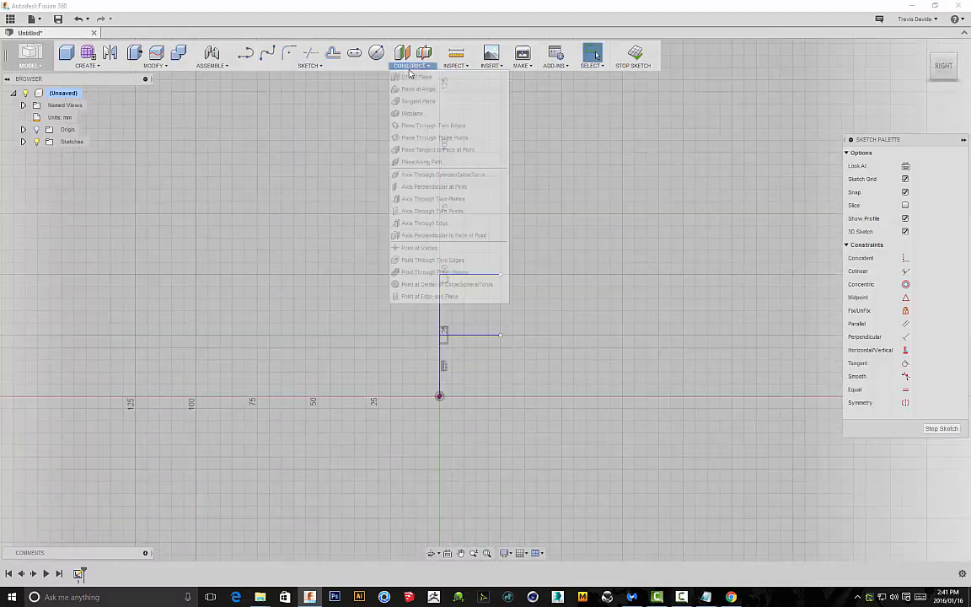
{"action": "left_click", "coordinate": [627, 267]}
{"action": "scroll", "coordinate": [553, 306], "scroll_direction": "down", "scroll_amount": 1}
{"action": "middle_click_drag", "start_coordinate": [552, 307], "coordinate": [543, 333]}
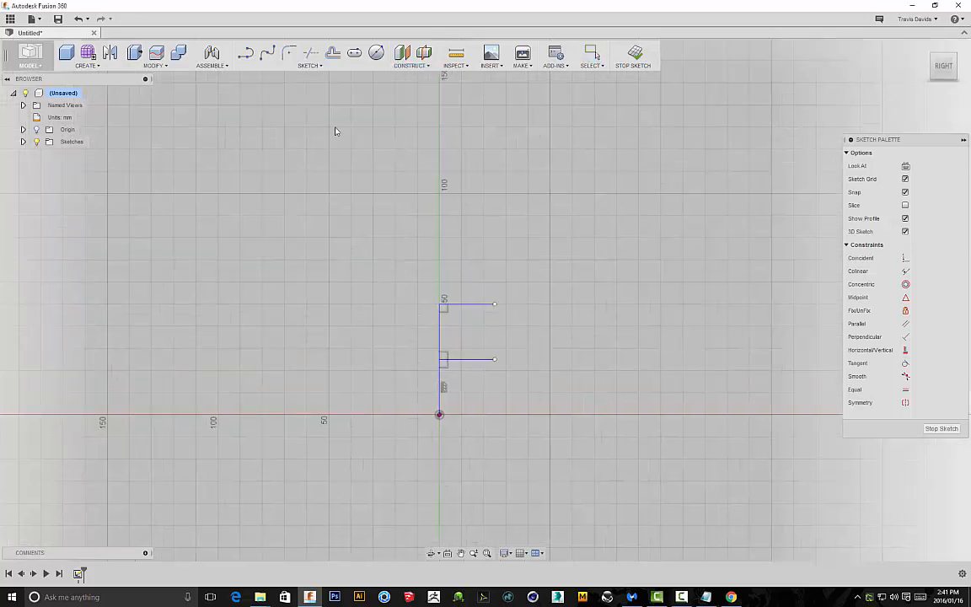
- Add a third vertical segment about 70 mm long above the second, with a horizontal line about 30 mm long from its upper end
{"action": "left_click", "coordinate": [245, 54]}
{"action": "left_click", "coordinate": [440, 303]}
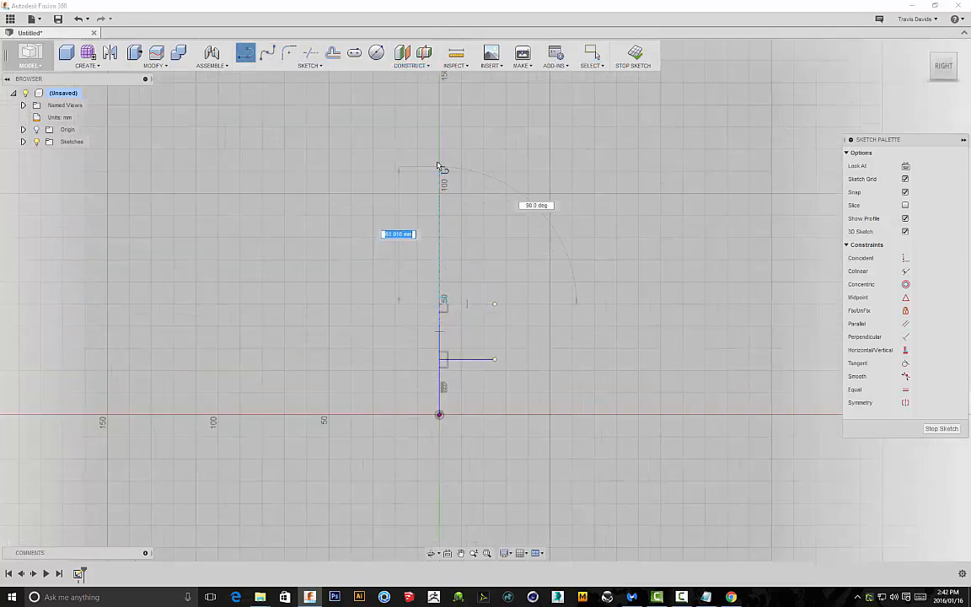
{"action": "left_click", "coordinate": [440, 150]}
{"action": "left_click", "coordinate": [505, 150]}
{"action": "right_click", "coordinate": [564, 164]}
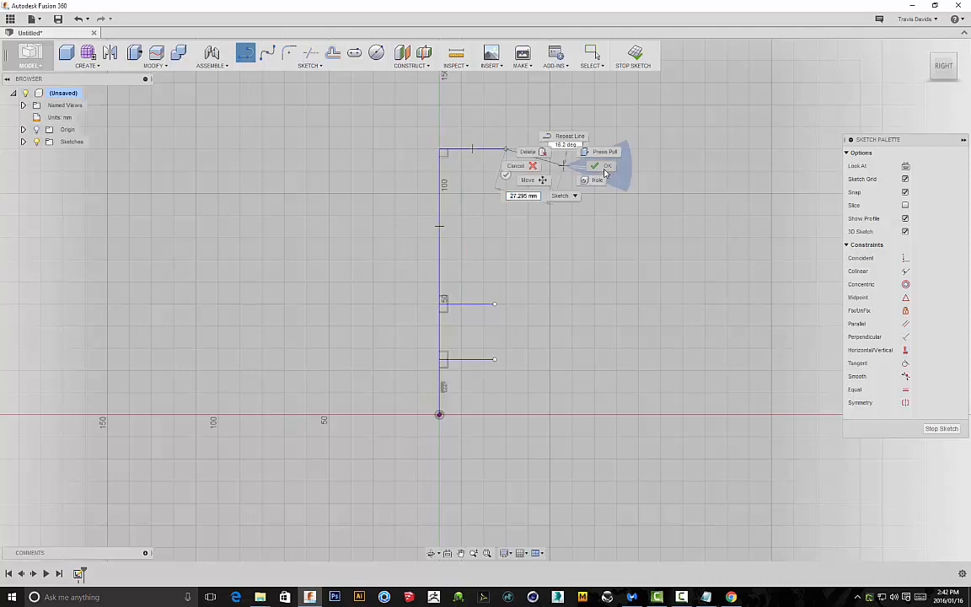
{"action": "left_click", "coordinate": [604, 168]}
- Add a fourth vertical segment about 50 mm long above the third, with a horizontal line about 30 mm long from its upper end, and finish the sketch
{"action": "middle_click_drag", "start_coordinate": [527, 212], "coordinate": [486, 282]}
{"action": "scroll", "coordinate": [486, 282], "scroll_direction": "down", "scroll_amount": 1}
{"action": "left_click", "coordinate": [245, 54]}
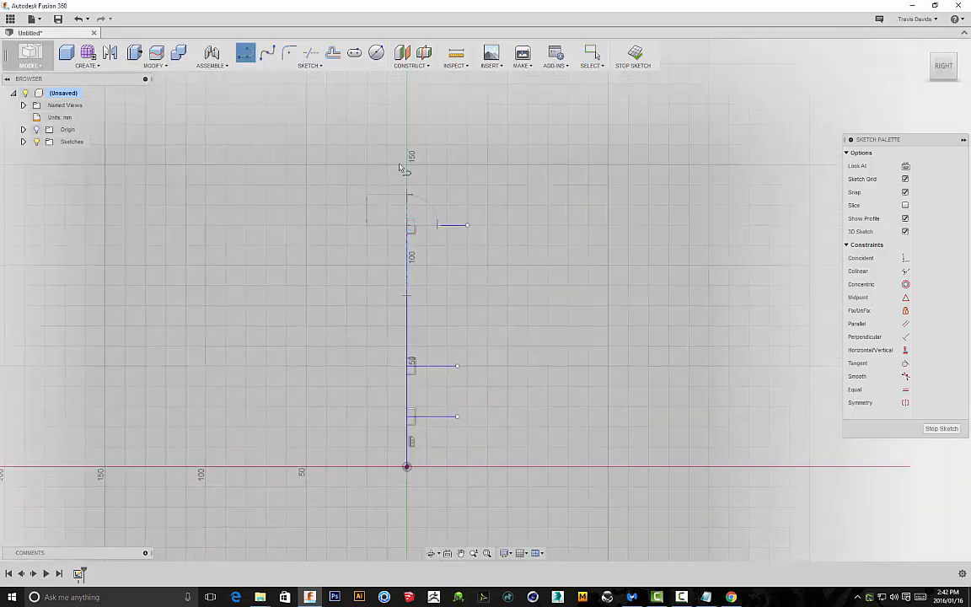
{"action": "left_click", "coordinate": [407, 225]}
{"action": "left_click", "coordinate": [407, 125]}
{"action": "left_click", "coordinate": [467, 124]}
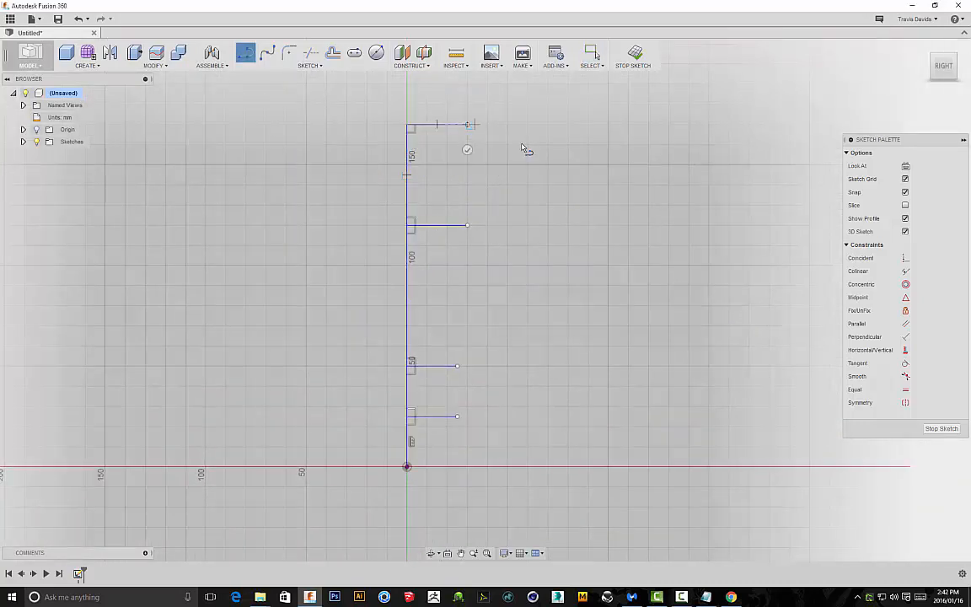
{"action": "right_click", "coordinate": [522, 148]}
{"action": "left_click", "coordinate": [556, 151]}
{"action": "key", "text": "Escape"}
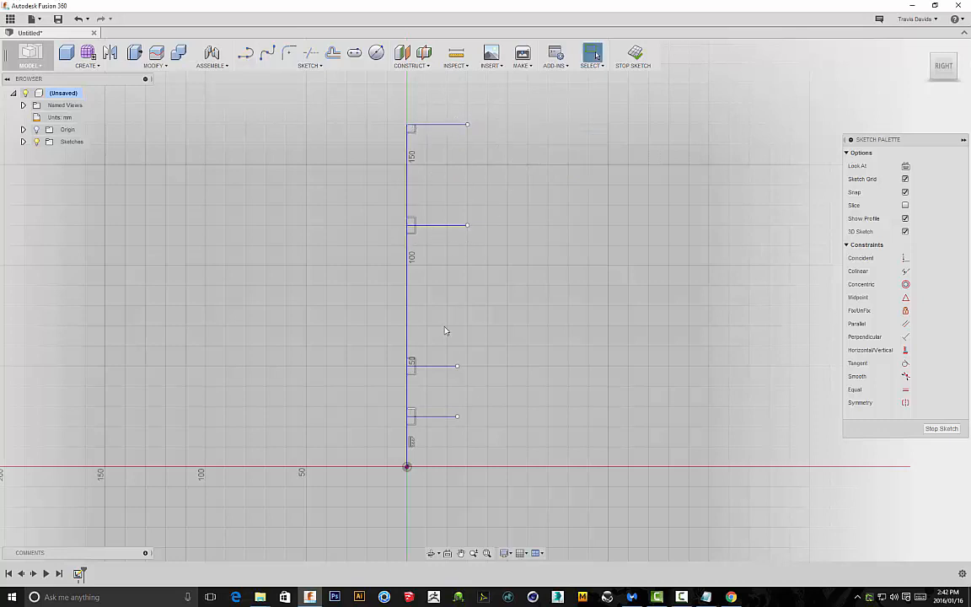
{"action": "left_click", "coordinate": [637, 53]}
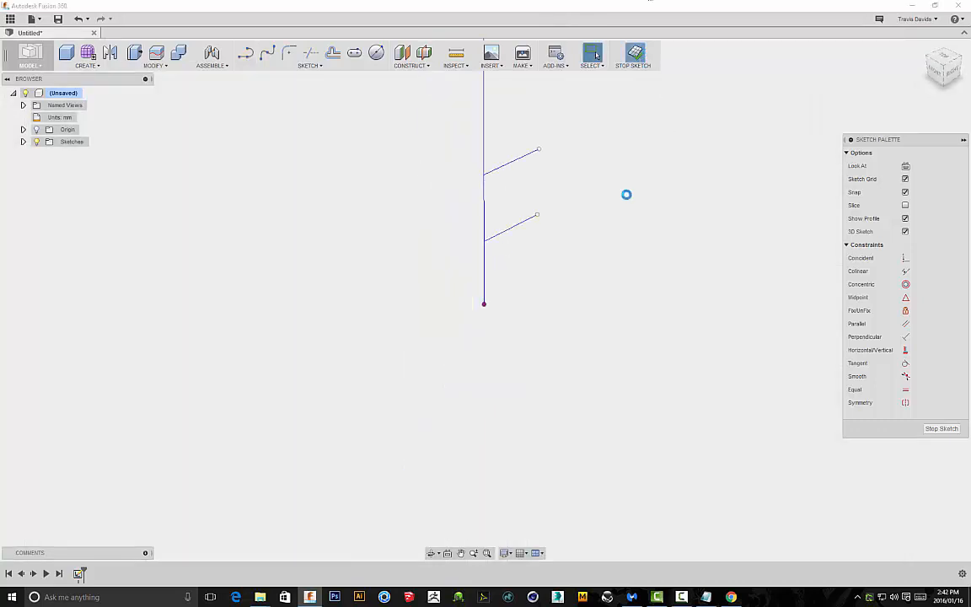
- Create a construction plane at an angle of 0 deg through the topmost horizontal line
{"action": "middle_click_drag", "start_coordinate": [597, 174], "coordinate": [564, 315]}
{"action": "middle_click_drag", "start_coordinate": [575, 128], "coordinate": [552, 290]}
{"action": "scroll", "coordinate": [477, 213], "scroll_direction": "down", "scroll_amount": 5}
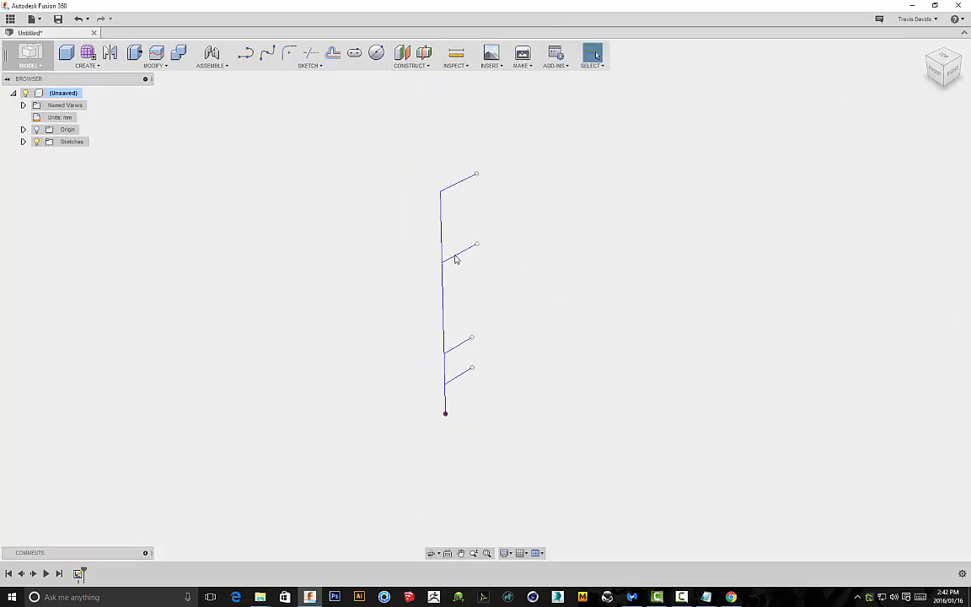
{"action": "left_click", "coordinate": [413, 66]}
{"action": "left_click", "coordinate": [412, 86]}
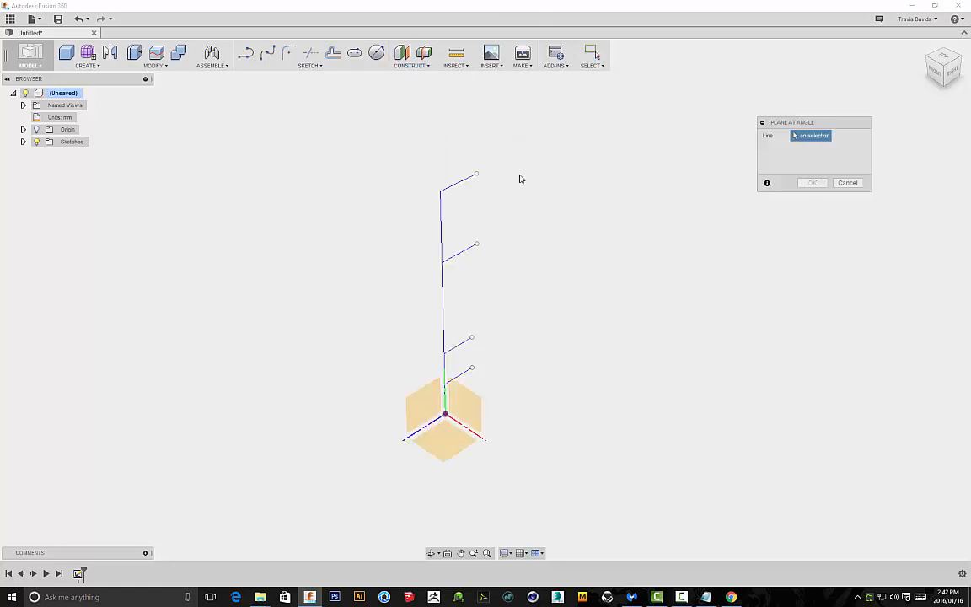
{"action": "left_click", "coordinate": [459, 185]}
{"action": "middle_click_drag", "start_coordinate": [530, 155], "coordinate": [393, 223], "text": "shift"}
{"action": "scroll", "coordinate": [394, 223], "scroll_direction": "up", "scroll_amount": 2}
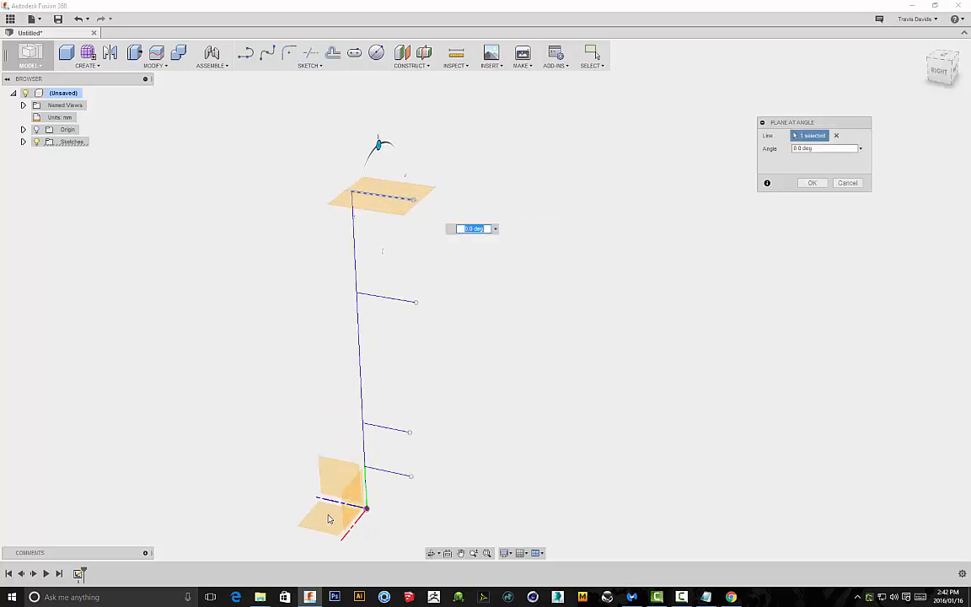
{"action": "middle_click_drag", "start_coordinate": [528, 158], "coordinate": [502, 222], "text": "shift"}
{"action": "scroll", "coordinate": [519, 155], "scroll_direction": "down", "scroll_amount": 1}
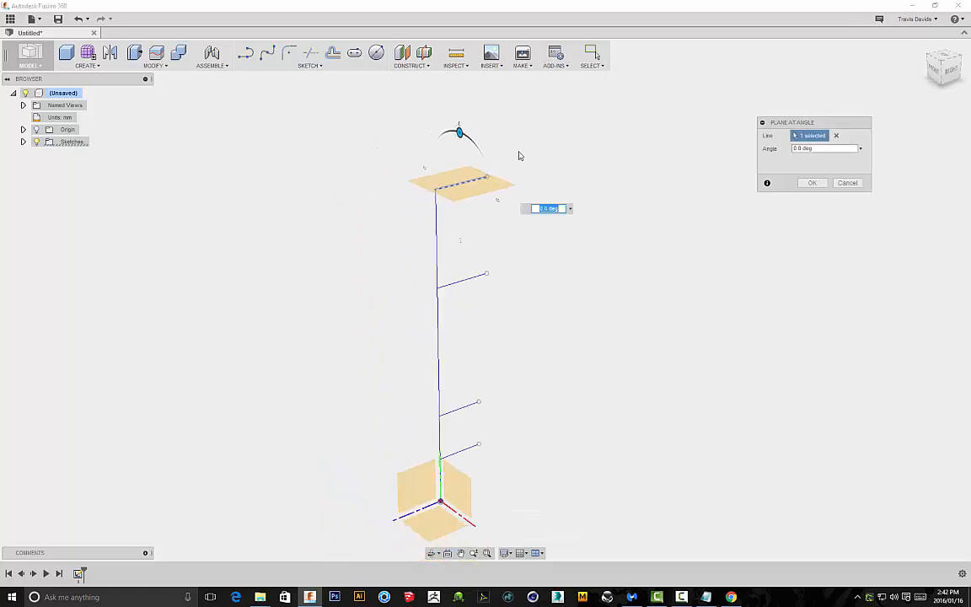
{"action": "left_click", "coordinate": [811, 182]}
- Create construction planes at an angle of 0 deg through the second and third horizontal lines from the top
{"action": "left_click", "coordinate": [412, 65]}
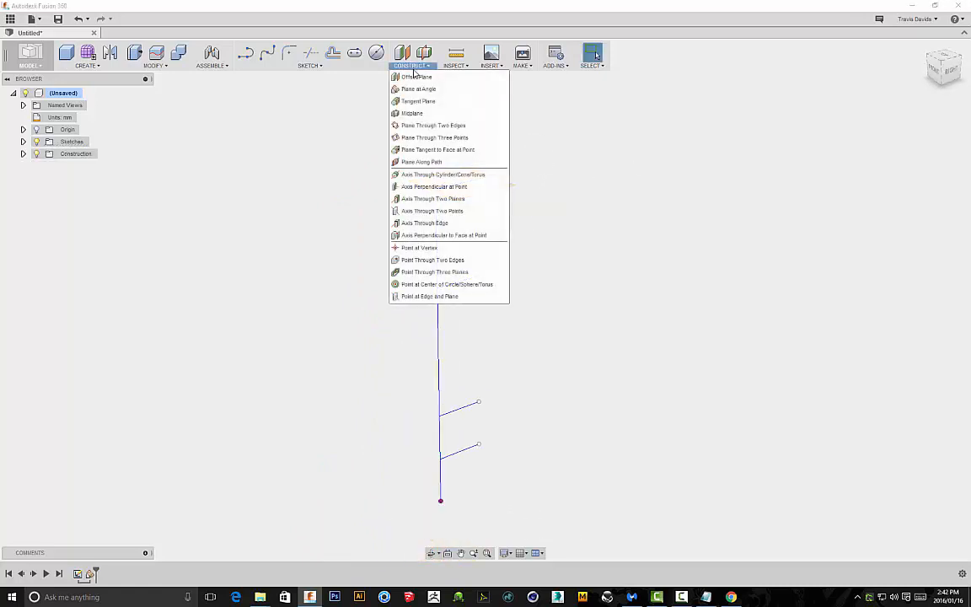
{"action": "left_click", "coordinate": [421, 90]}
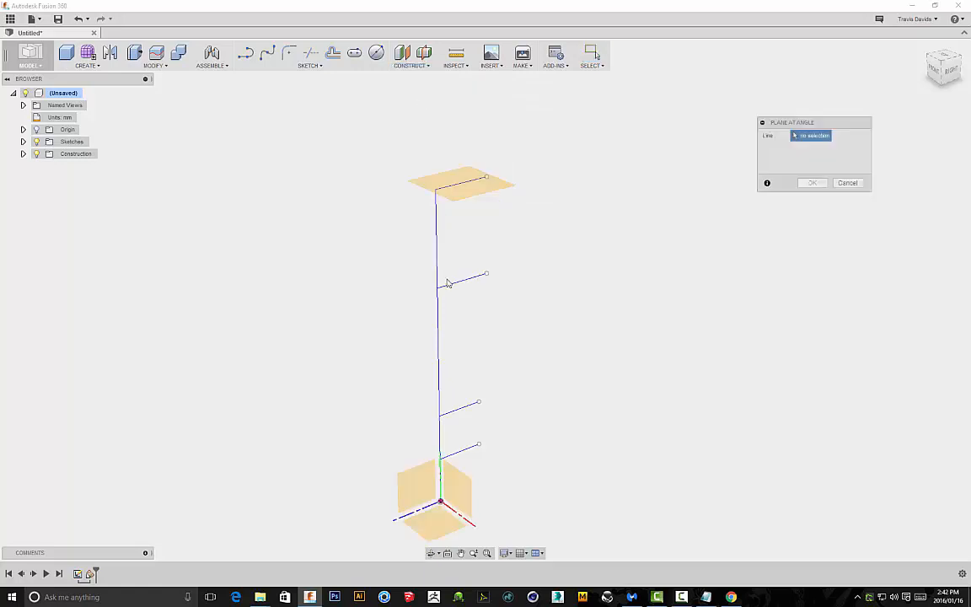
{"action": "left_click", "coordinate": [446, 284]}
{"action": "left_click", "coordinate": [818, 182]}
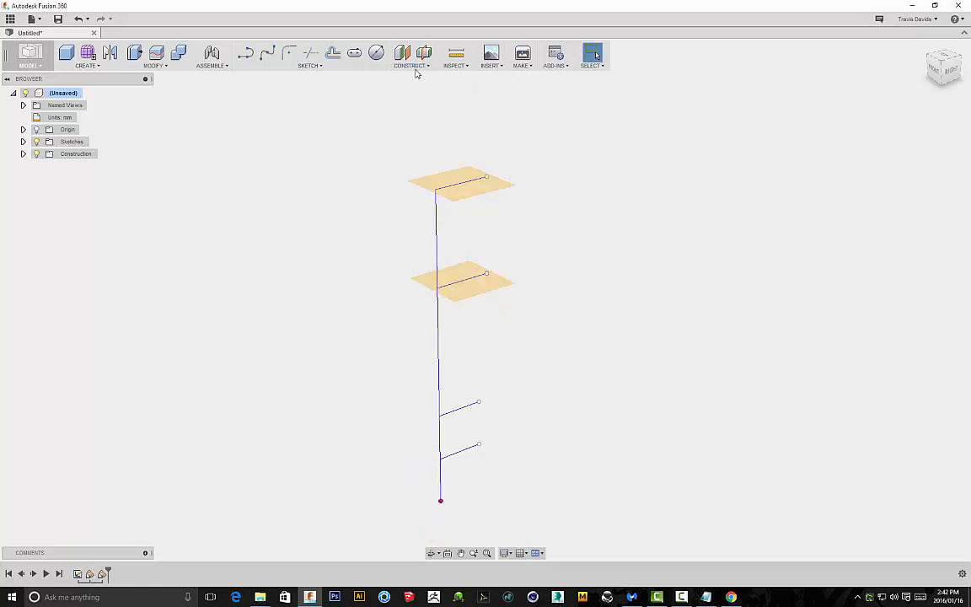
{"action": "left_click", "coordinate": [413, 67]}
{"action": "left_click", "coordinate": [422, 89]}
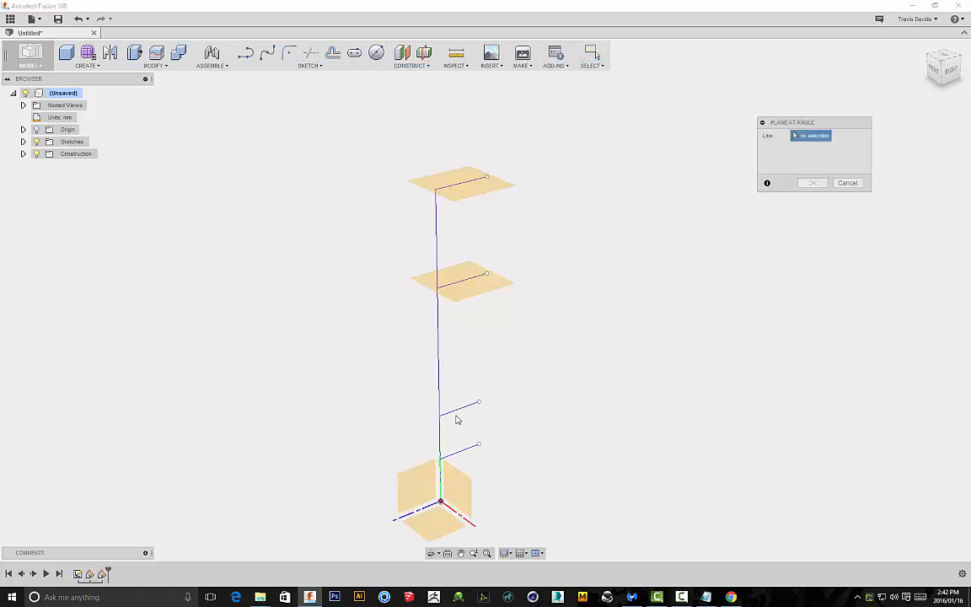
{"action": "left_click", "coordinate": [456, 413]}
{"action": "left_click", "coordinate": [811, 182]}
{"action": "left_click", "coordinate": [410, 65]}
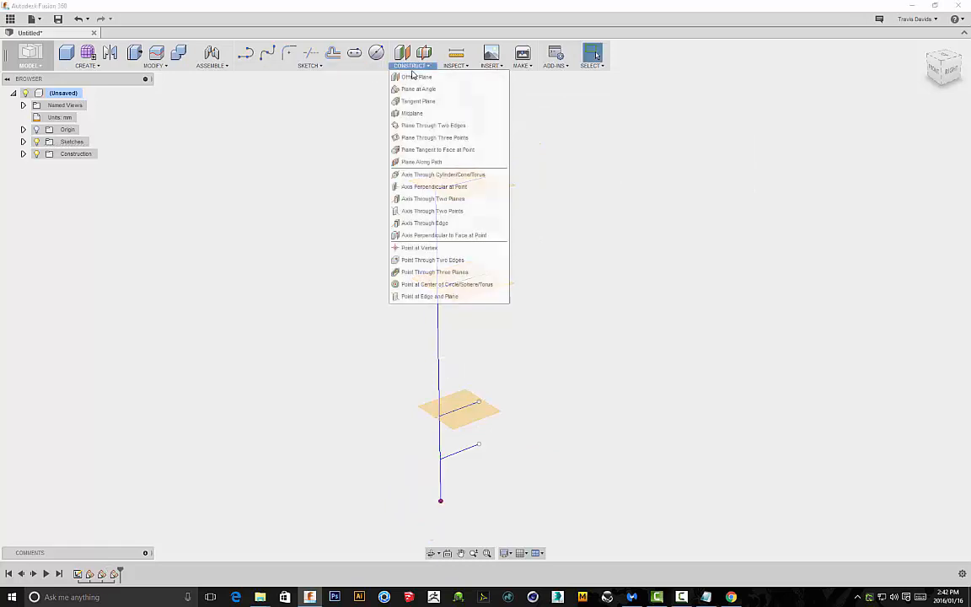
{"action": "left_click", "coordinate": [422, 100]}
{"action": "scroll", "coordinate": [609, 280], "scroll_direction": "down", "scroll_amount": 1}
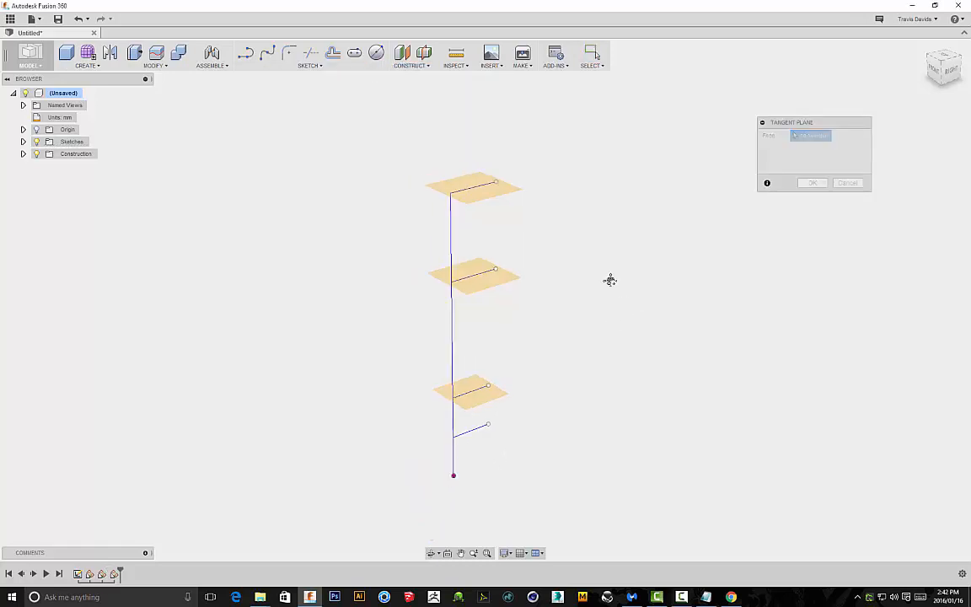
{"action": "middle_click_drag", "start_coordinate": [610, 280], "coordinate": [563, 244]}
{"action": "left_click", "coordinate": [841, 182]}
- Create a construction plane at an angle of 0 deg through the lowest horizontal line
{"action": "left_click", "coordinate": [409, 67]}
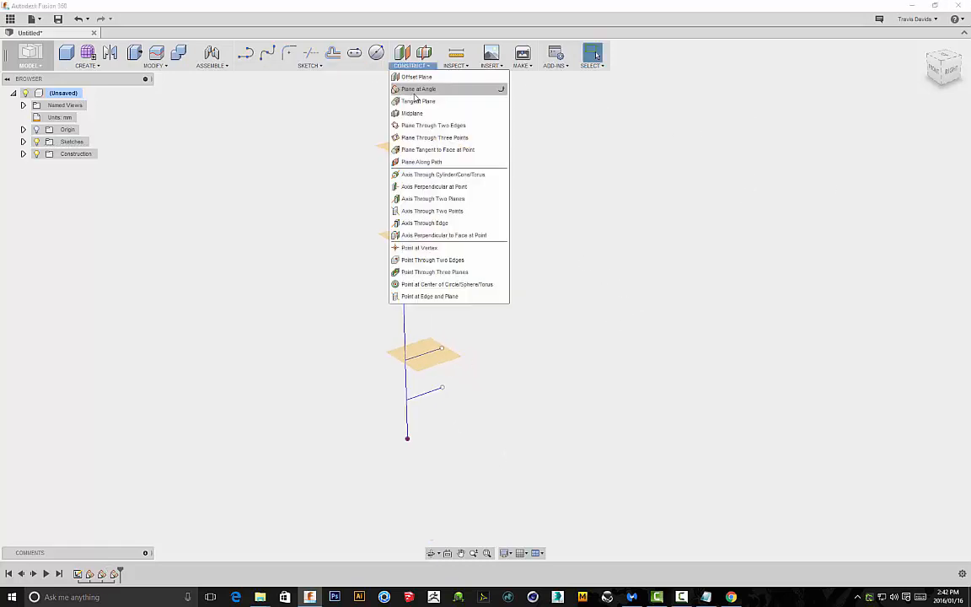
{"action": "left_click", "coordinate": [415, 89]}
{"action": "left_click", "coordinate": [430, 394]}
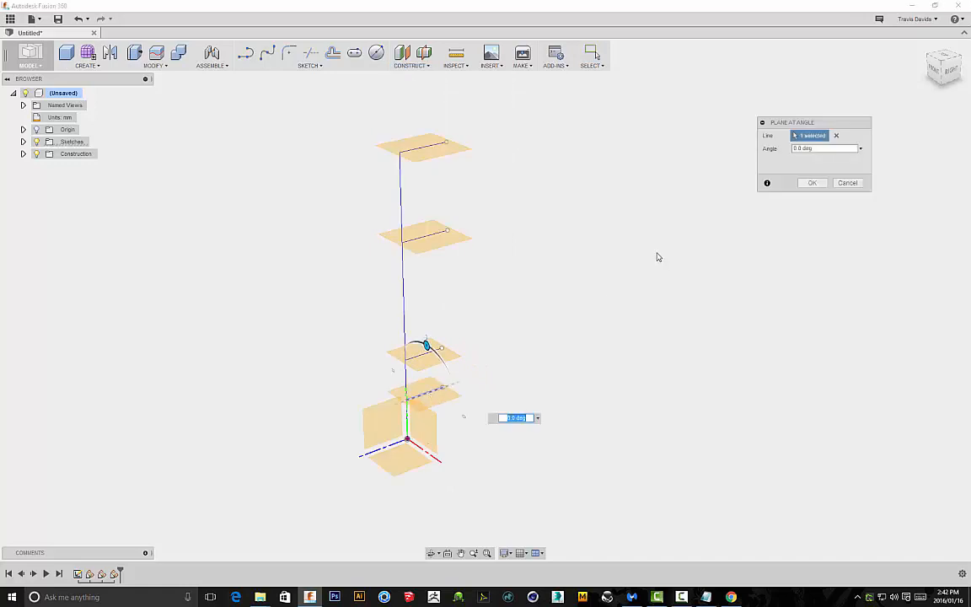
{"action": "left_click", "coordinate": [817, 187]}
- Sketch a circle about 25 mm in diameter on the topmost plane, centered on the midpoint of its horizontal line, and finish the sketch
{"action": "middle_click_drag", "start_coordinate": [615, 221], "coordinate": [559, 216], "text": "shift"}
{"action": "scroll", "coordinate": [493, 152], "scroll_direction": "down", "scroll_amount": 1}
{"action": "middle_click_drag", "start_coordinate": [488, 150], "coordinate": [480, 209]}
{"action": "scroll", "coordinate": [426, 192], "scroll_direction": "up", "scroll_amount": 3}
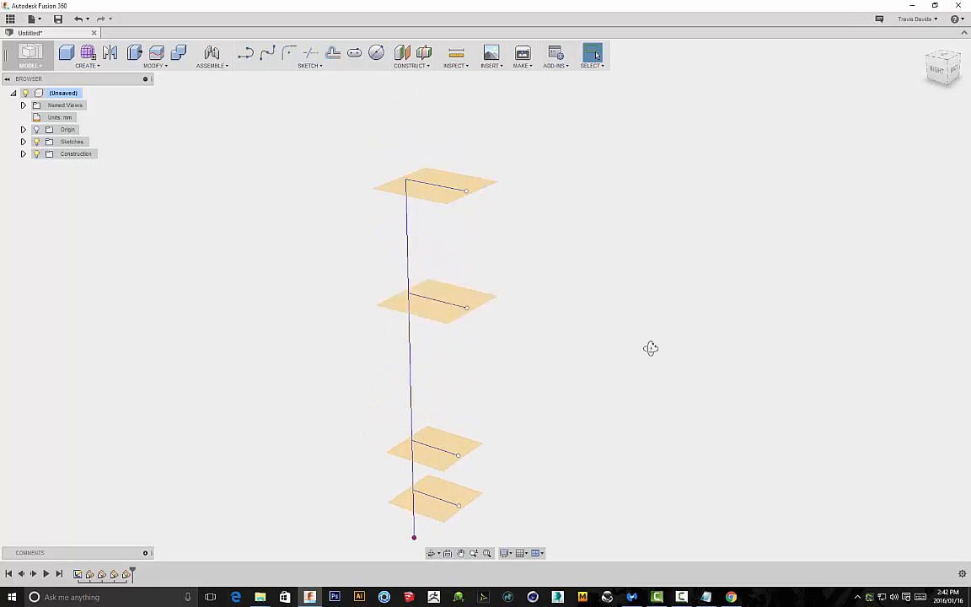
{"action": "middle_click_drag", "start_coordinate": [650, 348], "coordinate": [679, 366], "text": "shift"}
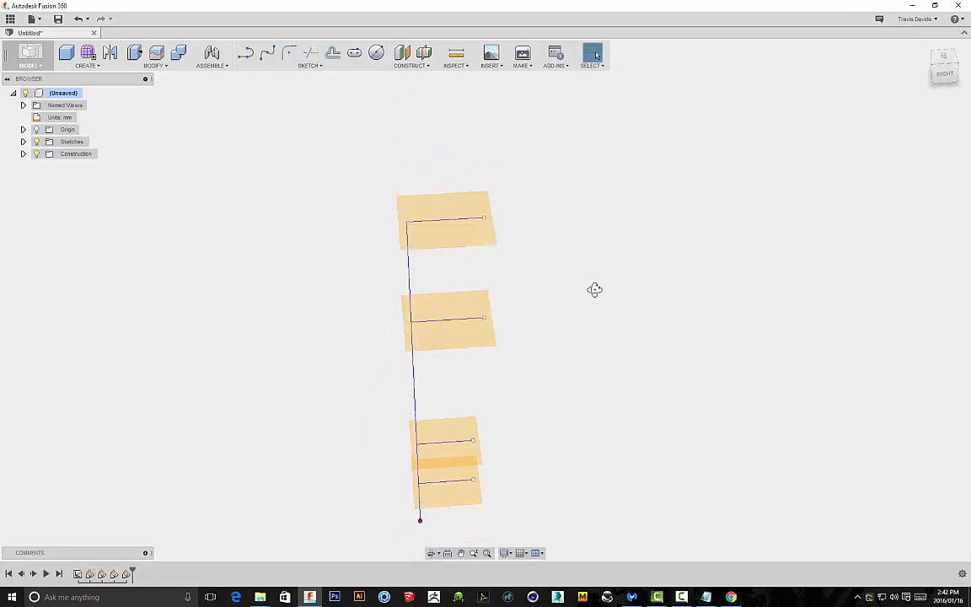
{"action": "middle_click_drag", "start_coordinate": [594, 289], "coordinate": [437, 243], "text": "shift"}
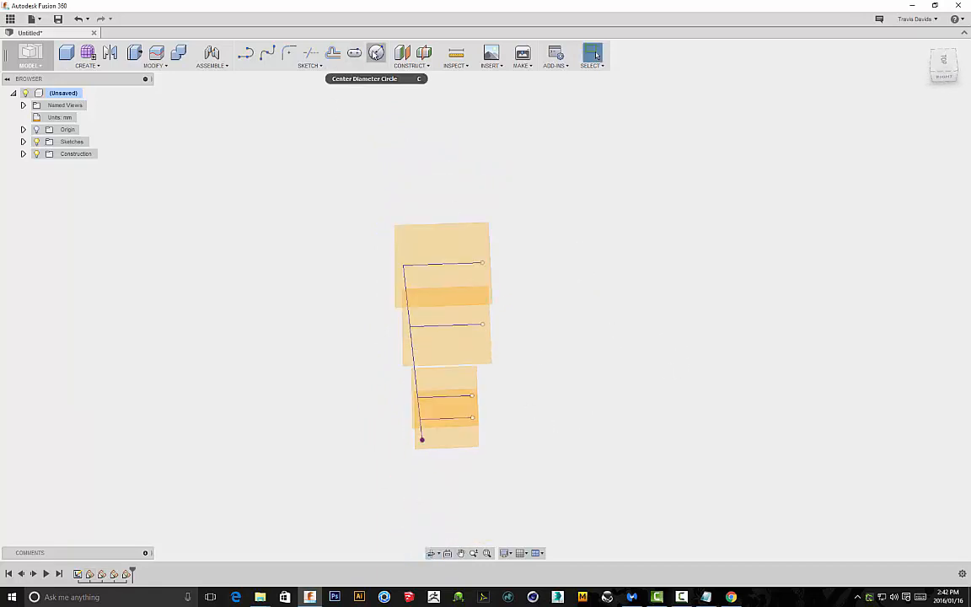
{"action": "left_click", "coordinate": [376, 54]}
{"action": "left_click", "coordinate": [457, 255]}
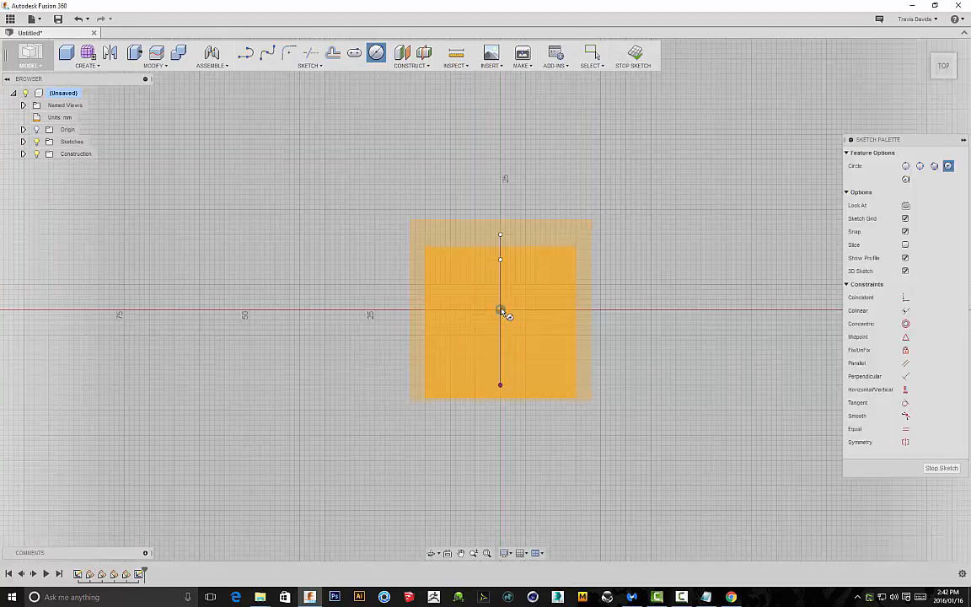
{"action": "left_click", "coordinate": [501, 311]}
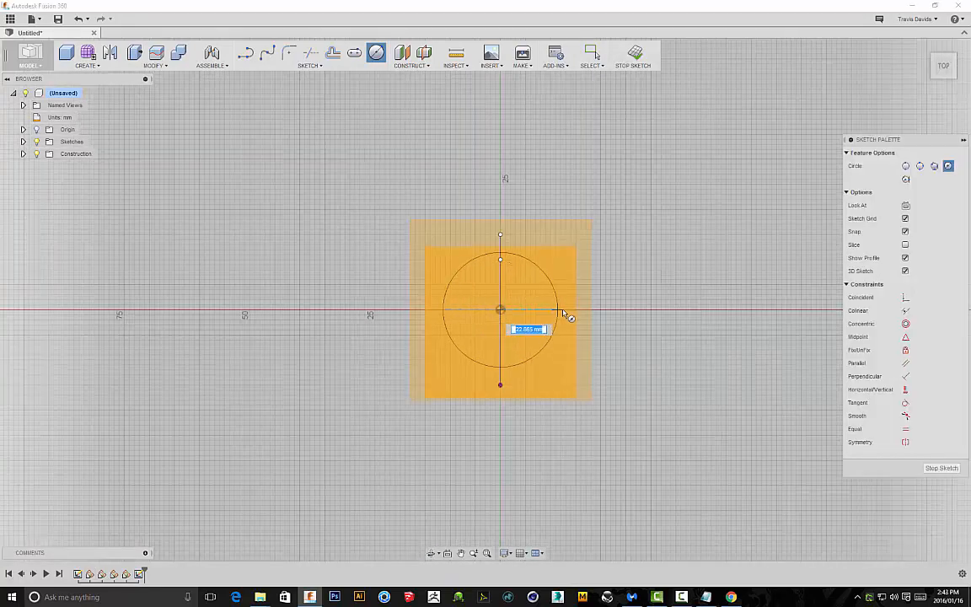
{"action": "left_click", "coordinate": [566, 313]}
{"action": "right_click", "coordinate": [616, 249]}
{"action": "left_click", "coordinate": [654, 250]}
{"action": "mouse_move", "coordinate": [659, 255]}
{"action": "middle_mouse_down", "text": "shift"}
{"action": "mouse_move", "coordinate": [670, 308]}
{"action": "mouse_move", "coordinate": [648, 330]}
{"action": "mouse_move", "coordinate": [559, 242]}
{"action": "mouse_move", "coordinate": [630, 323]}
{"action": "mouse_move", "coordinate": [555, 274]}
{"action": "middle_mouse_up", "text": "shift"}
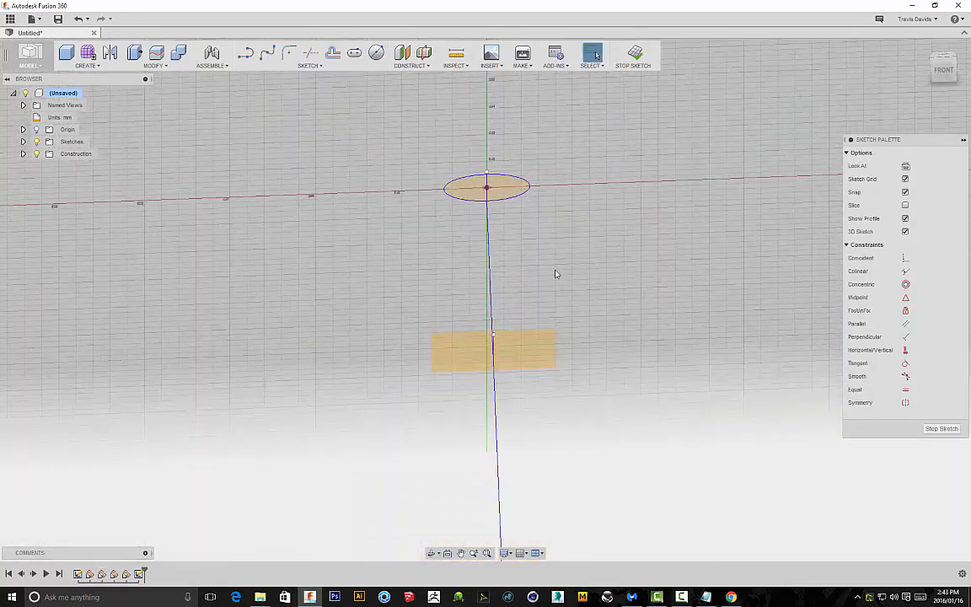
{"action": "mouse_move", "coordinate": [561, 213]}
{"action": "middle_mouse_down", "text": "shift"}
{"action": "mouse_move", "coordinate": [524, 179]}
{"action": "mouse_move", "coordinate": [640, 195]}
{"action": "mouse_move", "coordinate": [631, 216]}
{"action": "mouse_move", "coordinate": [559, 265]}
{"action": "mouse_move", "coordinate": [661, 264]}
{"action": "mouse_move", "coordinate": [554, 221]}
{"action": "mouse_move", "coordinate": [423, 201]}
{"action": "middle_mouse_up", "text": "shift"}
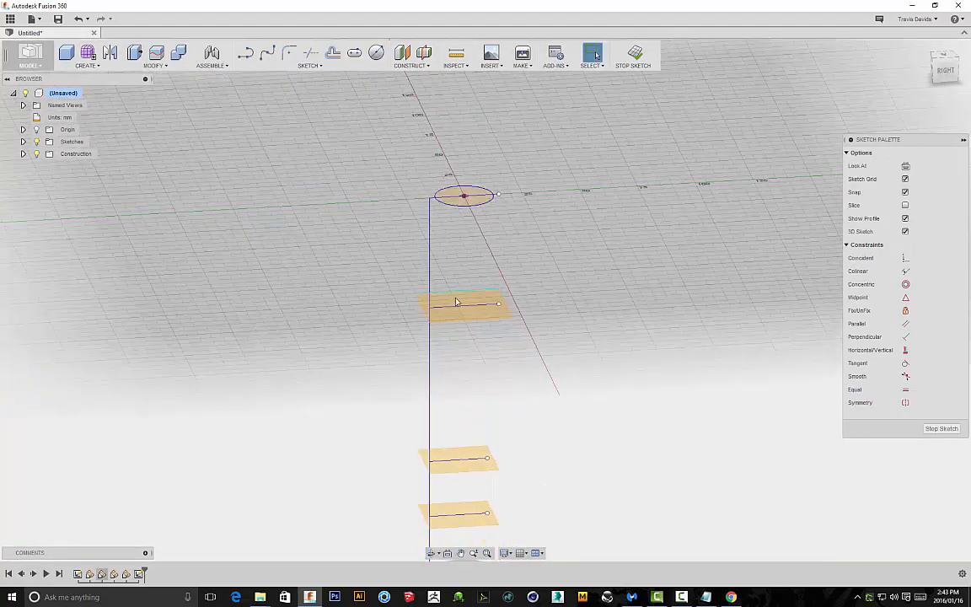
{"action": "middle_click_drag", "start_coordinate": [496, 280], "coordinate": [479, 313], "text": "shift"}
{"action": "middle_click_drag", "start_coordinate": [520, 244], "coordinate": [449, 231], "text": "shift"}
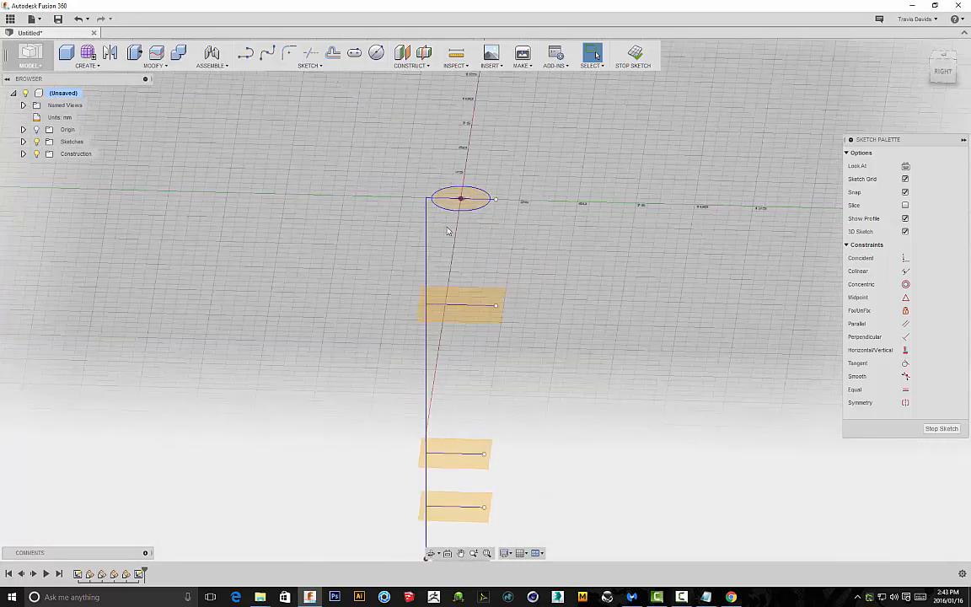
{"action": "middle_click_drag", "start_coordinate": [552, 219], "coordinate": [447, 190], "text": "shift"}
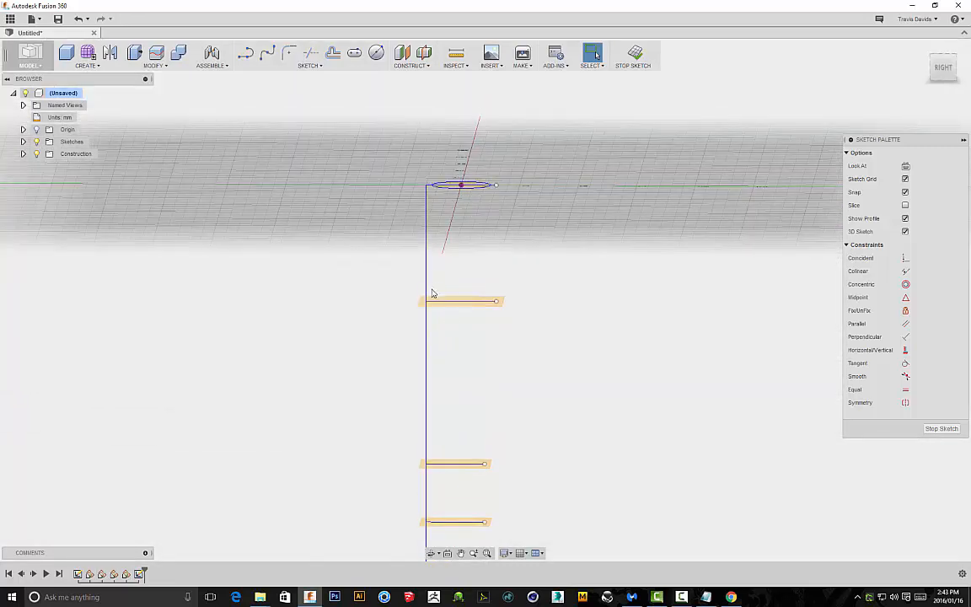
{"action": "mouse_move", "coordinate": [472, 179]}
{"action": "middle_mouse_down", "text": "shift"}
{"action": "mouse_move", "coordinate": [579, 227]}
{"action": "mouse_move", "coordinate": [401, 263]}
{"action": "middle_mouse_up", "text": "shift"}
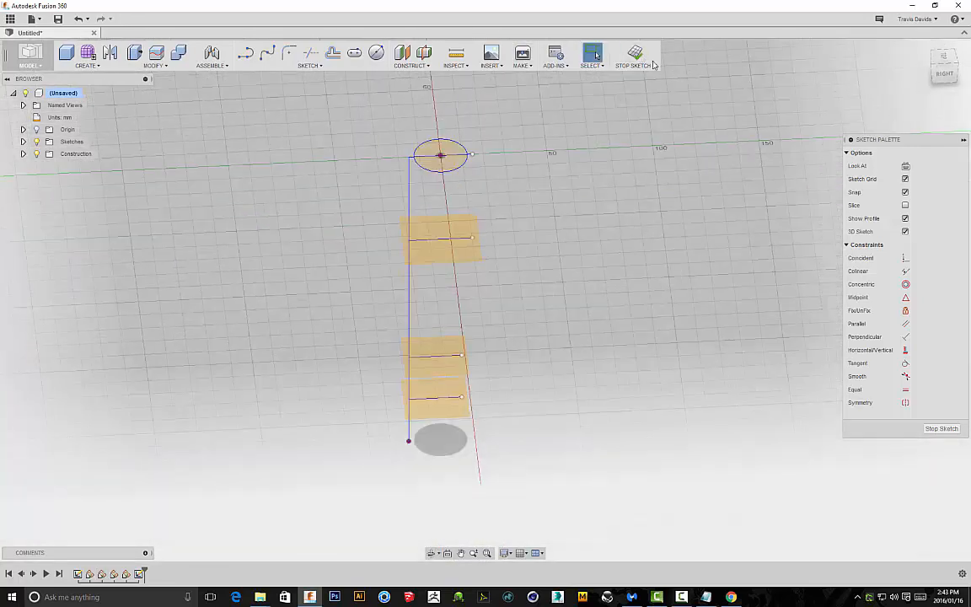
{"action": "left_click", "coordinate": [651, 64]}
- Sketch a 22 mm by 28 mm center rectangle on the second plane from the top, centered on its line's midpoint, and finish the sketch
{"action": "left_click", "coordinate": [309, 65]}
{"action": "mouse_move", "coordinate": [334, 103]}
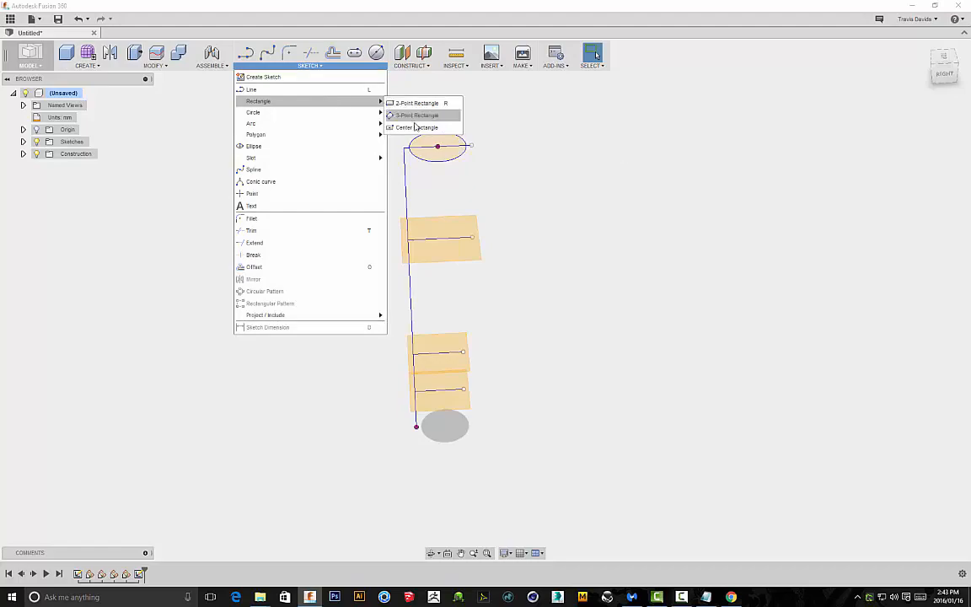
{"action": "left_click", "coordinate": [415, 126]}
{"action": "left_click", "coordinate": [465, 255]}
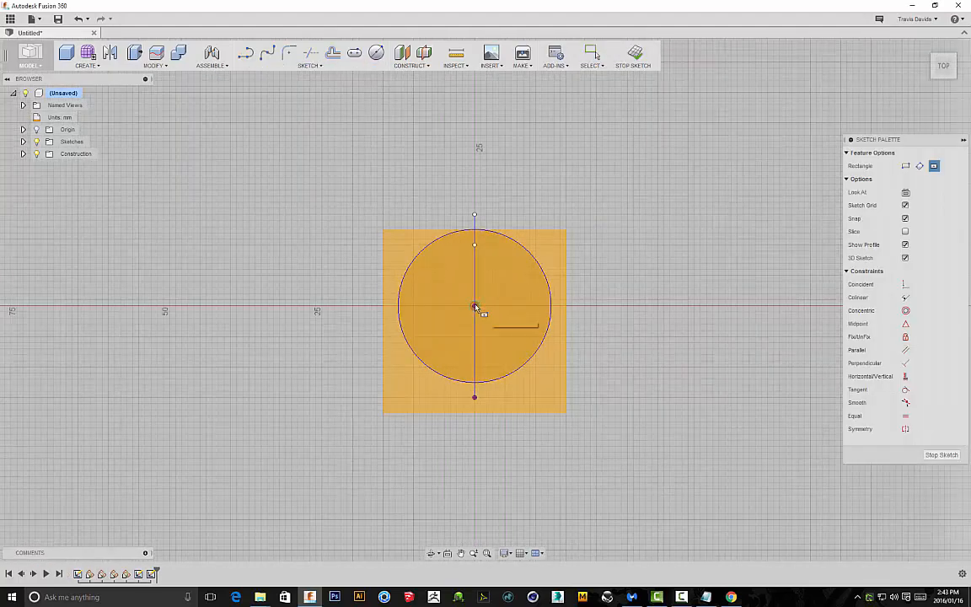
{"action": "left_click", "coordinate": [475, 307]}
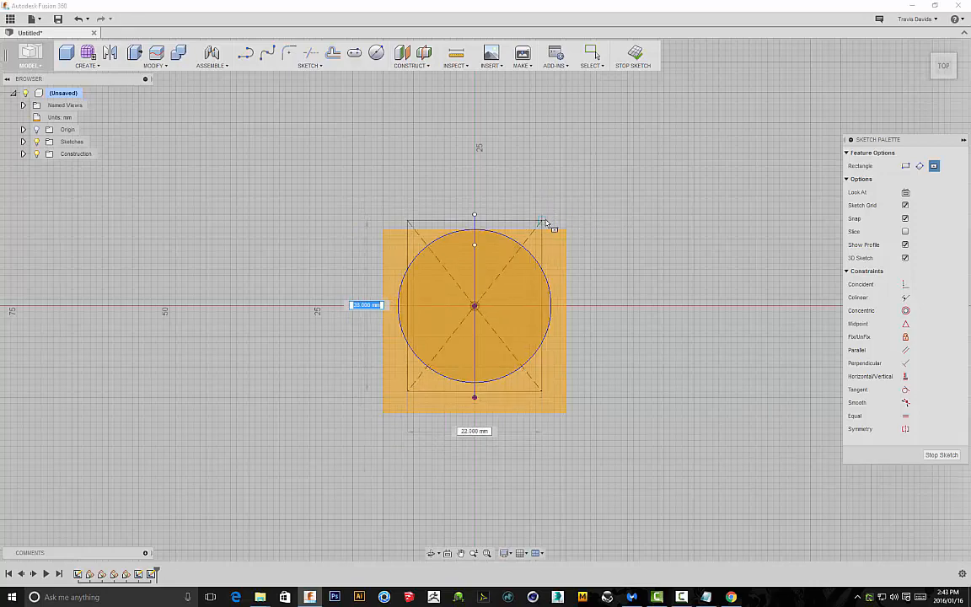
{"action": "left_click", "coordinate": [546, 223]}
{"action": "right_click", "coordinate": [592, 230]}
{"action": "left_click", "coordinate": [621, 232]}
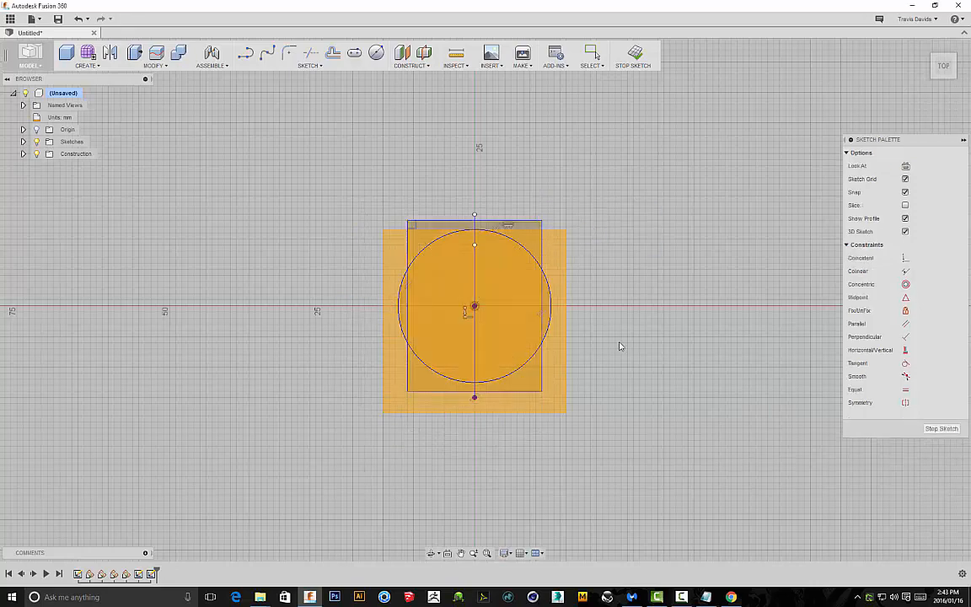
{"action": "mouse_move", "coordinate": [620, 347]}
{"action": "middle_mouse_down", "text": "shift"}
{"action": "mouse_move", "coordinate": [619, 289]}
{"action": "mouse_move", "coordinate": [576, 355]}
{"action": "middle_mouse_up", "text": "shift"}
{"action": "left_click", "coordinate": [623, 55]}
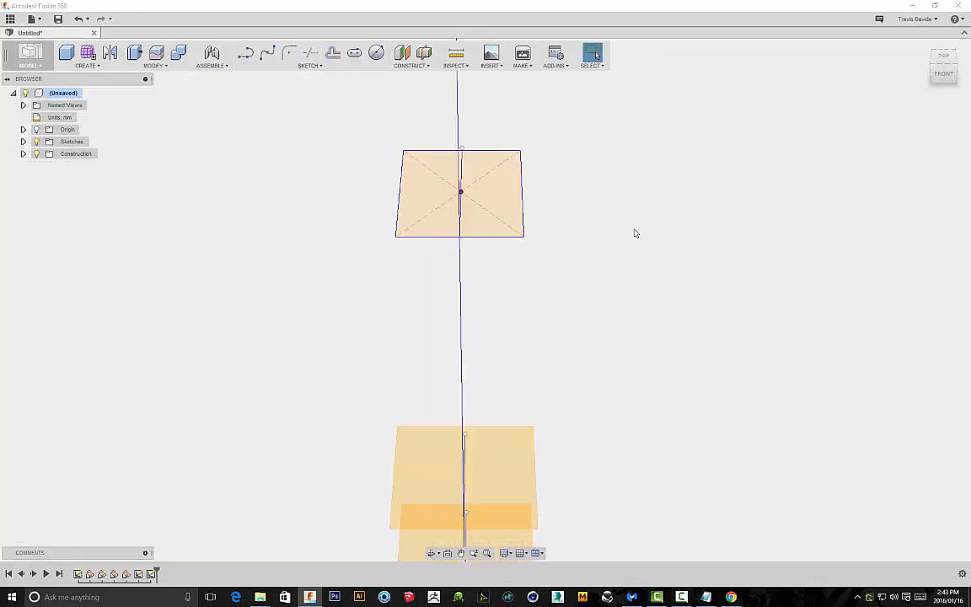
- Start a center diameter circle sketch on the third construction plane from the top
{"action": "mouse_move", "coordinate": [633, 232]}
{"action": "middle_mouse_down", "text": "shift"}
{"action": "mouse_move", "coordinate": [534, 384]}
{"action": "mouse_move", "coordinate": [630, 340]}
{"action": "mouse_move", "coordinate": [355, 97]}
{"action": "middle_mouse_up", "text": "shift"}
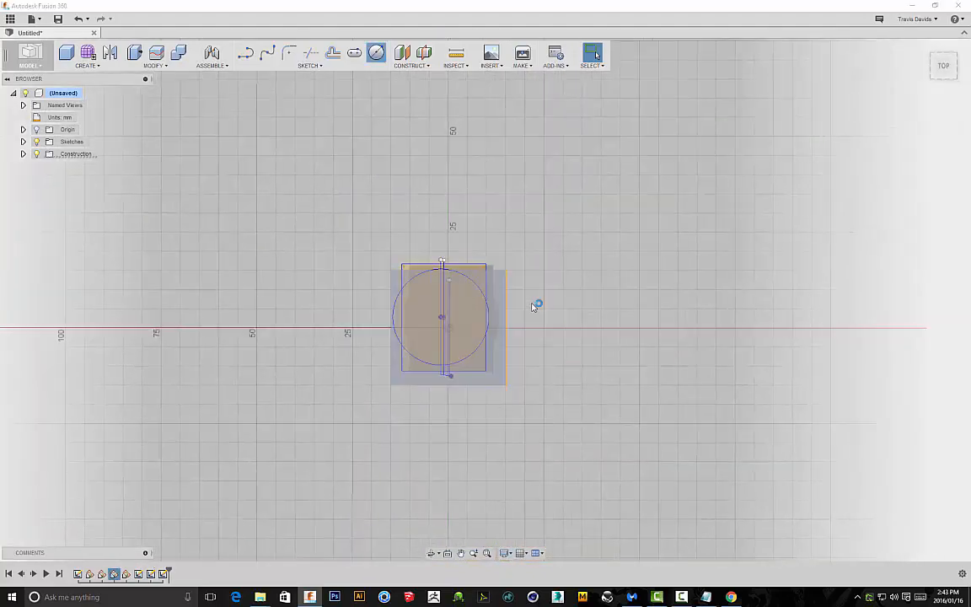
- Sketch a circle about 20 mm in diameter on the plane below the rectangle, centred on the existing profiles' centre point, and finish the sketch
{"action": "scroll", "coordinate": [445, 325], "scroll_direction": "up", "scroll_amount": 5}
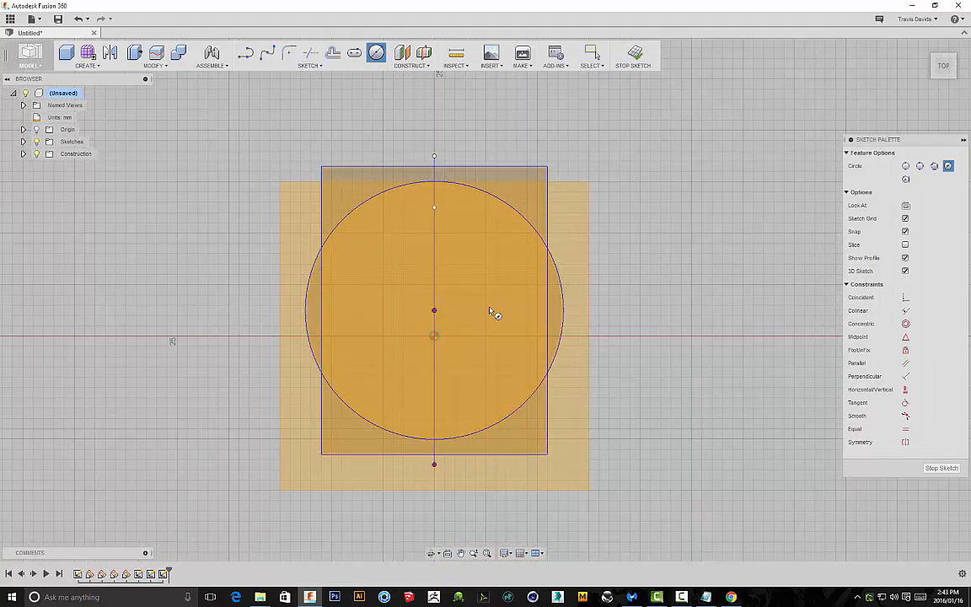
{"action": "left_click", "coordinate": [434, 335]}
{"action": "key", "text": "Escape"}
{"action": "middle_click_drag", "start_coordinate": [490, 123], "coordinate": [495, 169]}
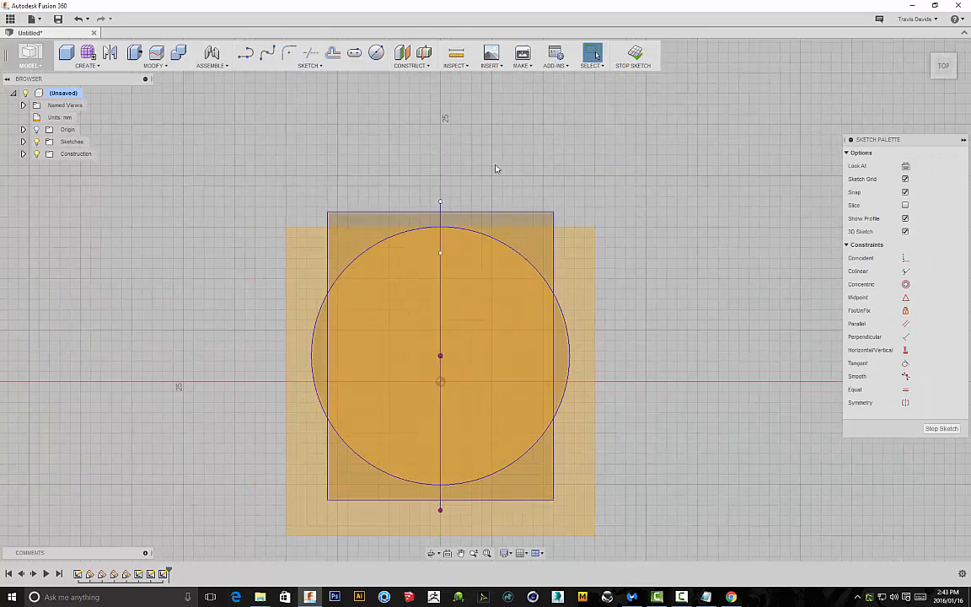
{"action": "left_click", "coordinate": [376, 53]}
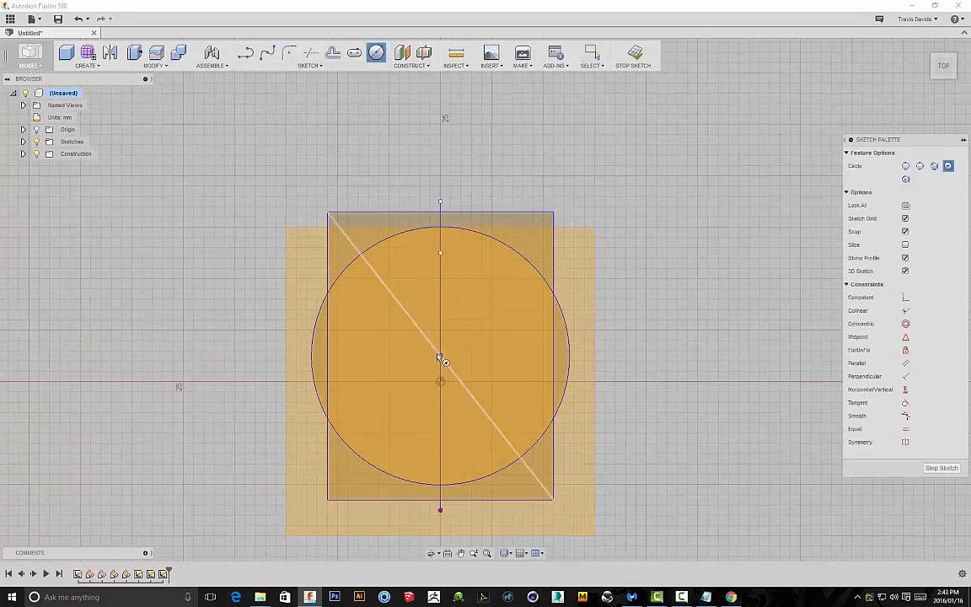
{"action": "left_click", "coordinate": [440, 356]}
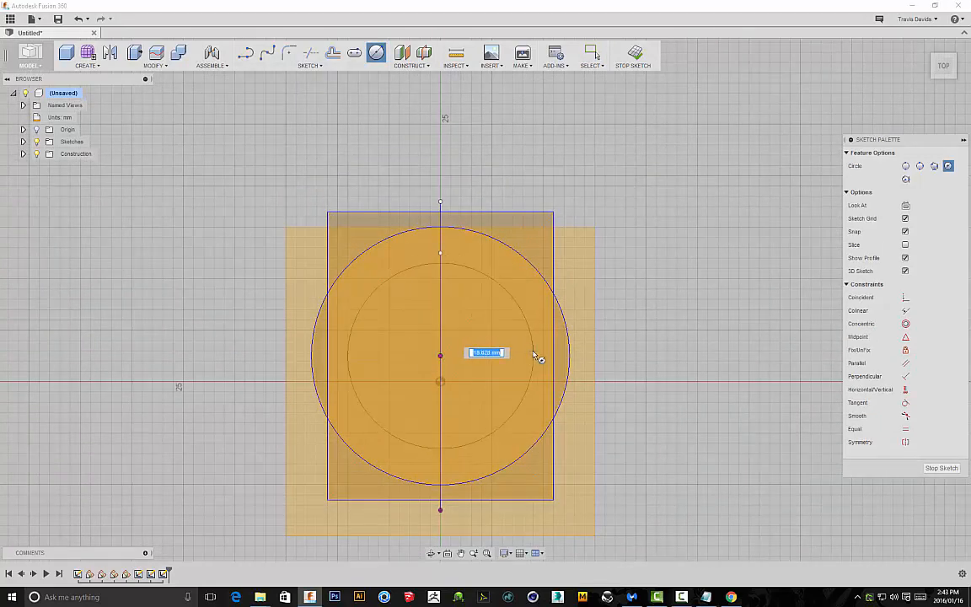
{"action": "left_click", "coordinate": [544, 353]}
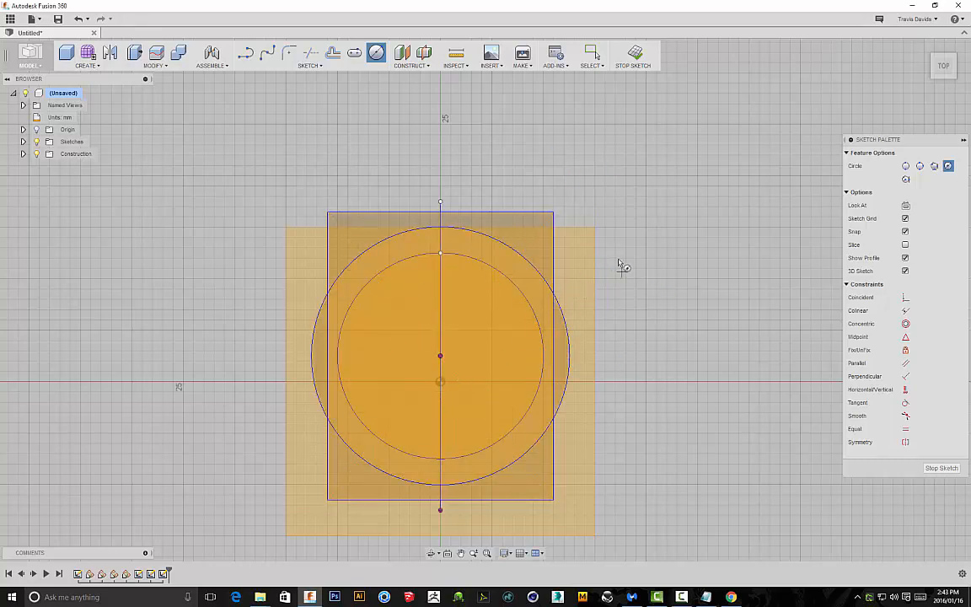
{"action": "right_click", "coordinate": [599, 137]}
{"action": "left_click", "coordinate": [653, 137]}
{"action": "left_click", "coordinate": [636, 55]}
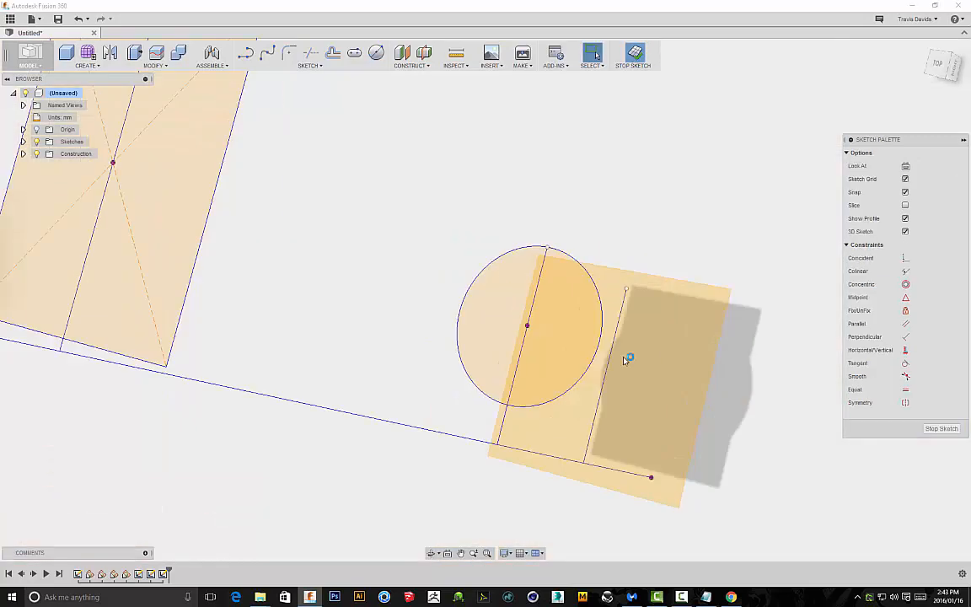
- Sketch a concentric circle about 8 mm in diameter on the lowest construction plane and finish the sketch
{"action": "left_click", "coordinate": [377, 54]}
{"action": "left_click", "coordinate": [446, 337]}
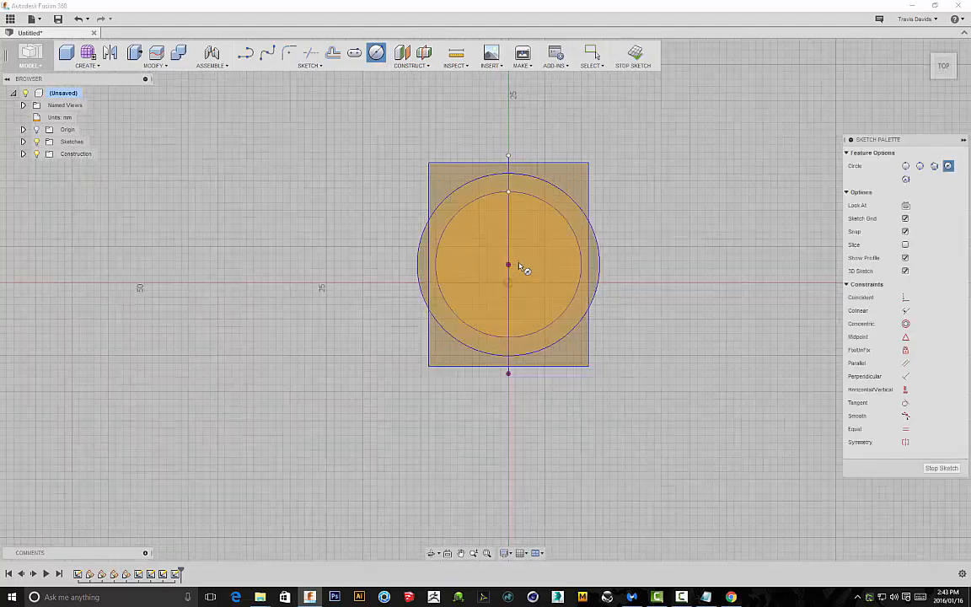
{"action": "left_click", "coordinate": [505, 267]}
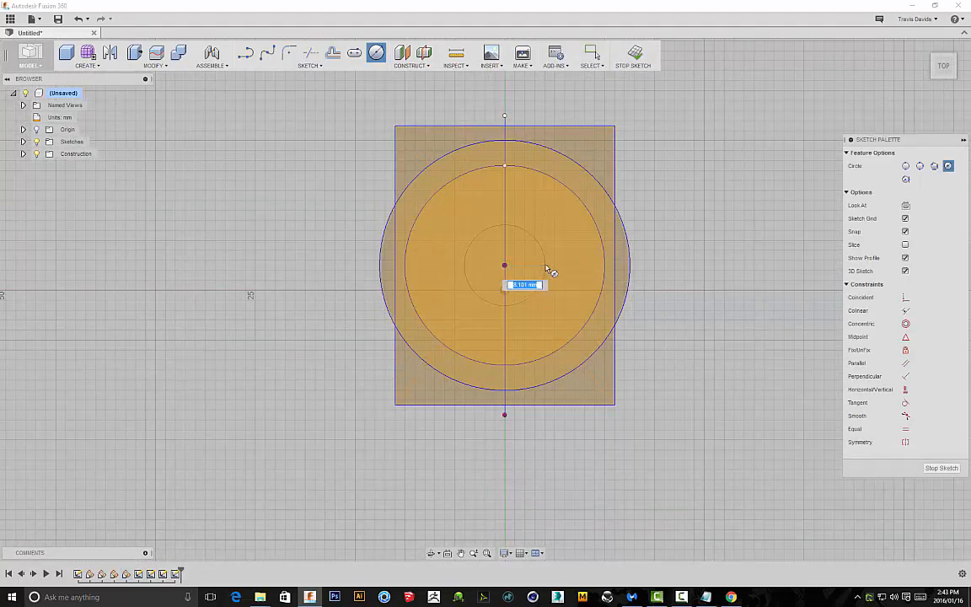
{"action": "left_click", "coordinate": [540, 274]}
{"action": "right_click", "coordinate": [664, 190]}
{"action": "left_click", "coordinate": [692, 183]}
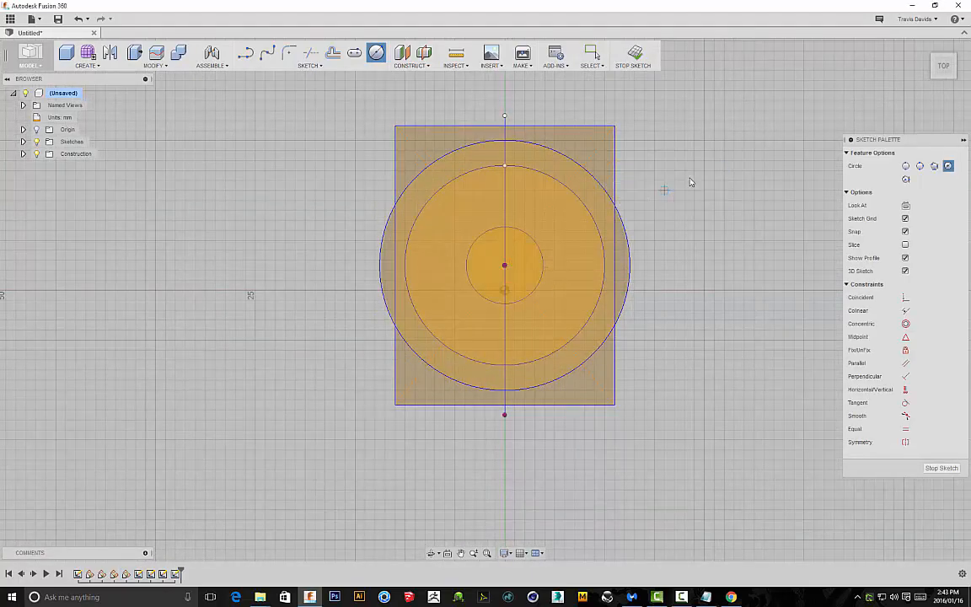
{"action": "left_click", "coordinate": [634, 55]}
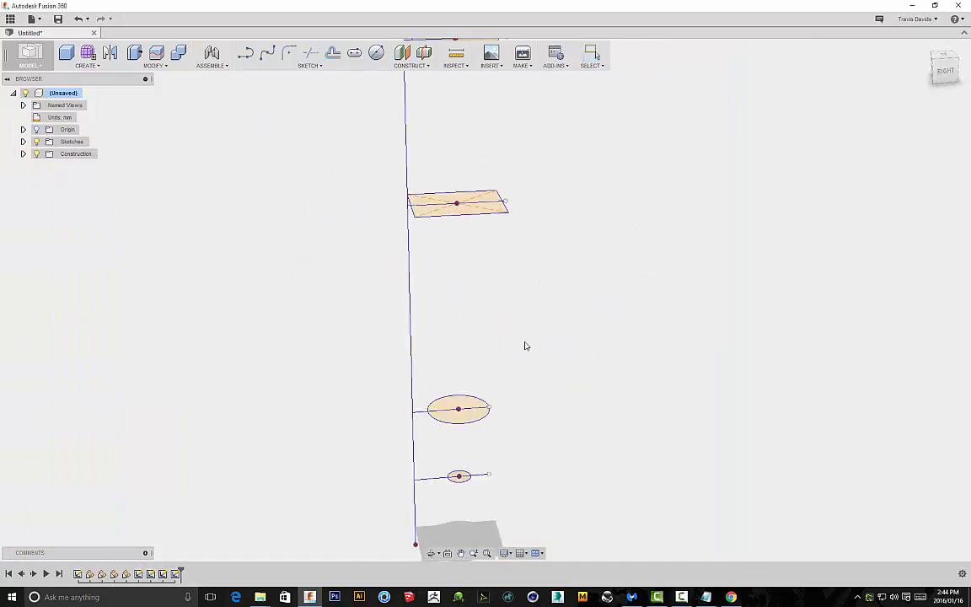
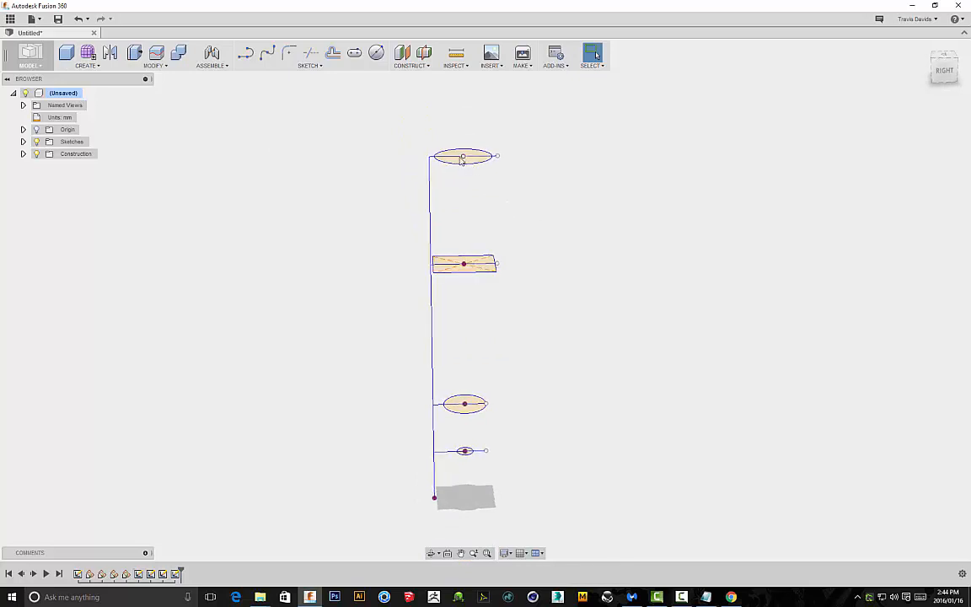
- Start a Loft with the uppermost circle as the first profile and the rectangle as the second
{"action": "left_click", "coordinate": [86, 65]}
{"action": "left_click", "coordinate": [72, 185]}
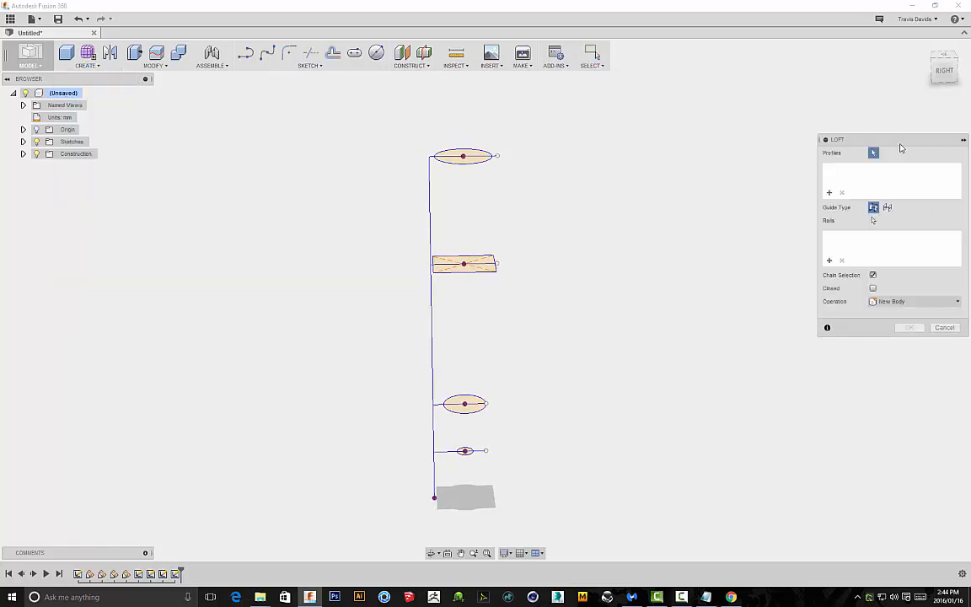
{"action": "scroll", "coordinate": [485, 160], "scroll_direction": "up", "scroll_amount": 3}
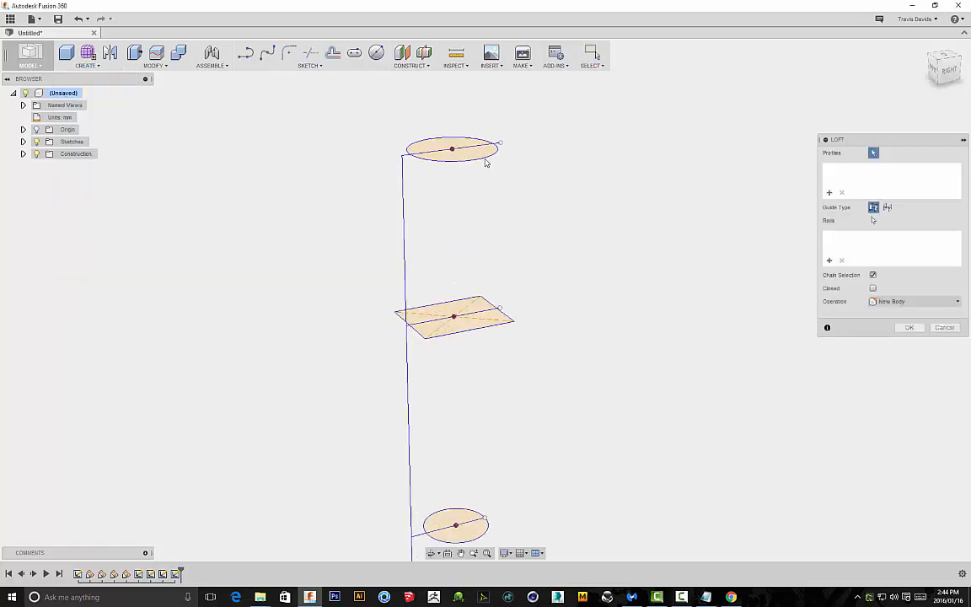
{"action": "left_click", "coordinate": [480, 156]}
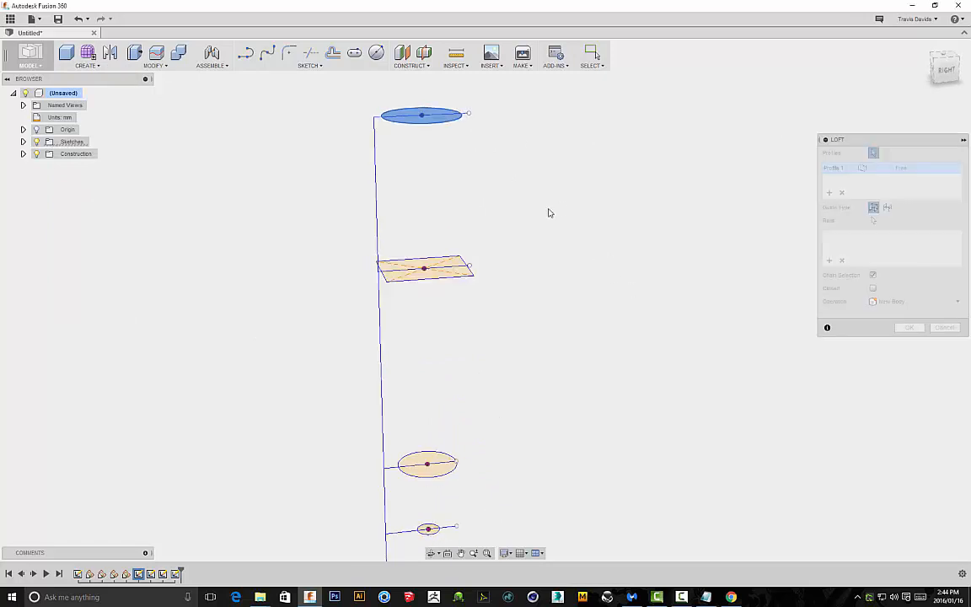
{"action": "left_click", "coordinate": [463, 278]}
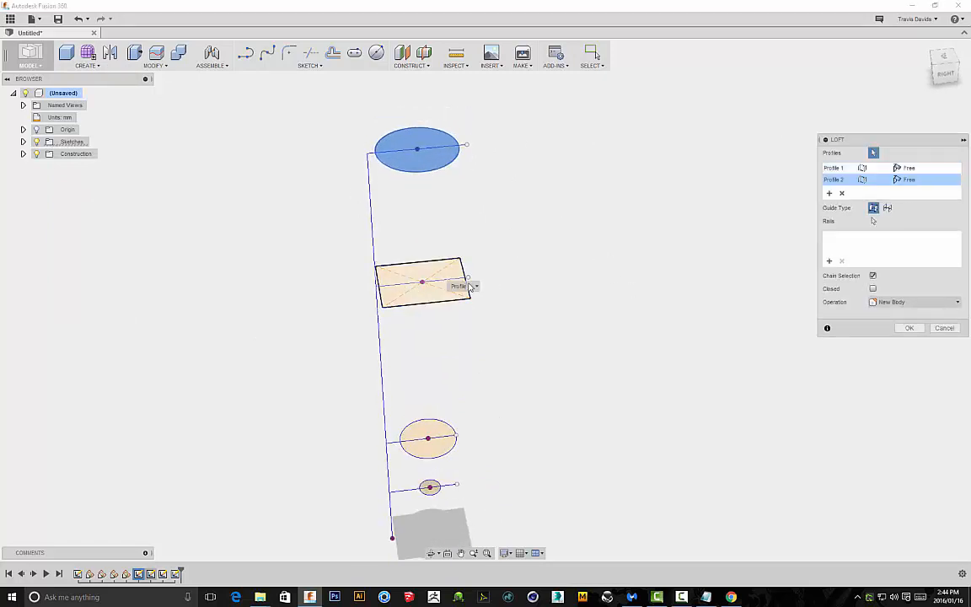
- Add the 20 mm circle and the small lowest circle as further loft profiles and create the loft as a new body
{"action": "middle_click_drag", "start_coordinate": [405, 191], "coordinate": [425, 129], "text": "shift"}
{"action": "scroll", "coordinate": [514, 248], "scroll_direction": "down", "scroll_amount": 3}
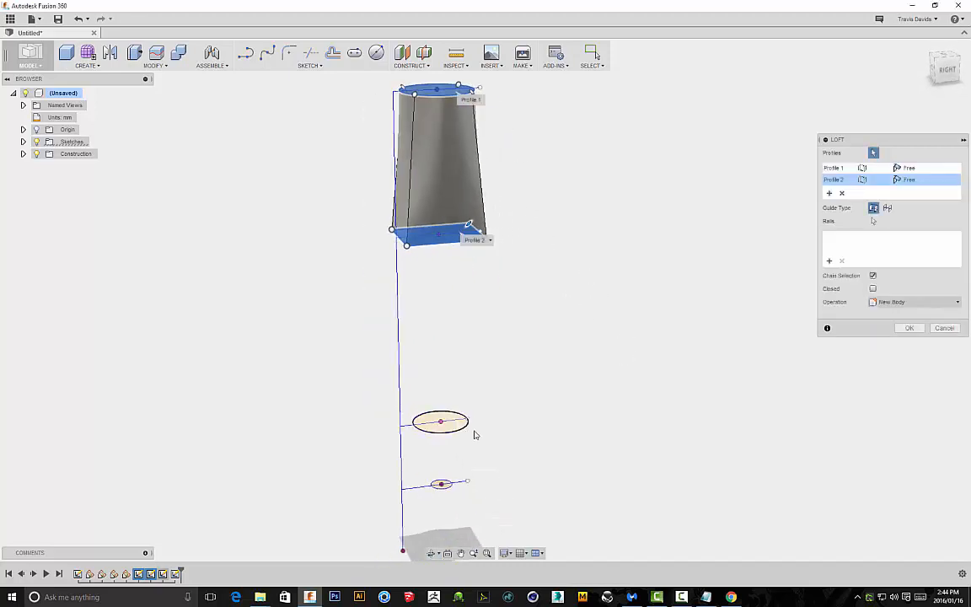
{"action": "left_click", "coordinate": [456, 424]}
{"action": "scroll", "coordinate": [455, 472], "scroll_direction": "up", "scroll_amount": 5}
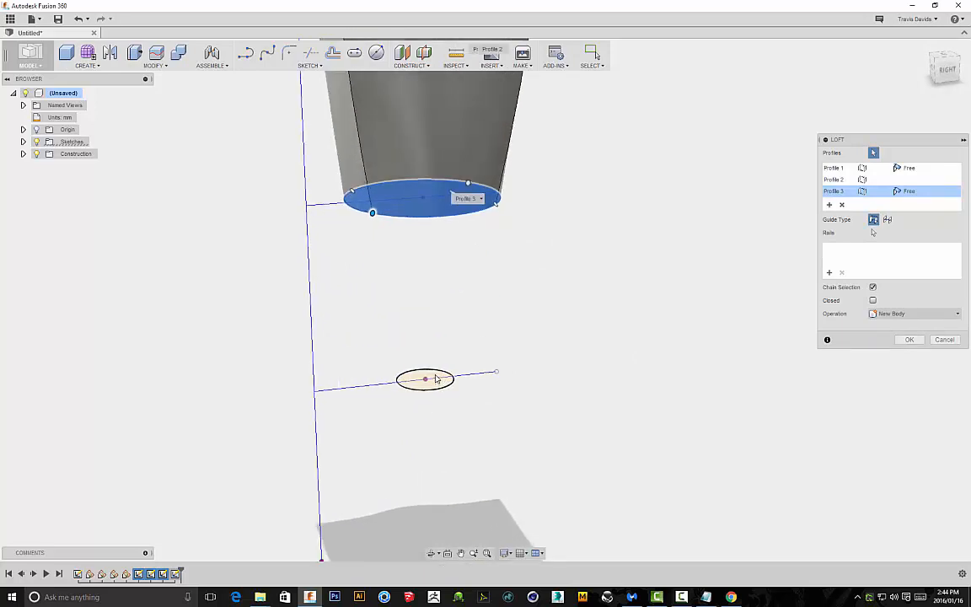
{"action": "left_click", "coordinate": [436, 380]}
{"action": "scroll", "coordinate": [494, 334], "scroll_direction": "down", "scroll_amount": 3}
{"action": "middle_click_drag", "start_coordinate": [553, 275], "coordinate": [567, 306]}
{"action": "scroll", "coordinate": [531, 329], "scroll_direction": "down", "scroll_amount": 3}
{"action": "scroll", "coordinate": [565, 219], "scroll_direction": "up", "scroll_amount": 2}
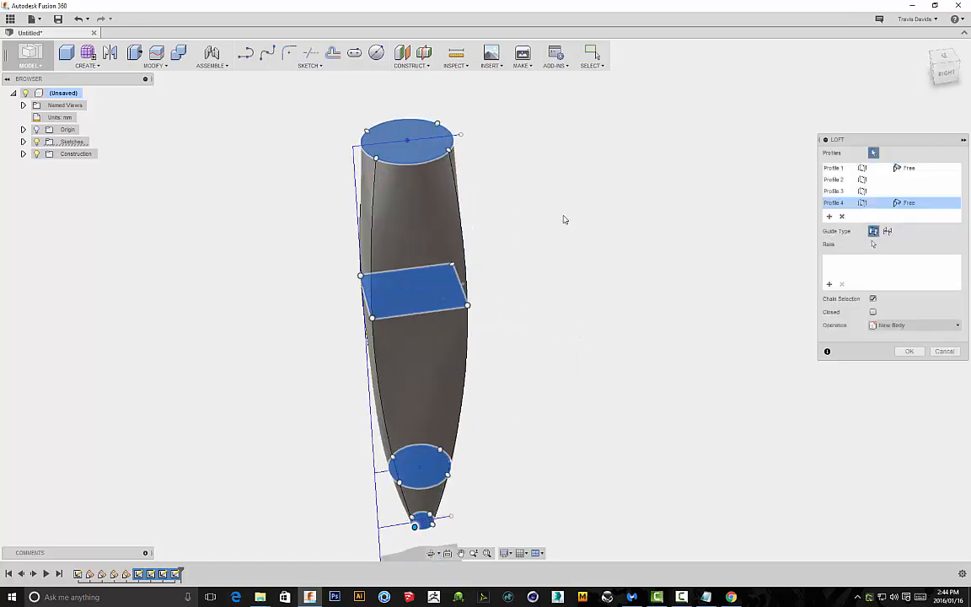
{"action": "mouse_move", "coordinate": [564, 219]}
{"action": "middle_mouse_down", "text": "shift"}
{"action": "mouse_move", "coordinate": [603, 204]}
{"action": "mouse_move", "coordinate": [576, 207]}
{"action": "mouse_move", "coordinate": [554, 240]}
{"action": "mouse_move", "coordinate": [559, 258]}
{"action": "mouse_move", "coordinate": [554, 227]}
{"action": "mouse_move", "coordinate": [470, 178]}
{"action": "mouse_move", "coordinate": [546, 195]}
{"action": "mouse_move", "coordinate": [563, 239]}
{"action": "middle_mouse_up", "text": "shift"}
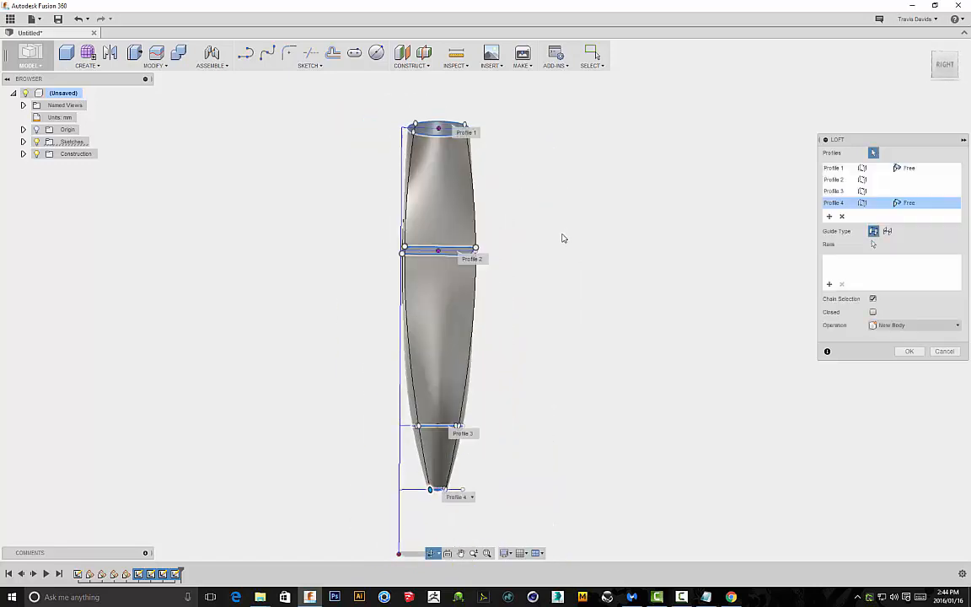
{"action": "left_click", "coordinate": [910, 351]}
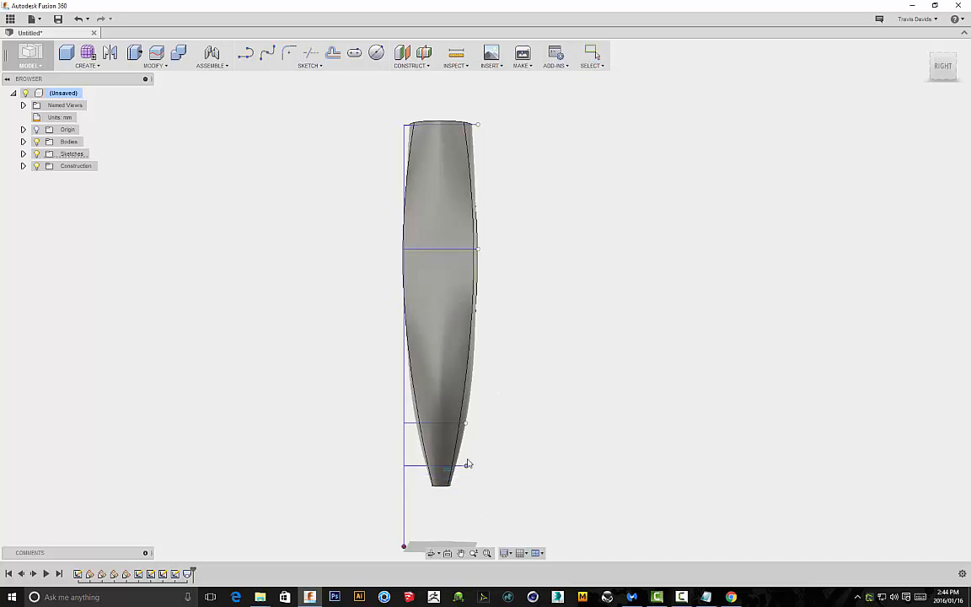
- Reshape the loft by sliding the lowest profile line down and repositioning the third and second profile lines along the vertical path
{"action": "left_click_drag", "start_coordinate": [468, 459], "coordinate": [469, 477]}
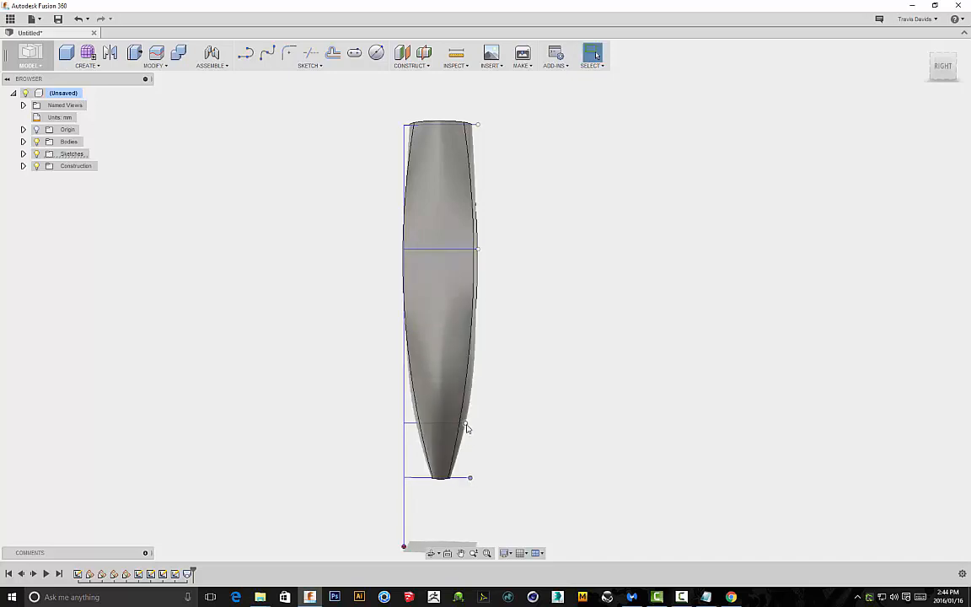
{"action": "left_click_drag", "start_coordinate": [474, 364], "coordinate": [475, 340]}
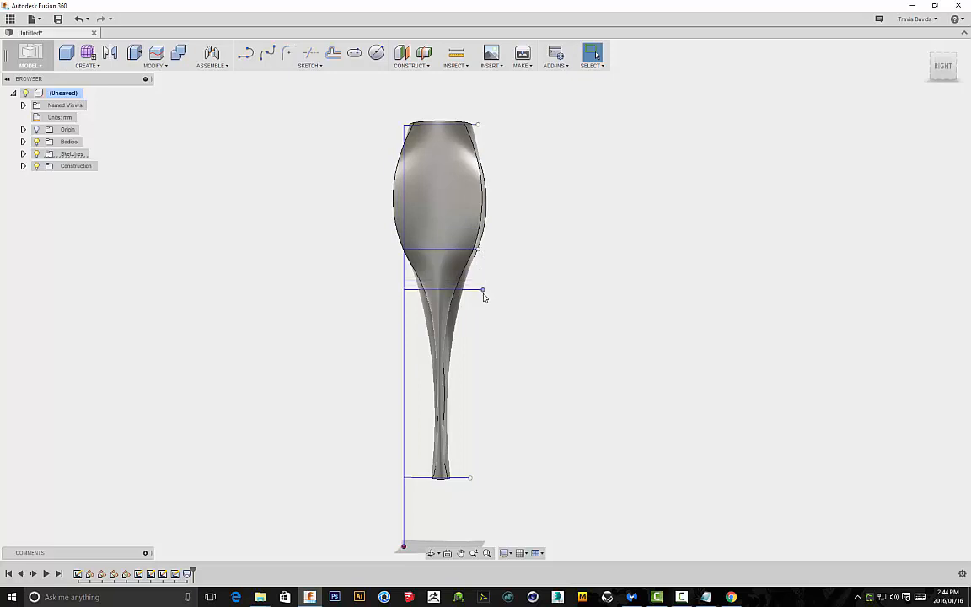
{"action": "mouse_move", "coordinate": [569, 271]}
{"action": "middle_mouse_down", "text": "shift"}
{"action": "mouse_move", "coordinate": [505, 287]}
{"action": "mouse_move", "coordinate": [398, 280]}
{"action": "mouse_move", "coordinate": [576, 264]}
{"action": "mouse_move", "coordinate": [546, 308]}
{"action": "mouse_move", "coordinate": [567, 265]}
{"action": "middle_mouse_up", "text": "shift"}
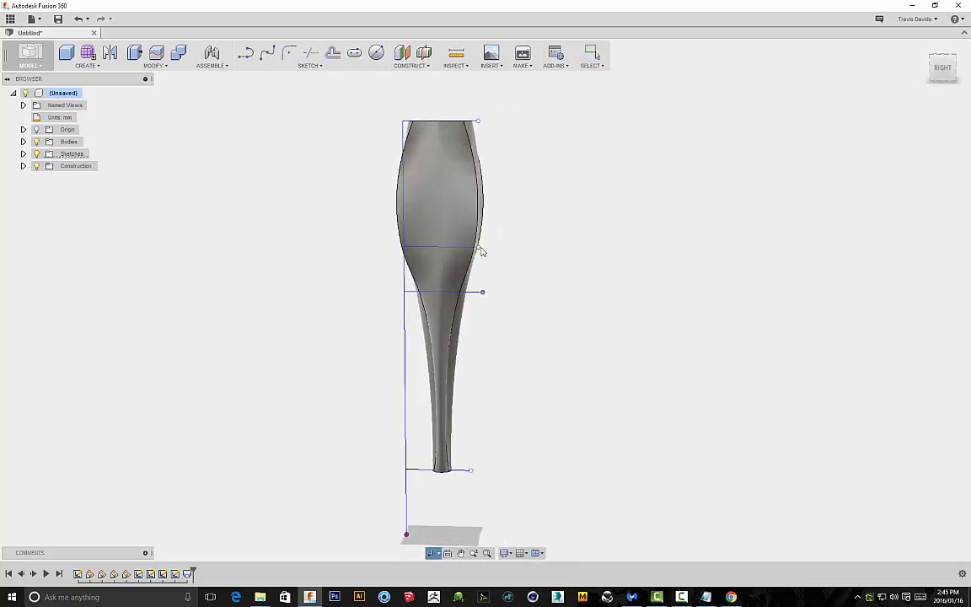
{"action": "left_click_drag", "start_coordinate": [482, 231], "coordinate": [486, 204]}
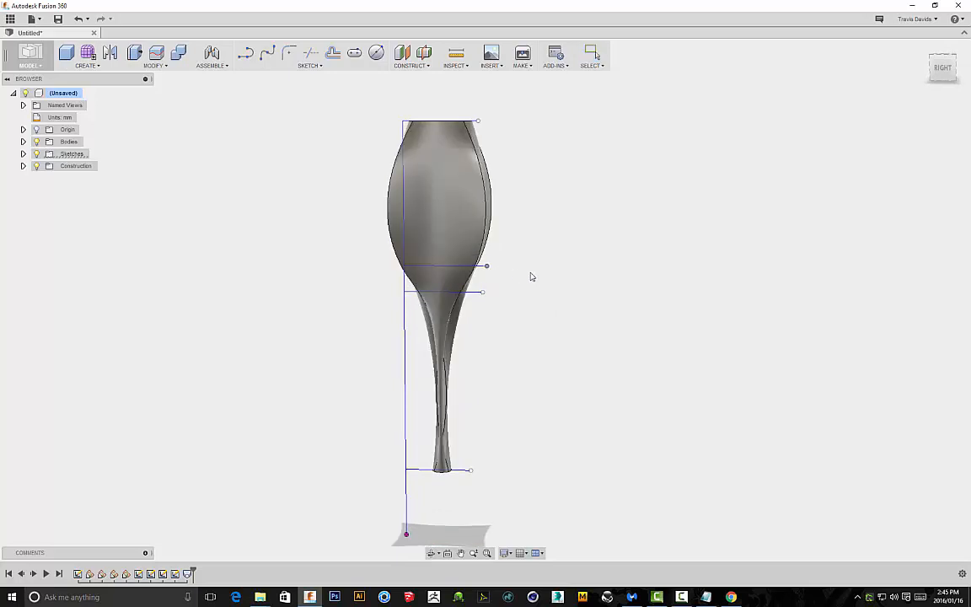
{"action": "middle_click_drag", "start_coordinate": [489, 248], "coordinate": [573, 216], "text": "shift"}
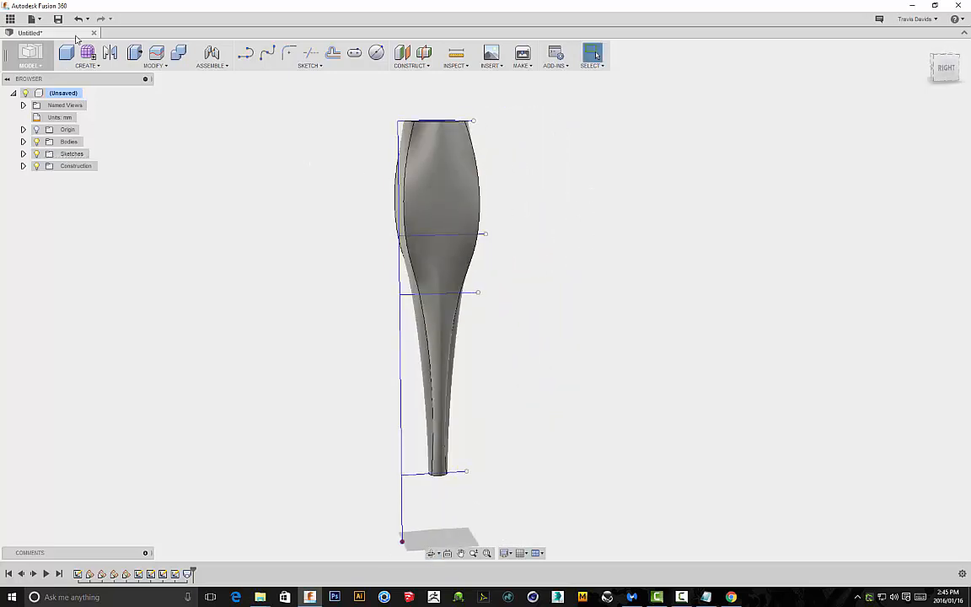
- Create a new empty design and close the loft design without saving it
{"action": "left_click", "coordinate": [43, 20]}
{"action": "left_click", "coordinate": [44, 34]}
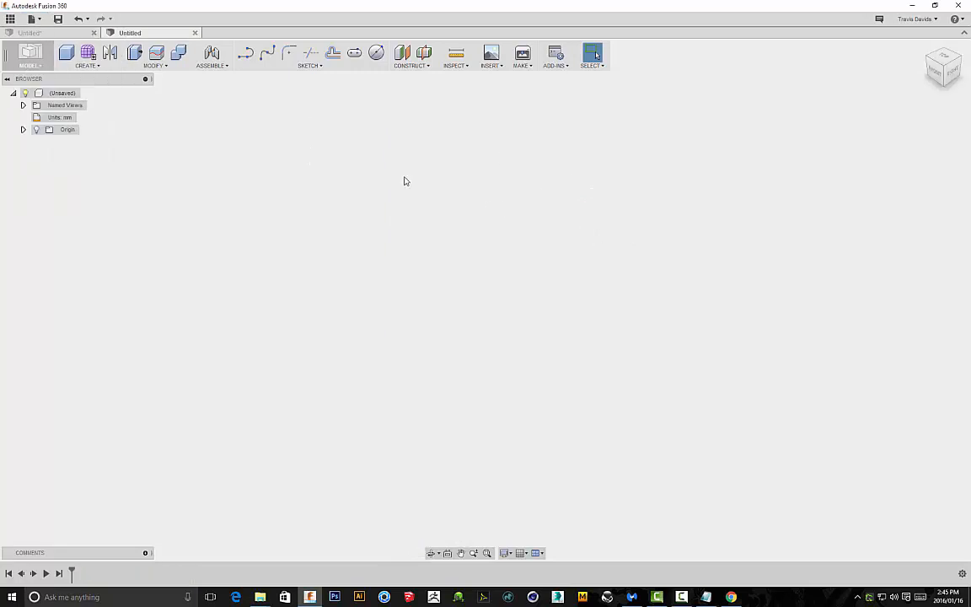
{"action": "left_click", "coordinate": [93, 32]}
{"action": "left_click", "coordinate": [492, 310]}
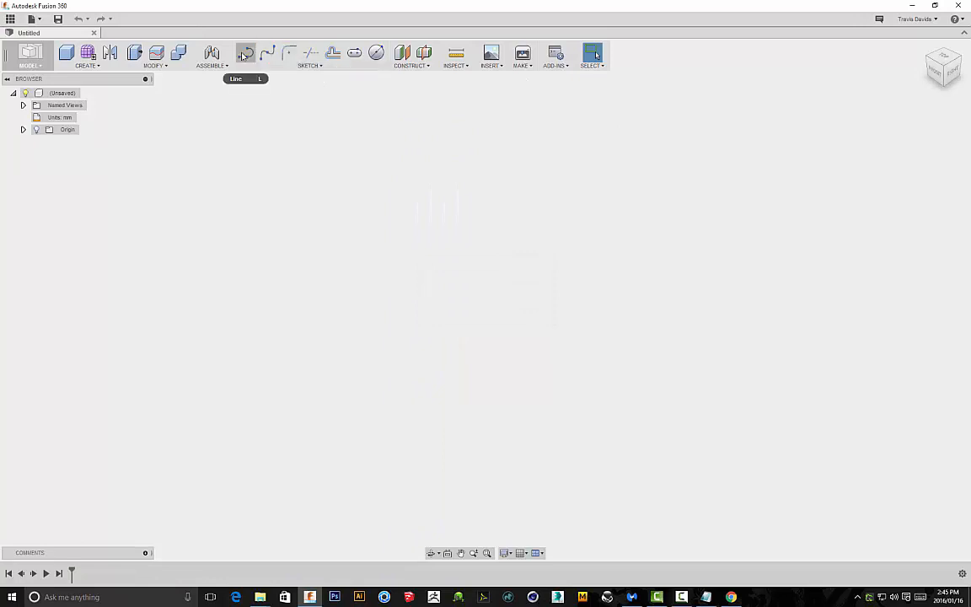
- Sketch a four-point spline on the right plane, about 350 mm wide and ending on the horizontal axis, and finish the sketch
{"action": "left_click", "coordinate": [267, 54]}
{"action": "left_click", "coordinate": [468, 290]}
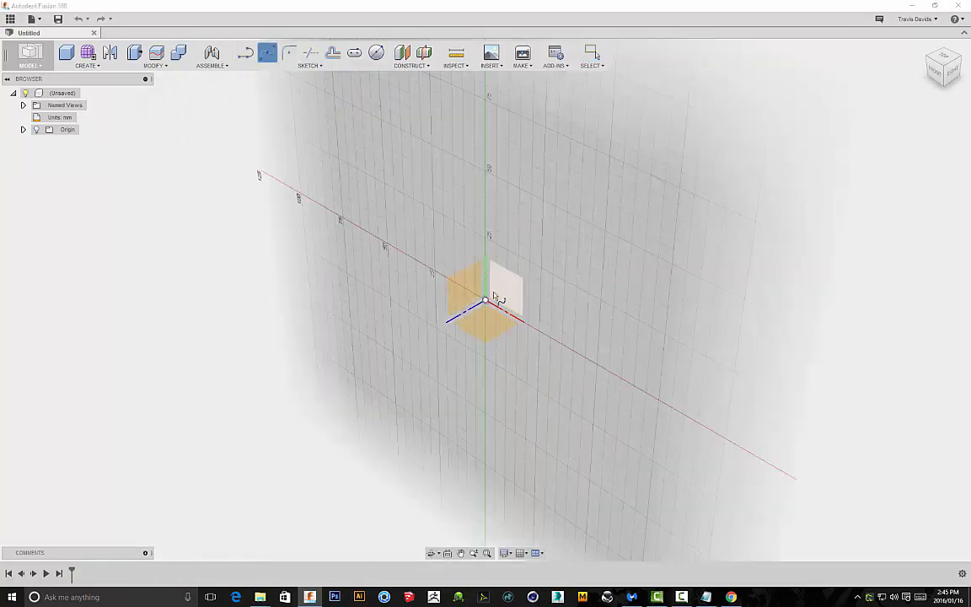
{"action": "left_click", "coordinate": [467, 290]}
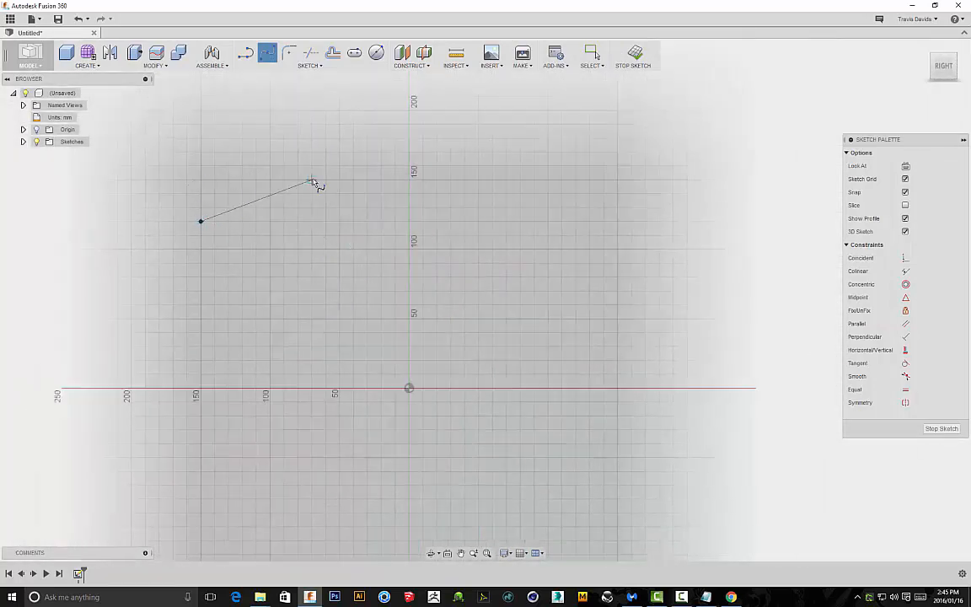
{"action": "left_click", "coordinate": [519, 318]}
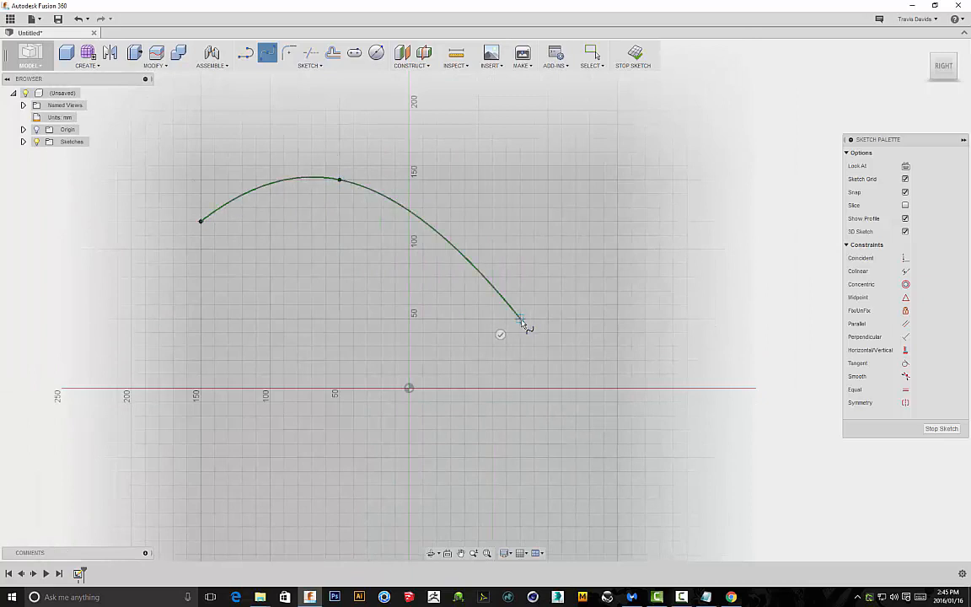
{"action": "left_click", "coordinate": [687, 388]}
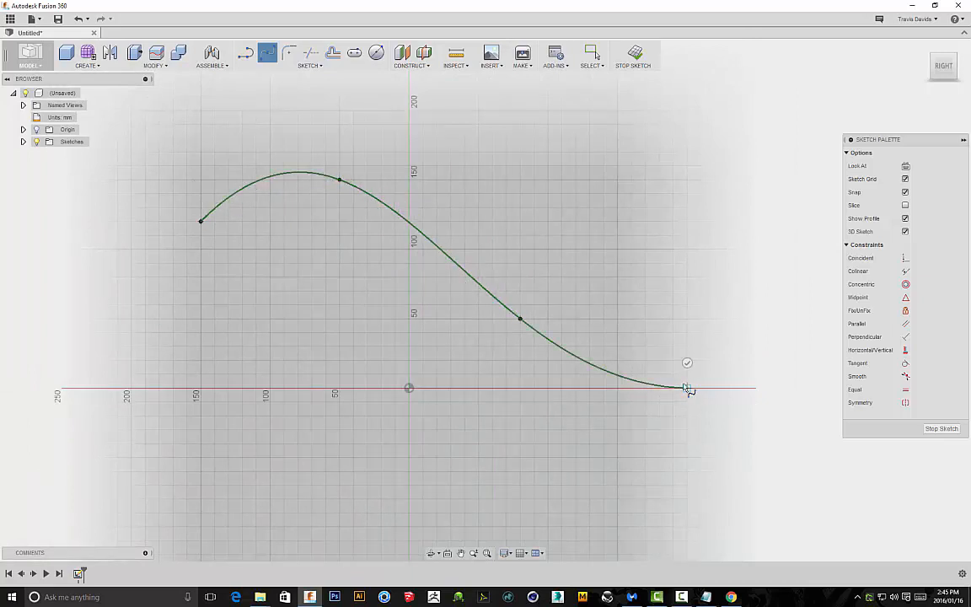
{"action": "right_click", "coordinate": [642, 268]}
{"action": "left_click", "coordinate": [685, 271]}
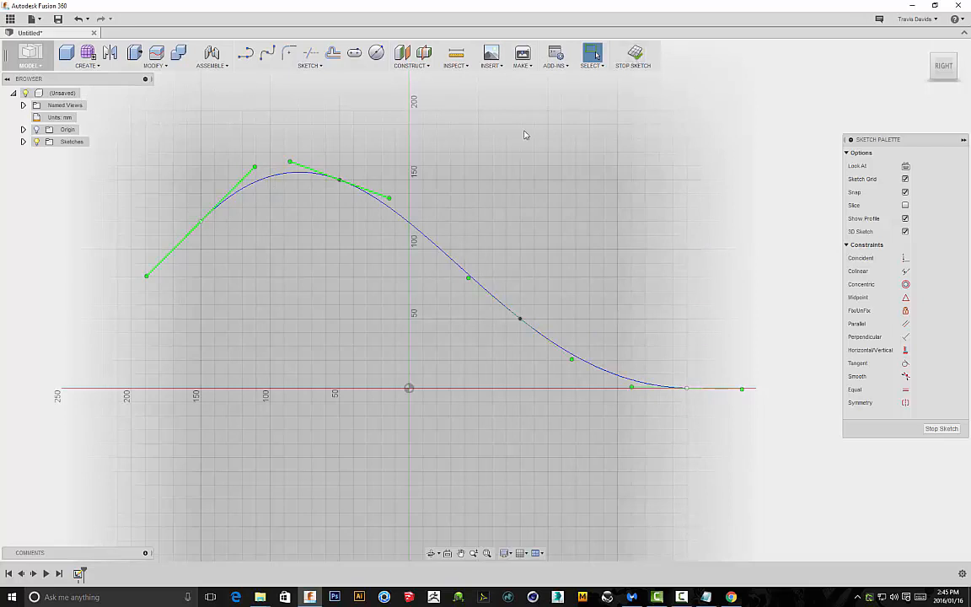
{"action": "left_click", "coordinate": [630, 61]}
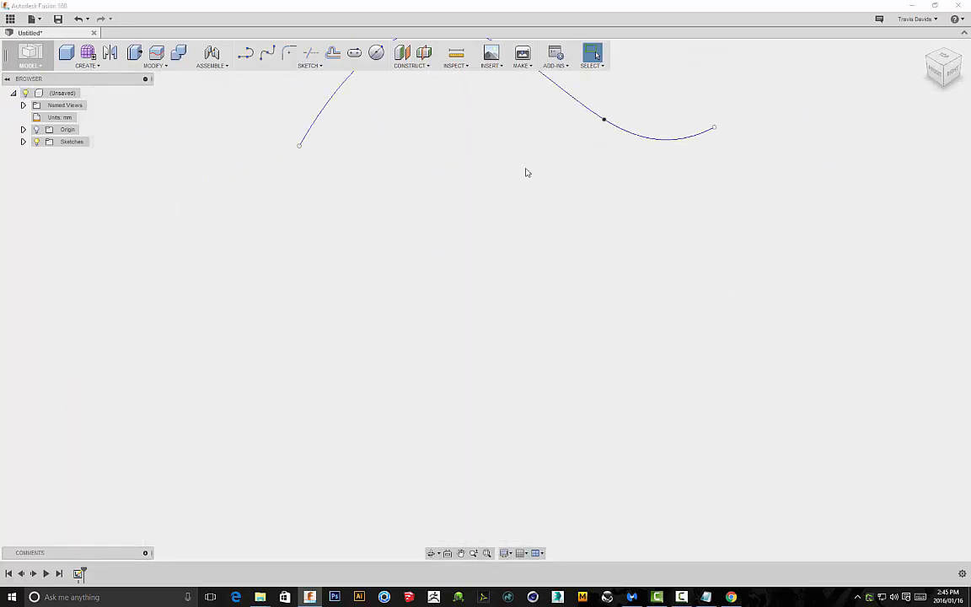
- Construct a Plane Along Path at the raised start of the spline, at distance 0.00
{"action": "left_click", "coordinate": [422, 68]}
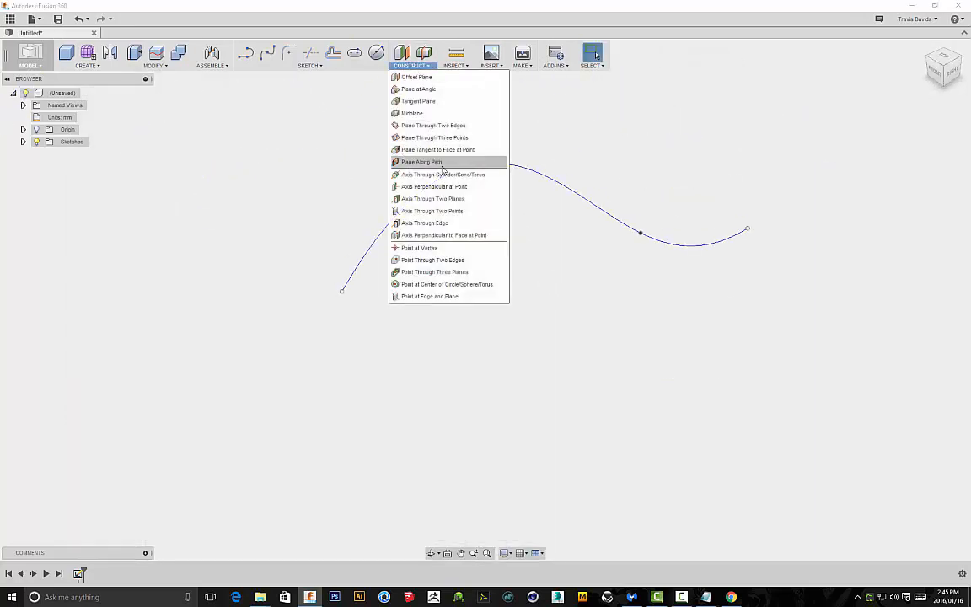
{"action": "middle_click_drag", "start_coordinate": [676, 161], "coordinate": [523, 109], "text": "shift"}
{"action": "left_click", "coordinate": [408, 67]}
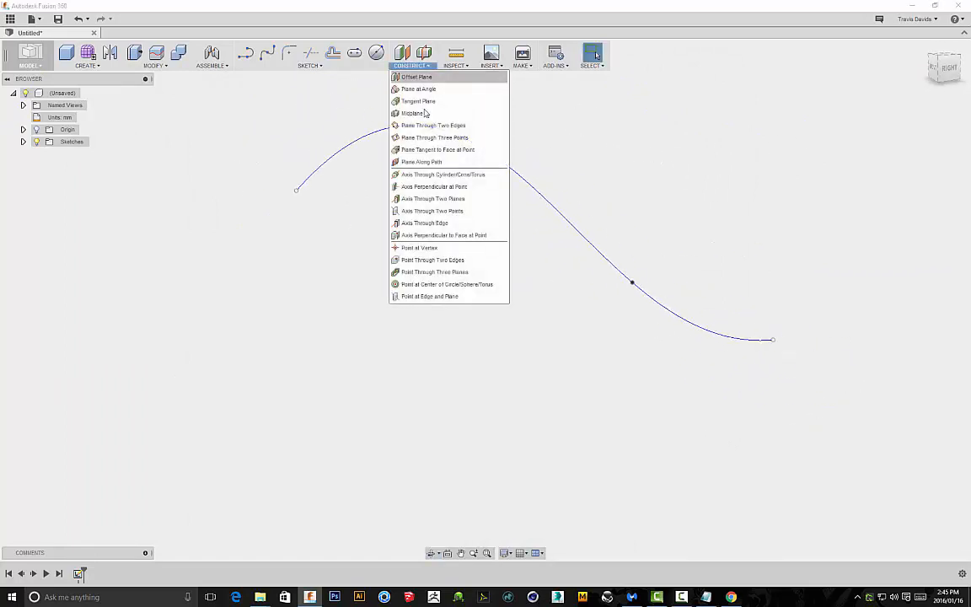
{"action": "left_click", "coordinate": [434, 158]}
{"action": "left_click", "coordinate": [323, 165]}
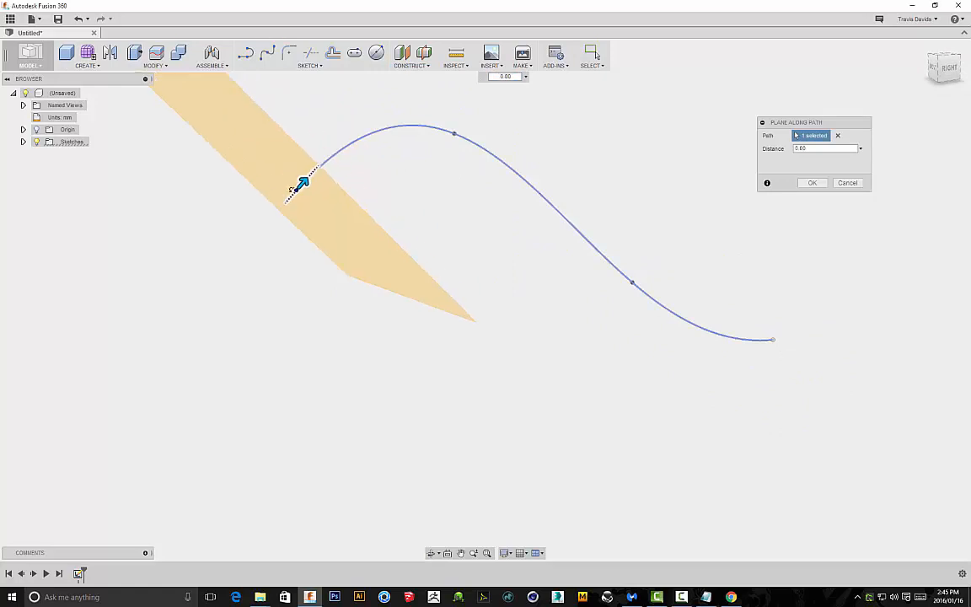
{"action": "left_click", "coordinate": [812, 183]}
- Sketch a circle about 30 mm in diameter on the new plane, centred on the spline's start point
{"action": "left_click", "coordinate": [375, 52]}
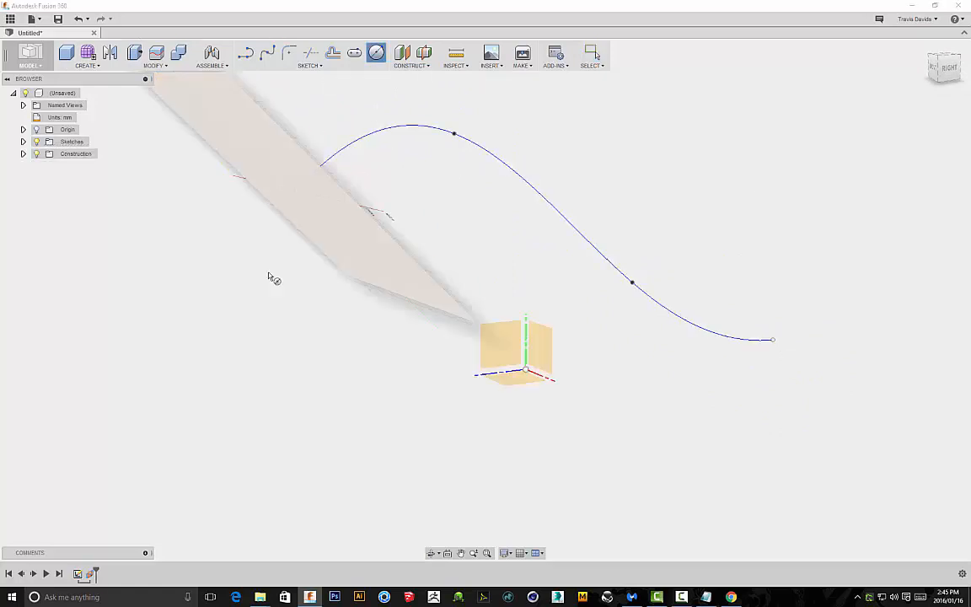
{"action": "left_click", "coordinate": [326, 220]}
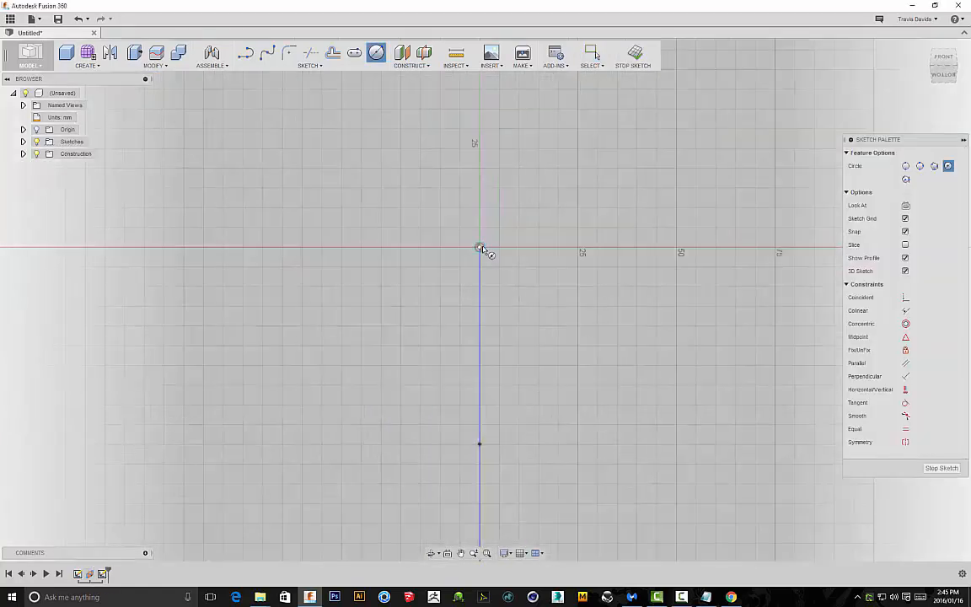
{"action": "left_click", "coordinate": [479, 247]}
{"action": "left_click", "coordinate": [541, 249]}
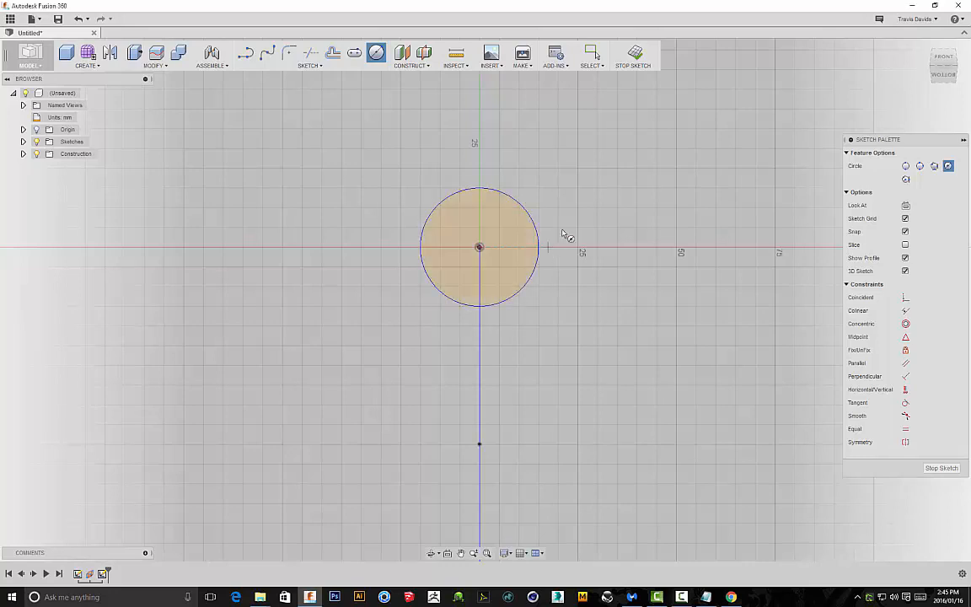
{"action": "right_click", "coordinate": [572, 199]}
{"action": "left_click", "coordinate": [602, 199]}
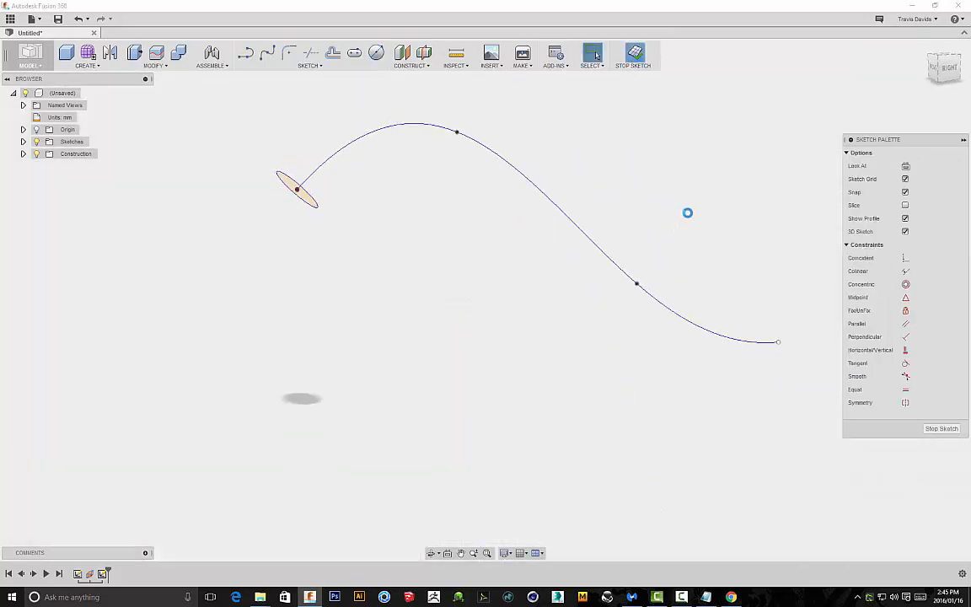
- Construct a second Plane Along Path at the far end of the spline, at distance 1.00
{"action": "left_click", "coordinate": [426, 67]}
{"action": "left_click", "coordinate": [400, 155]}
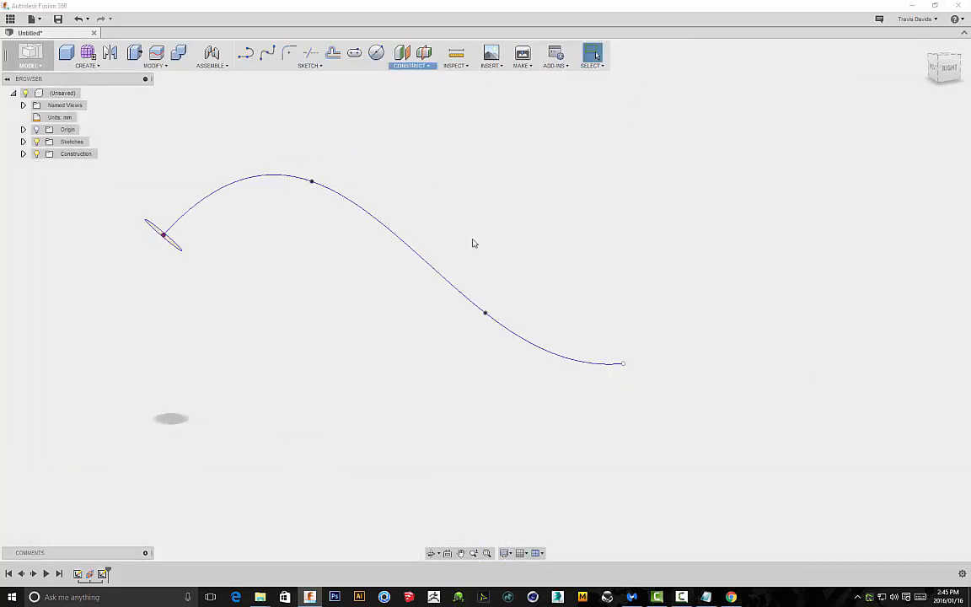
{"action": "left_click", "coordinate": [511, 334]}
{"action": "left_click_drag", "start_coordinate": [514, 333], "coordinate": [628, 361]}
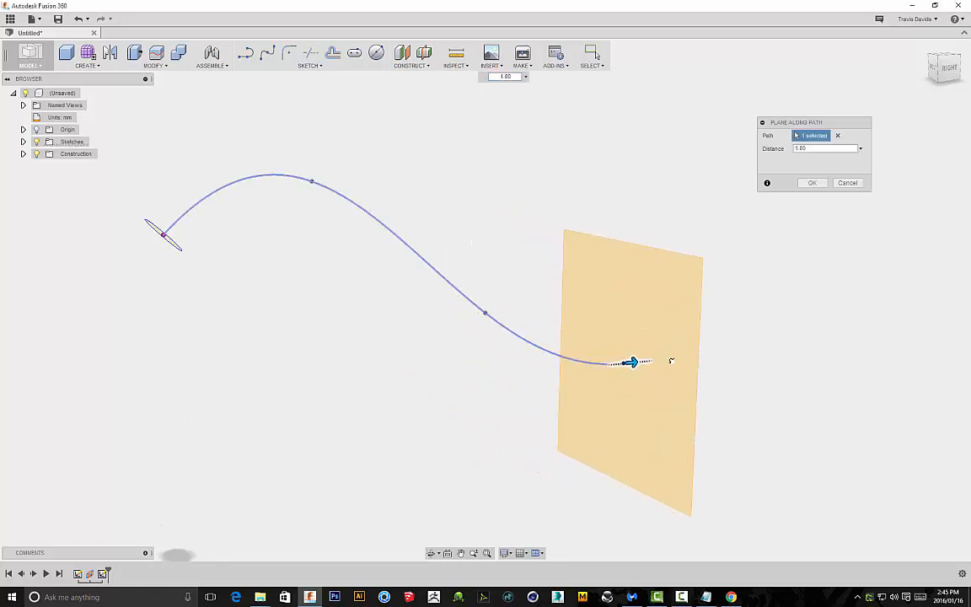
{"action": "key", "text": "Return"}
- Sketch a center rectangle about 70 by 50 mm on the second plane, centred on the spline's endpoint, and finish the sketch
{"action": "middle_click_drag", "start_coordinate": [721, 240], "coordinate": [597, 305], "text": "shift"}
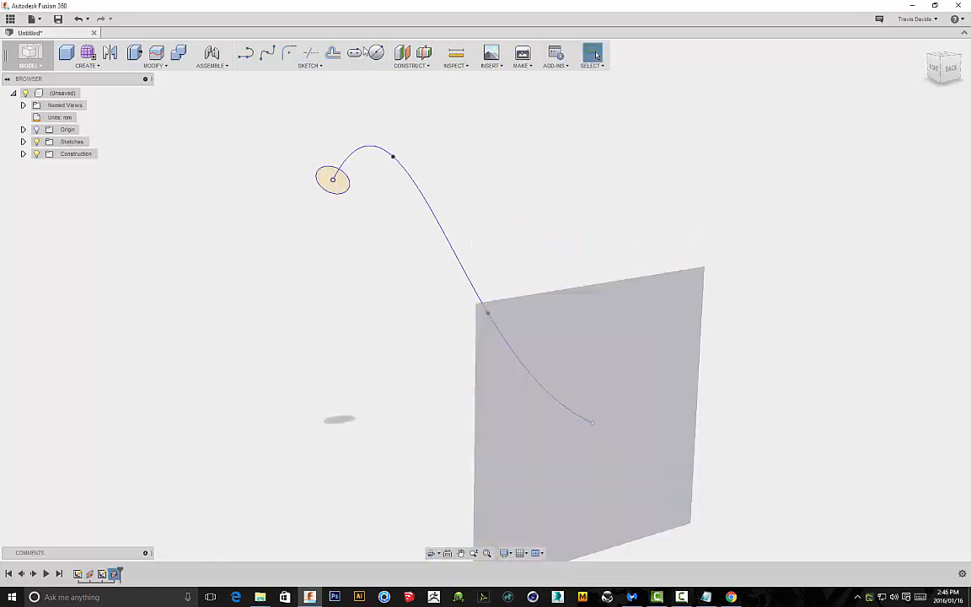
{"action": "left_click", "coordinate": [308, 66]}
{"action": "mouse_move", "coordinate": [334, 103]}
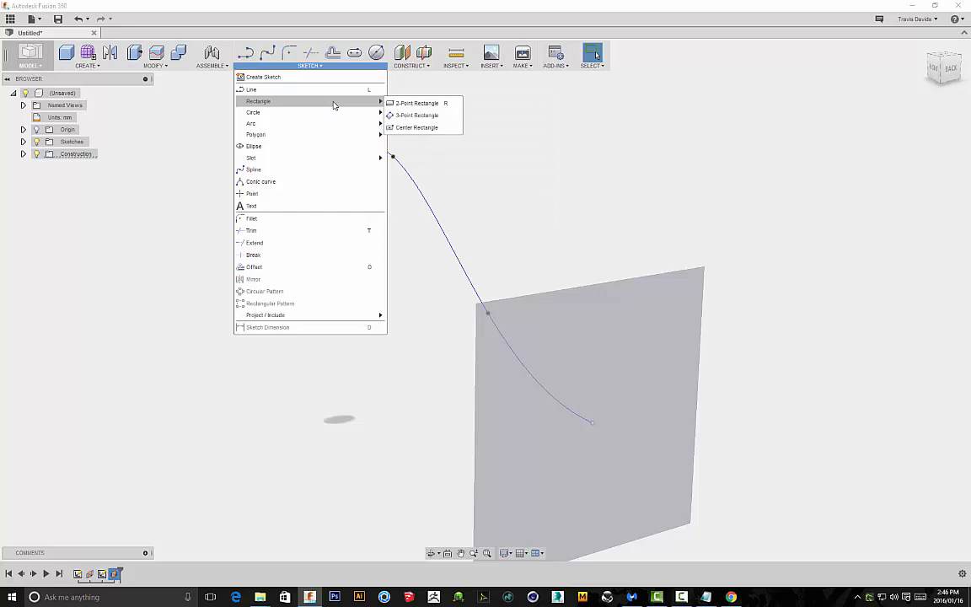
{"action": "left_click", "coordinate": [413, 127]}
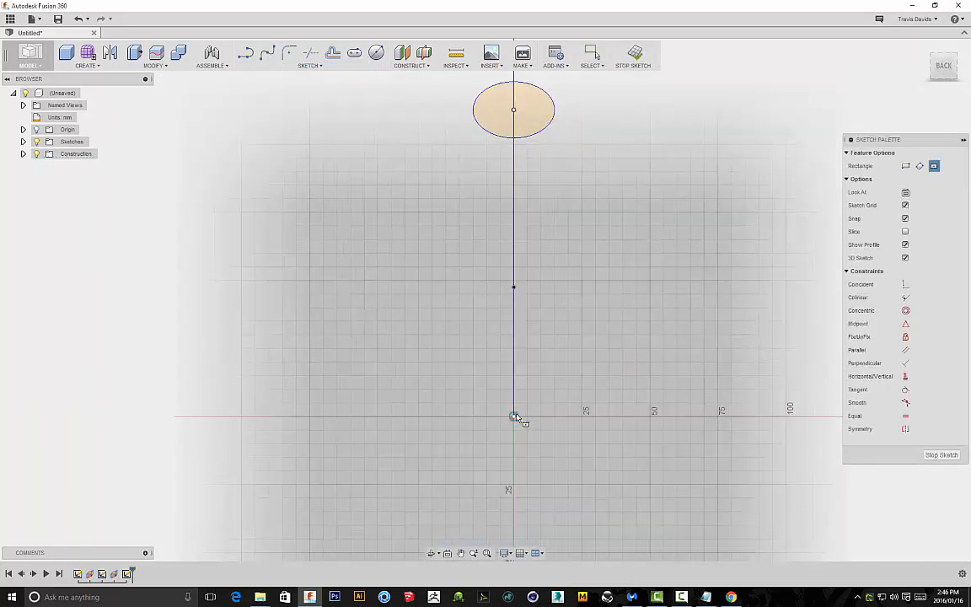
{"action": "left_click", "coordinate": [514, 417]}
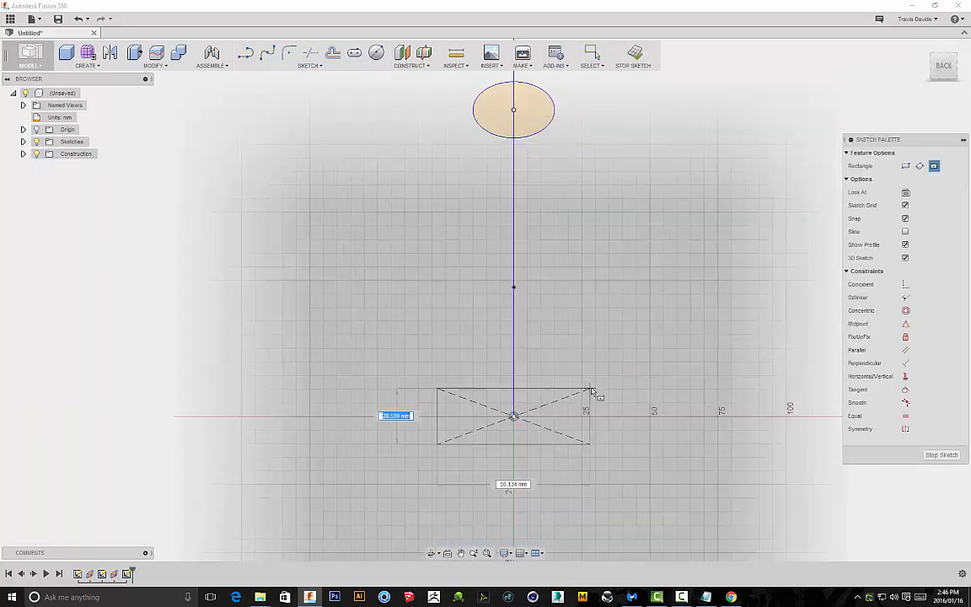
{"action": "left_click", "coordinate": [608, 348]}
{"action": "right_click", "coordinate": [607, 258]}
{"action": "left_click", "coordinate": [634, 262]}
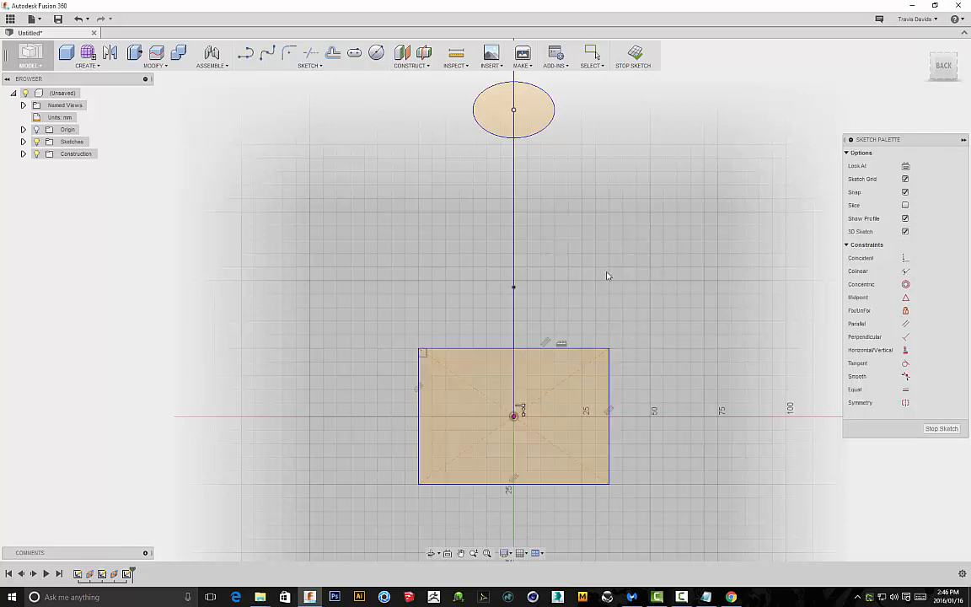
{"action": "mouse_move", "coordinate": [606, 276]}
{"action": "middle_mouse_down", "text": "shift"}
{"action": "mouse_move", "coordinate": [580, 234]}
{"action": "mouse_move", "coordinate": [472, 198]}
{"action": "mouse_move", "coordinate": [569, 305]}
{"action": "mouse_move", "coordinate": [477, 206]}
{"action": "middle_mouse_up", "text": "shift"}
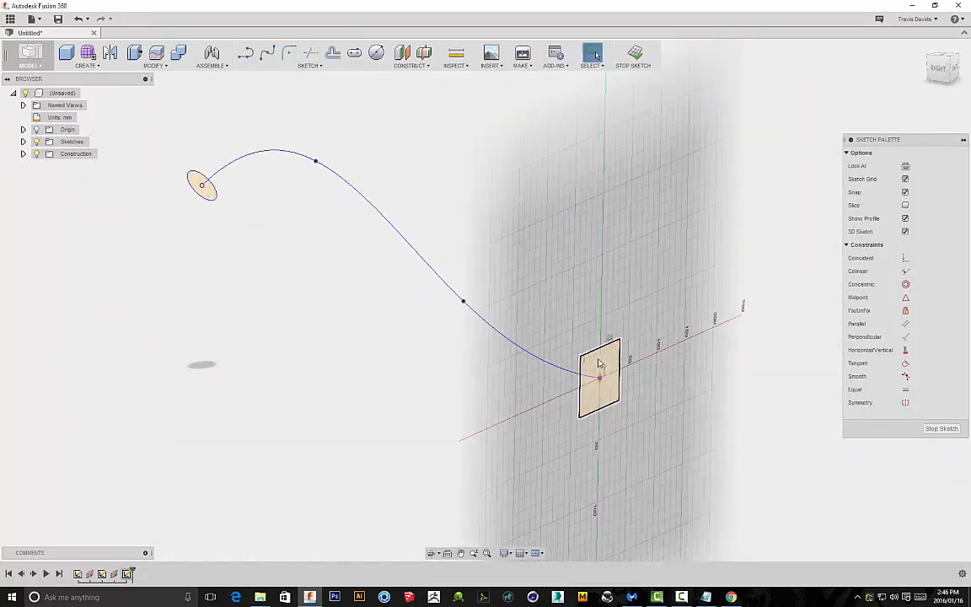
{"action": "scroll", "coordinate": [212, 193], "scroll_direction": "up", "scroll_amount": 1}
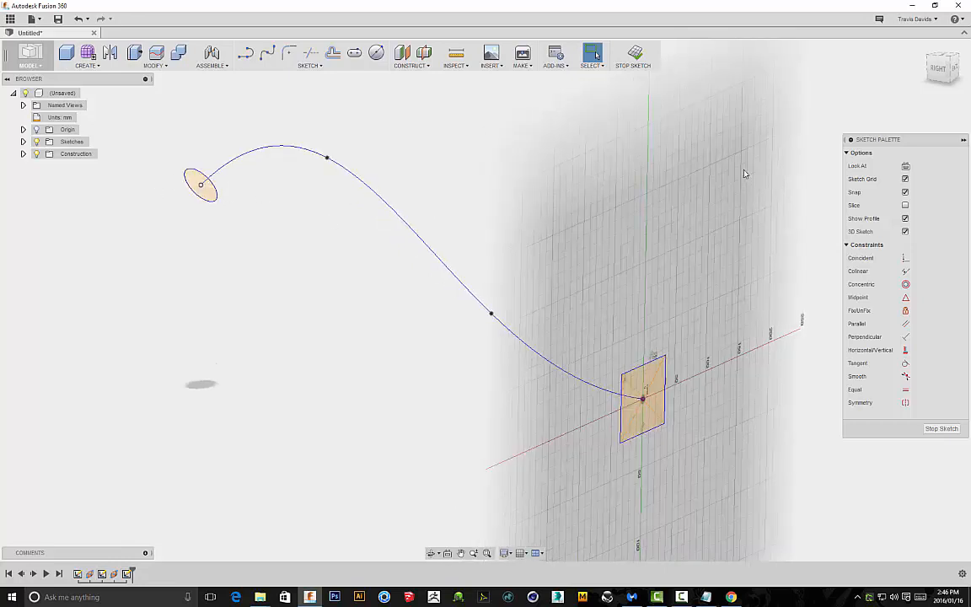
{"action": "scroll", "coordinate": [669, 152], "scroll_direction": "down", "scroll_amount": 2}
{"action": "mouse_move", "coordinate": [482, 122]}
{"action": "middle_mouse_down", "text": "shift"}
{"action": "mouse_move", "coordinate": [361, 158]}
{"action": "mouse_move", "coordinate": [459, 141]}
{"action": "mouse_move", "coordinate": [331, 128]}
{"action": "middle_mouse_up", "text": "shift"}
{"action": "middle_click_drag", "start_coordinate": [518, 165], "coordinate": [453, 157], "text": "shift"}
{"action": "left_click", "coordinate": [638, 57]}
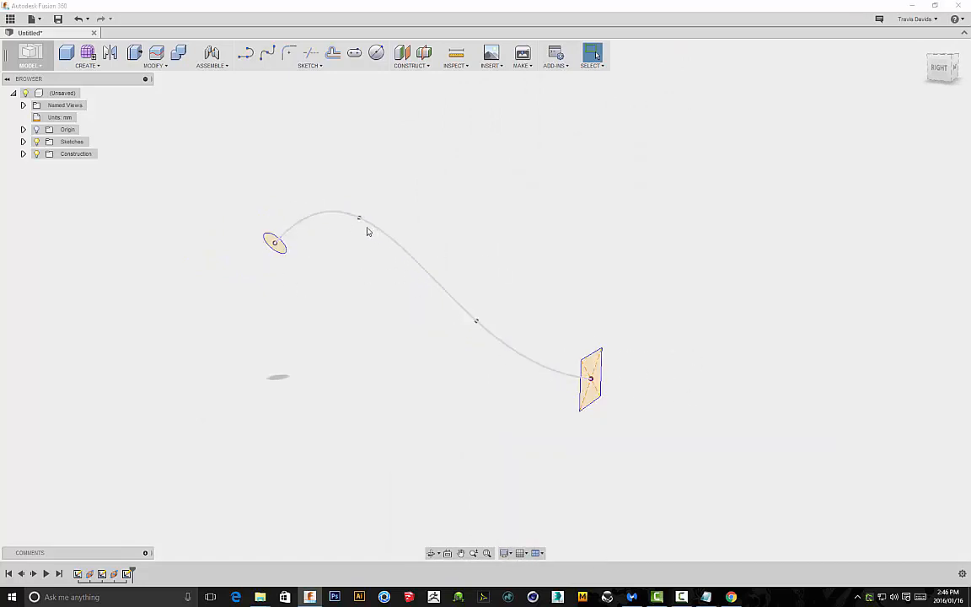
- Start a new-body Loft with the circle as the first profile and the rectangle as the second
{"action": "middle_click_drag", "start_coordinate": [477, 319], "coordinate": [367, 189], "text": "shift"}
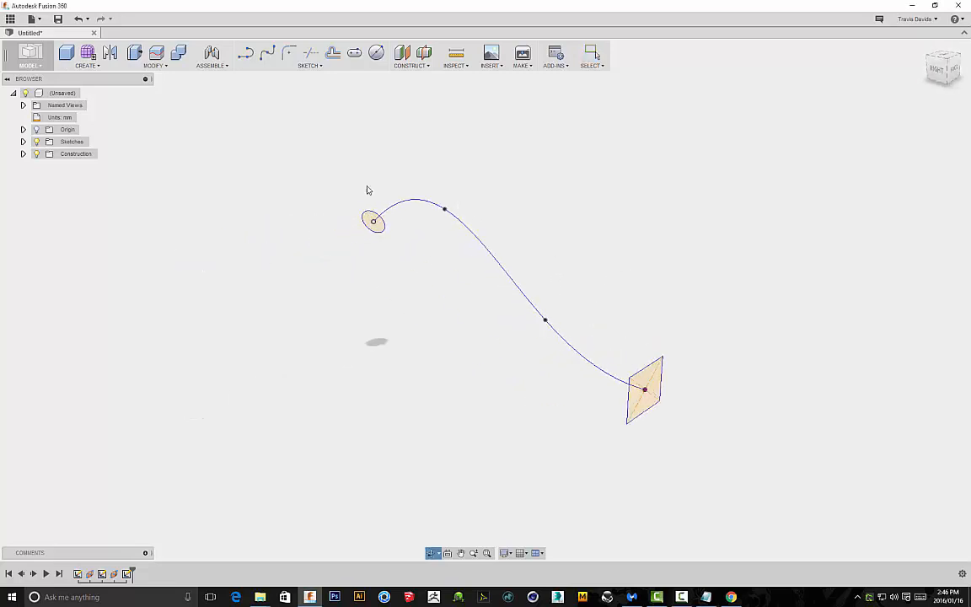
{"action": "left_click", "coordinate": [87, 65]}
{"action": "left_click", "coordinate": [79, 190]}
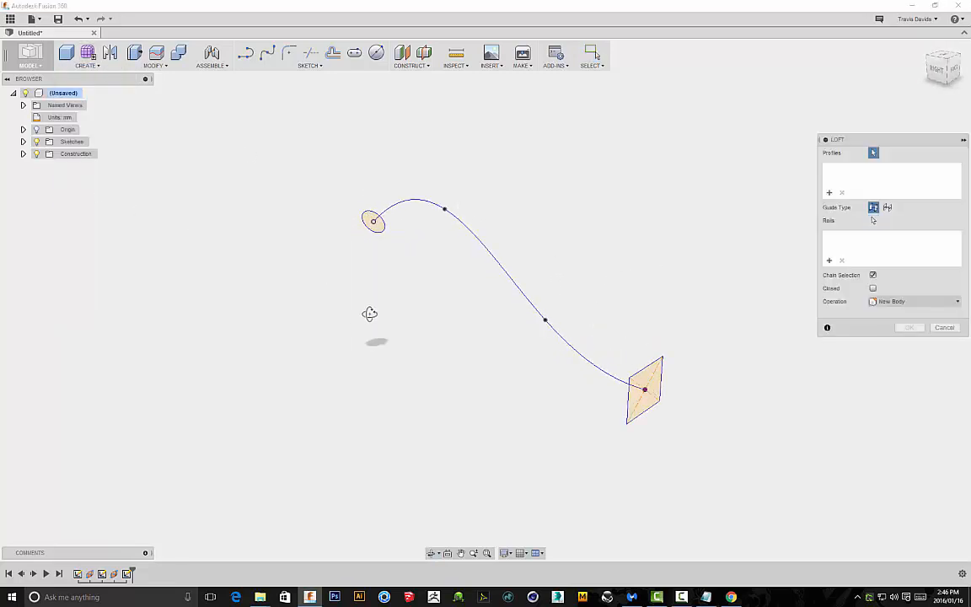
{"action": "middle_click_drag", "start_coordinate": [368, 314], "coordinate": [434, 305], "text": "shift"}
{"action": "scroll", "coordinate": [322, 246], "scroll_direction": "up", "scroll_amount": 6}
{"action": "left_click", "coordinate": [387, 251]}
{"action": "scroll", "coordinate": [374, 295], "scroll_direction": "down", "scroll_amount": 2}
{"action": "middle_click_drag", "start_coordinate": [374, 295], "coordinate": [26, 187]}
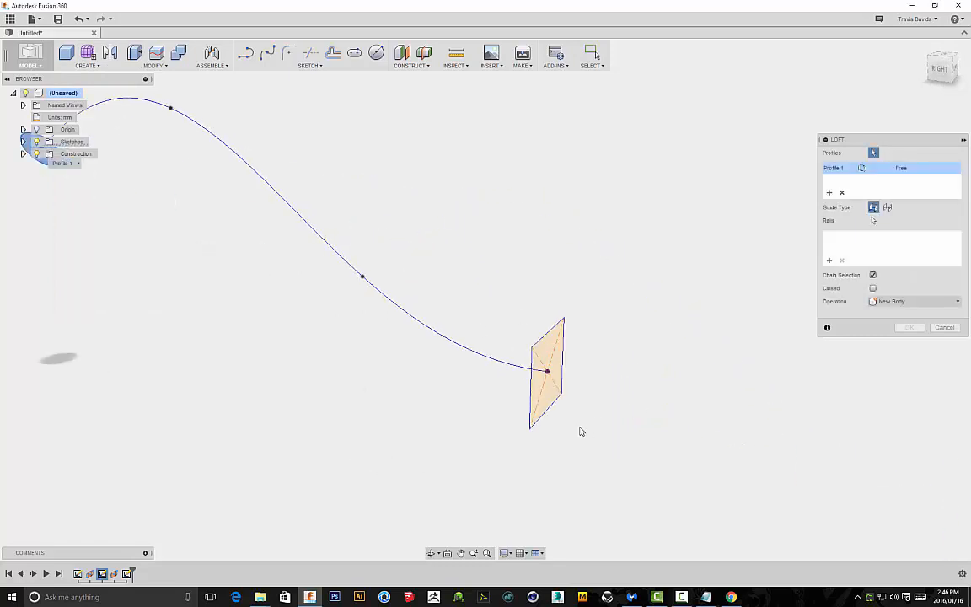
{"action": "left_click", "coordinate": [552, 398]}
- Switch the loft's guide type to Centerline, use the spline as the centerline, and create the loft as a new body
{"action": "middle_click_drag", "start_coordinate": [478, 256], "coordinate": [528, 277], "text": "shift"}
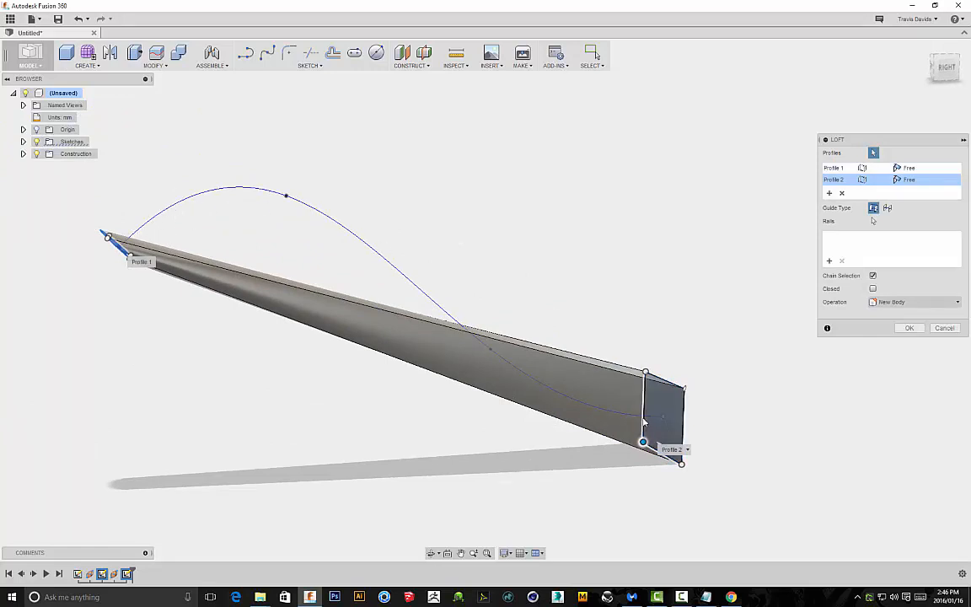
{"action": "middle_click_drag", "start_coordinate": [363, 175], "coordinate": [446, 192], "text": "shift"}
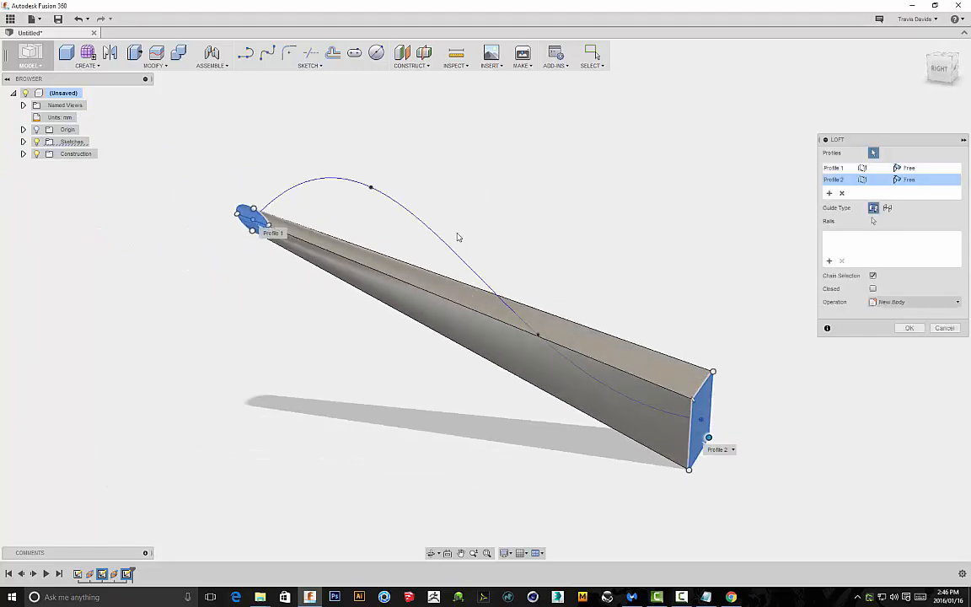
{"action": "middle_click_drag", "start_coordinate": [457, 236], "coordinate": [470, 219], "text": "shift"}
{"action": "scroll", "coordinate": [303, 222], "scroll_direction": "up", "scroll_amount": 2}
{"action": "scroll", "coordinate": [303, 222], "scroll_direction": "down", "scroll_amount": 1}
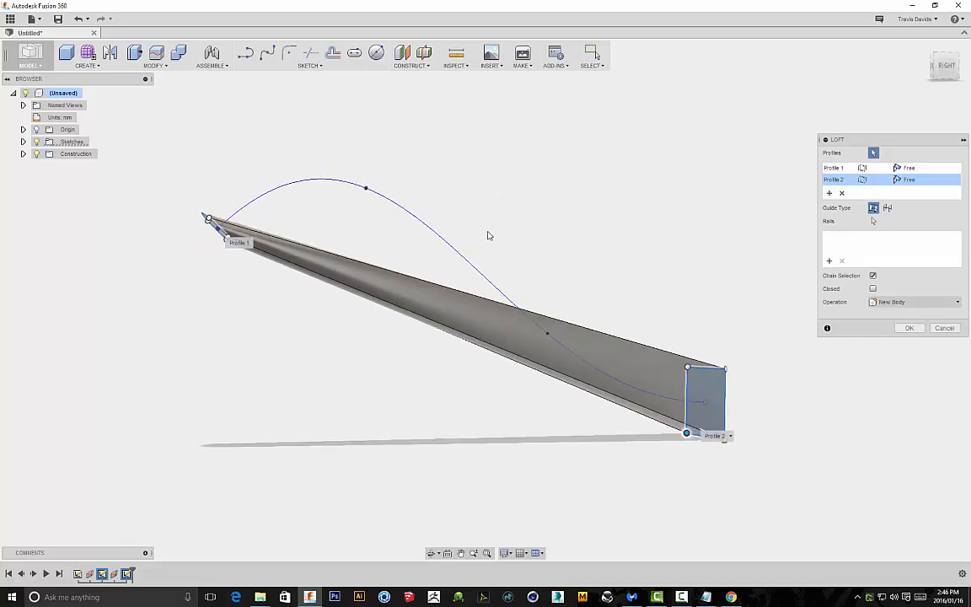
{"action": "middle_click_drag", "start_coordinate": [487, 235], "coordinate": [251, 213], "text": "shift"}
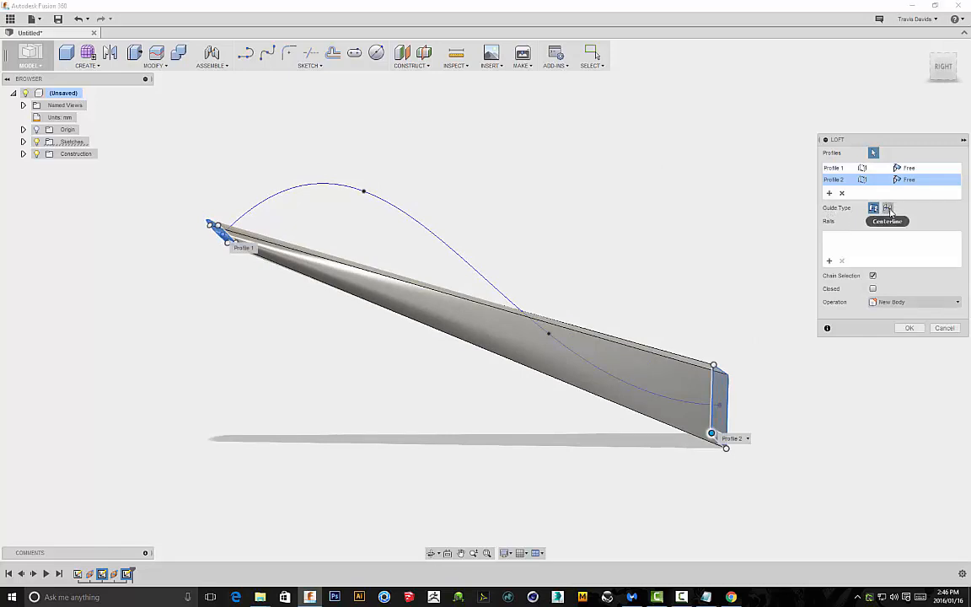
{"action": "left_click", "coordinate": [889, 209]}
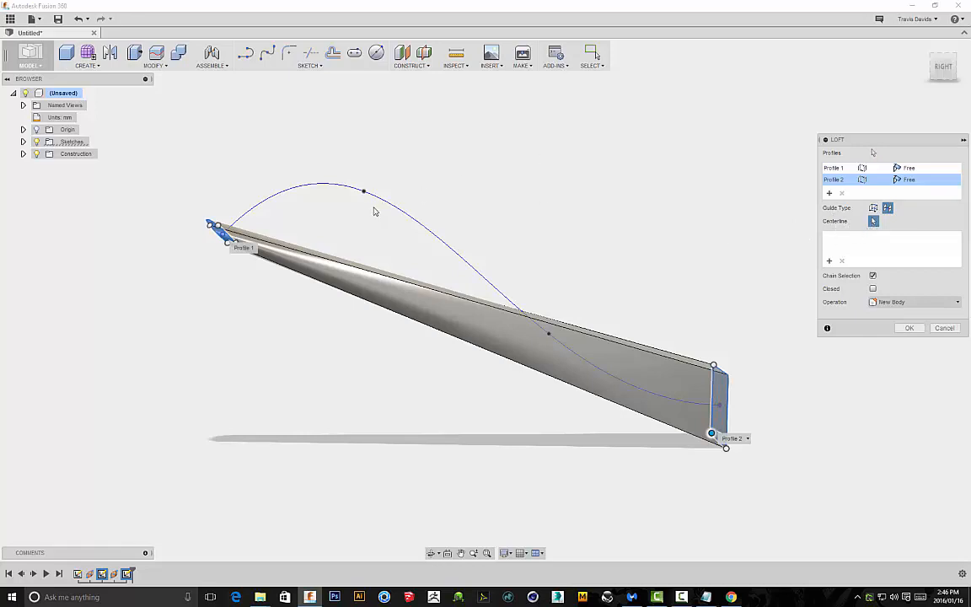
{"action": "left_click", "coordinate": [347, 185]}
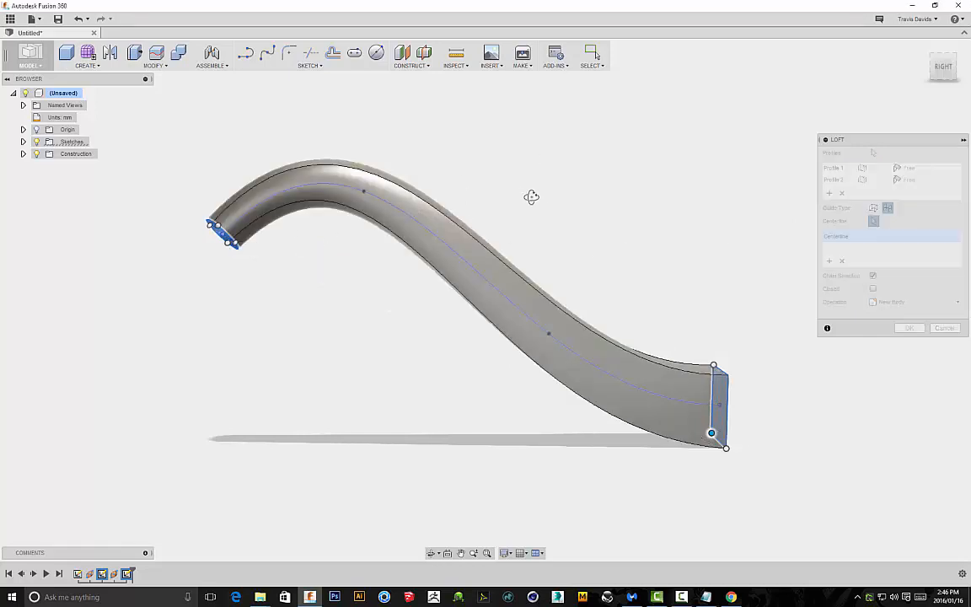
{"action": "middle_click_drag", "start_coordinate": [531, 198], "coordinate": [514, 212], "text": "shift"}
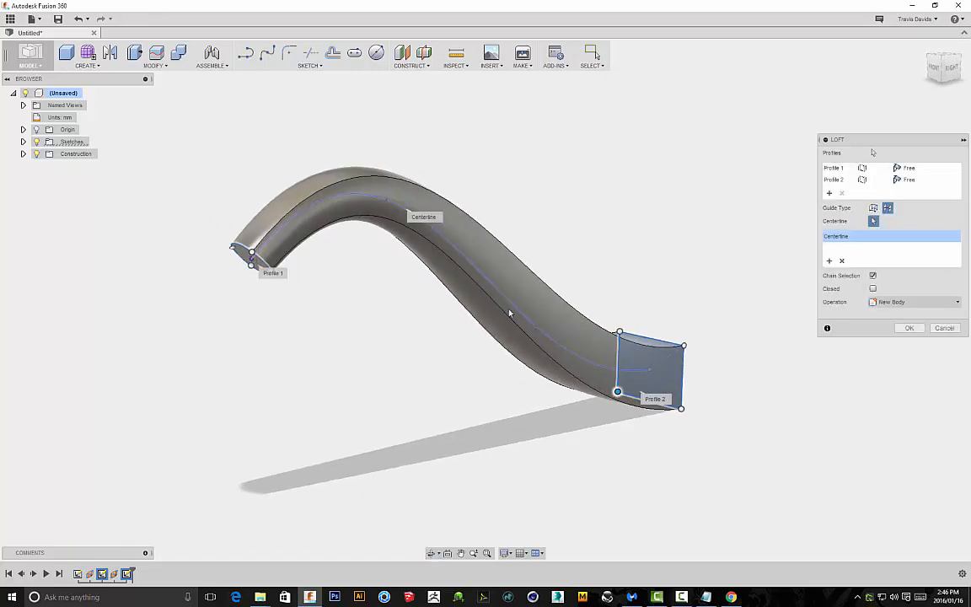
{"action": "middle_click_drag", "start_coordinate": [626, 255], "coordinate": [506, 253], "text": "shift"}
{"action": "left_click", "coordinate": [907, 328]}
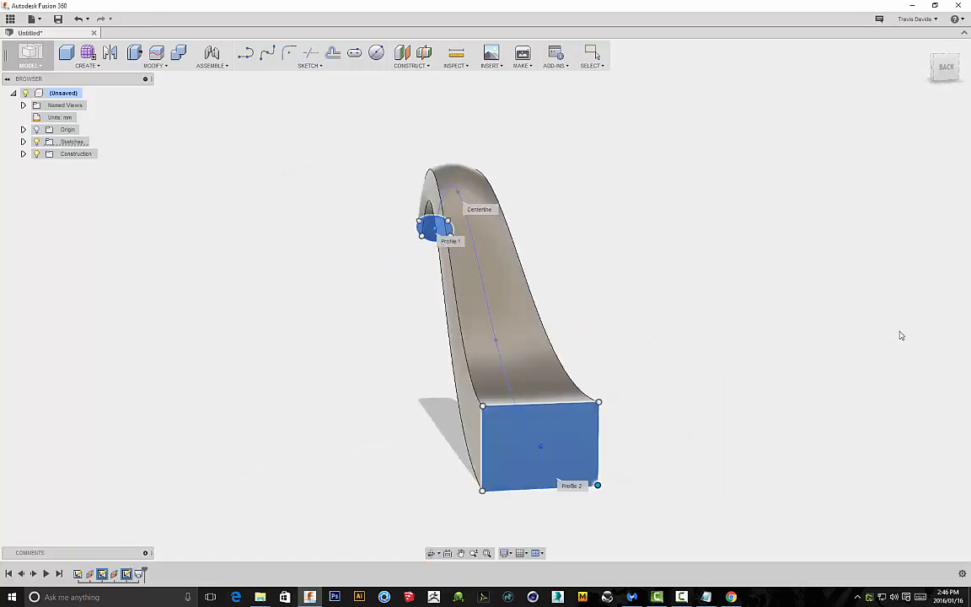
{"action": "middle_click_drag", "start_coordinate": [665, 302], "coordinate": [562, 201], "text": "shift"}
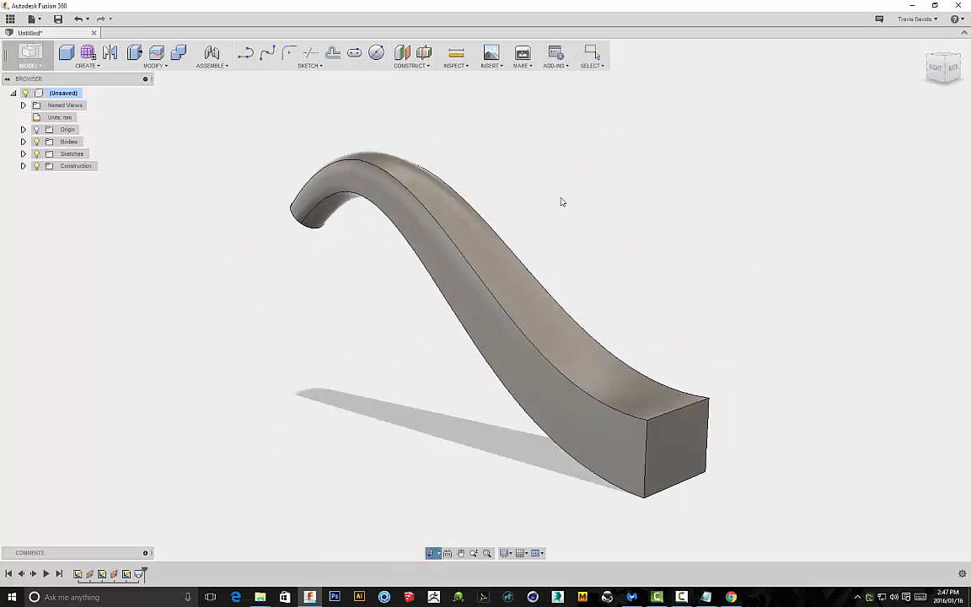
{"action": "mouse_move", "coordinate": [659, 230]}
{"action": "middle_mouse_down", "text": "shift"}
{"action": "mouse_move", "coordinate": [568, 219]}
{"action": "mouse_move", "coordinate": [670, 216]}
{"action": "middle_mouse_up", "text": "shift"}
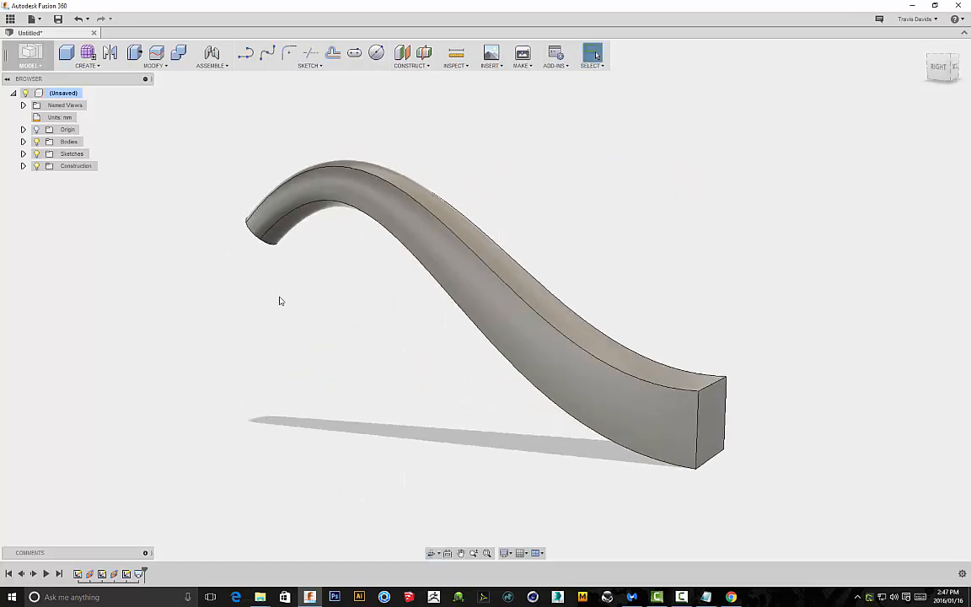
{"action": "middle_click_drag", "start_coordinate": [280, 300], "coordinate": [572, 232], "text": "shift"}
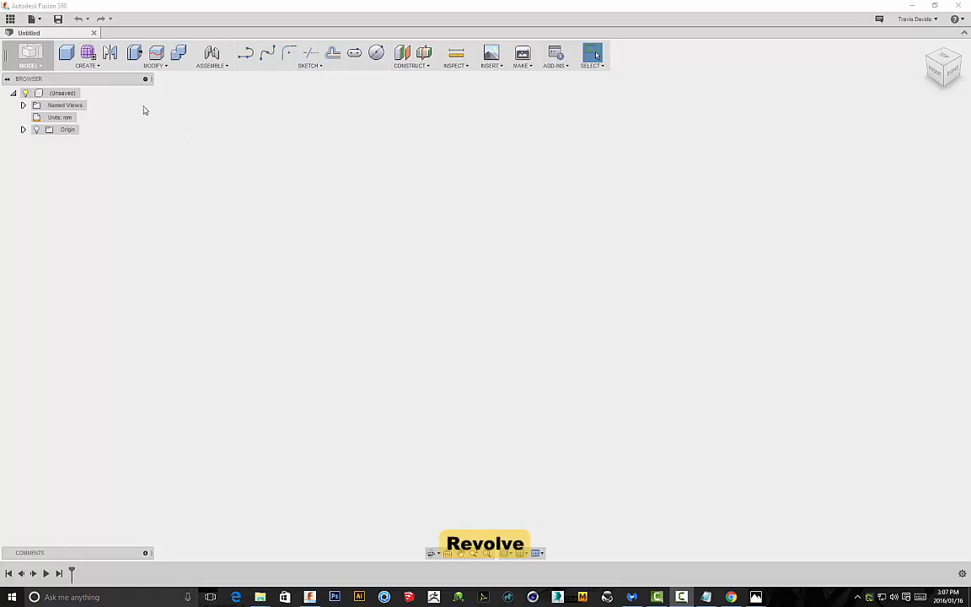
{"action": "left_click", "coordinate": [88, 65]}
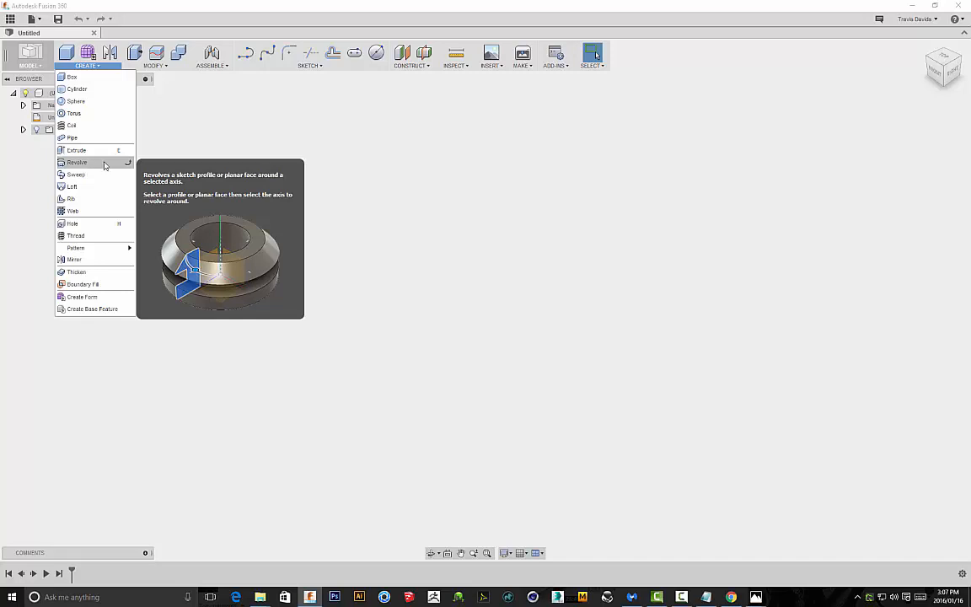
{"action": "left_click", "coordinate": [360, 131]}
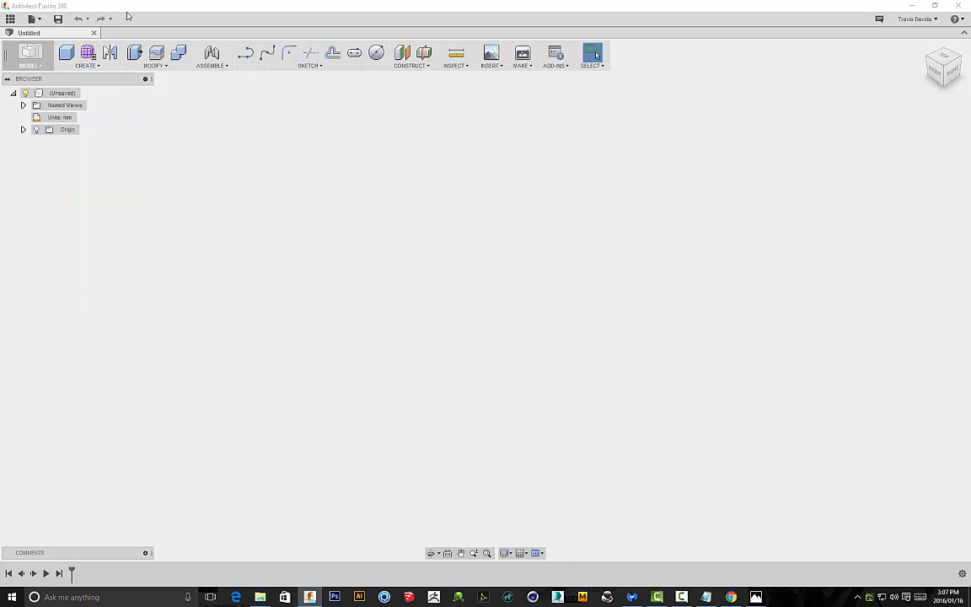
- Sketch a 2-point rectangle about 100 by 25 mm on the vertical right-view plane, with its lower edge centred on the origin
{"action": "left_click", "coordinate": [276, 68]}
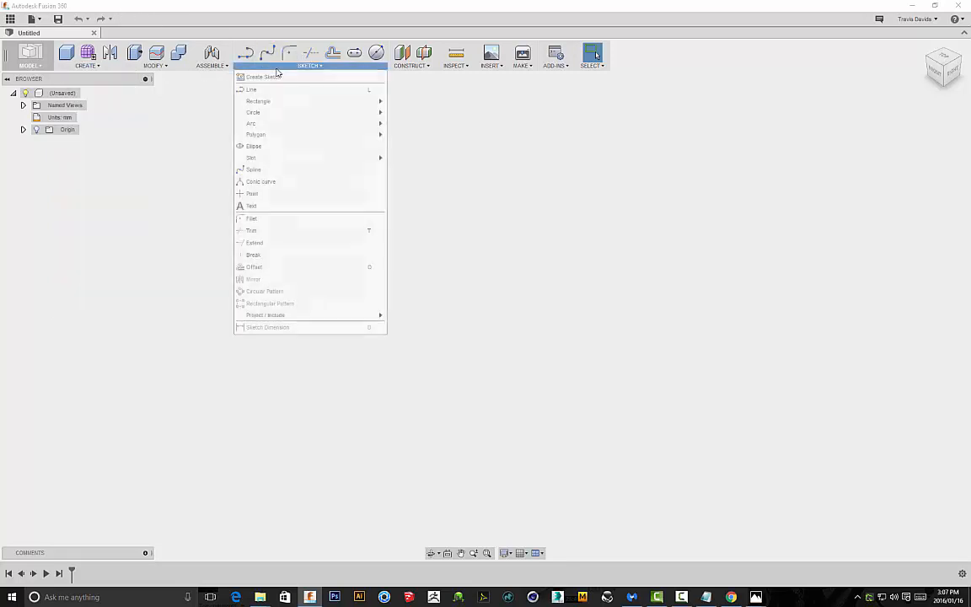
{"action": "mouse_move", "coordinate": [303, 101]}
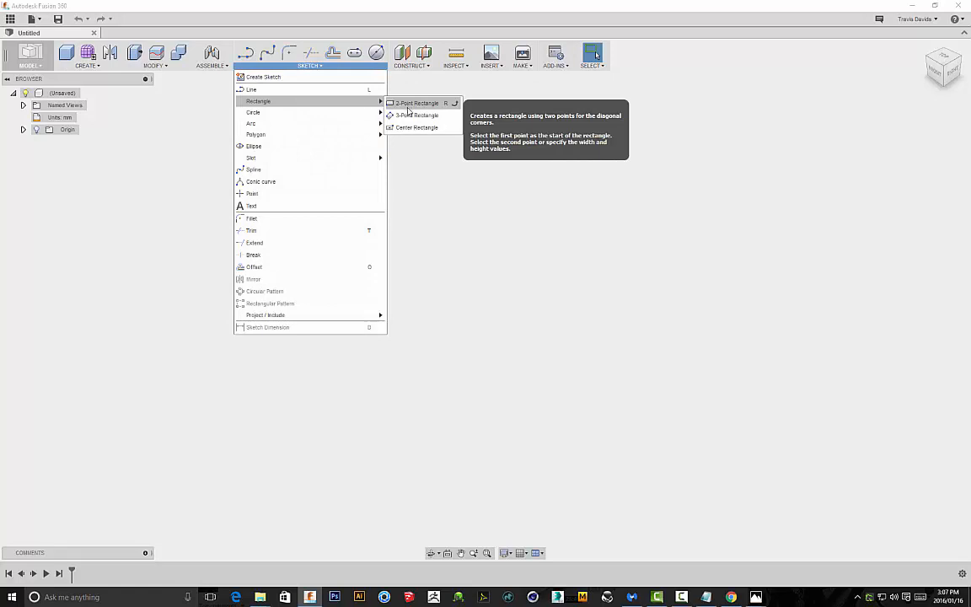
{"action": "left_click", "coordinate": [407, 103]}
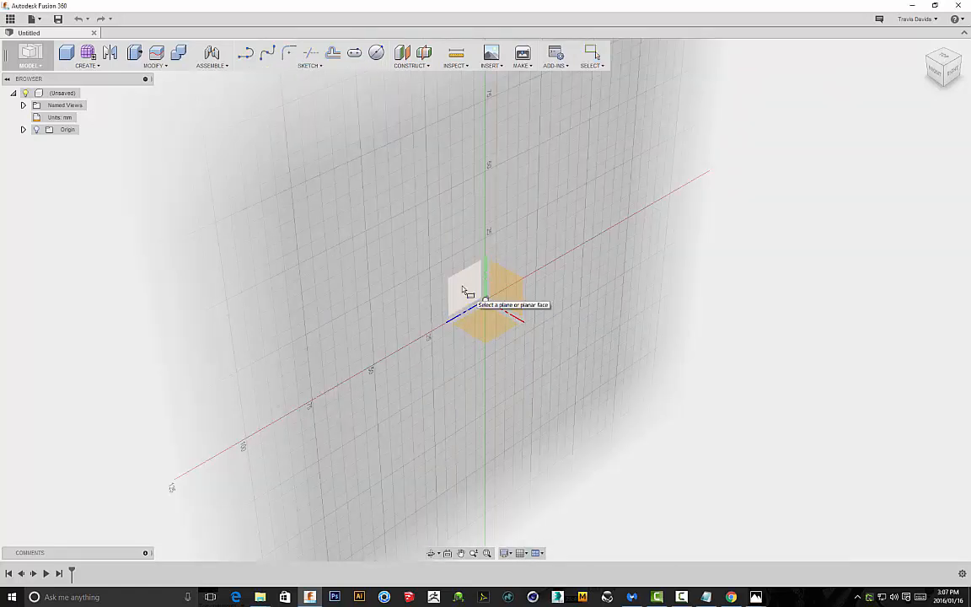
{"action": "left_click", "coordinate": [463, 291]}
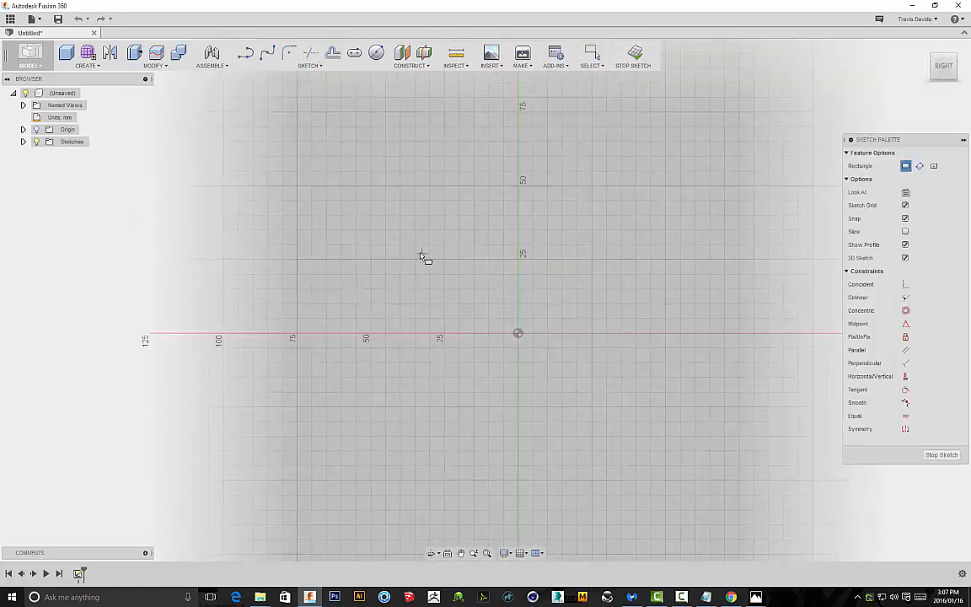
{"action": "left_click", "coordinate": [314, 241]}
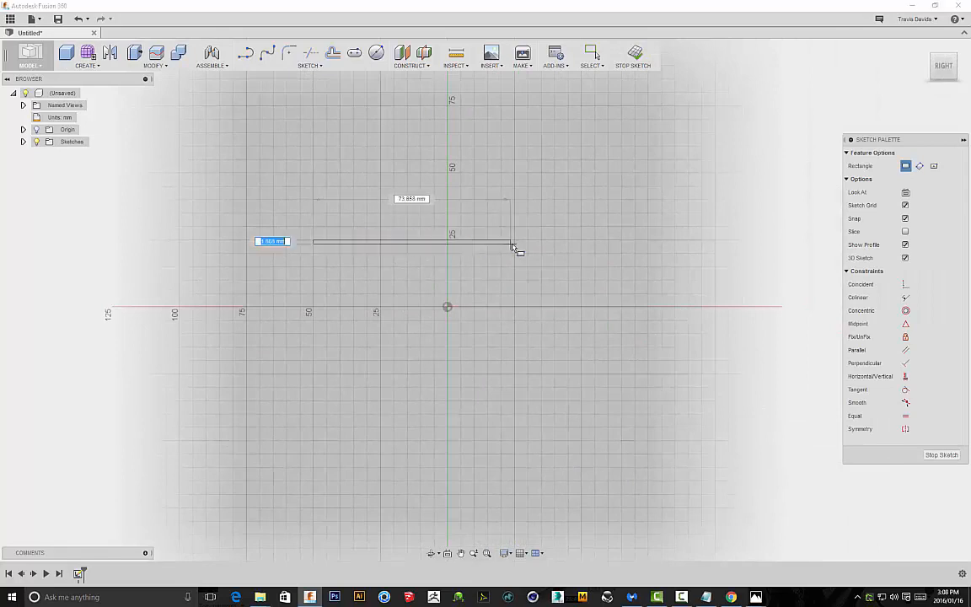
{"action": "left_click", "coordinate": [581, 305]}
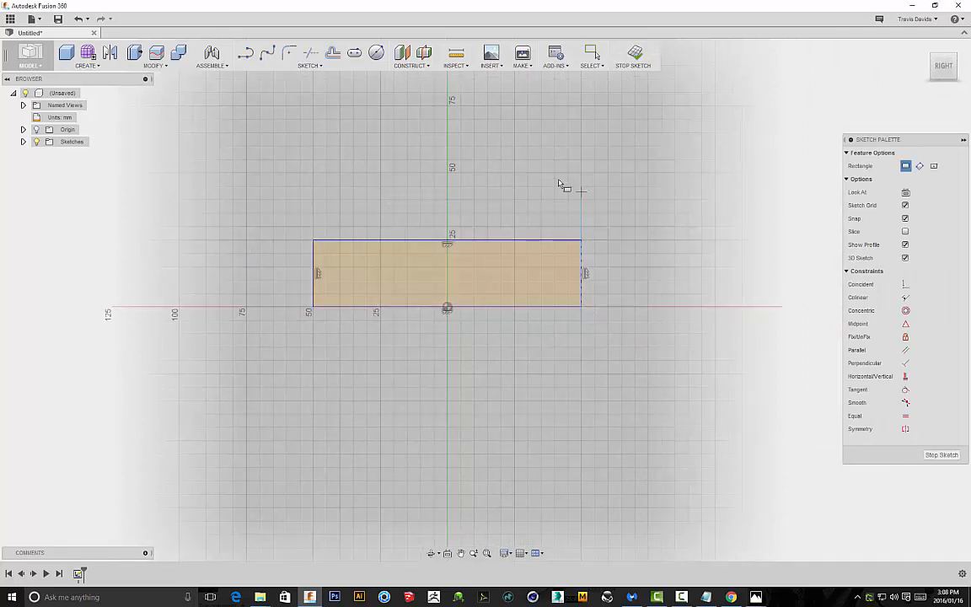
{"action": "right_click", "coordinate": [556, 180]}
{"action": "left_click", "coordinate": [593, 181]}
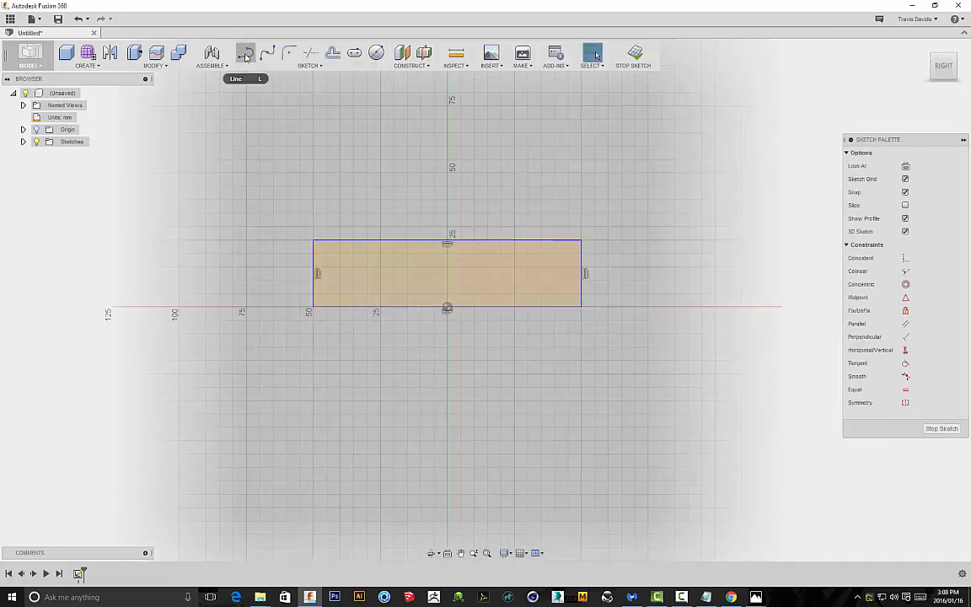
{"action": "left_click", "coordinate": [310, 65]}
{"action": "left_click", "coordinate": [268, 87]}
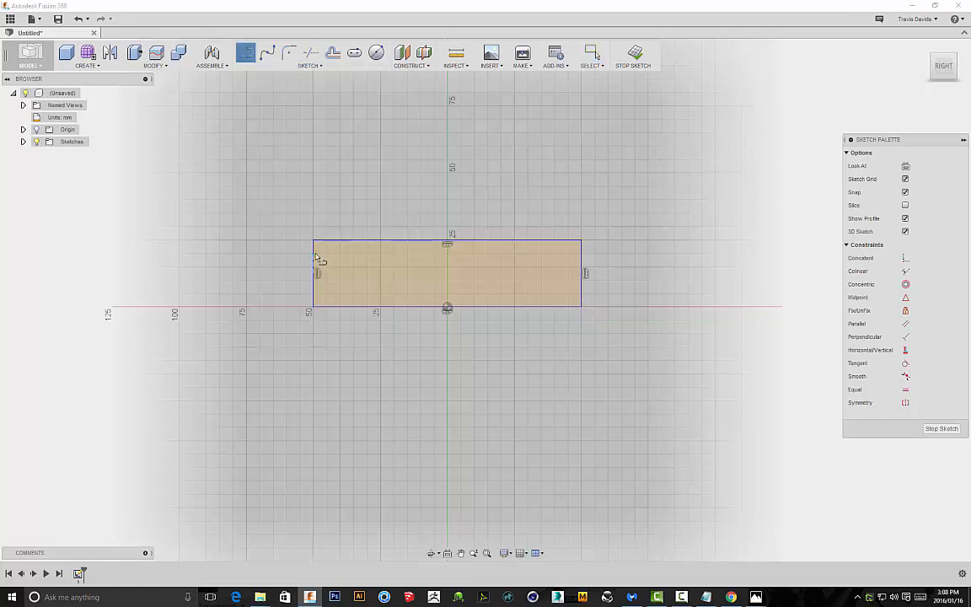
{"action": "left_click_drag", "start_coordinate": [313, 241], "coordinate": [247, 307]}
{"action": "key", "text": "ctrl+z"}
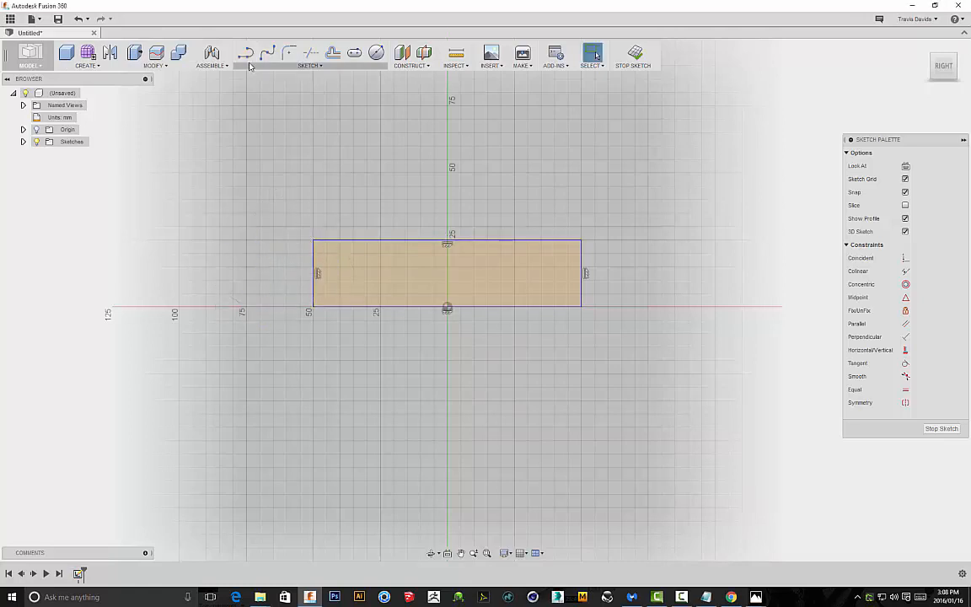
{"action": "left_click", "coordinate": [314, 241]}
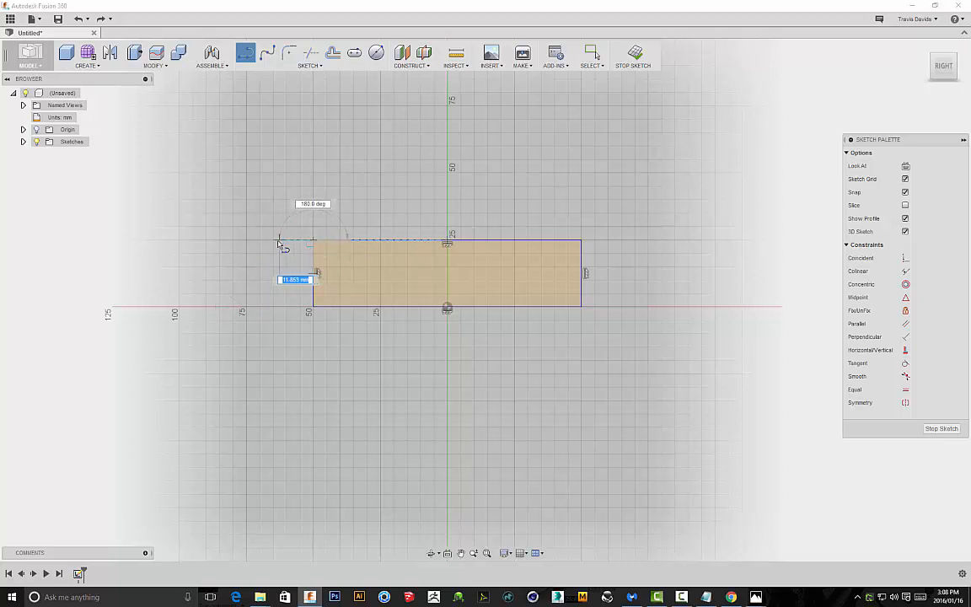
{"action": "left_click", "coordinate": [273, 252]}
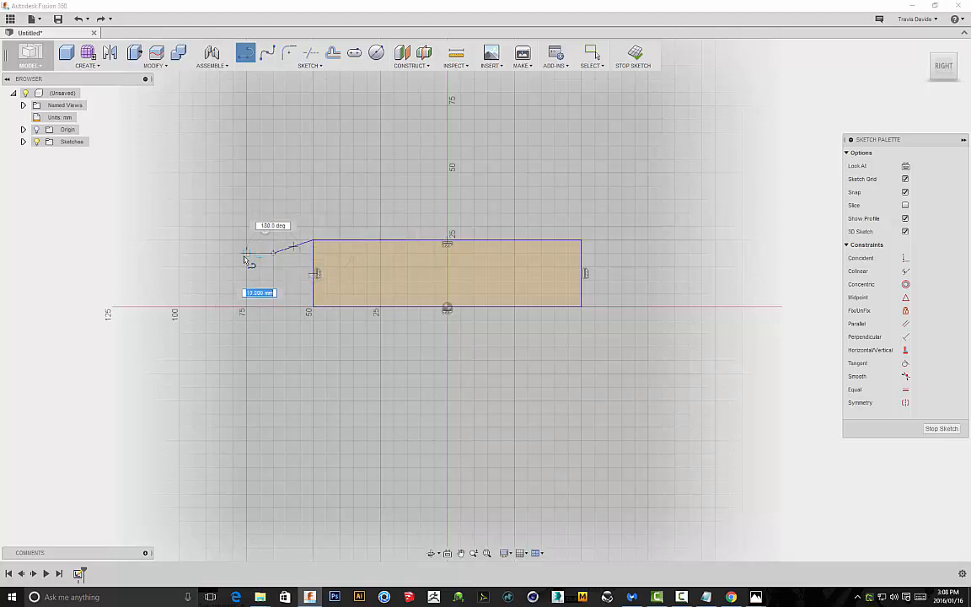
{"action": "key", "text": "Escape"}
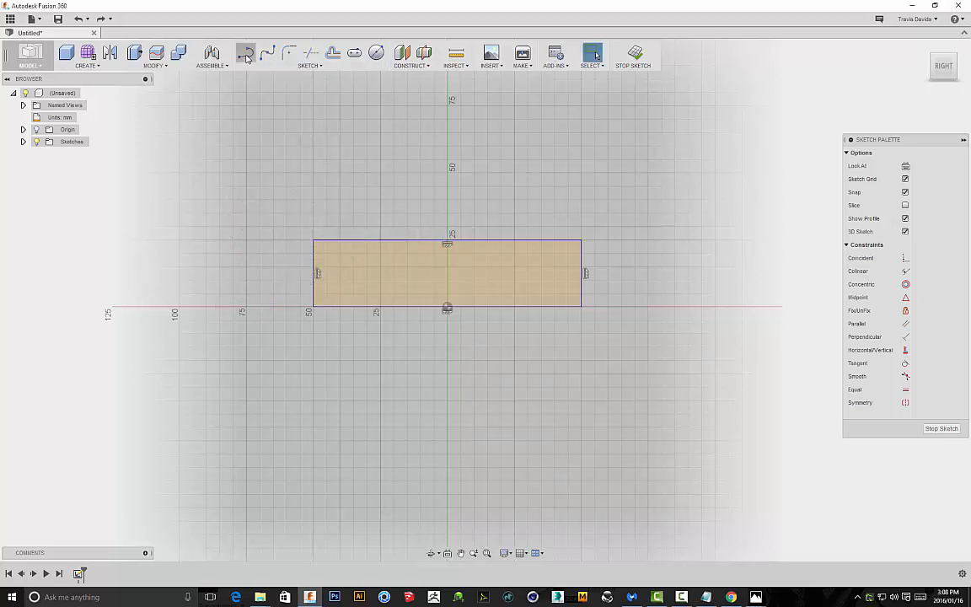
- Draw a tangent quarter-circle arc of about 25 mm radius from the rectangle's upper-left corner and close it with a line to the lower-left corner
{"action": "left_click", "coordinate": [245, 54]}
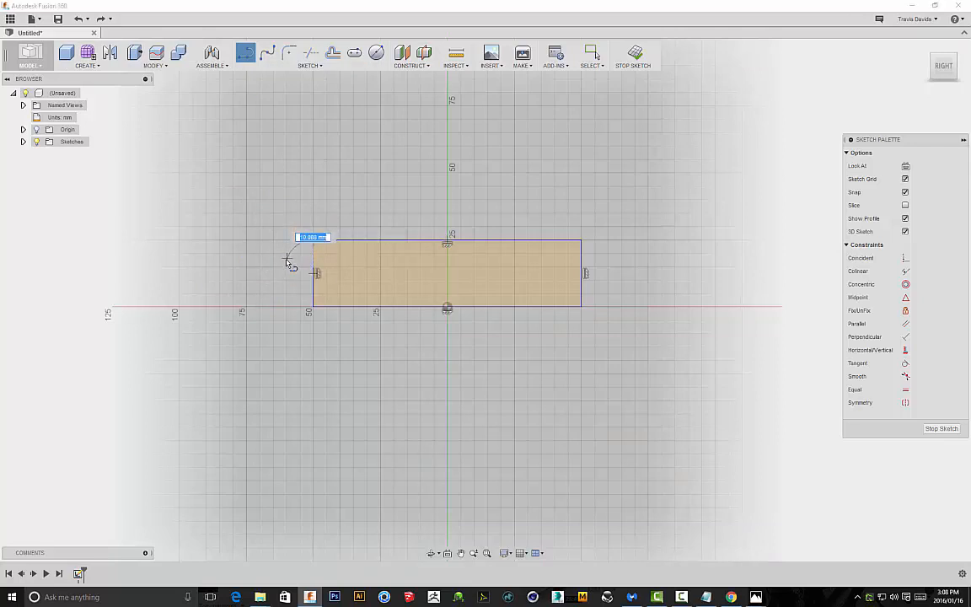
{"action": "mouse_move", "coordinate": [288, 262]}
{"action": "left_mouse_down"}
{"action": "mouse_move", "coordinate": [246, 308]}
{"action": "mouse_move", "coordinate": [301, 248]}
{"action": "mouse_move", "coordinate": [247, 307]}
{"action": "left_mouse_up"}
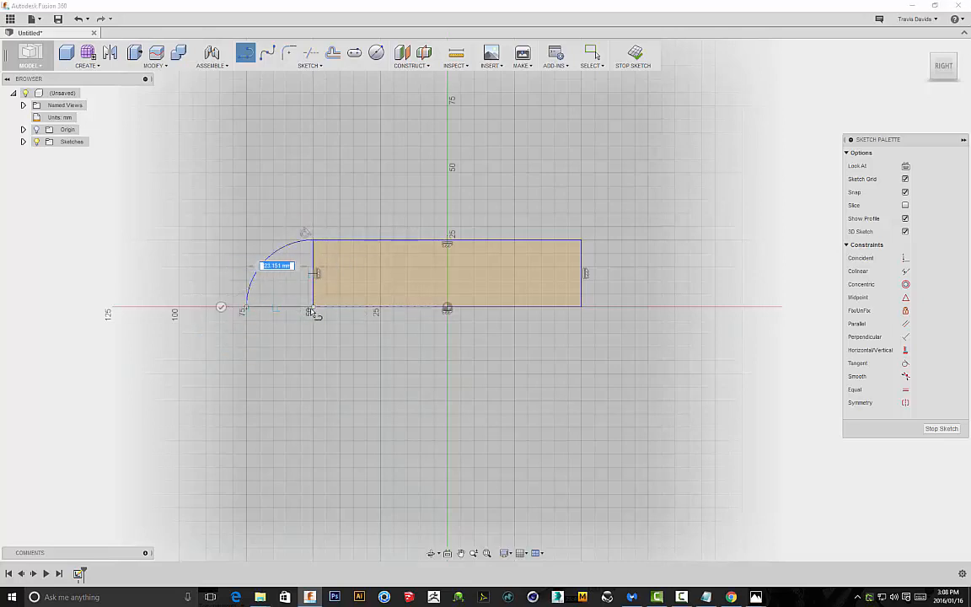
{"action": "left_click", "coordinate": [312, 308]}
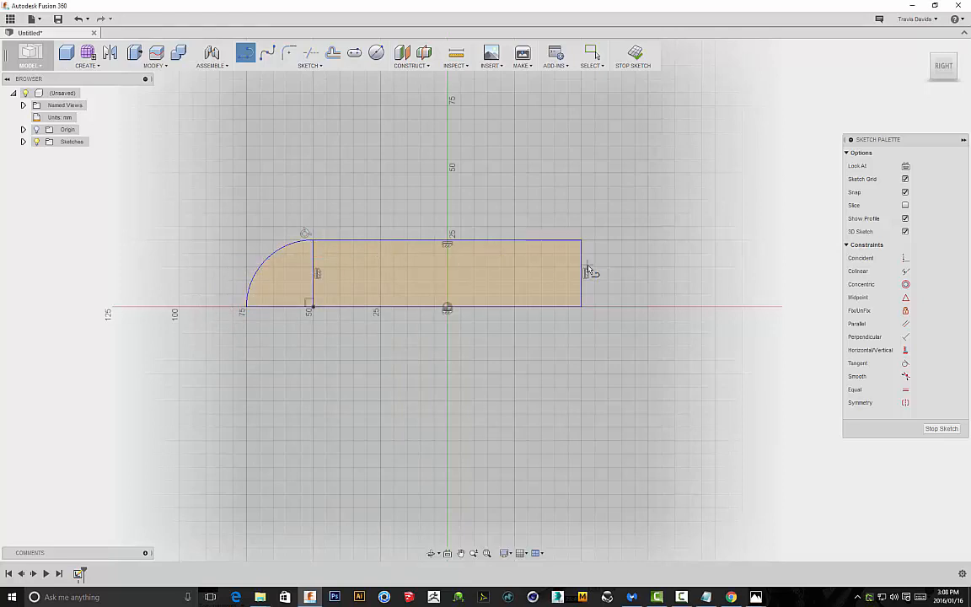
- Draw a vertical line along the vertical axis through the origin, extending above and below the rectangle
{"action": "scroll", "coordinate": [373, 277], "scroll_direction": "up", "scroll_amount": 5}
{"action": "scroll", "coordinate": [270, 280], "scroll_direction": "down", "scroll_amount": 5}
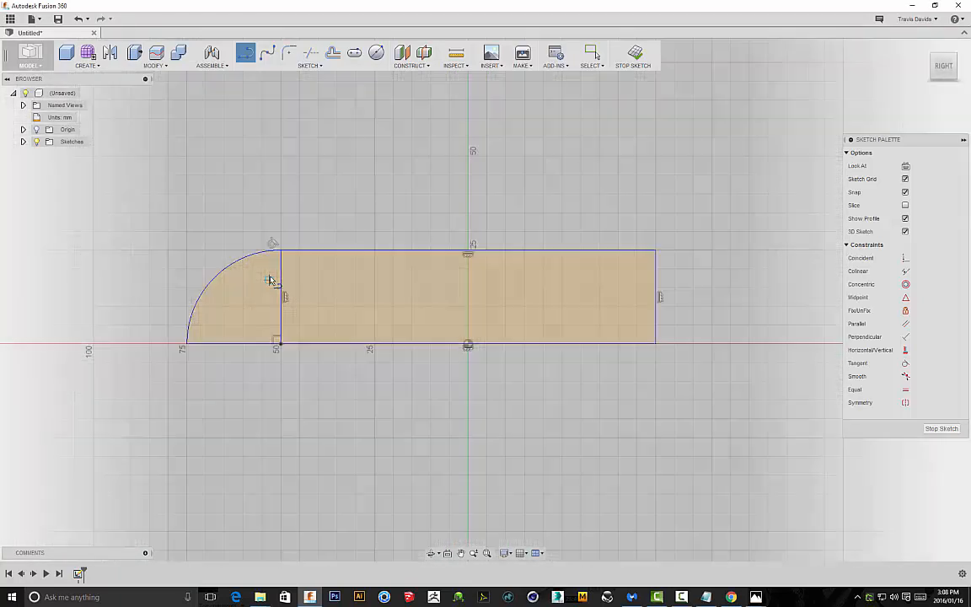
{"action": "scroll", "coordinate": [364, 189], "scroll_direction": "down", "scroll_amount": 1}
{"action": "middle_click_drag", "start_coordinate": [390, 187], "coordinate": [412, 189]}
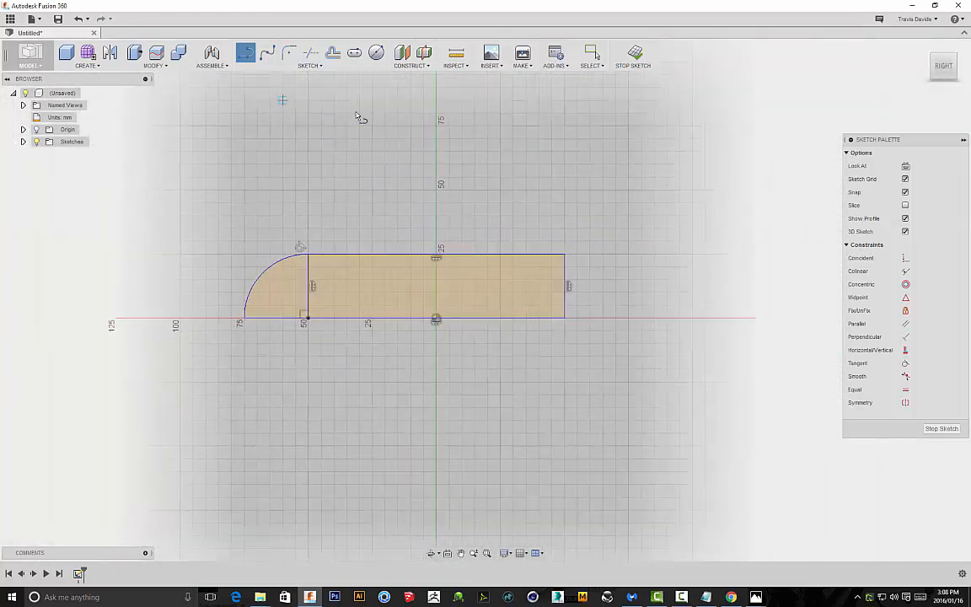
{"action": "scroll", "coordinate": [427, 363], "scroll_direction": "up", "scroll_amount": 2}
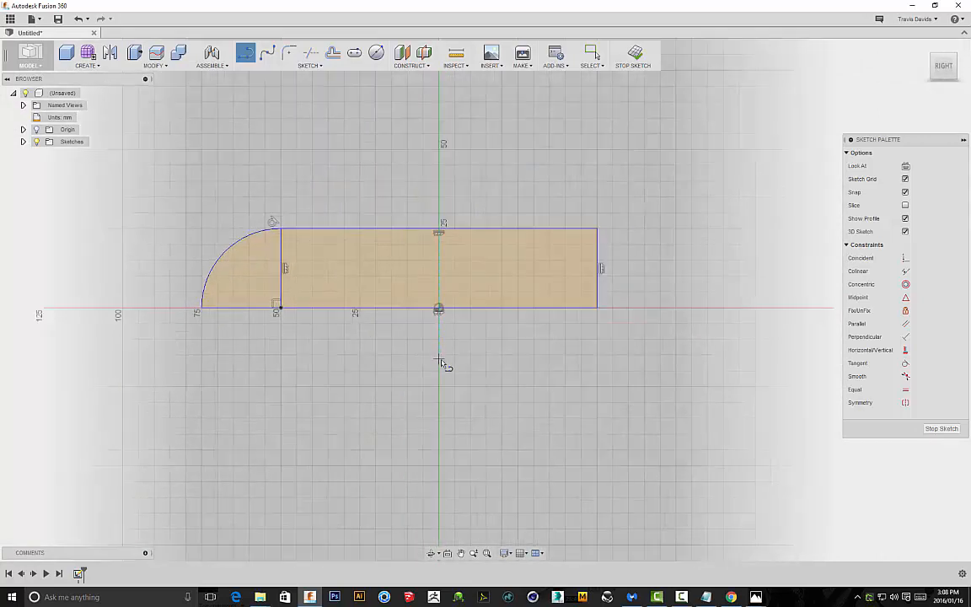
{"action": "left_click", "coordinate": [438, 360]}
{"action": "left_click", "coordinate": [439, 159]}
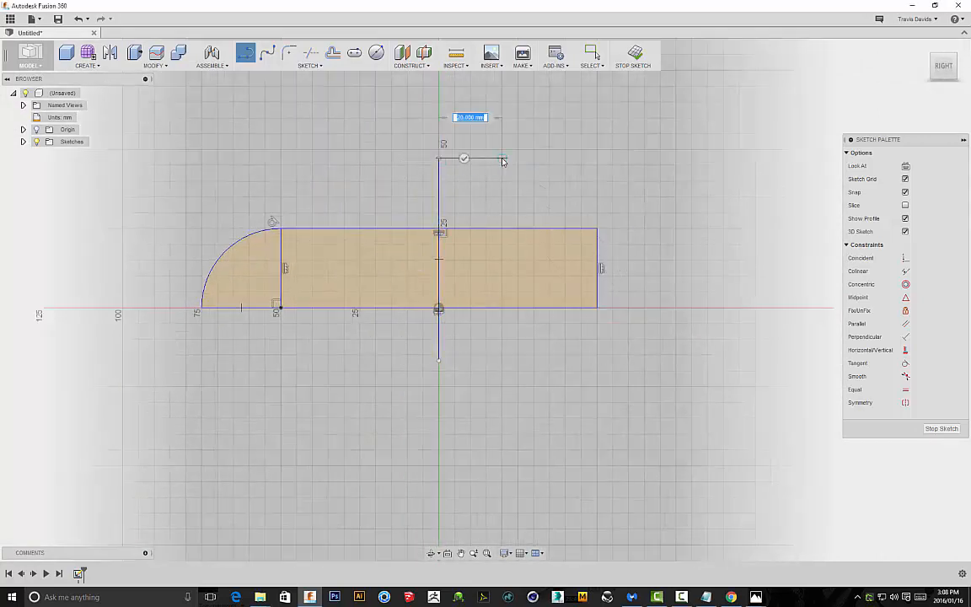
{"action": "key", "text": "Escape"}
- Mirror the quarter-circle's arc and two straight edges across the vertical centre line
{"action": "left_click", "coordinate": [243, 237]}
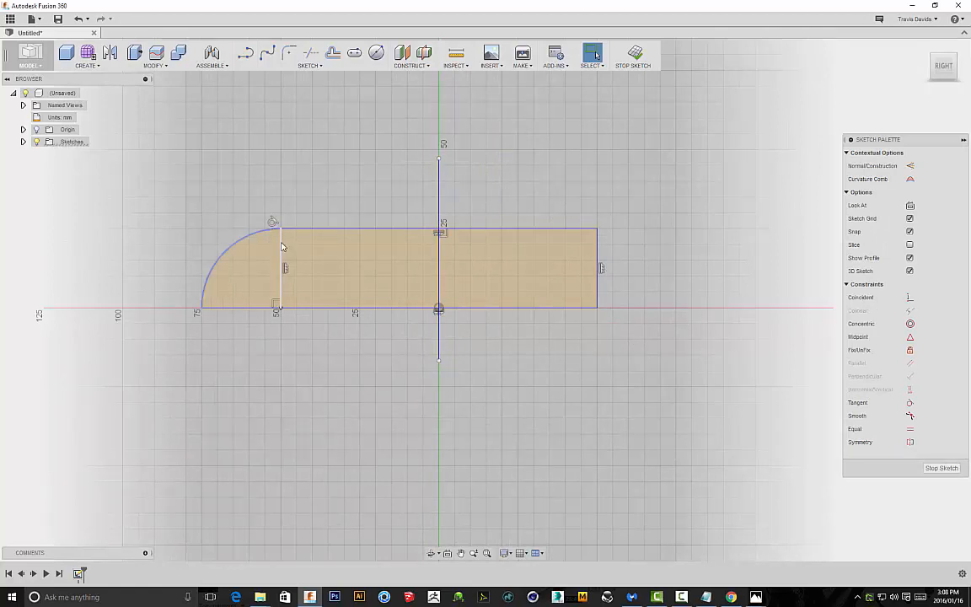
{"action": "left_click", "coordinate": [281, 245], "text": "ctrl"}
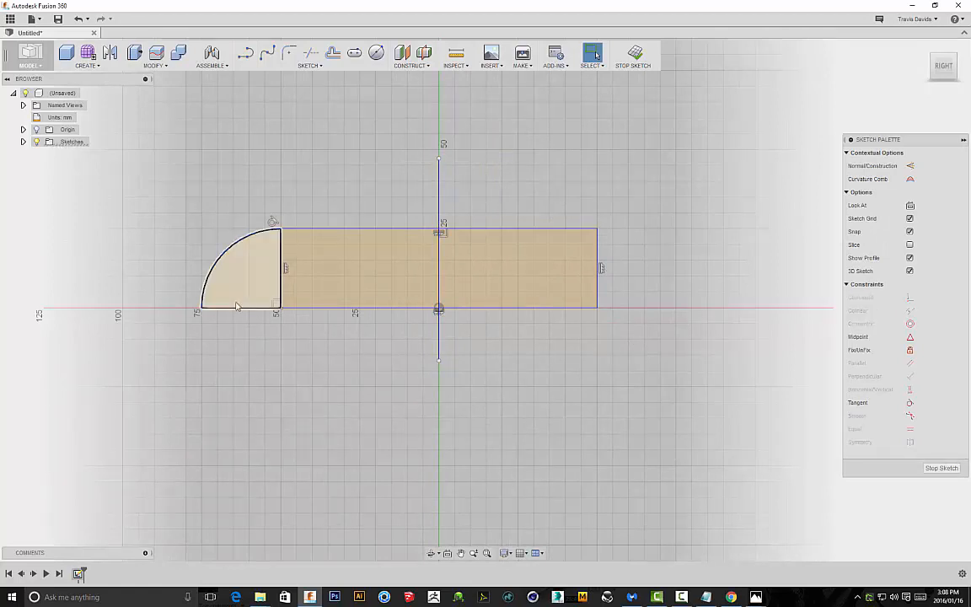
{"action": "left_click", "coordinate": [314, 65]}
{"action": "left_click", "coordinate": [252, 279]}
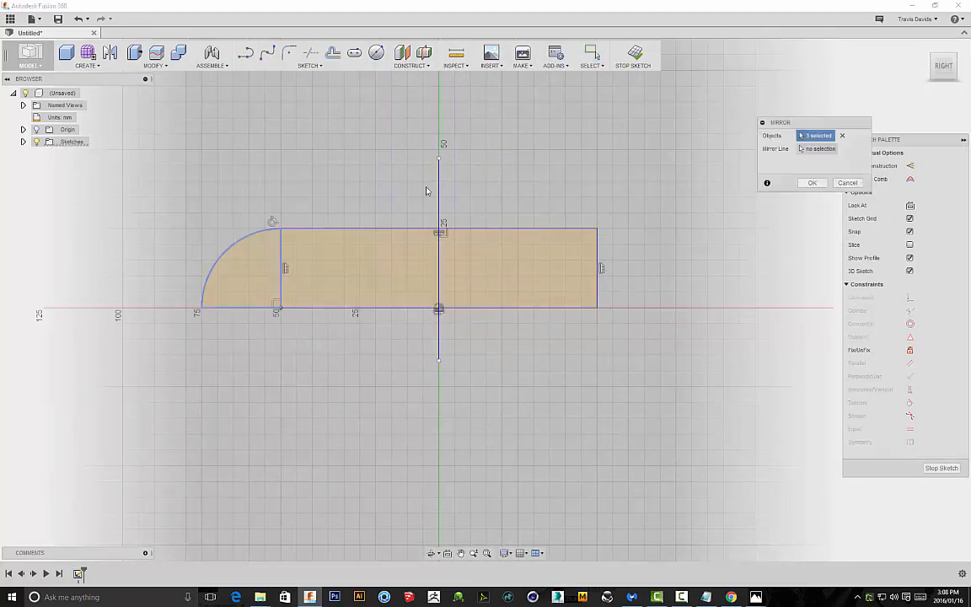
{"action": "left_click", "coordinate": [816, 149]}
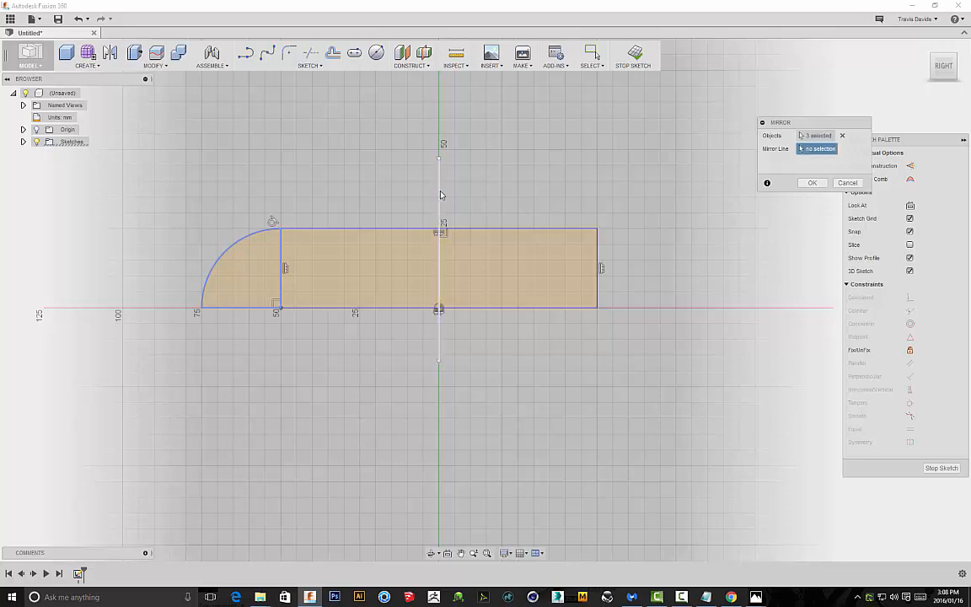
{"action": "left_click", "coordinate": [439, 195]}
{"action": "left_click", "coordinate": [812, 183]}
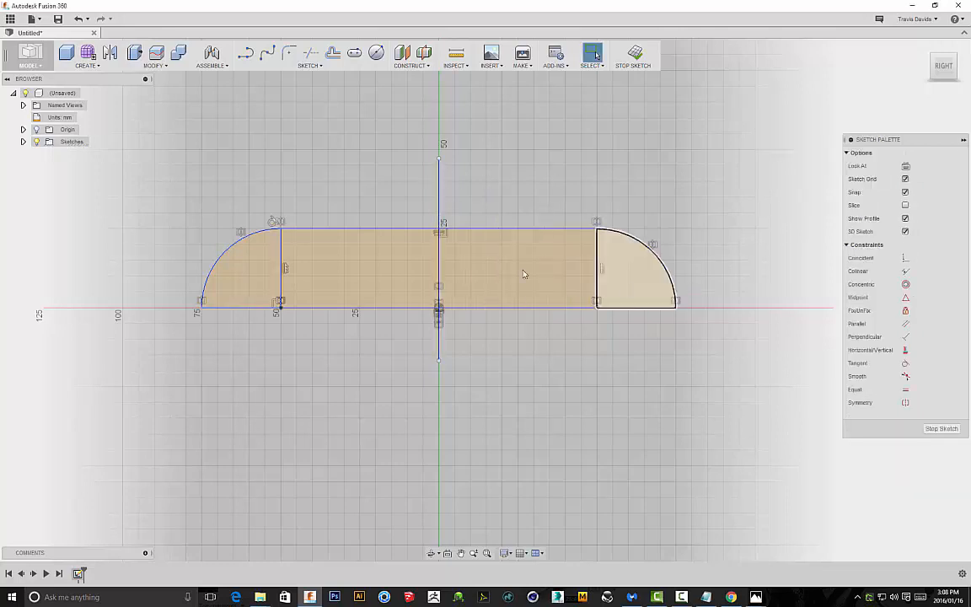
{"action": "mouse_move", "coordinate": [591, 172]}
{"action": "middle_mouse_down", "text": "shift"}
{"action": "mouse_move", "coordinate": [574, 190]}
{"action": "mouse_move", "coordinate": [514, 198]}
{"action": "mouse_move", "coordinate": [561, 190]}
{"action": "middle_mouse_up", "text": "shift"}
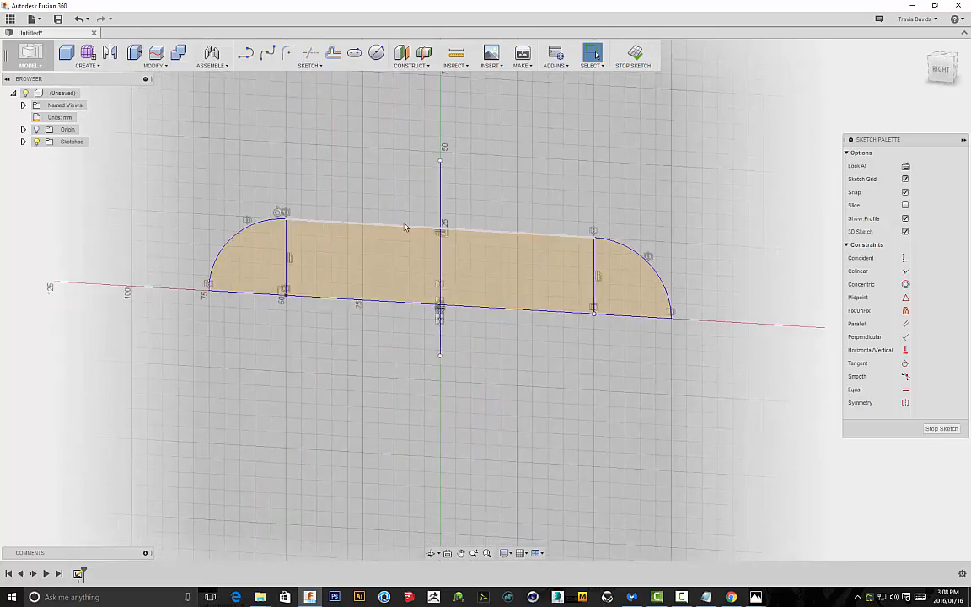
{"action": "middle_click_drag", "start_coordinate": [405, 227], "coordinate": [541, 277], "text": "shift"}
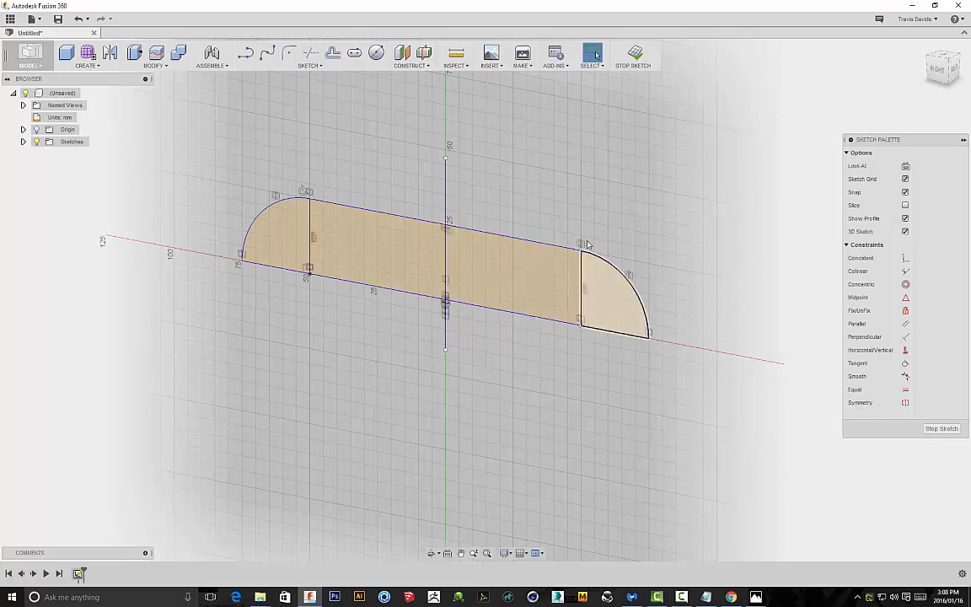
{"action": "middle_click_drag", "start_coordinate": [533, 217], "coordinate": [597, 180], "text": "shift"}
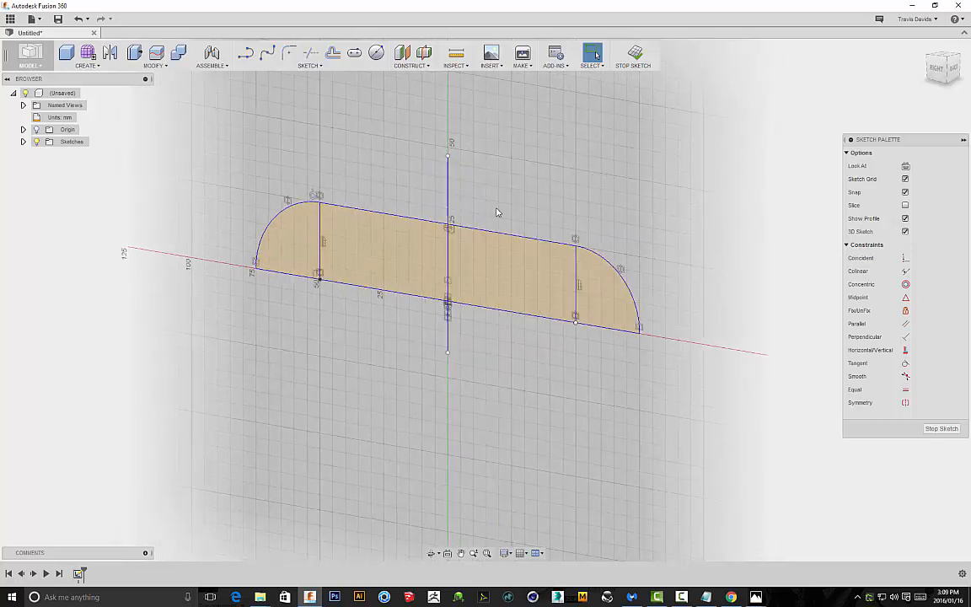
{"action": "mouse_move", "coordinate": [497, 210]}
{"action": "middle_mouse_down", "text": "shift"}
{"action": "mouse_move", "coordinate": [584, 171]}
{"action": "mouse_move", "coordinate": [529, 165]}
{"action": "mouse_move", "coordinate": [506, 227]}
{"action": "middle_mouse_up", "text": "shift"}
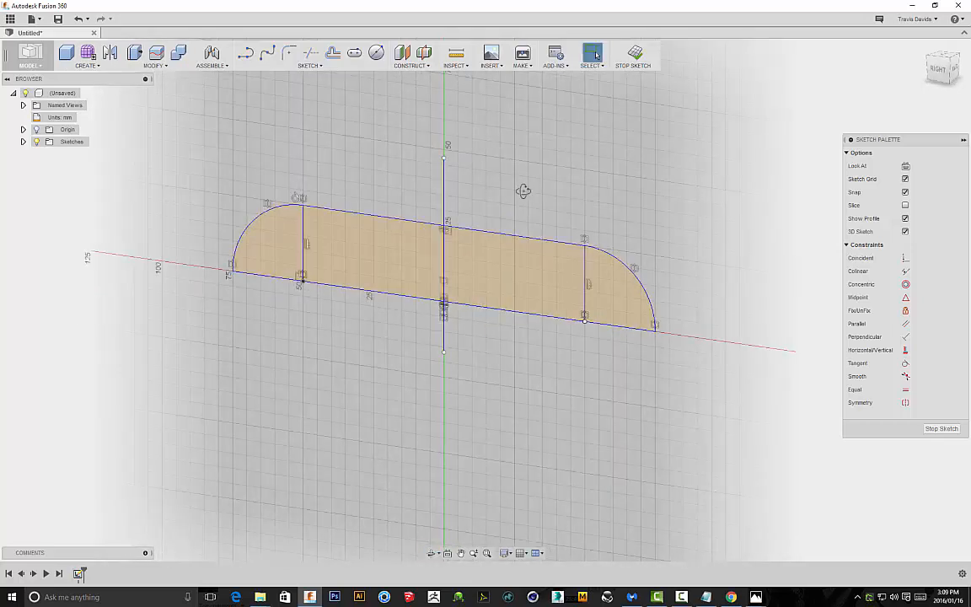
{"action": "middle_click_drag", "start_coordinate": [522, 190], "coordinate": [467, 210], "text": "shift"}
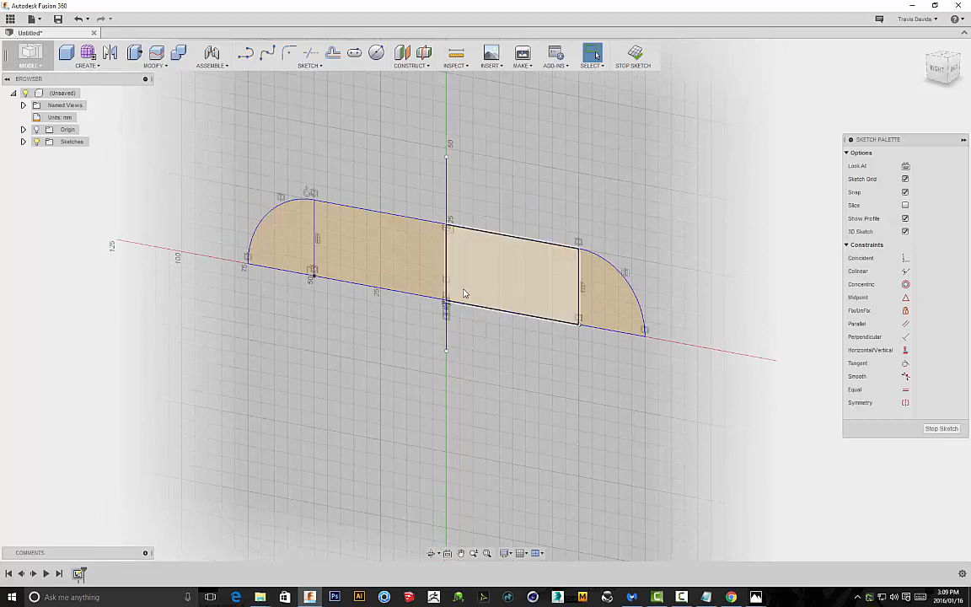
{"action": "mouse_move", "coordinate": [313, 222]}
{"action": "middle_mouse_down", "text": "shift"}
{"action": "mouse_move", "coordinate": [563, 219]}
{"action": "mouse_move", "coordinate": [624, 140]}
{"action": "middle_mouse_up", "text": "shift"}
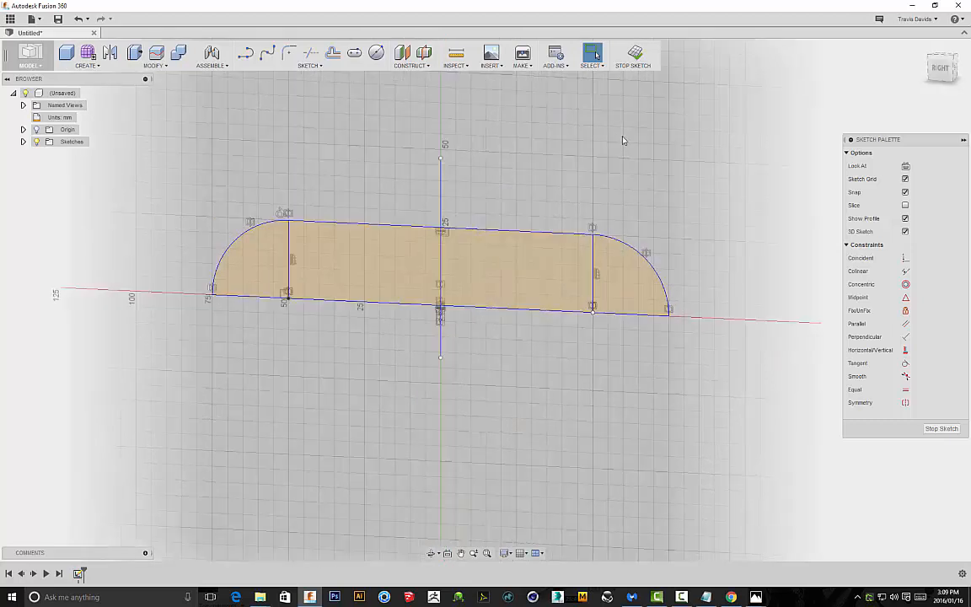
- Finish the sketch and start a Revolve with all four regions of the rounded profile selected
{"action": "left_click", "coordinate": [634, 54]}
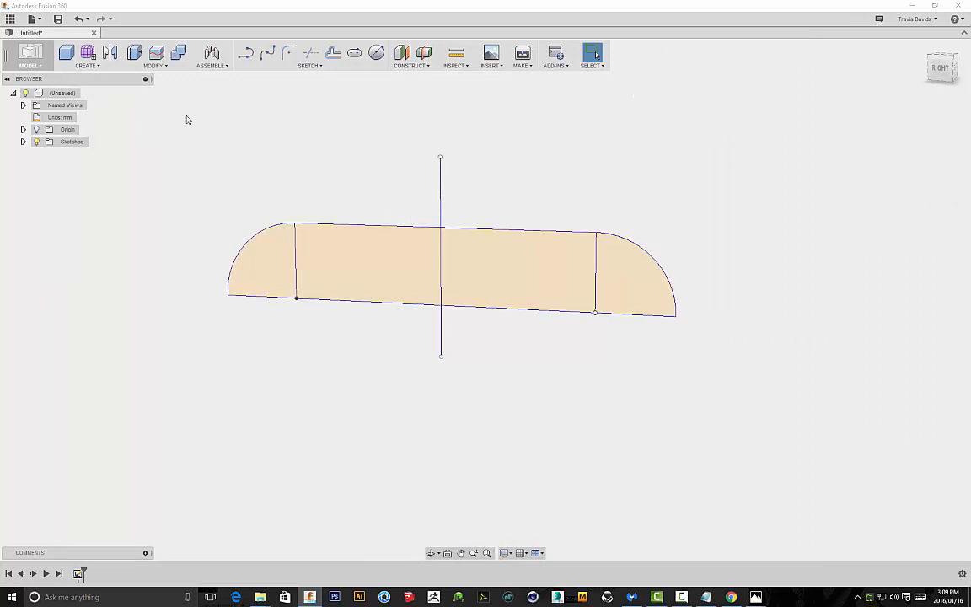
{"action": "scroll", "coordinate": [349, 194], "scroll_direction": "down", "scroll_amount": 1}
{"action": "left_click", "coordinate": [84, 65]}
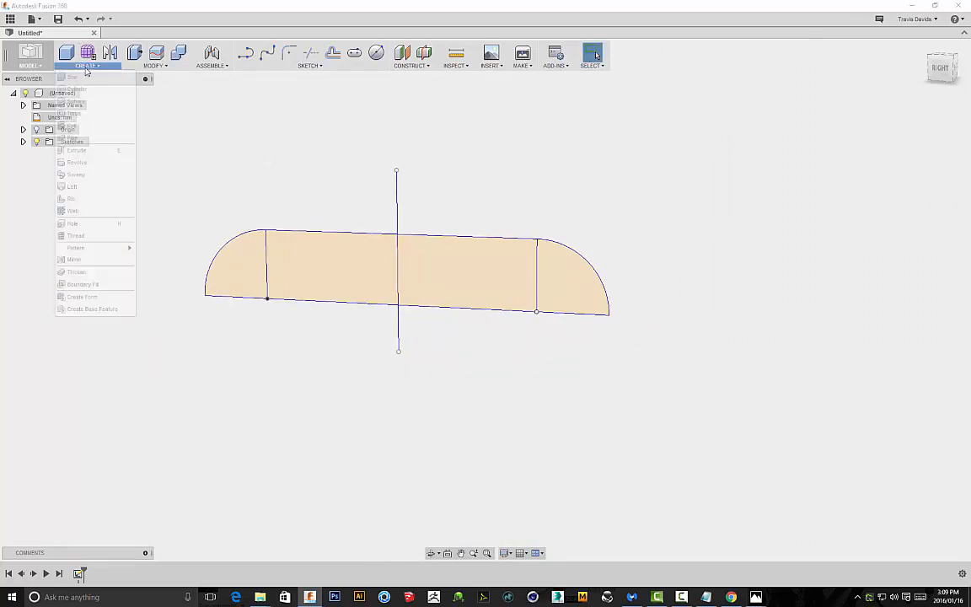
{"action": "left_click", "coordinate": [77, 163]}
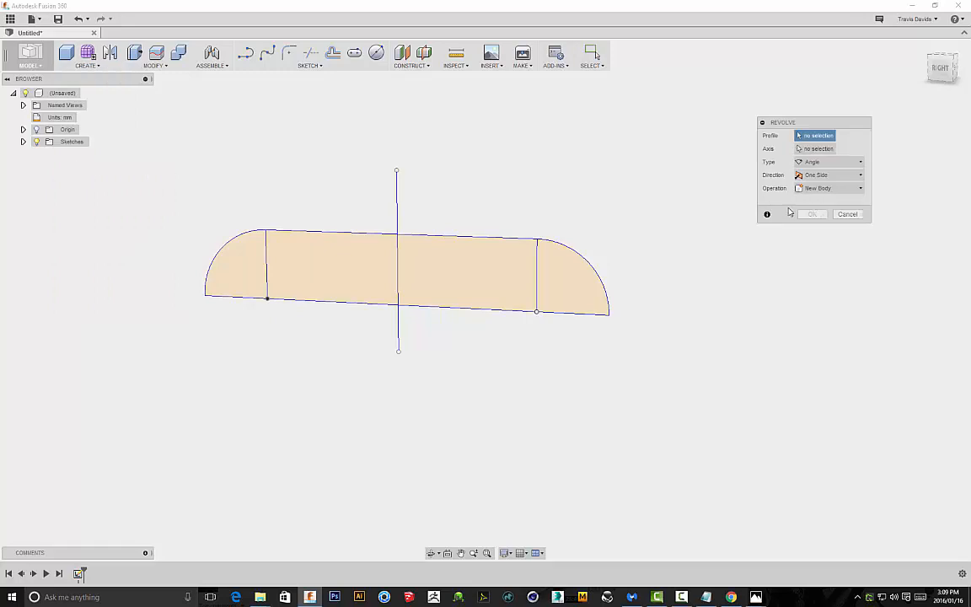
{"action": "left_click", "coordinate": [566, 293]}
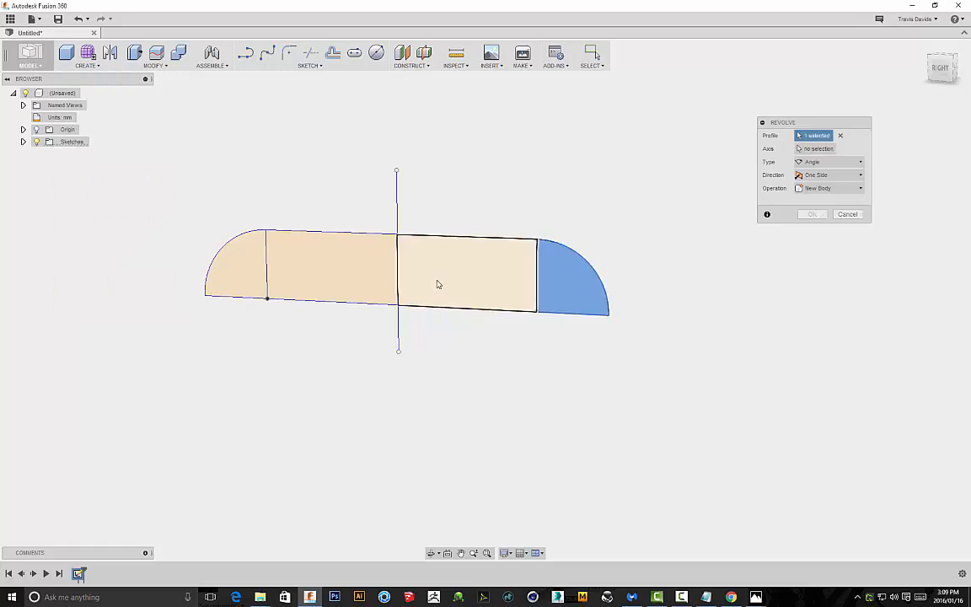
{"action": "left_click", "coordinate": [438, 282]}
{"action": "left_click", "coordinate": [305, 295]}
{"action": "left_click", "coordinate": [226, 272]}
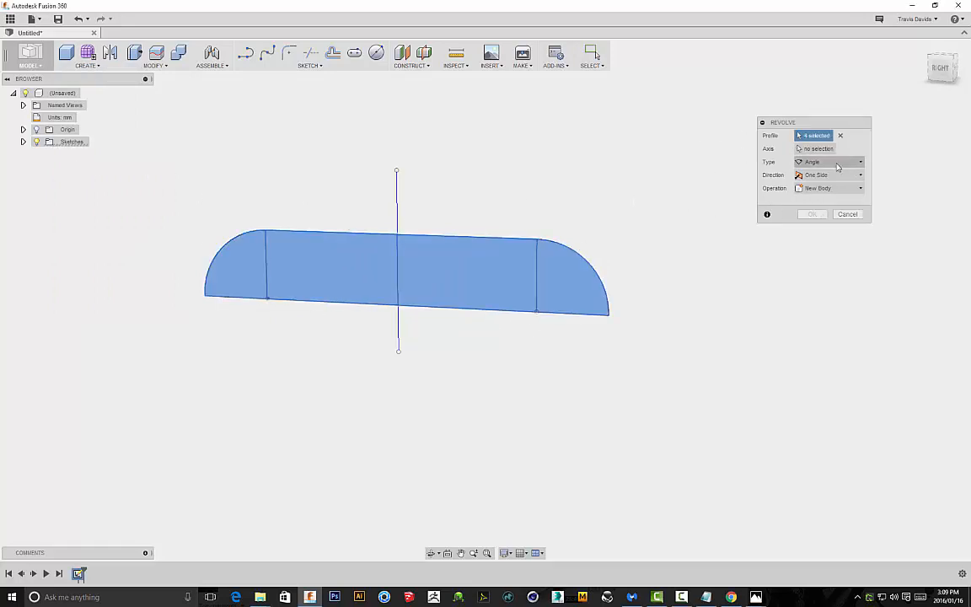
- Set the profile's long horizontal lower edge as the revolve axis
{"action": "left_click", "coordinate": [815, 153]}
{"action": "middle_click_drag", "start_coordinate": [548, 187], "coordinate": [577, 180], "text": "shift"}
{"action": "scroll", "coordinate": [500, 334], "scroll_direction": "up", "scroll_amount": 4}
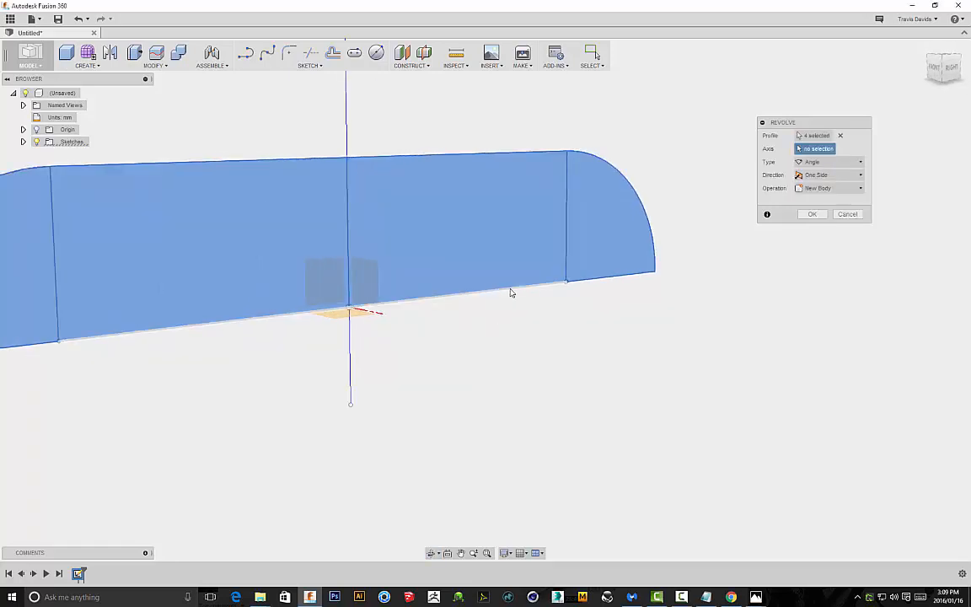
{"action": "scroll", "coordinate": [516, 295], "scroll_direction": "down", "scroll_amount": 4}
{"action": "mouse_move", "coordinate": [509, 299]}
{"action": "middle_mouse_down", "text": "shift"}
{"action": "mouse_move", "coordinate": [501, 315]}
{"action": "mouse_move", "coordinate": [490, 300]}
{"action": "middle_mouse_up", "text": "shift"}
{"action": "left_click", "coordinate": [489, 296]}
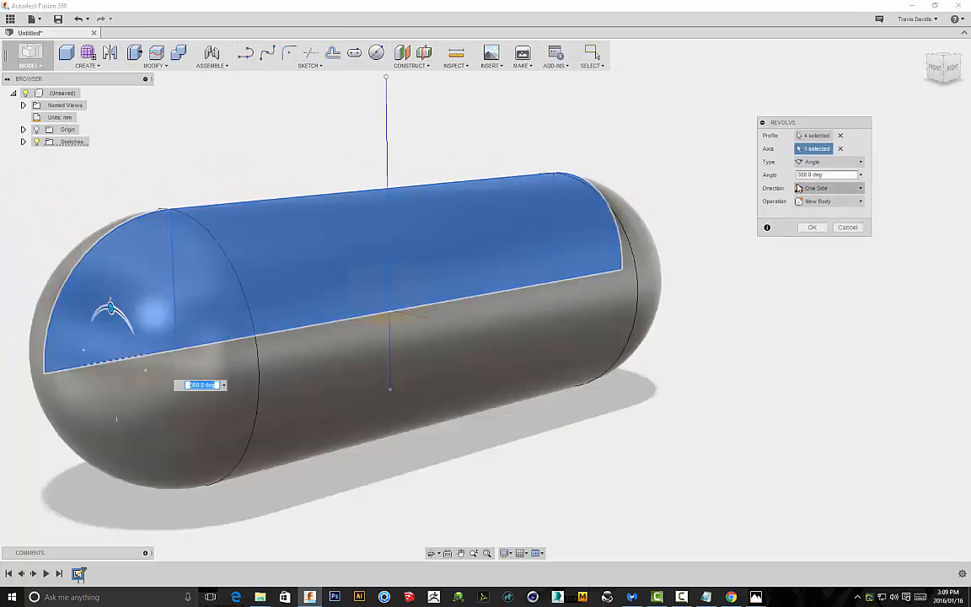
- Try a revolve angle of 90 degrees and examine the partial body preview from several sides
{"action": "left_click", "coordinate": [860, 175]}
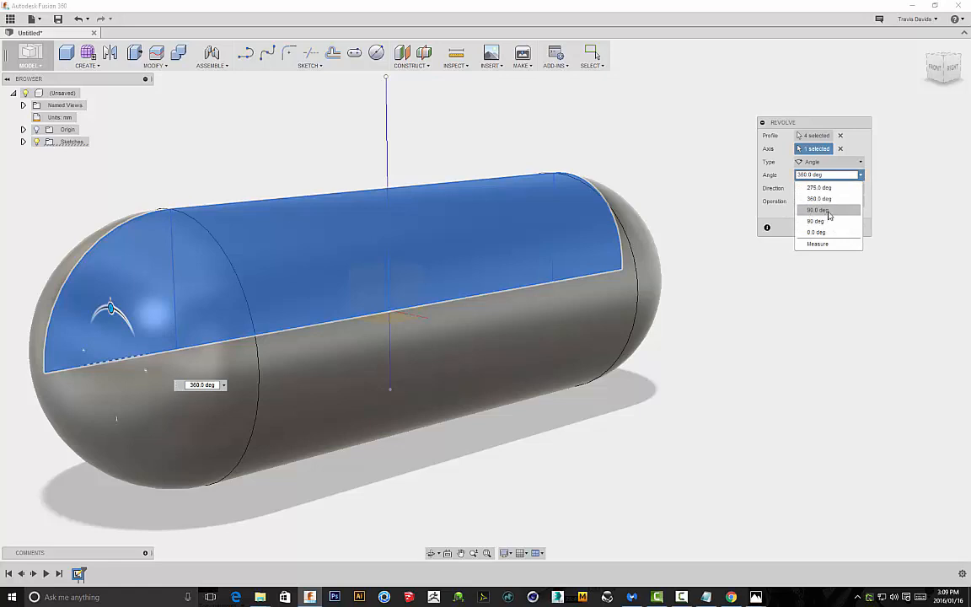
{"action": "left_click", "coordinate": [817, 209]}
{"action": "middle_click_drag", "start_coordinate": [239, 145], "coordinate": [320, 139], "text": "shift"}
{"action": "left_click_drag", "start_coordinate": [565, 348], "coordinate": [621, 346]}
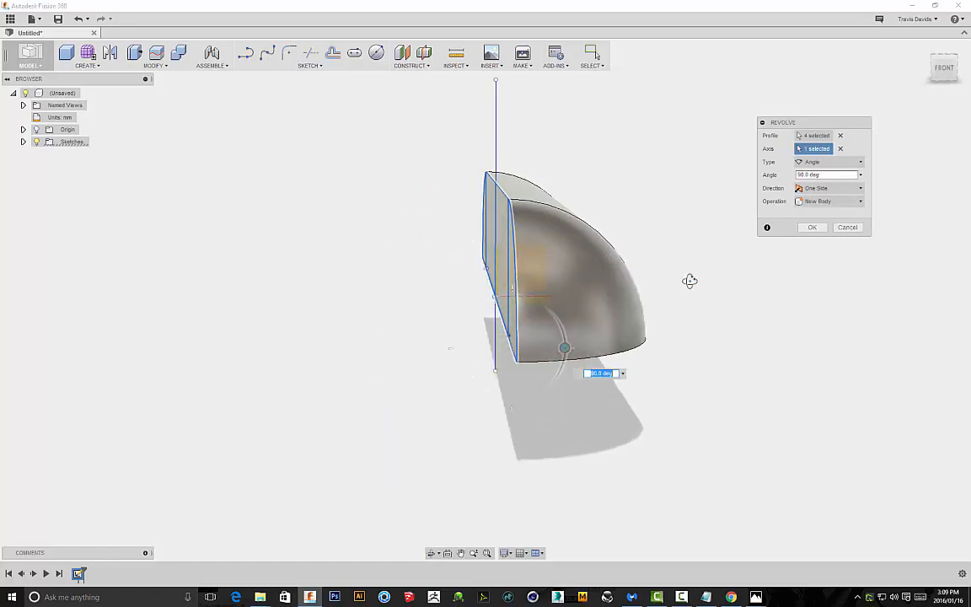
{"action": "middle_click_drag", "start_coordinate": [689, 279], "coordinate": [346, 322], "text": "shift"}
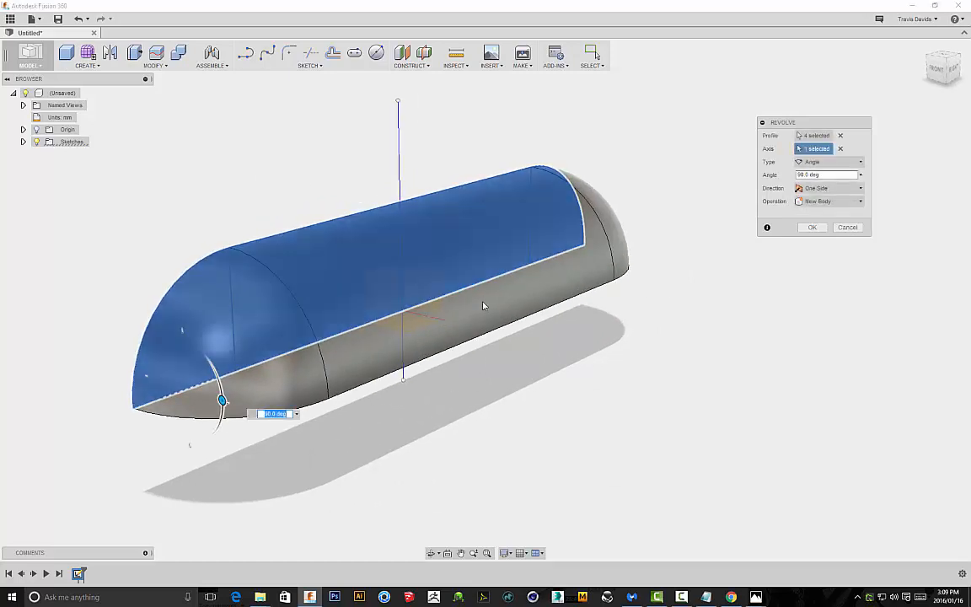
{"action": "middle_click_drag", "start_coordinate": [634, 358], "coordinate": [696, 357], "text": "shift"}
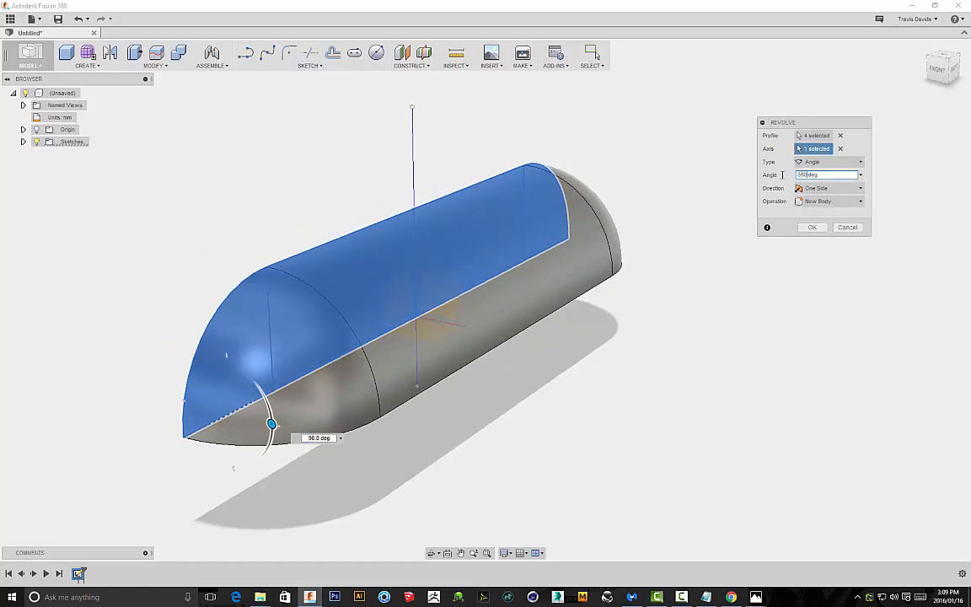
- Complete the Revolve as a new body with a full 360-degree angle
{"action": "left_click", "coordinate": [812, 227]}
{"action": "middle_click_drag", "start_coordinate": [735, 270], "coordinate": [316, 214], "text": "shift"}
{"action": "middle_click_drag", "start_coordinate": [378, 174], "coordinate": [379, 197], "text": "shift"}
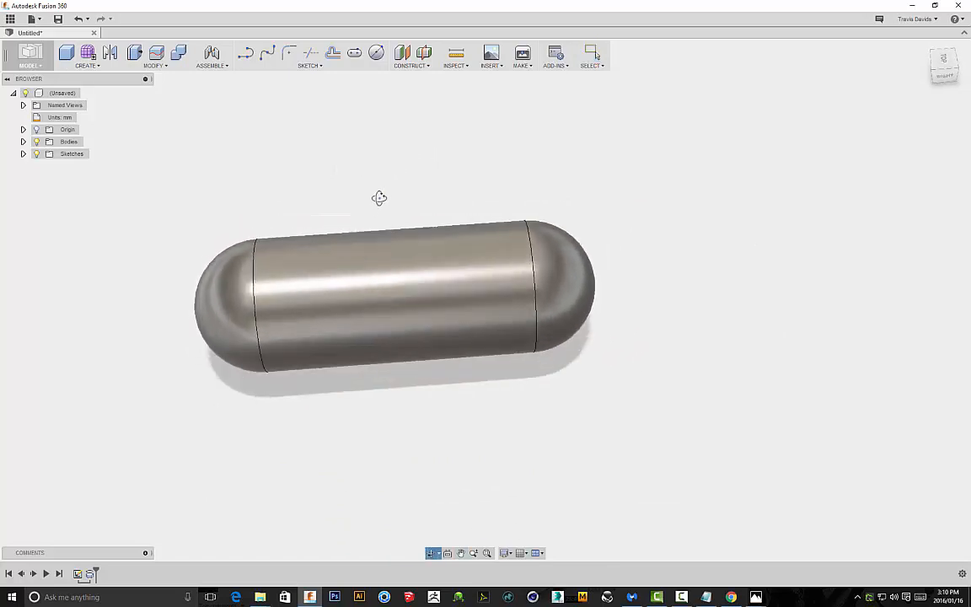
{"action": "left_click", "coordinate": [943, 71]}
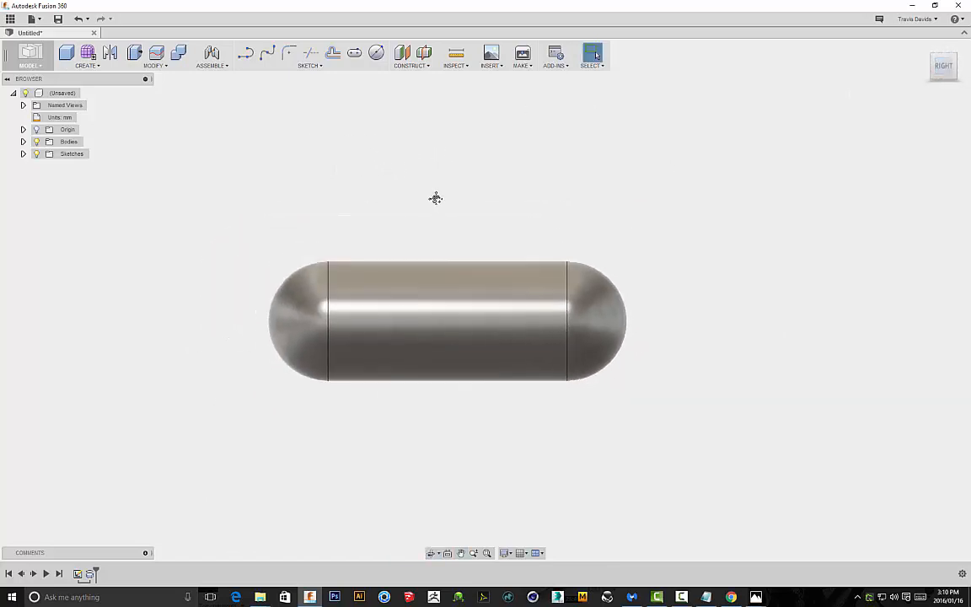
{"action": "scroll", "coordinate": [455, 195], "scroll_direction": "down", "scroll_amount": 2}
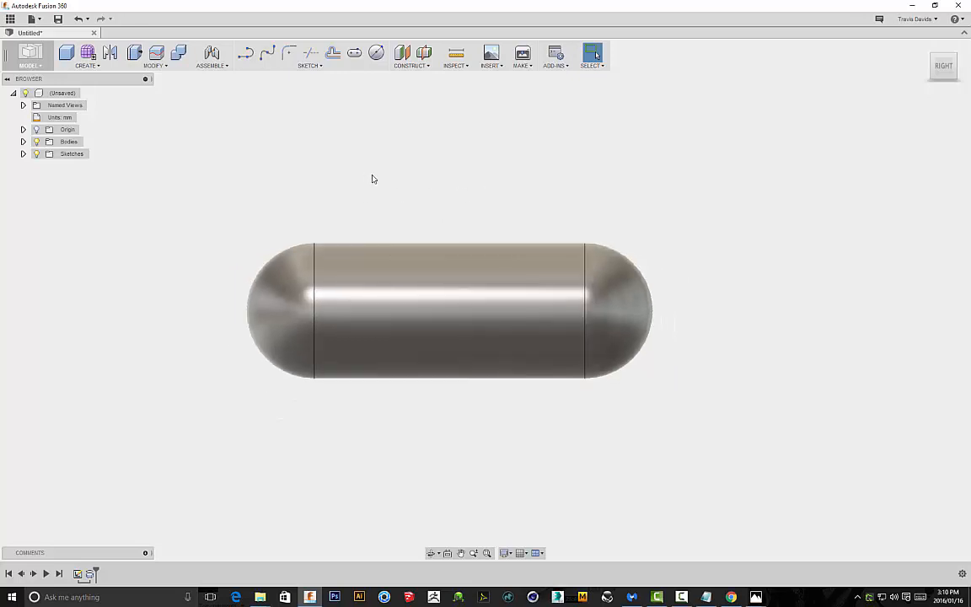
{"action": "middle_click_drag", "start_coordinate": [374, 179], "coordinate": [460, 284], "text": "shift"}
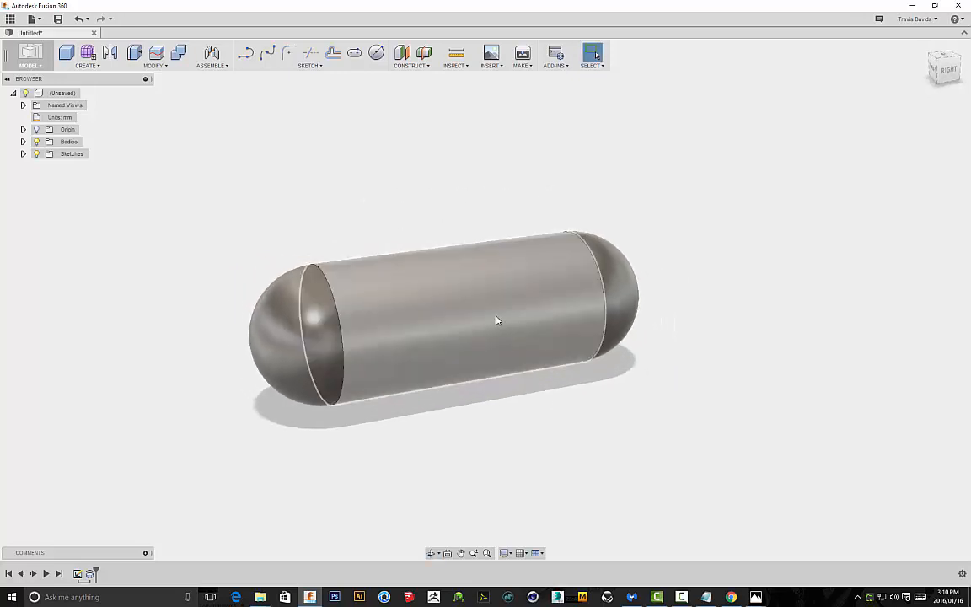
{"action": "middle_click_drag", "start_coordinate": [689, 226], "coordinate": [665, 210], "text": "shift"}
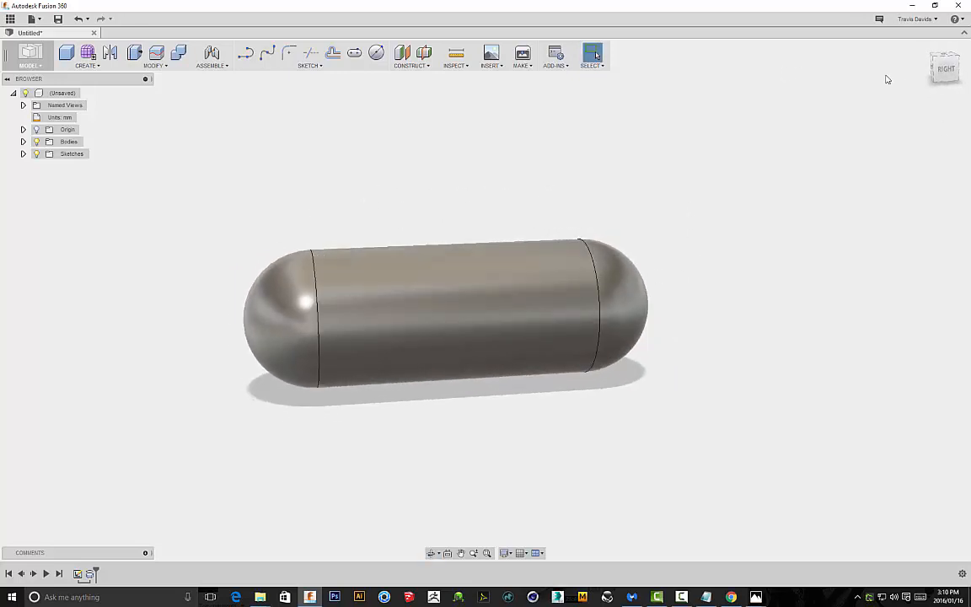
- Sketch a center diameter circle about 28 mm across on the right-view plane, centred above the origin and slightly overlapping the capsule's upper edge
{"action": "left_click", "coordinate": [377, 53]}
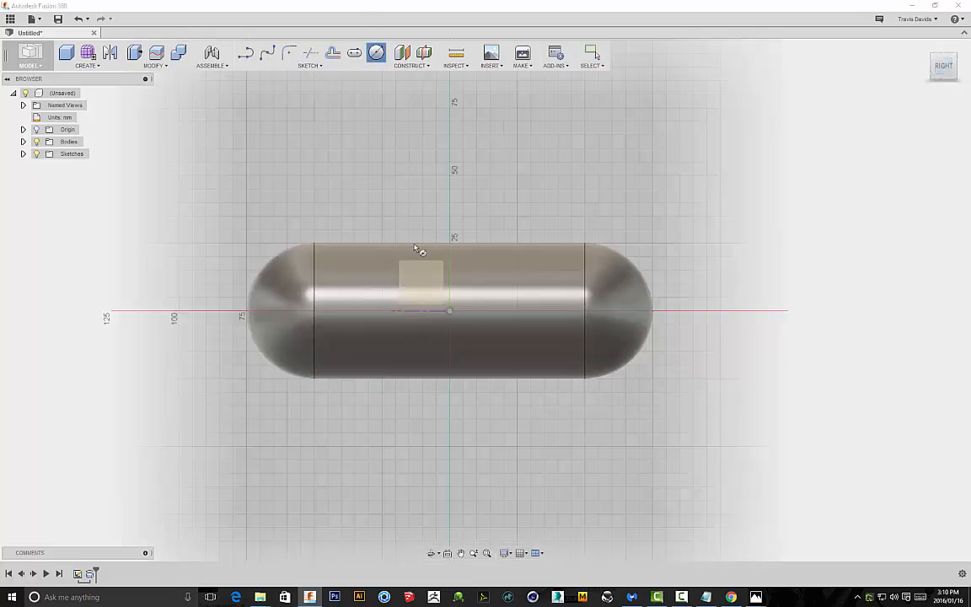
{"action": "left_click", "coordinate": [308, 65]}
{"action": "mouse_move", "coordinate": [331, 113]}
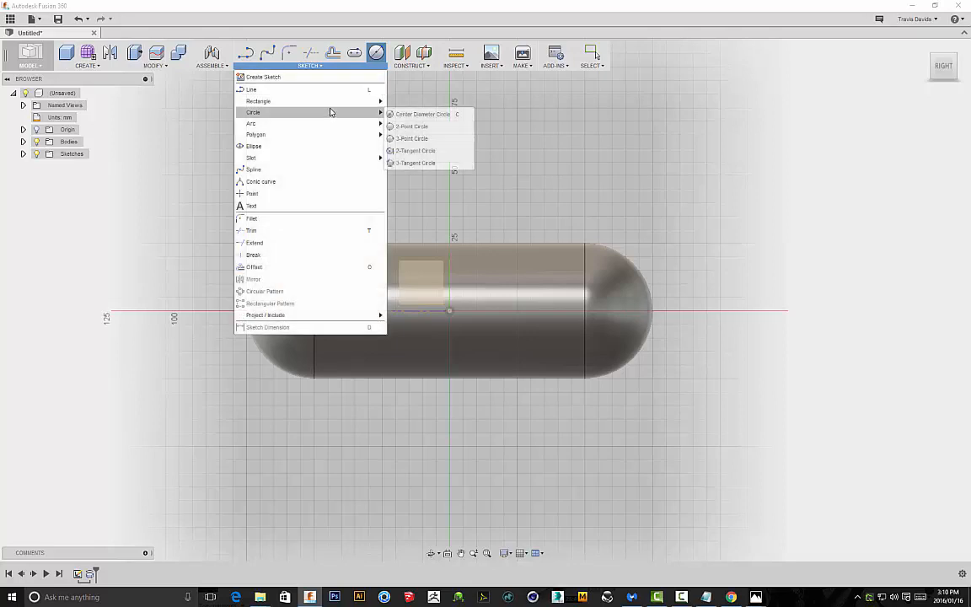
{"action": "left_click", "coordinate": [405, 112]}
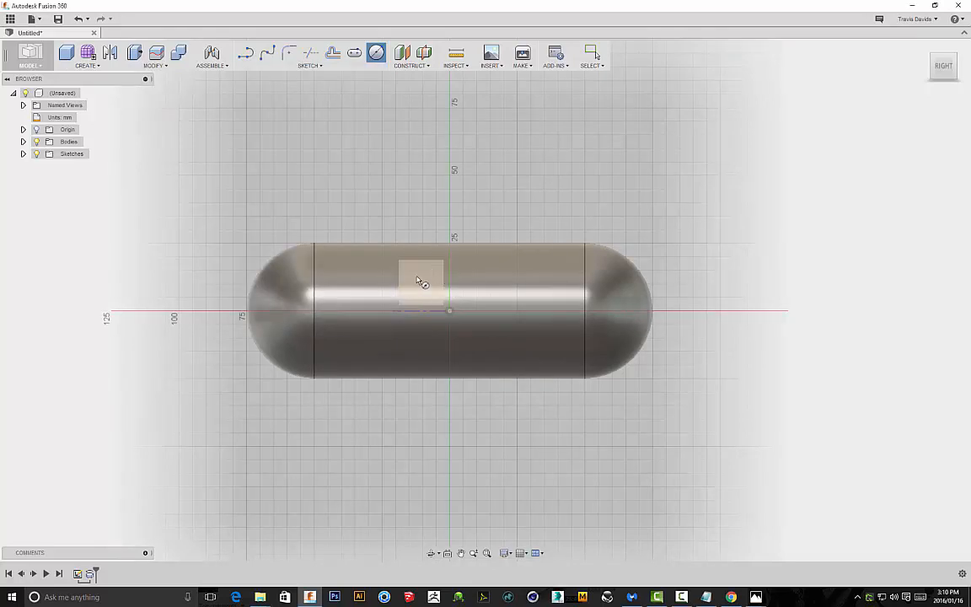
{"action": "left_click", "coordinate": [419, 280]}
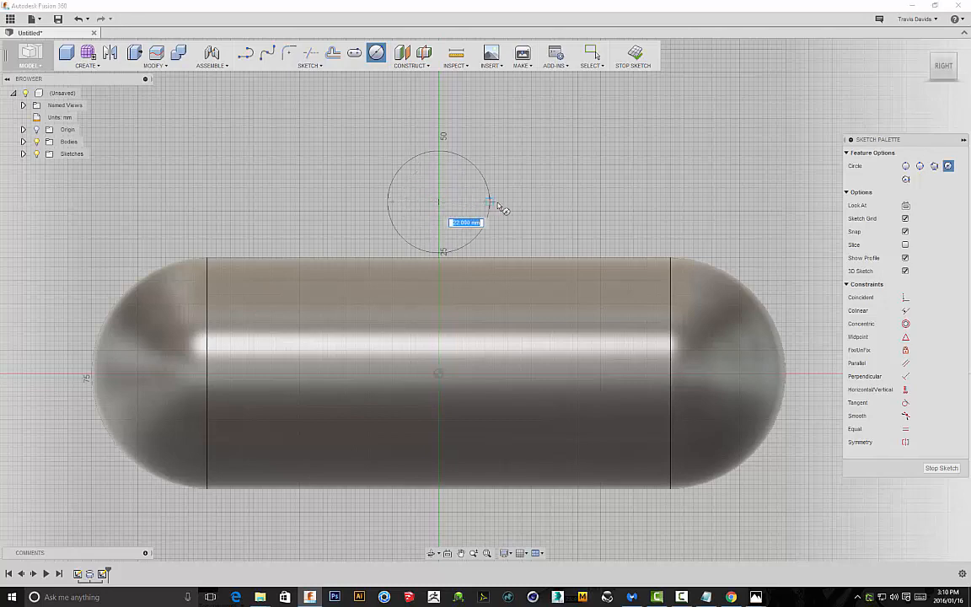
{"action": "left_click", "coordinate": [506, 200]}
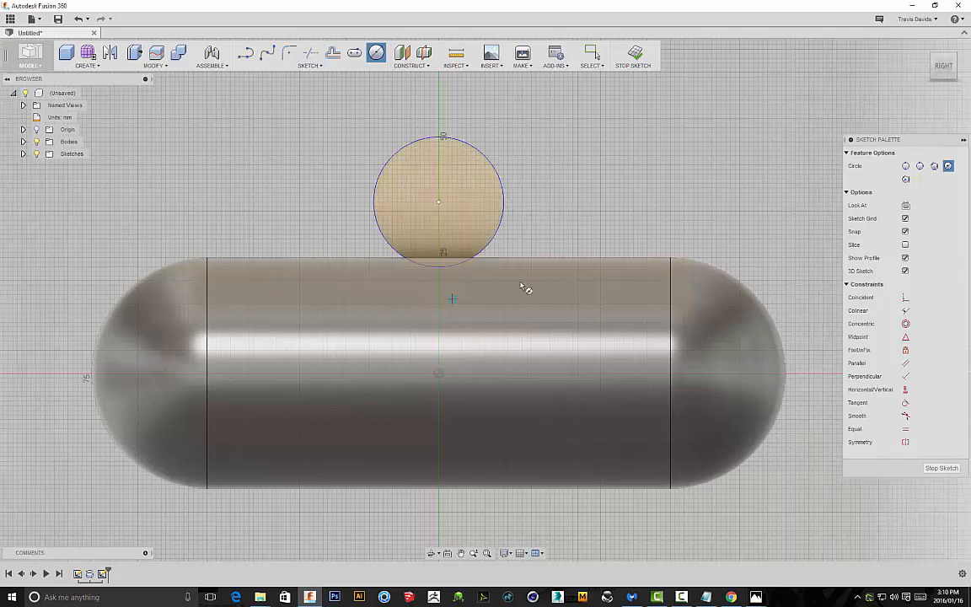
{"action": "middle_click_drag", "start_coordinate": [524, 289], "coordinate": [546, 294], "text": "shift"}
{"action": "middle_click_drag", "start_coordinate": [549, 202], "coordinate": [430, 257], "text": "shift"}
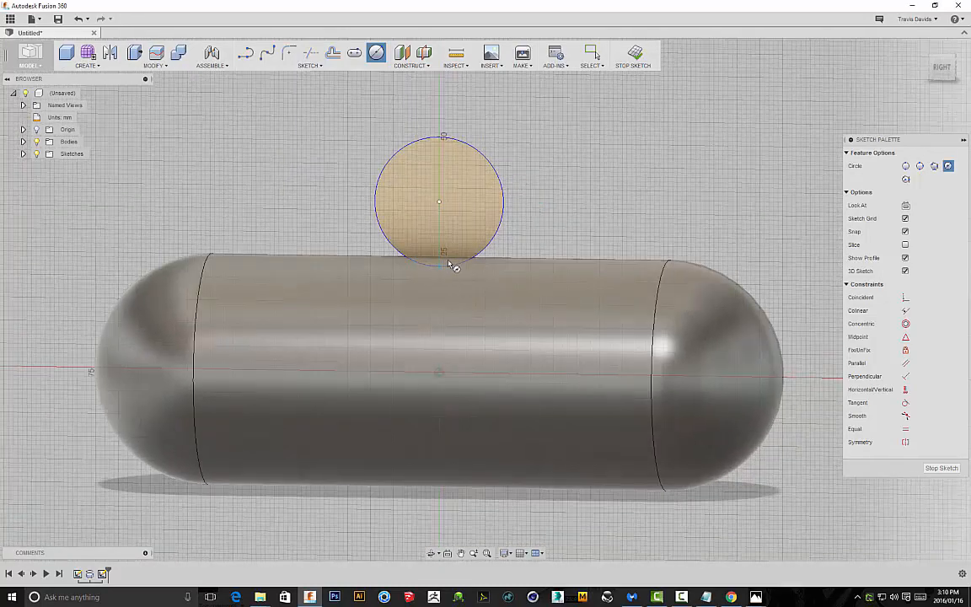
{"action": "right_click", "coordinate": [597, 182]}
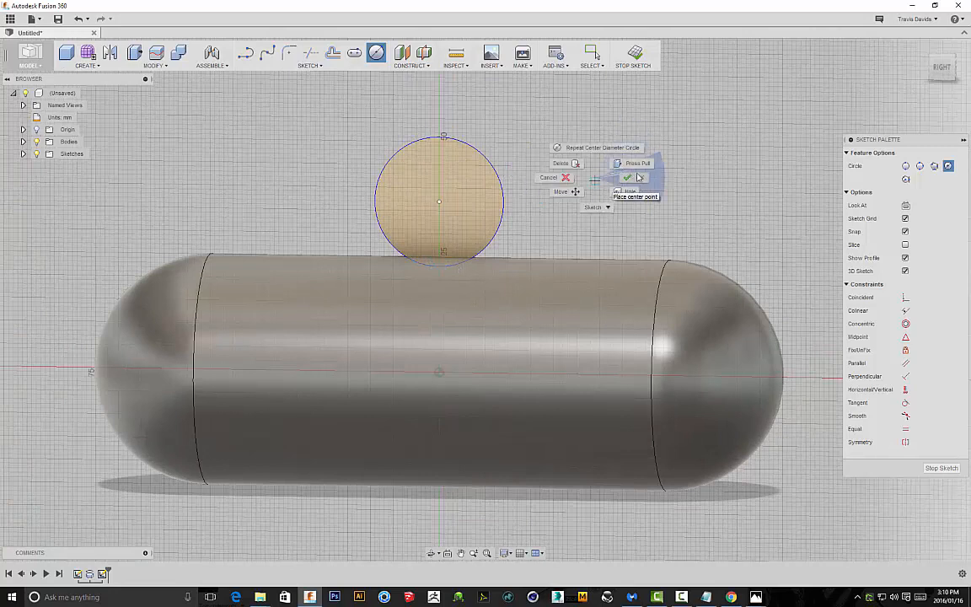
{"action": "left_click", "coordinate": [642, 179]}
- Revolve the circle 360 degrees about the origin axis running along the capsule's length, as a cut around its middle
{"action": "mouse_move", "coordinate": [626, 71]}
{"action": "middle_mouse_down", "text": "shift"}
{"action": "mouse_move", "coordinate": [591, 163]}
{"action": "mouse_move", "coordinate": [635, 154]}
{"action": "mouse_move", "coordinate": [540, 166]}
{"action": "middle_mouse_up", "text": "shift"}
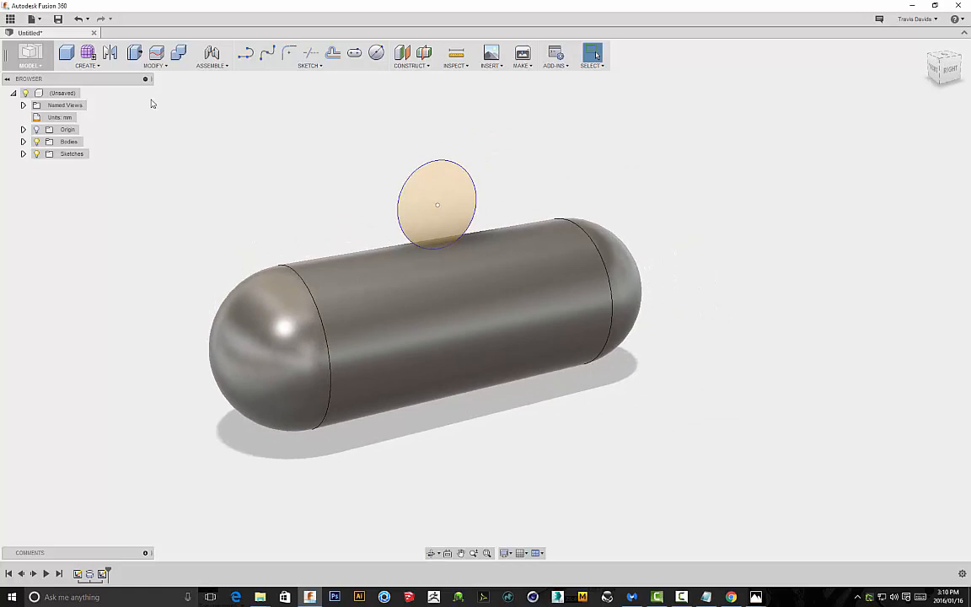
{"action": "left_click", "coordinate": [107, 69]}
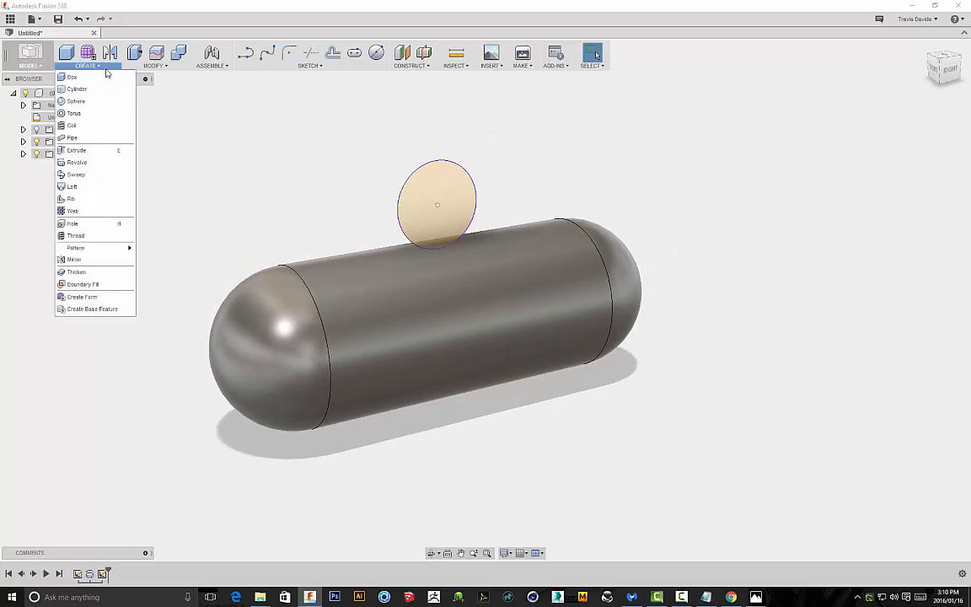
{"action": "left_click", "coordinate": [77, 162]}
{"action": "left_click", "coordinate": [453, 184]}
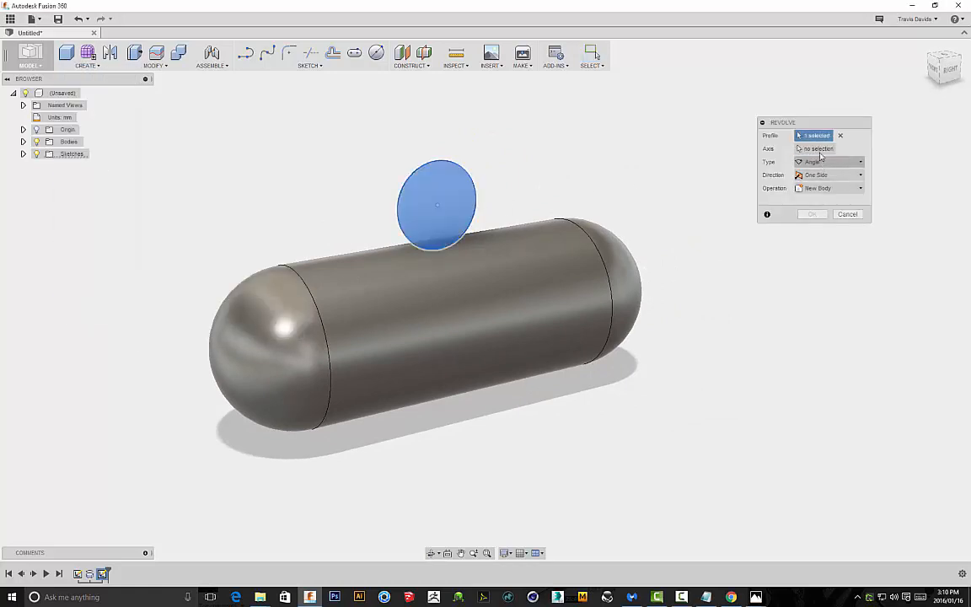
{"action": "scroll", "coordinate": [422, 219], "scroll_direction": "up", "scroll_amount": 2}
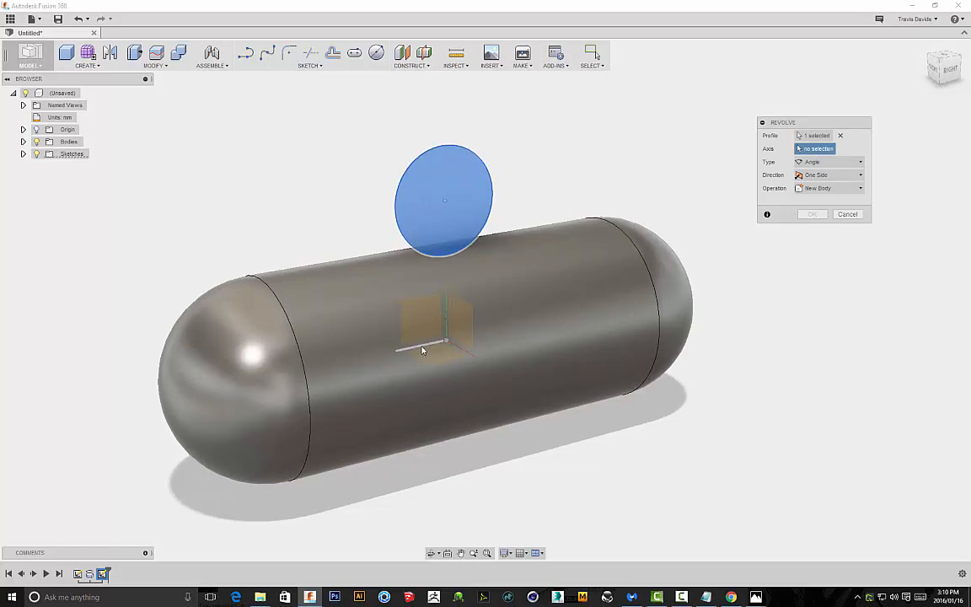
{"action": "left_click", "coordinate": [422, 349]}
{"action": "middle_click_drag", "start_coordinate": [323, 203], "coordinate": [484, 213], "text": "shift"}
{"action": "middle_click_drag", "start_coordinate": [564, 157], "coordinate": [555, 148]}
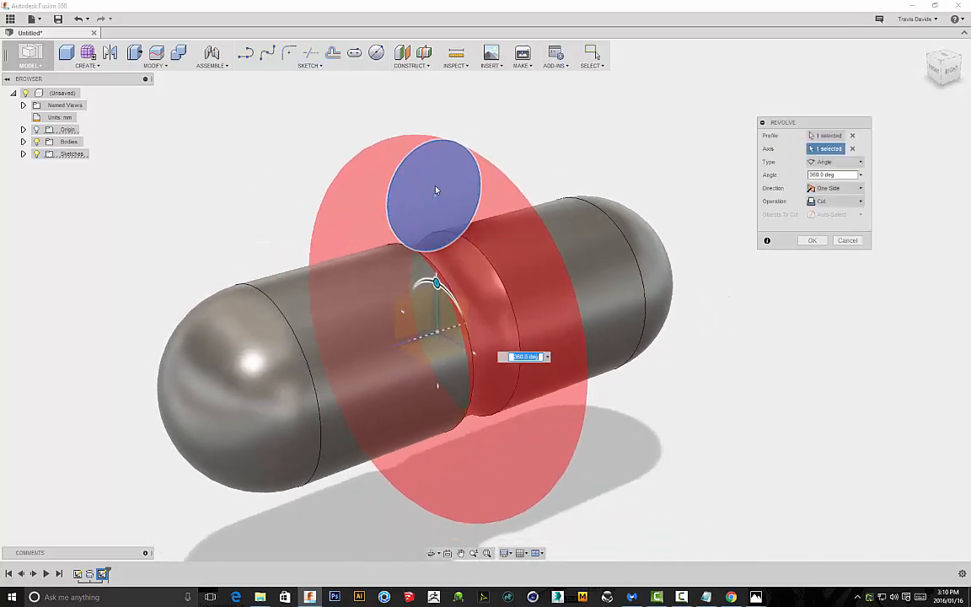
{"action": "middle_click_drag", "start_coordinate": [697, 421], "coordinate": [417, 359], "text": "shift"}
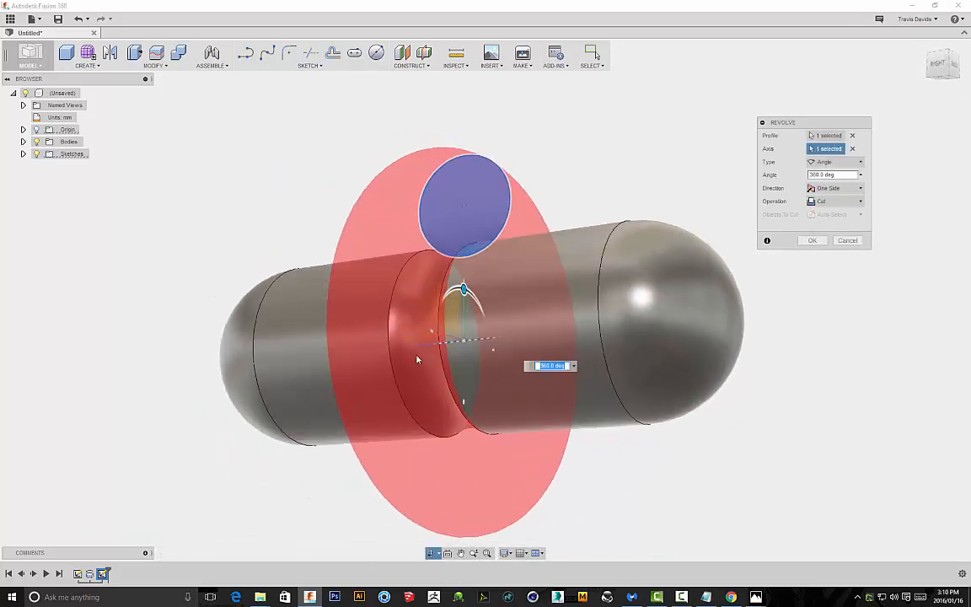
{"action": "middle_click_drag", "start_coordinate": [335, 273], "coordinate": [727, 170], "text": "shift"}
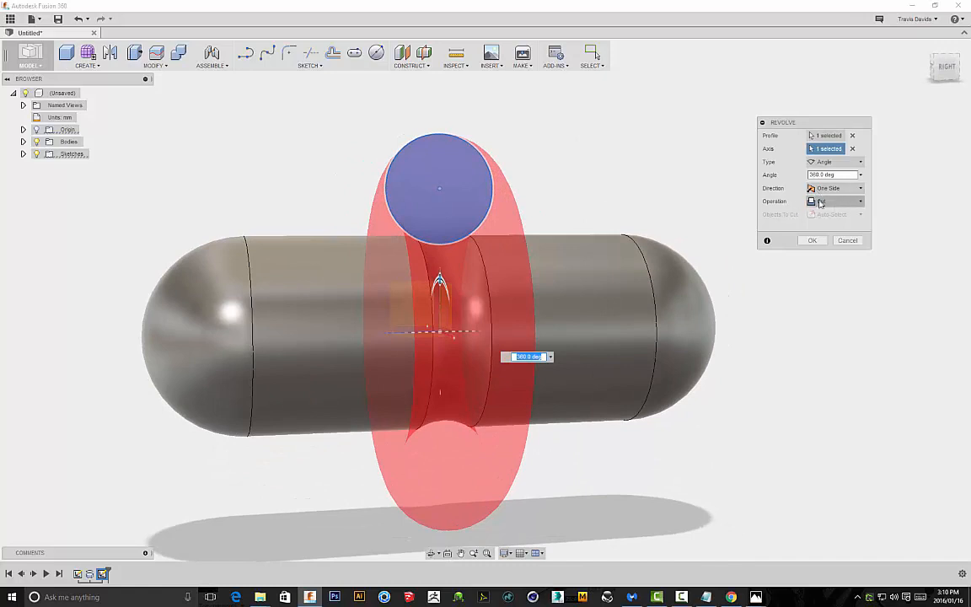
{"action": "middle_click_drag", "start_coordinate": [573, 164], "coordinate": [533, 176], "text": "shift"}
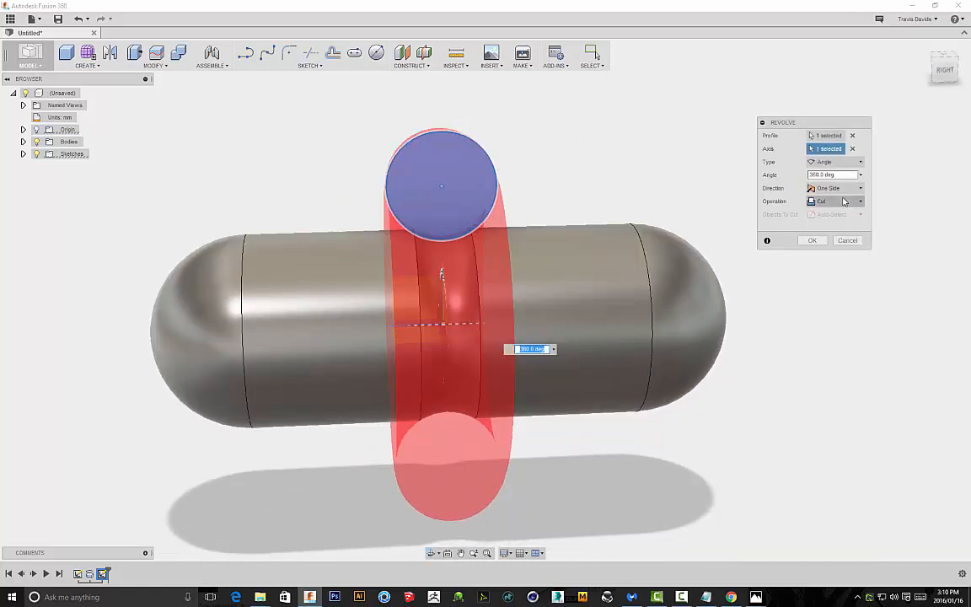
{"action": "left_click", "coordinate": [812, 241]}
- Fillet both edges of the groove around the capsule's middle with a constant 10 mm radius
{"action": "middle_click_drag", "start_coordinate": [628, 179], "coordinate": [455, 224], "text": "shift"}
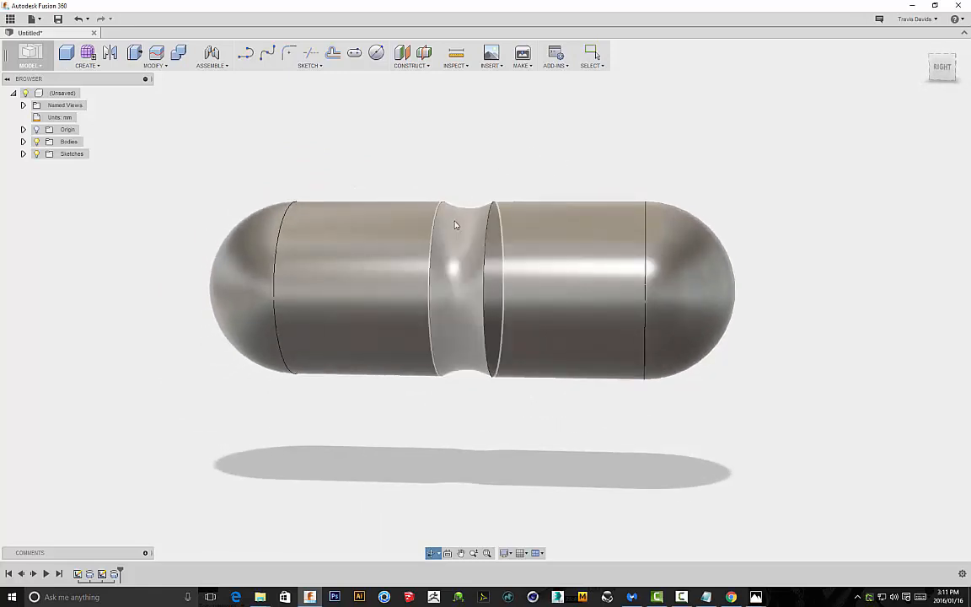
{"action": "scroll", "coordinate": [453, 223], "scroll_direction": "up", "scroll_amount": 3}
{"action": "left_click", "coordinate": [423, 232]}
{"action": "right_click", "coordinate": [494, 151]}
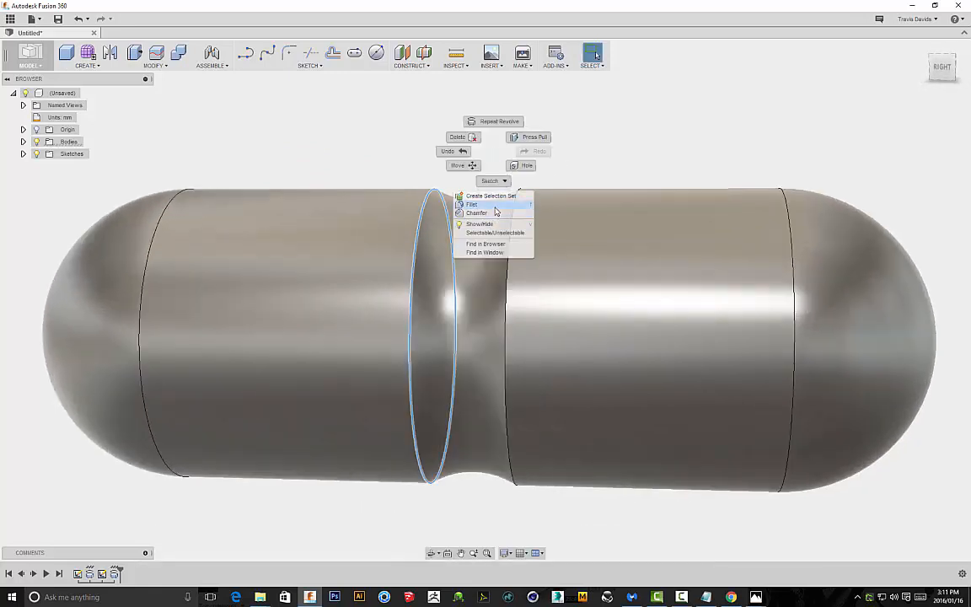
{"action": "left_click", "coordinate": [495, 206]}
{"action": "left_click", "coordinate": [510, 217]}
{"action": "scroll", "coordinate": [520, 205], "scroll_direction": "up", "scroll_amount": 3}
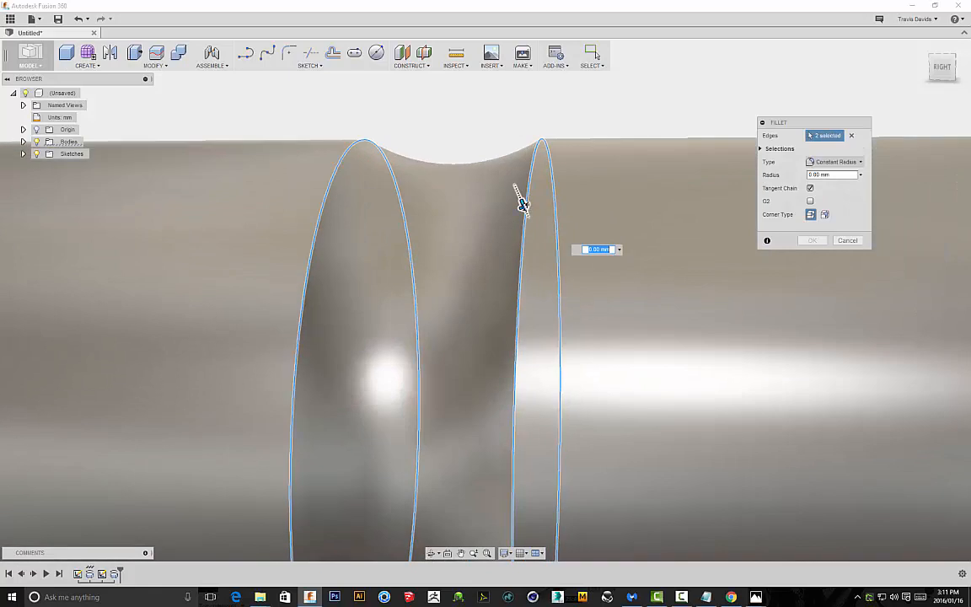
{"action": "type", "text": "9"}
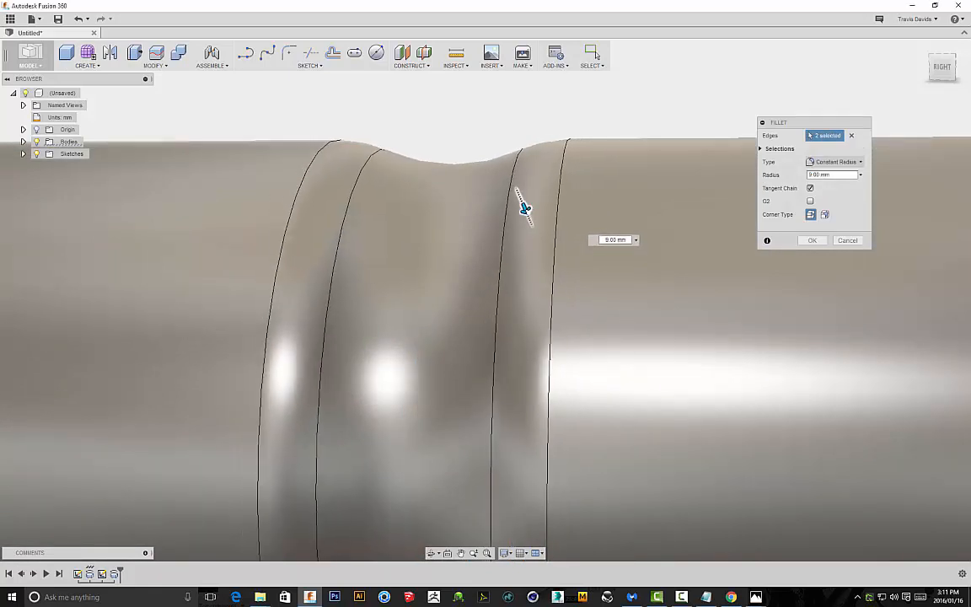
{"action": "type", "text": "10"}
{"action": "scroll", "coordinate": [879, 213], "scroll_direction": "down", "scroll_amount": 5}
{"action": "left_click", "coordinate": [825, 240]}
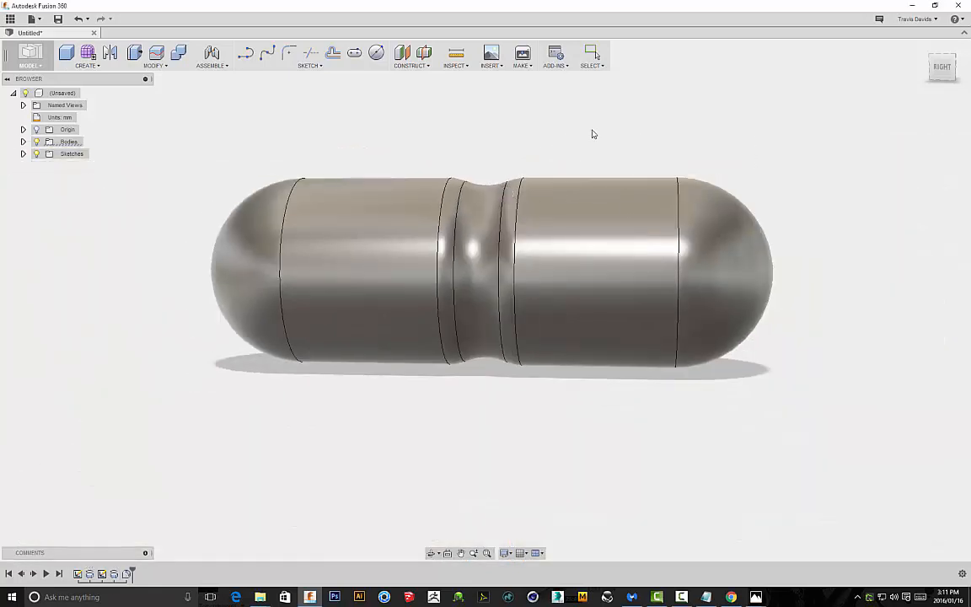
- Sketch a horizontal center-to-center slot on the right-view plane, about 20 mm between centers and 4 mm wide, centred about 50 mm above the origin
{"action": "middle_click_drag", "start_coordinate": [591, 133], "coordinate": [473, 205], "text": "shift"}
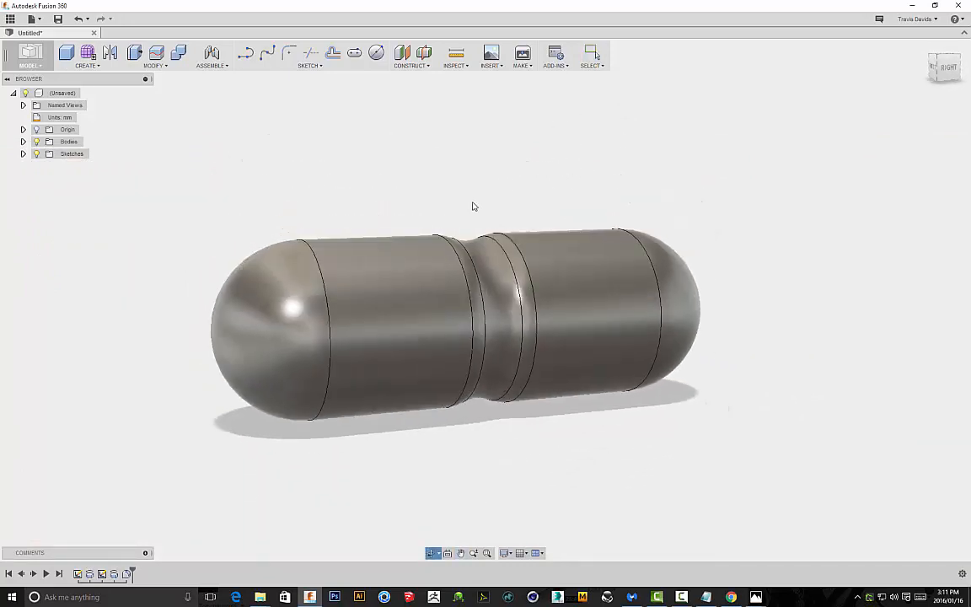
{"action": "middle_click_drag", "start_coordinate": [584, 93], "coordinate": [534, 193], "text": "shift"}
{"action": "key", "text": "Escape"}
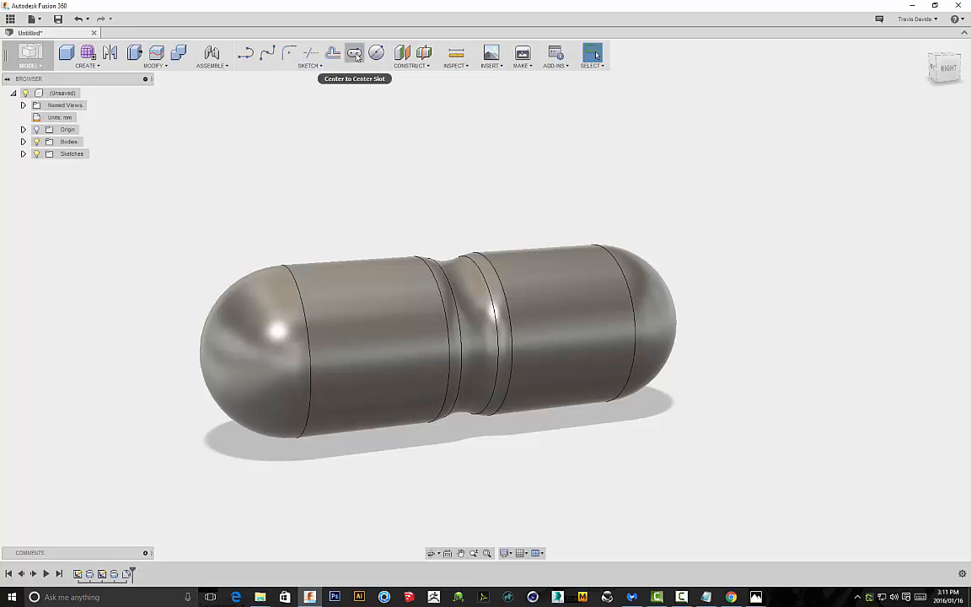
{"action": "left_click", "coordinate": [342, 70]}
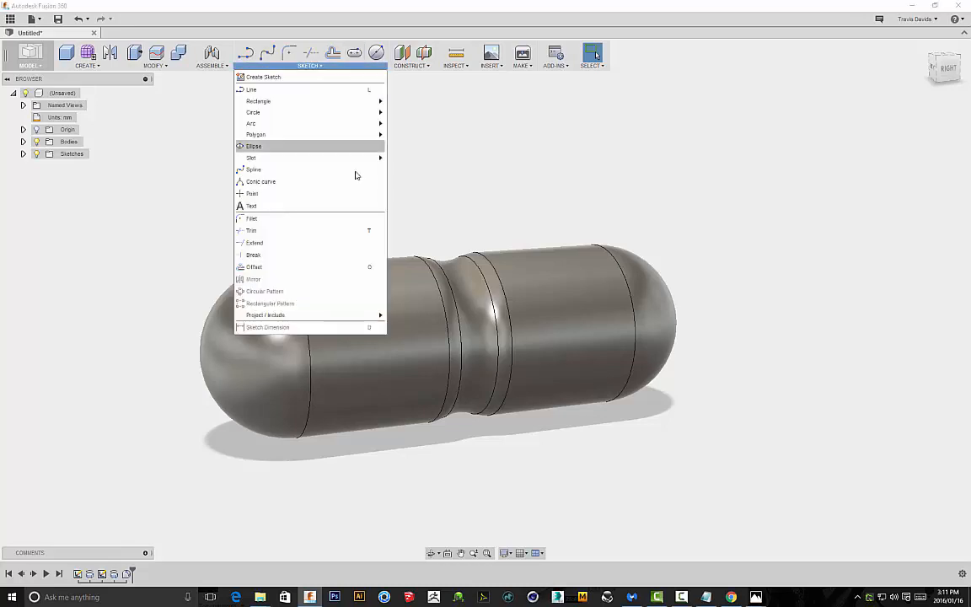
{"action": "mouse_move", "coordinate": [353, 158]}
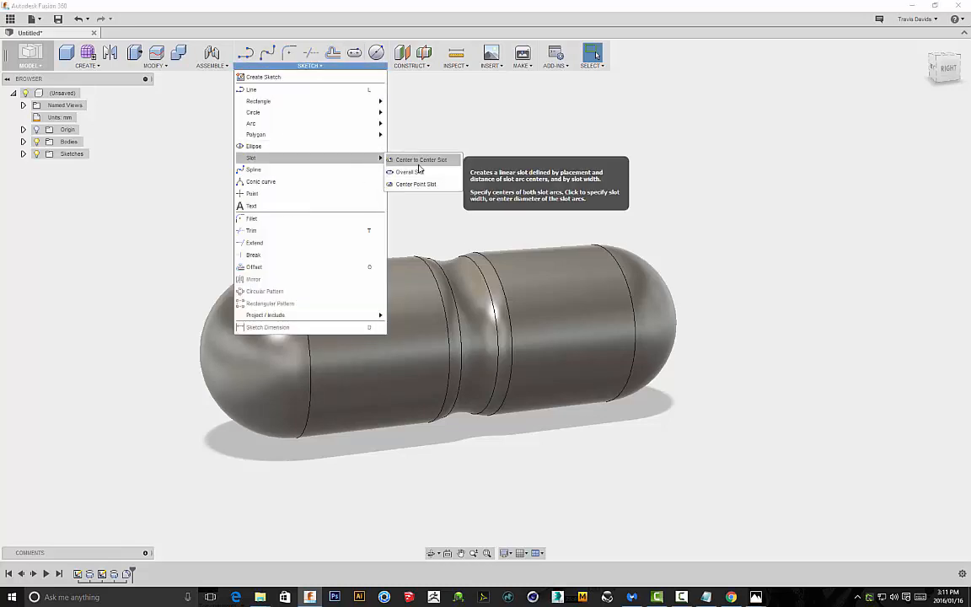
{"action": "left_click", "coordinate": [418, 163]}
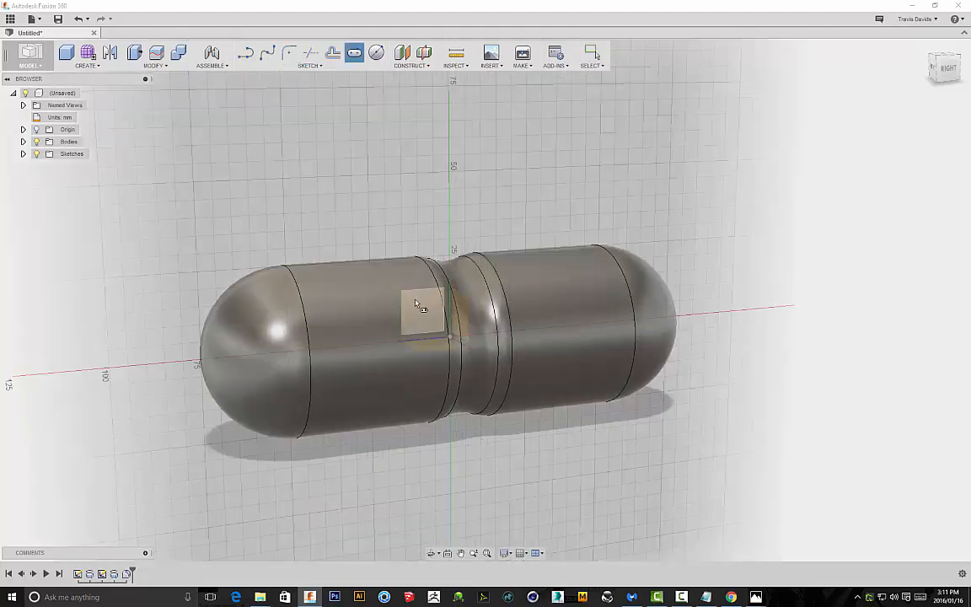
{"action": "left_click", "coordinate": [423, 308]}
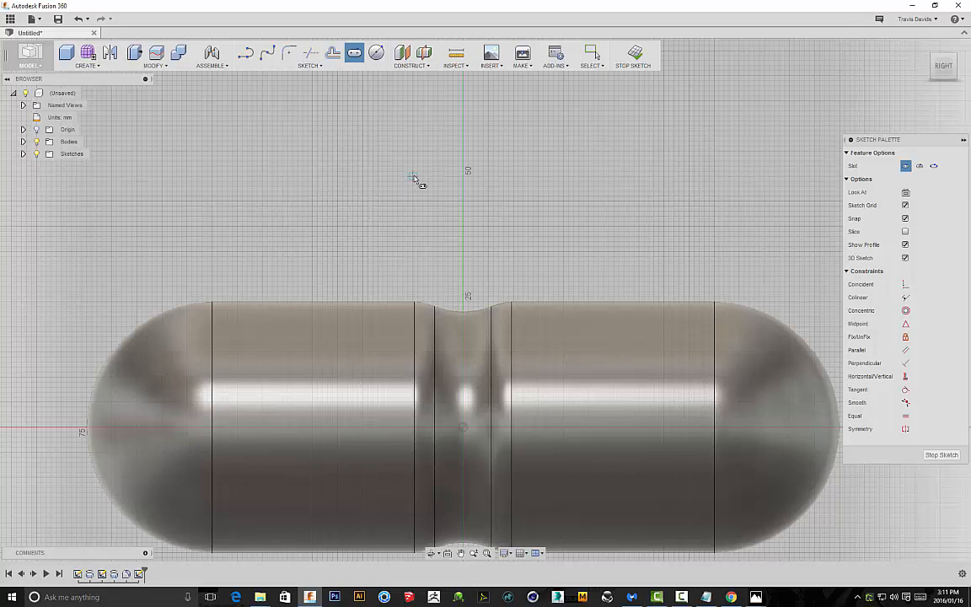
{"action": "left_click", "coordinate": [517, 186]}
{"action": "right_click", "coordinate": [568, 156]}
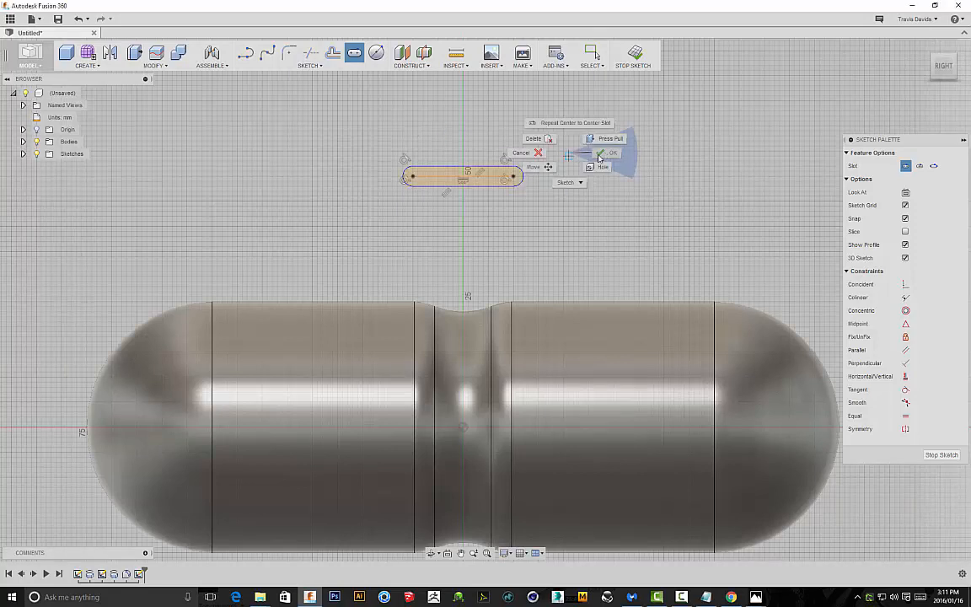
{"action": "left_click", "coordinate": [599, 157]}
{"action": "scroll", "coordinate": [438, 194], "scroll_direction": "up", "scroll_amount": 5}
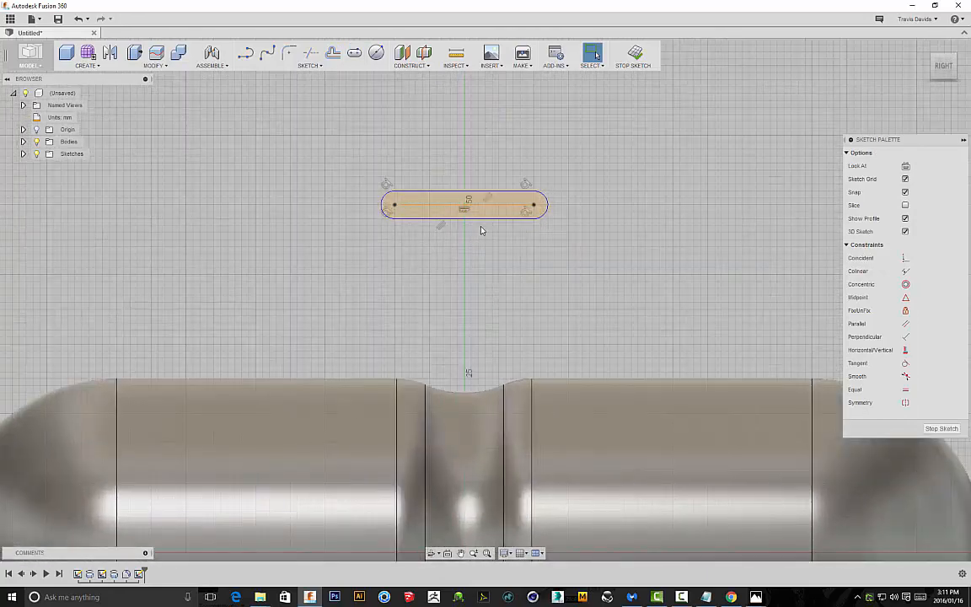
{"action": "scroll", "coordinate": [454, 148], "scroll_direction": "down", "scroll_amount": 1}
{"action": "middle_click_drag", "start_coordinate": [454, 147], "coordinate": [425, 201]}
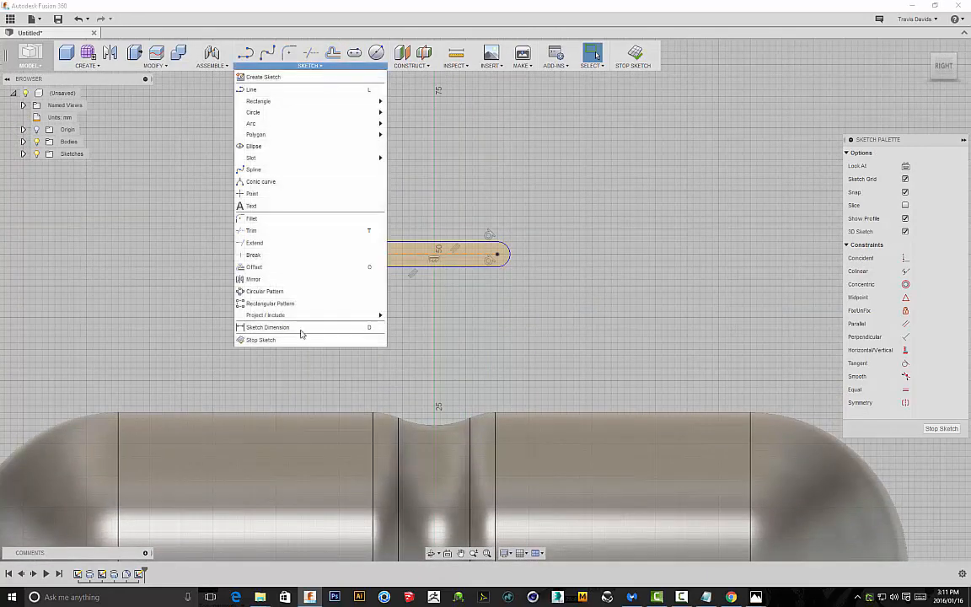
{"action": "scroll", "coordinate": [442, 250], "scroll_direction": "up", "scroll_amount": 3}
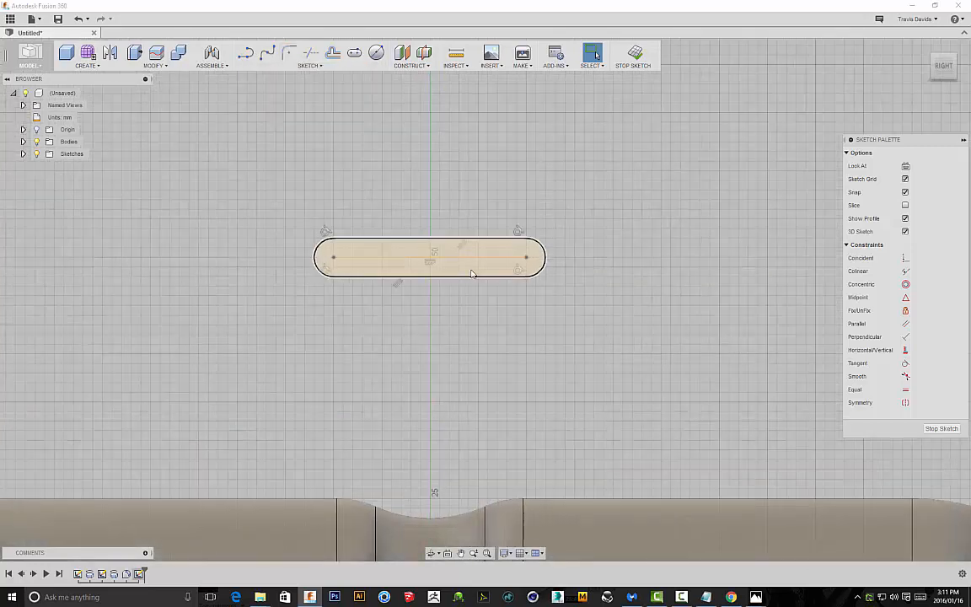
{"action": "left_click", "coordinate": [544, 274]}
{"action": "left_click", "coordinate": [462, 242]}
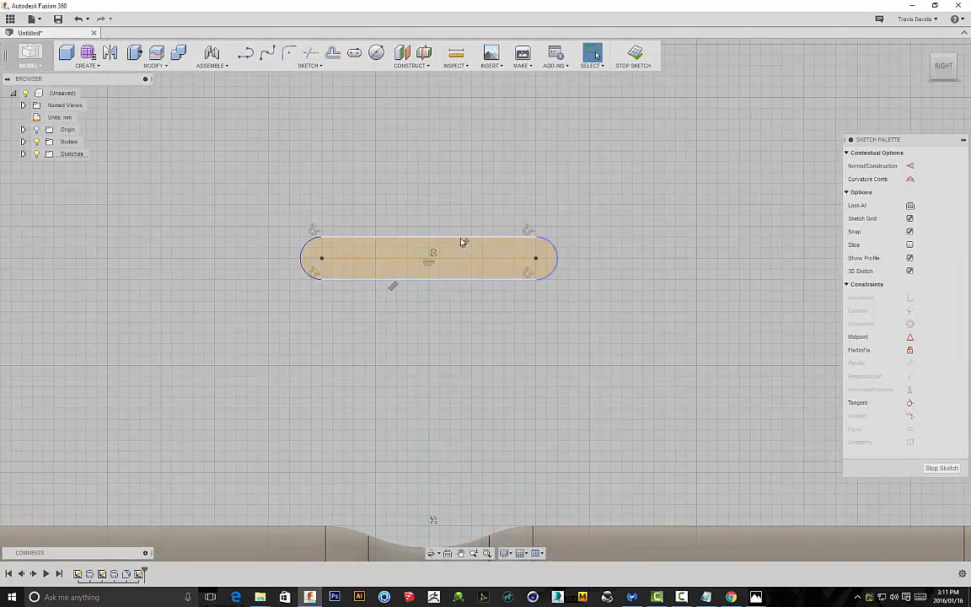
{"action": "left_click", "coordinate": [310, 65]}
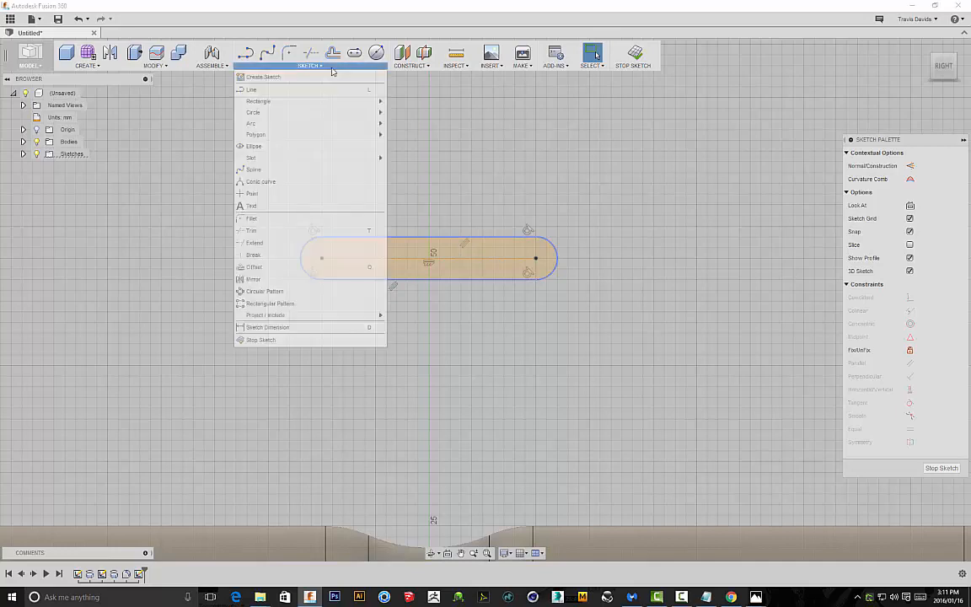
{"action": "left_click", "coordinate": [269, 301]}
{"action": "scroll", "coordinate": [446, 160], "scroll_direction": "down", "scroll_amount": 1}
{"action": "middle_click_drag", "start_coordinate": [446, 159], "coordinate": [433, 216]}
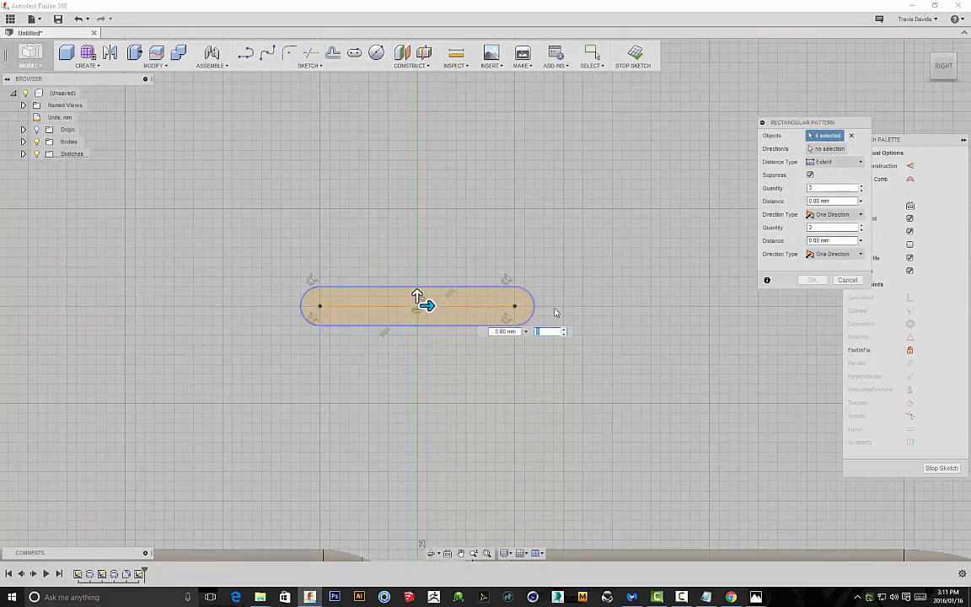
{"action": "scroll", "coordinate": [555, 313], "scroll_direction": "down", "scroll_amount": 2}
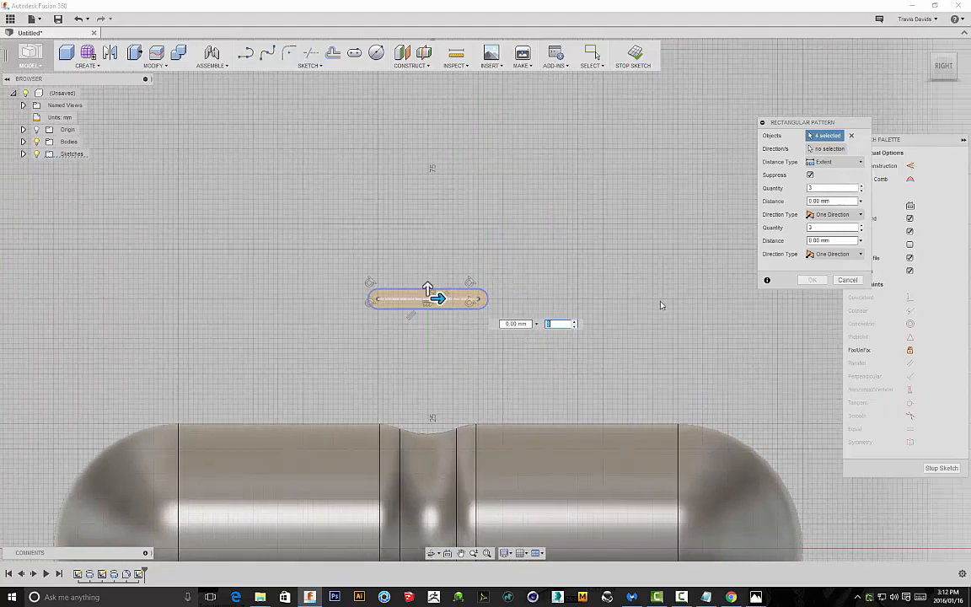
{"action": "left_click_drag", "start_coordinate": [440, 299], "coordinate": [659, 299]}
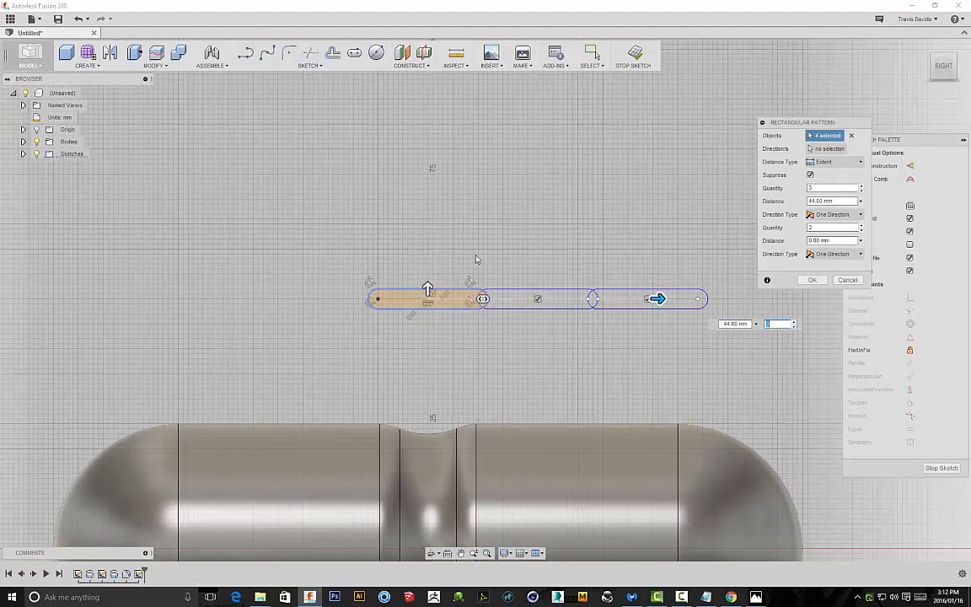
{"action": "key", "text": "Escape"}
- Pattern the slot's outline vertically upward as a rectangular pattern of 5 over a 25 mm extent, and finish the sketch
{"action": "scroll", "coordinate": [464, 333], "scroll_direction": "up", "scroll_amount": 3}
{"action": "left_click", "coordinate": [503, 283]}
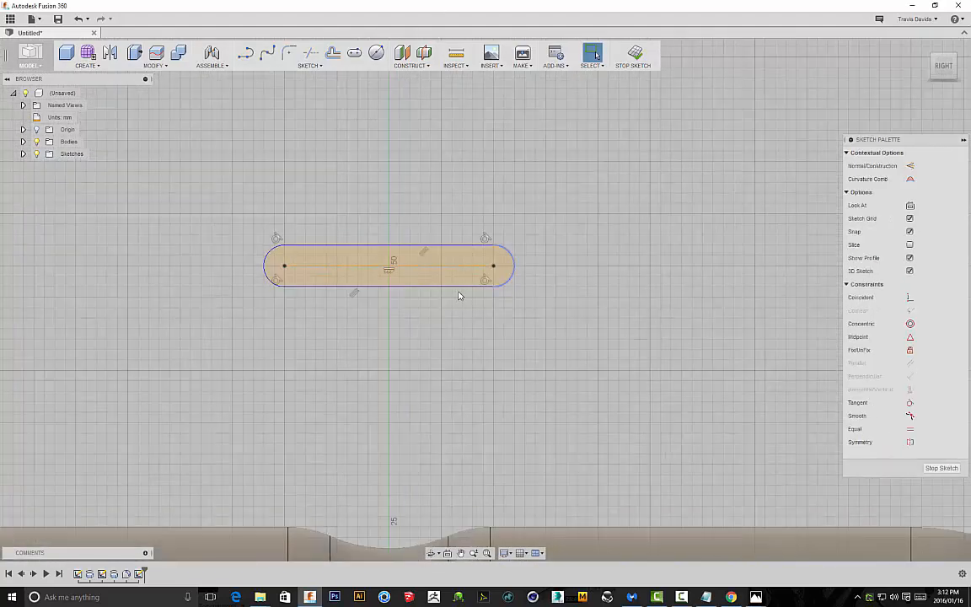
{"action": "left_click", "coordinate": [460, 287], "text": "shift"}
{"action": "left_click", "coordinate": [330, 246], "text": "shift"}
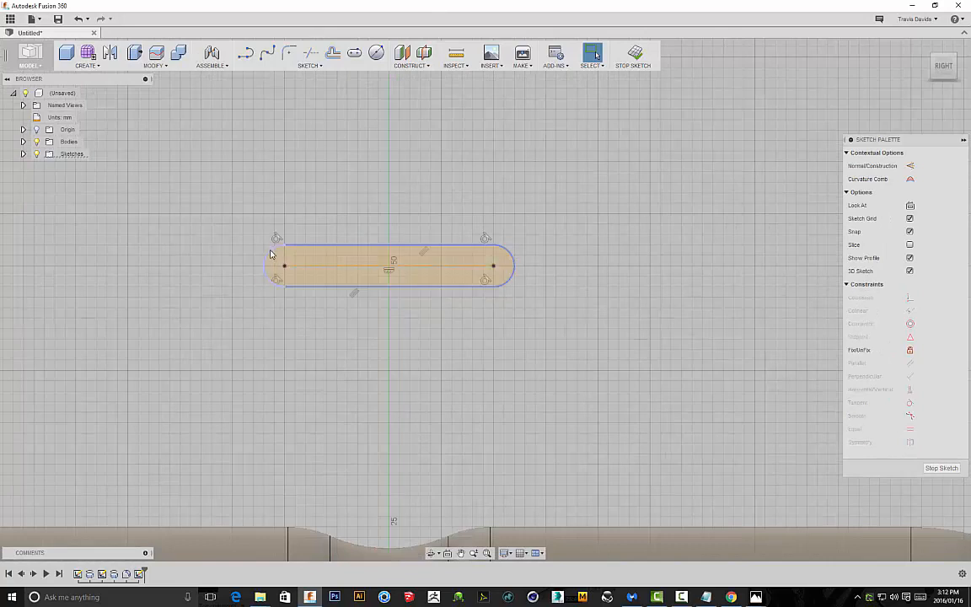
{"action": "left_click", "coordinate": [309, 65]}
{"action": "left_click", "coordinate": [287, 303]}
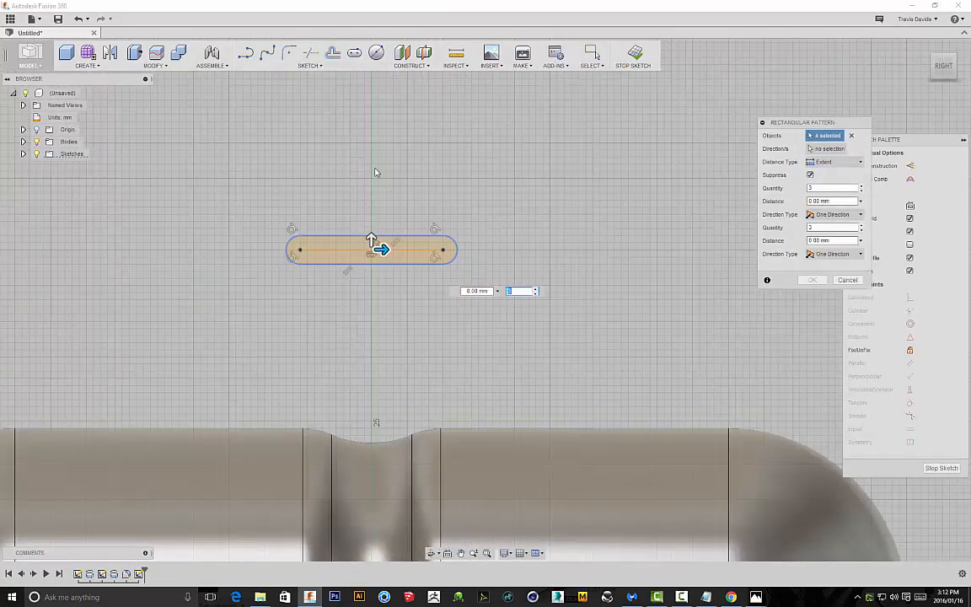
{"action": "left_click_drag", "start_coordinate": [387, 318], "coordinate": [388, 128]}
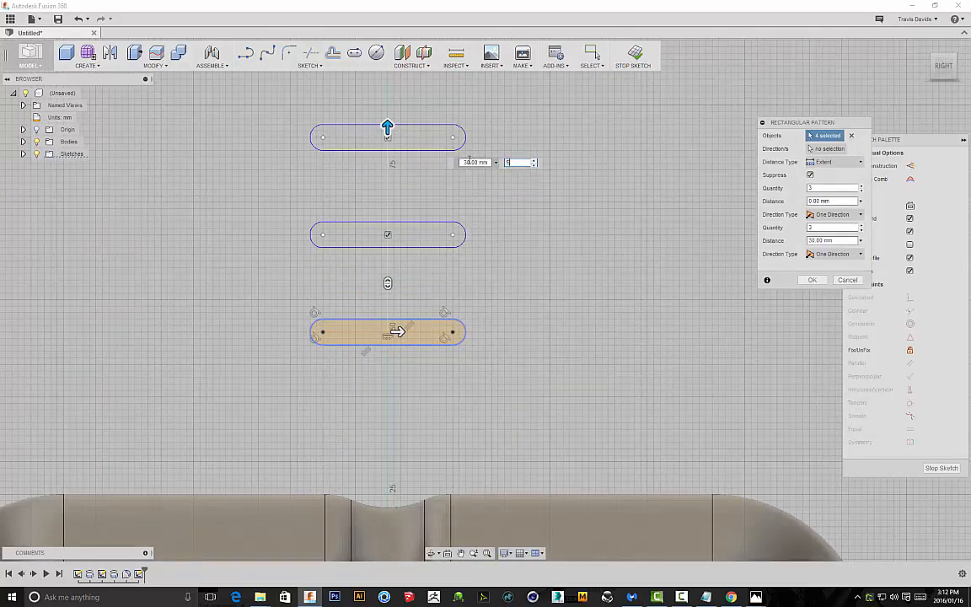
{"action": "left_click_drag", "start_coordinate": [388, 126], "coordinate": [388, 159]}
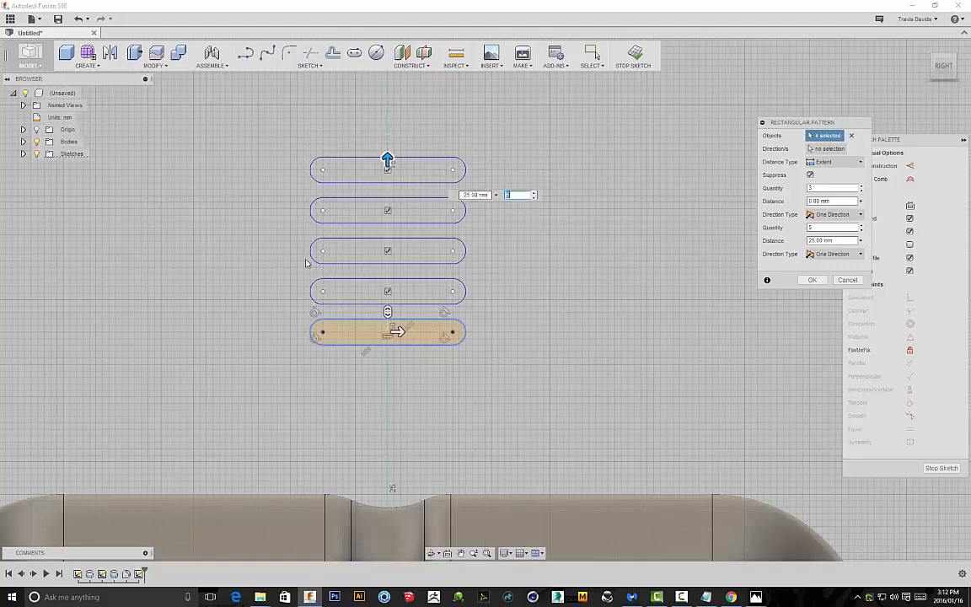
{"action": "scroll", "coordinate": [306, 263], "scroll_direction": "up", "scroll_amount": 7}
{"action": "scroll", "coordinate": [461, 147], "scroll_direction": "up", "scroll_amount": 1}
{"action": "scroll", "coordinate": [471, 184], "scroll_direction": "down", "scroll_amount": 10}
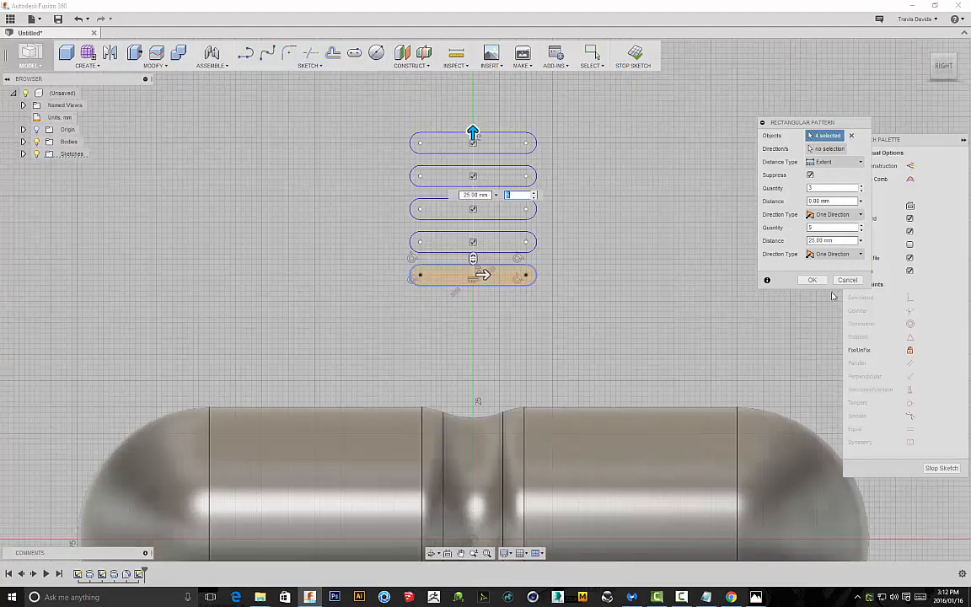
{"action": "left_click", "coordinate": [811, 279]}
{"action": "left_click", "coordinate": [637, 57]}
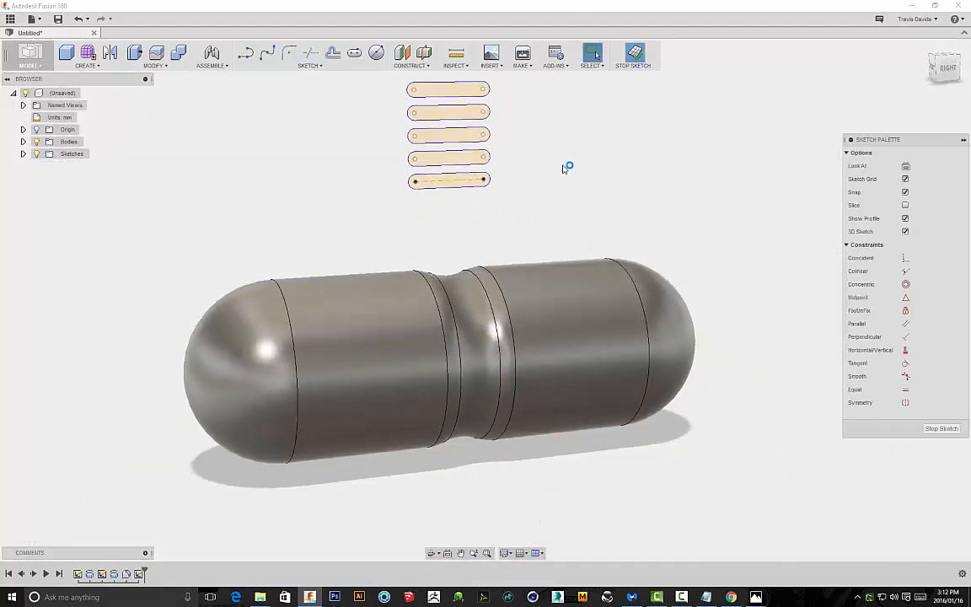
- Revolve all five slot profiles 360 degrees about the origin axis along the capsule's length, as new bodies
{"action": "scroll", "coordinate": [486, 217], "scroll_direction": "up", "scroll_amount": 3}
{"action": "left_click", "coordinate": [490, 241]}
{"action": "left_click", "coordinate": [489, 200]}
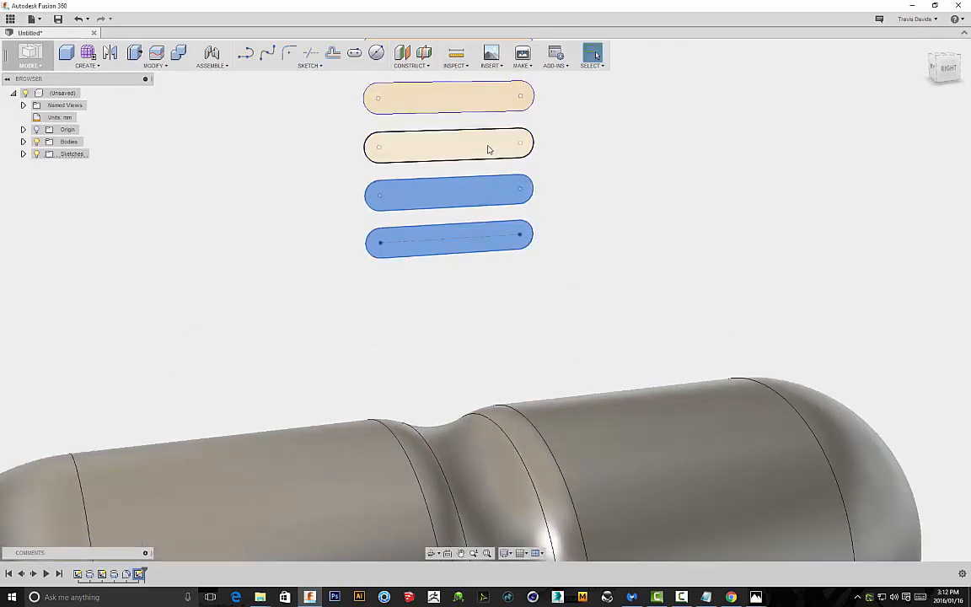
{"action": "left_click", "coordinate": [488, 147]}
{"action": "scroll", "coordinate": [644, 288], "scroll_direction": "down", "scroll_amount": 3}
{"action": "left_click", "coordinate": [493, 202]}
{"action": "left_click", "coordinate": [507, 177]}
{"action": "scroll", "coordinate": [650, 201], "scroll_direction": "down", "scroll_amount": 3}
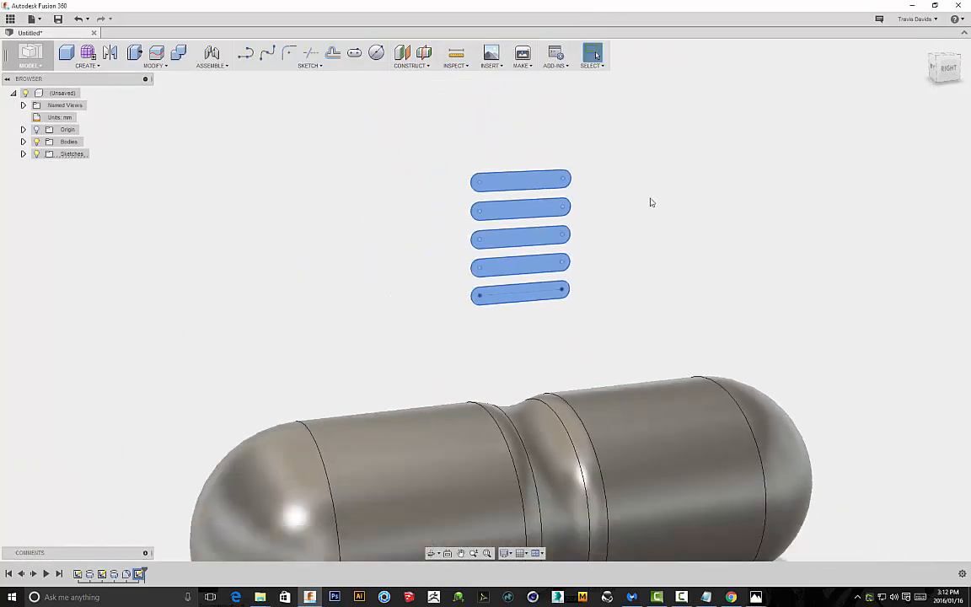
{"action": "left_click", "coordinate": [87, 65]}
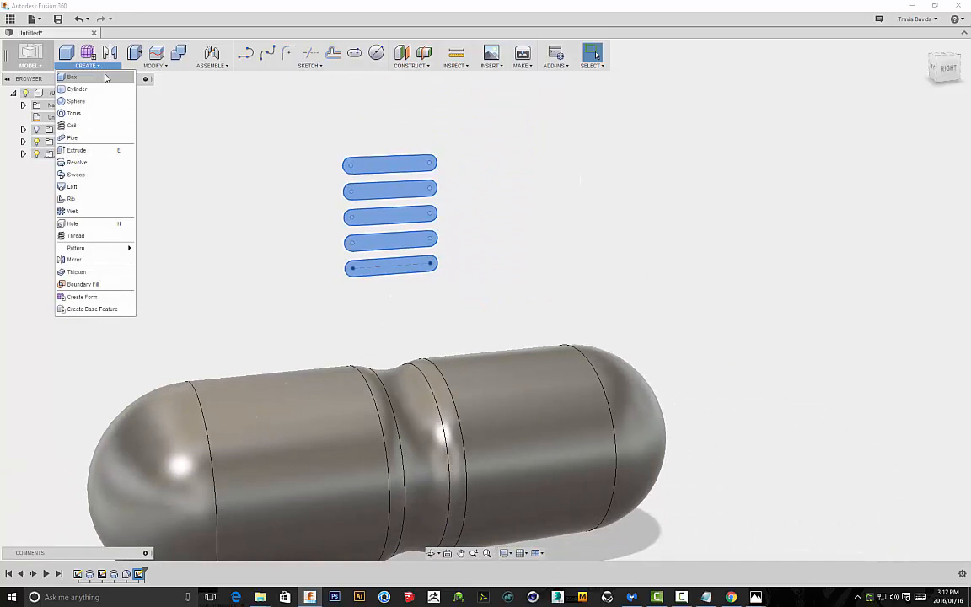
{"action": "left_click", "coordinate": [77, 161]}
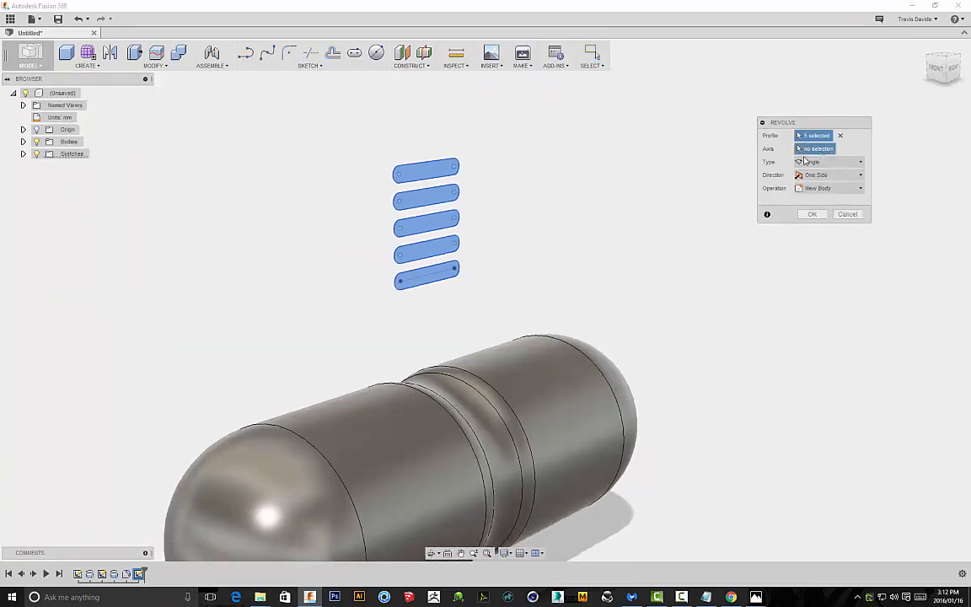
{"action": "left_click", "coordinate": [411, 485]}
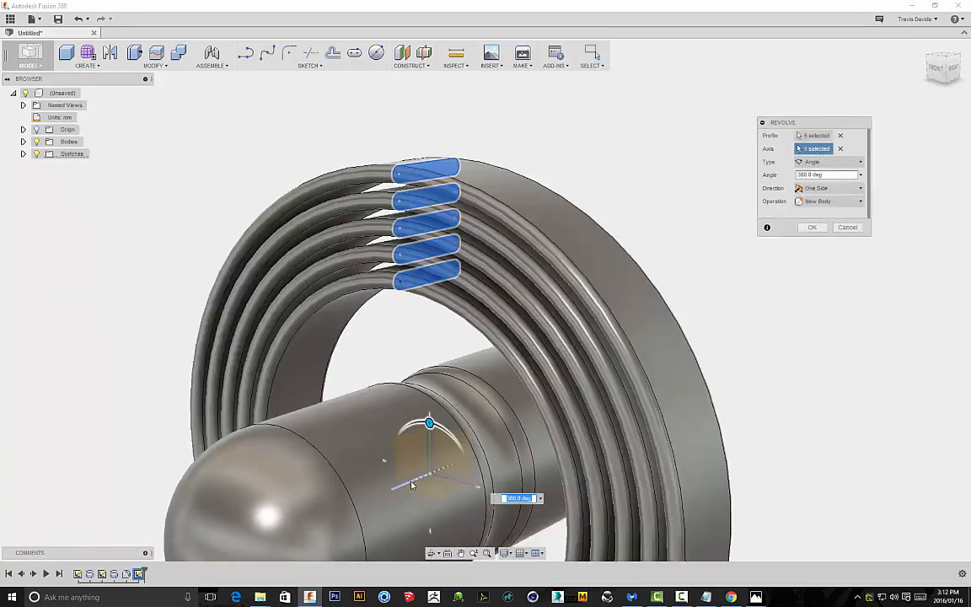
{"action": "scroll", "coordinate": [665, 260], "scroll_direction": "down", "scroll_amount": 3}
{"action": "middle_click_drag", "start_coordinate": [666, 259], "coordinate": [587, 212]}
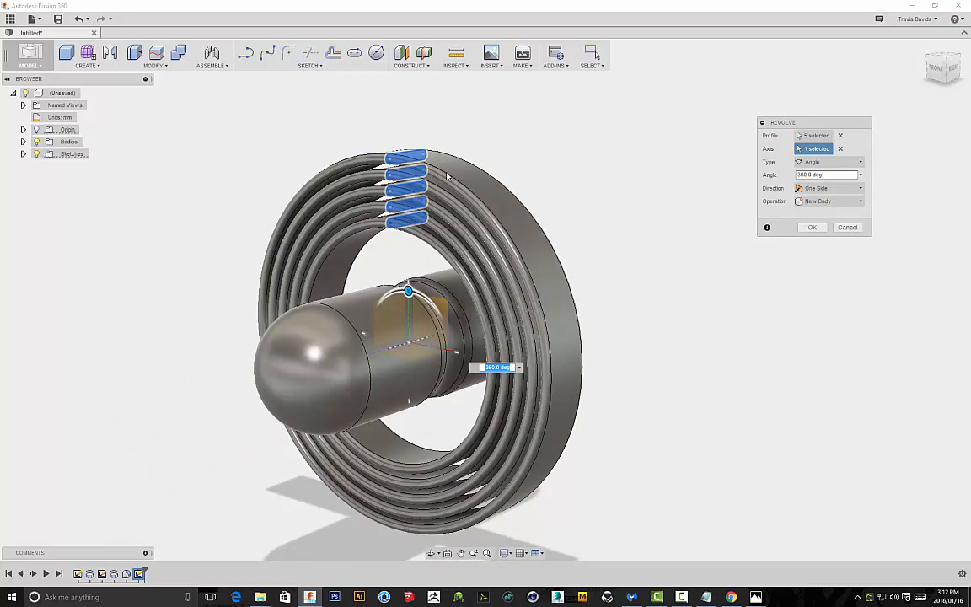
{"action": "middle_click_drag", "start_coordinate": [510, 139], "coordinate": [545, 128], "text": "shift"}
{"action": "middle_click_drag", "start_coordinate": [649, 176], "coordinate": [611, 161], "text": "shift"}
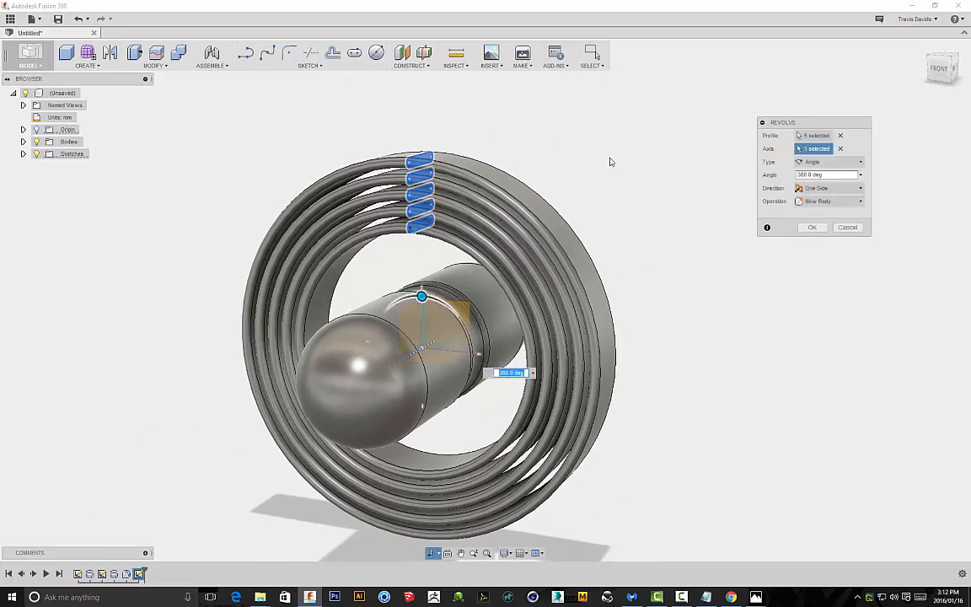
{"action": "left_click", "coordinate": [813, 228]}
{"action": "middle_click_drag", "start_coordinate": [745, 234], "coordinate": [554, 156], "text": "shift"}
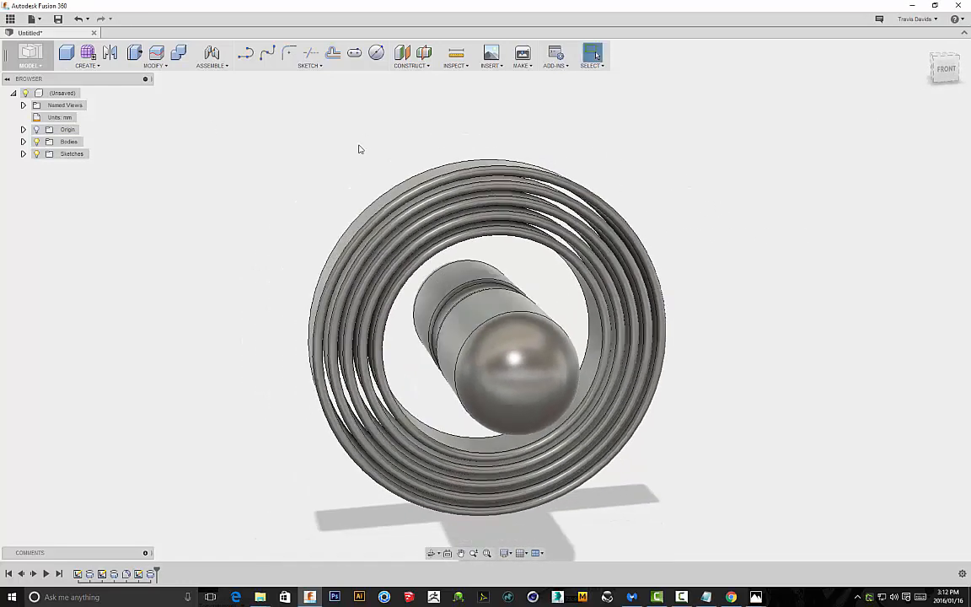
- Scale the five concentric ring bodies together uniformly by a factor of about 0.12
{"action": "left_click", "coordinate": [23, 142]}
{"action": "left_click", "coordinate": [81, 216]}
{"action": "left_click", "coordinate": [81, 203], "text": "ctrl"}
{"action": "left_click", "coordinate": [80, 191], "text": "ctrl"}
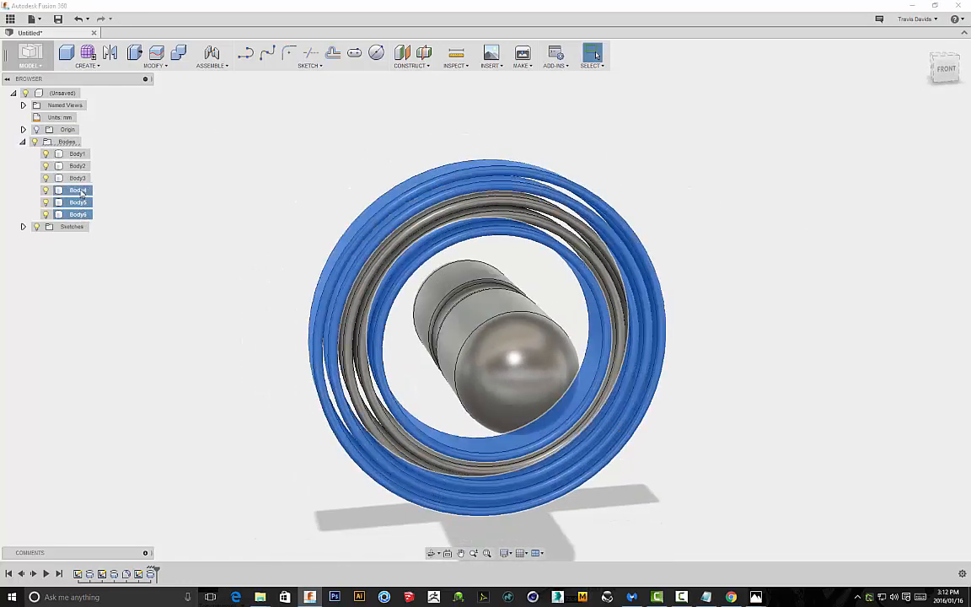
{"action": "left_click", "coordinate": [80, 178], "text": "ctrl"}
{"action": "left_click", "coordinate": [80, 167], "text": "ctrl"}
{"action": "middle_click_drag", "start_coordinate": [234, 159], "coordinate": [153, 122], "text": "shift"}
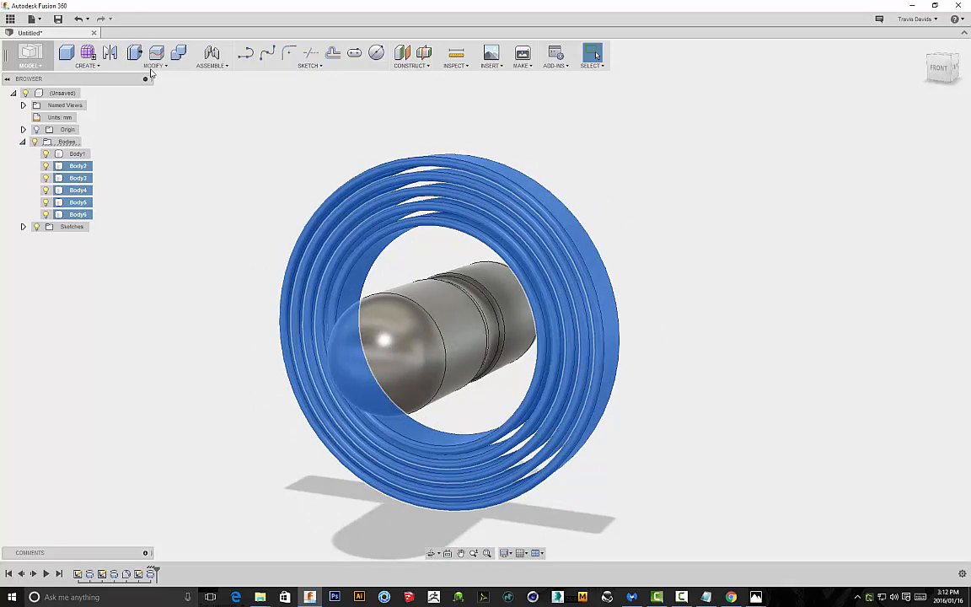
{"action": "left_click", "coordinate": [151, 71]}
{"action": "left_click", "coordinate": [139, 126]}
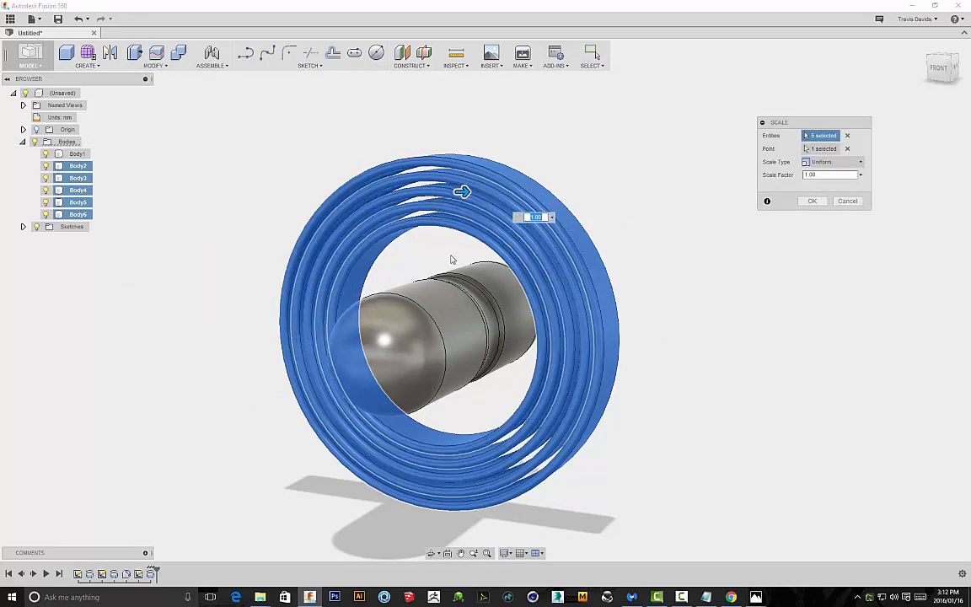
{"action": "left_click_drag", "start_coordinate": [465, 191], "coordinate": [422, 192]}
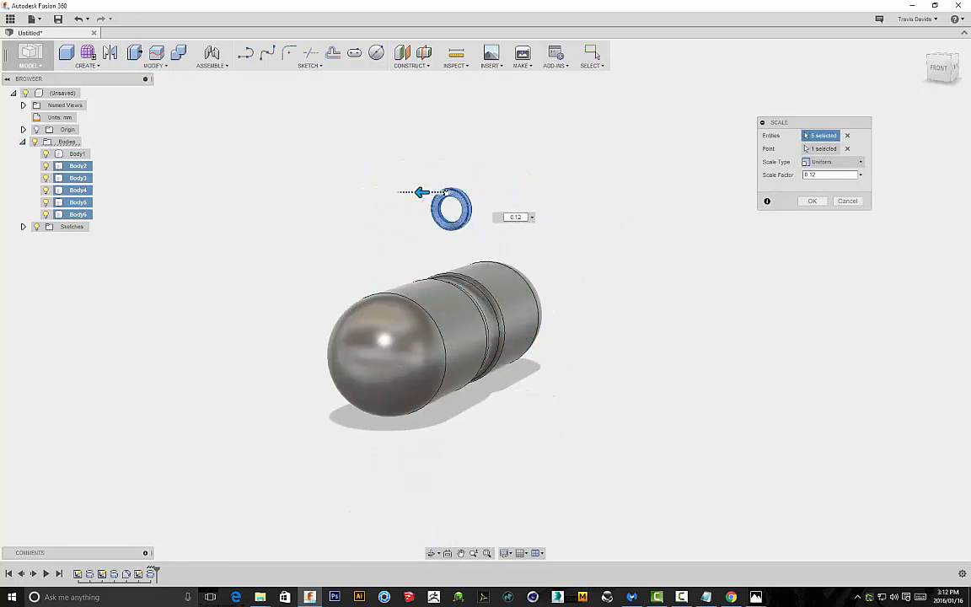
{"action": "left_click", "coordinate": [811, 201]}
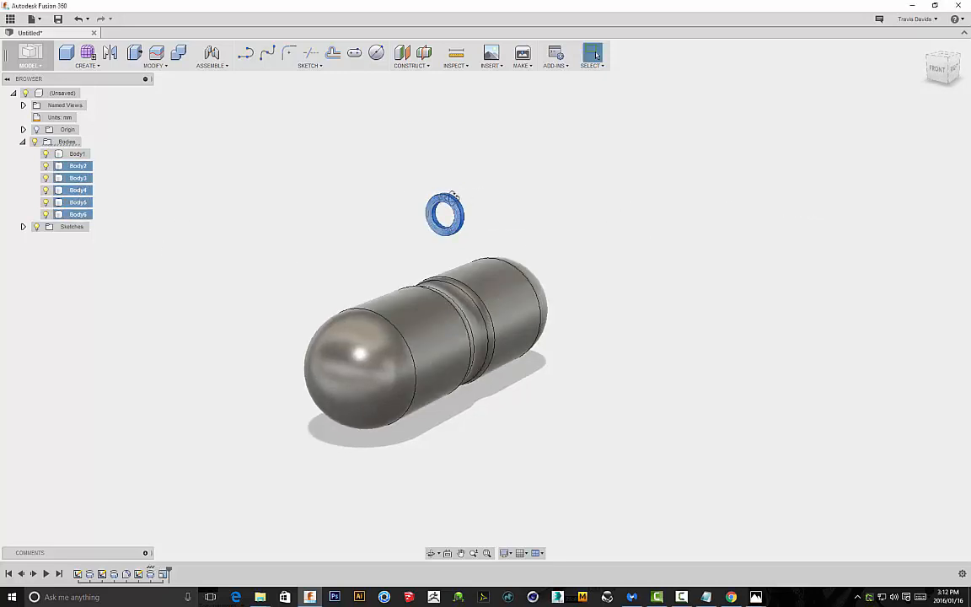
- Move the five scaled rings 80 mm along the capsule's length and 50 mm down to its domed end
{"action": "middle_click_drag", "start_coordinate": [453, 194], "coordinate": [451, 202], "text": "shift"}
{"action": "key", "text": "m"}
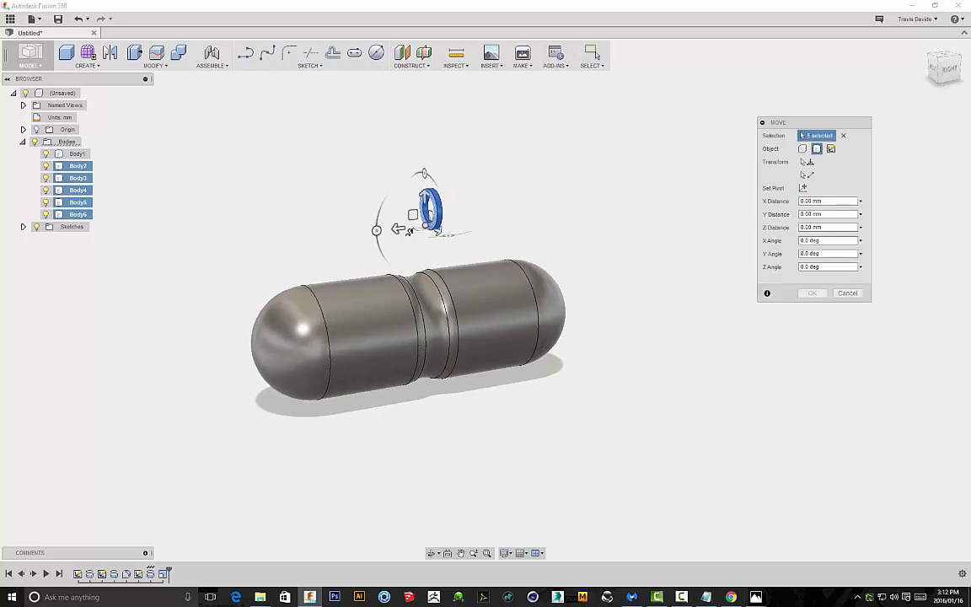
{"action": "left_click_drag", "start_coordinate": [407, 231], "coordinate": [244, 269]}
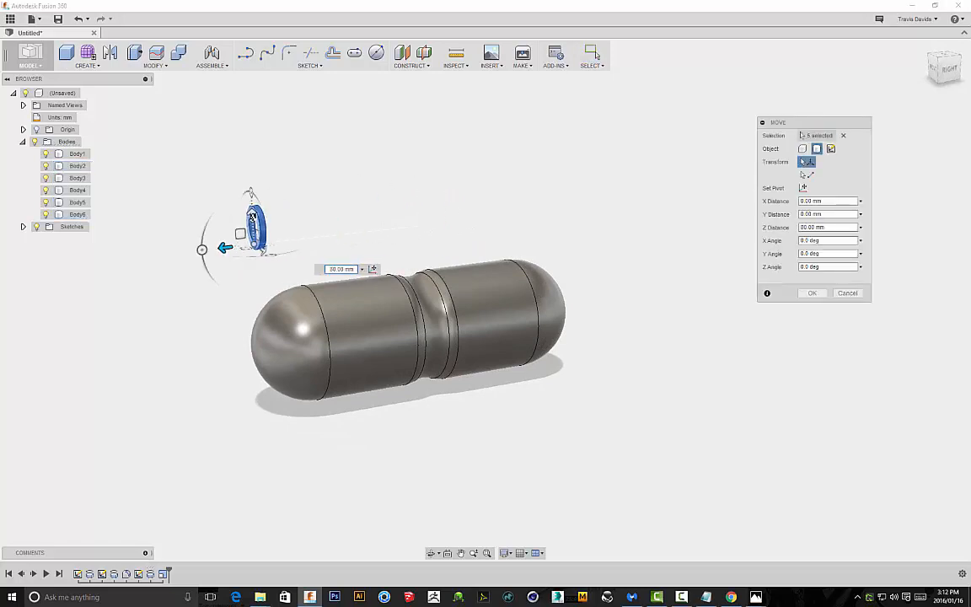
{"action": "left_click_drag", "start_coordinate": [251, 217], "coordinate": [258, 331]}
{"action": "middle_click_drag", "start_coordinate": [321, 245], "coordinate": [469, 243], "text": "shift"}
{"action": "scroll", "coordinate": [664, 262], "scroll_direction": "up", "scroll_amount": 7}
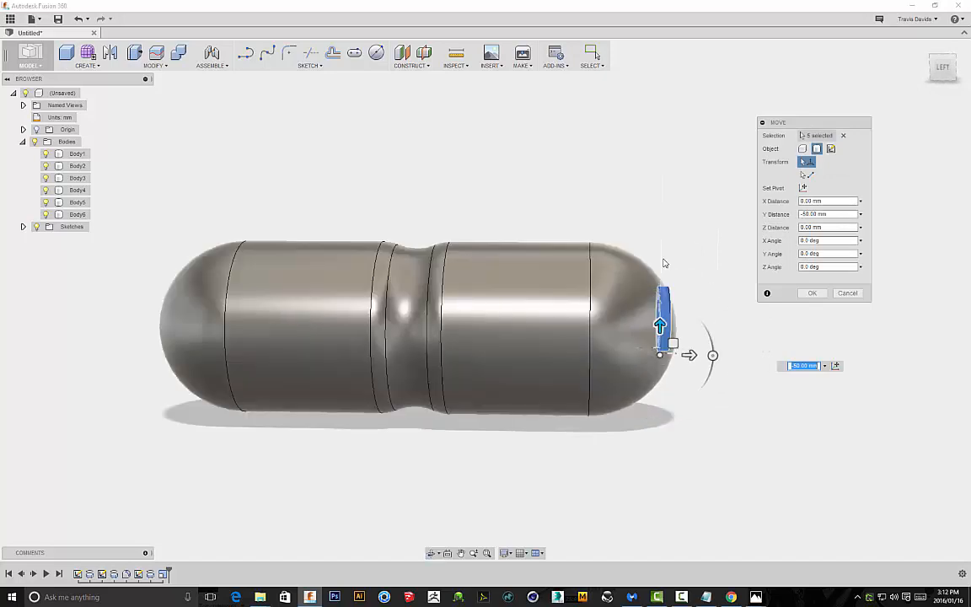
- Lower the rings about 2 mm more and shift them outward so they protrude slightly around the dome's tip
{"action": "middle_click_drag", "start_coordinate": [726, 407], "coordinate": [645, 291]}
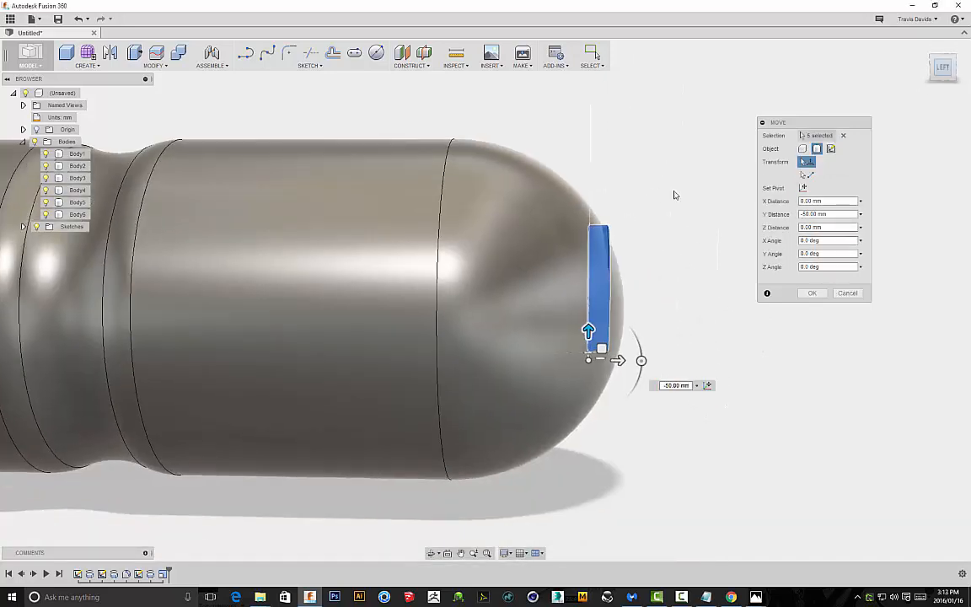
{"action": "middle_click_drag", "start_coordinate": [674, 194], "coordinate": [664, 152], "text": "shift"}
{"action": "scroll", "coordinate": [573, 320], "scroll_direction": "up", "scroll_amount": 3}
{"action": "mouse_move", "coordinate": [539, 351]}
{"action": "left_mouse_down"}
{"action": "mouse_move", "coordinate": [553, 347]}
{"action": "mouse_move", "coordinate": [534, 349]}
{"action": "left_mouse_up"}
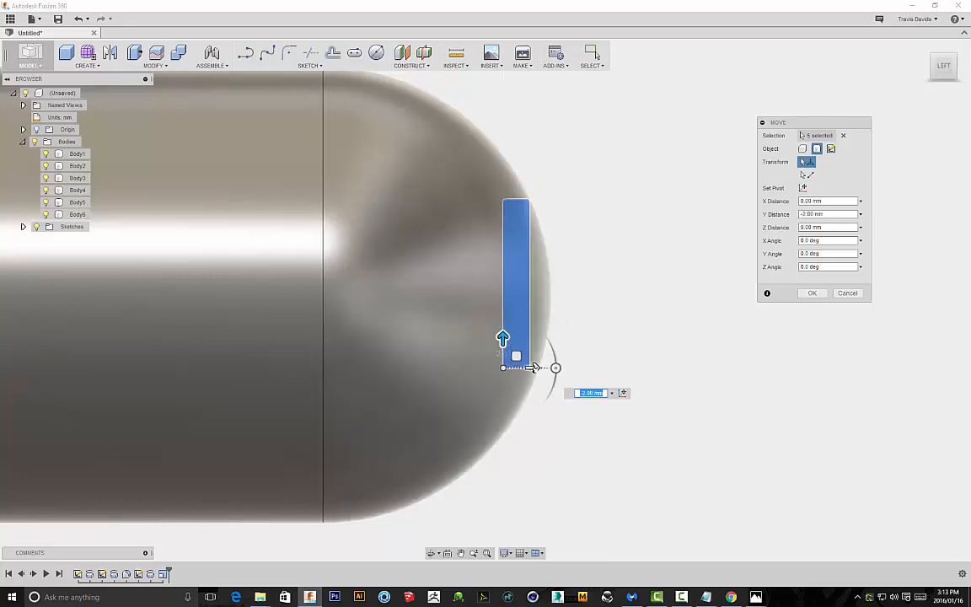
{"action": "left_click_drag", "start_coordinate": [533, 367], "coordinate": [514, 354]}
{"action": "left_click", "coordinate": [805, 294]}
{"action": "scroll", "coordinate": [793, 304], "scroll_direction": "down", "scroll_amount": 3}
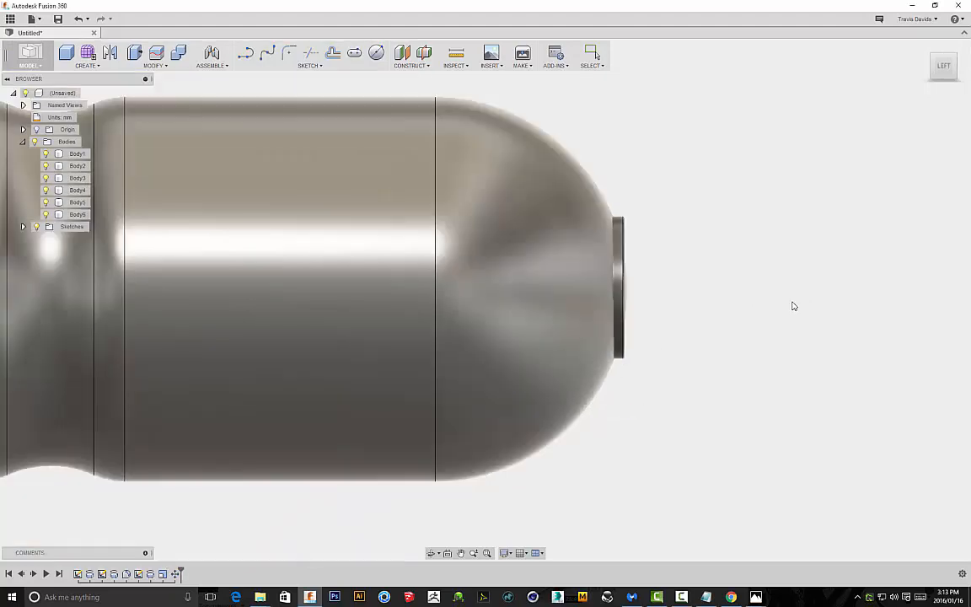
- Combine the bodies with the Cut operation, using the capsule as target and all five rings as tool bodies
{"action": "middle_click_drag", "start_coordinate": [793, 305], "coordinate": [638, 324], "text": "shift"}
{"action": "scroll", "coordinate": [326, 234], "scroll_direction": "down", "scroll_amount": 3}
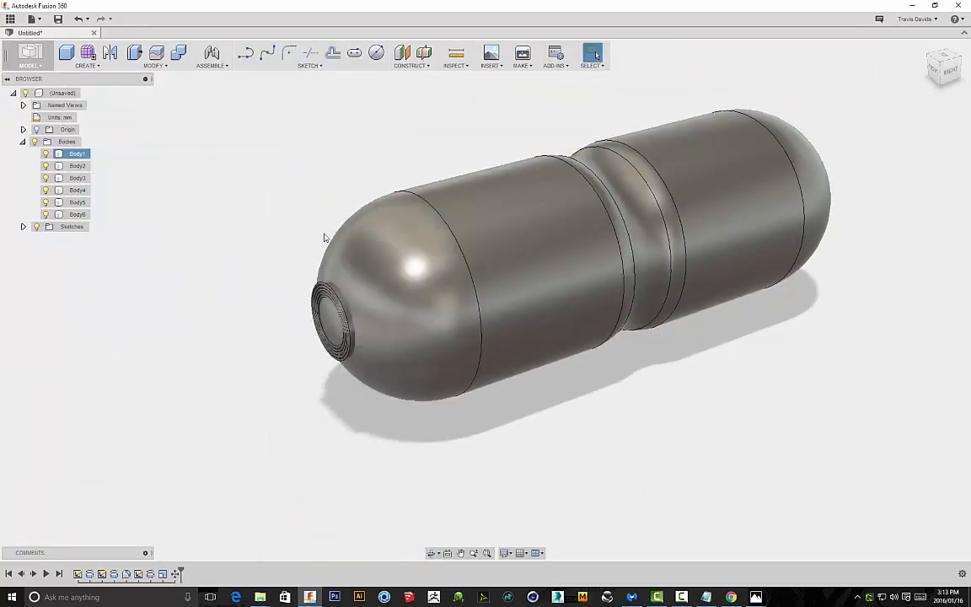
{"action": "middle_click_drag", "start_coordinate": [295, 229], "coordinate": [354, 320], "text": "shift"}
{"action": "scroll", "coordinate": [350, 314], "scroll_direction": "up", "scroll_amount": 3}
{"action": "middle_click_drag", "start_coordinate": [272, 162], "coordinate": [305, 161], "text": "shift"}
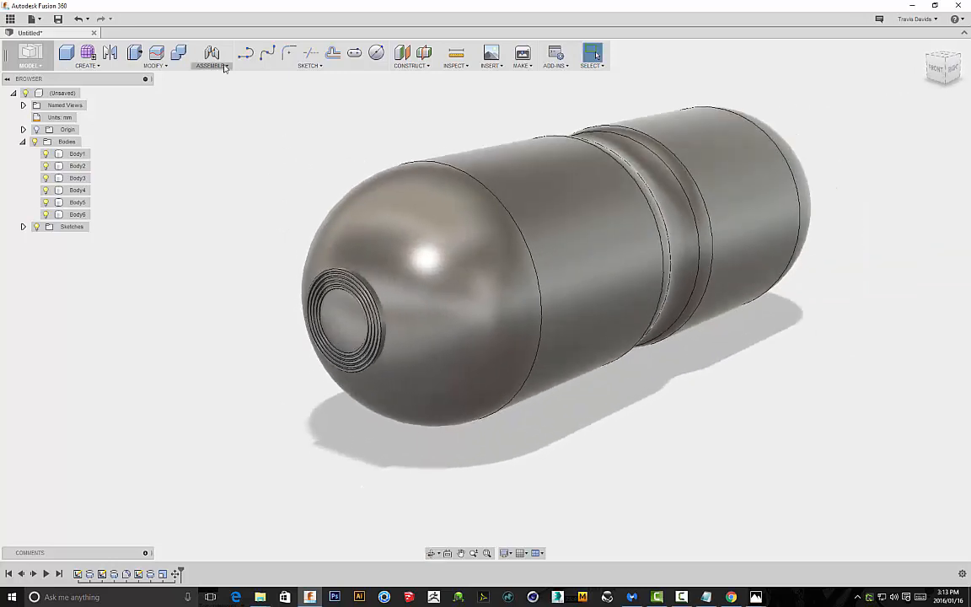
{"action": "left_click", "coordinate": [180, 53]}
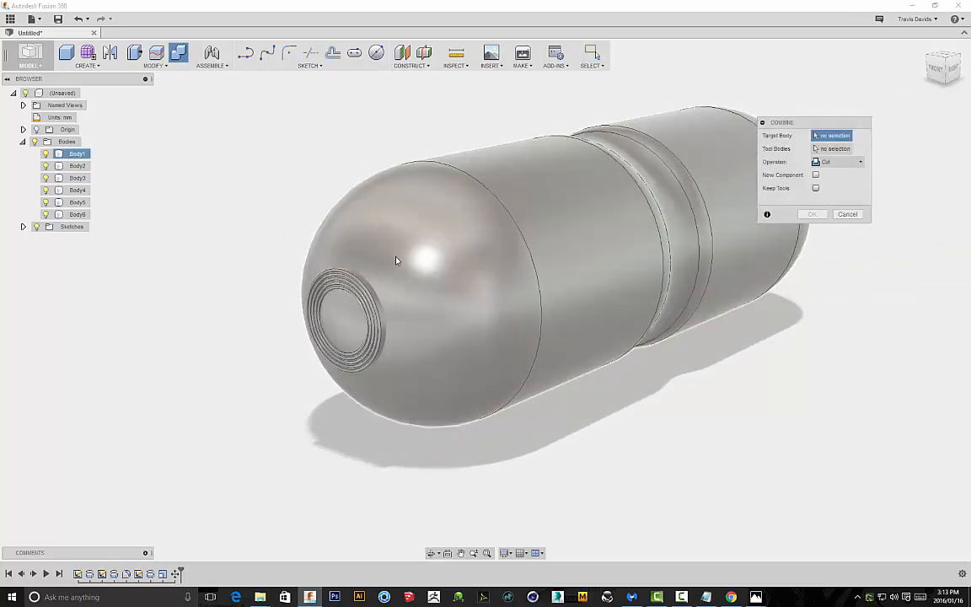
{"action": "left_click", "coordinate": [396, 260]}
{"action": "middle_click_drag", "start_coordinate": [311, 140], "coordinate": [295, 145], "text": "shift"}
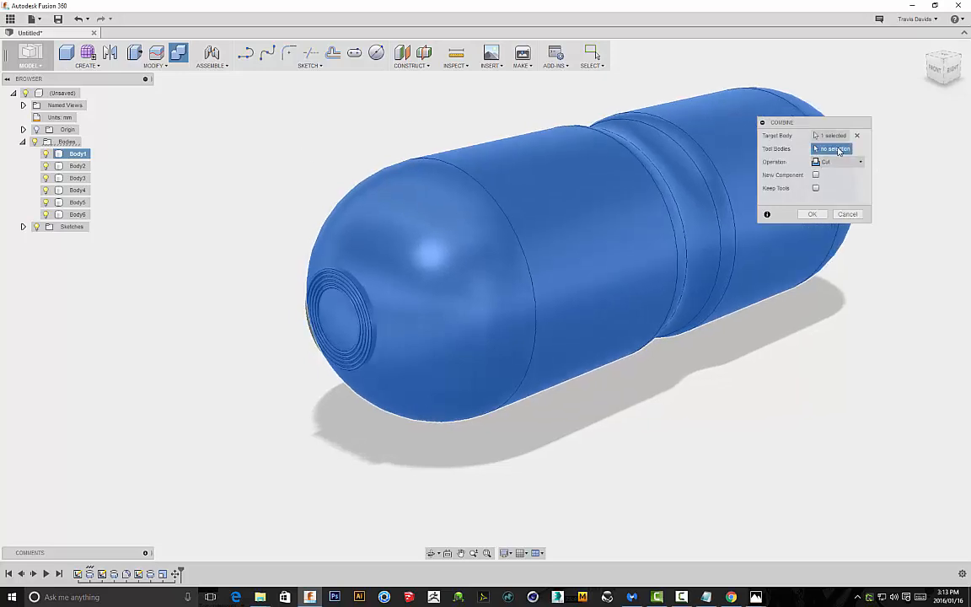
{"action": "scroll", "coordinate": [412, 312], "scroll_direction": "up", "scroll_amount": 5}
{"action": "left_click", "coordinate": [346, 371]}
{"action": "left_click", "coordinate": [333, 375]}
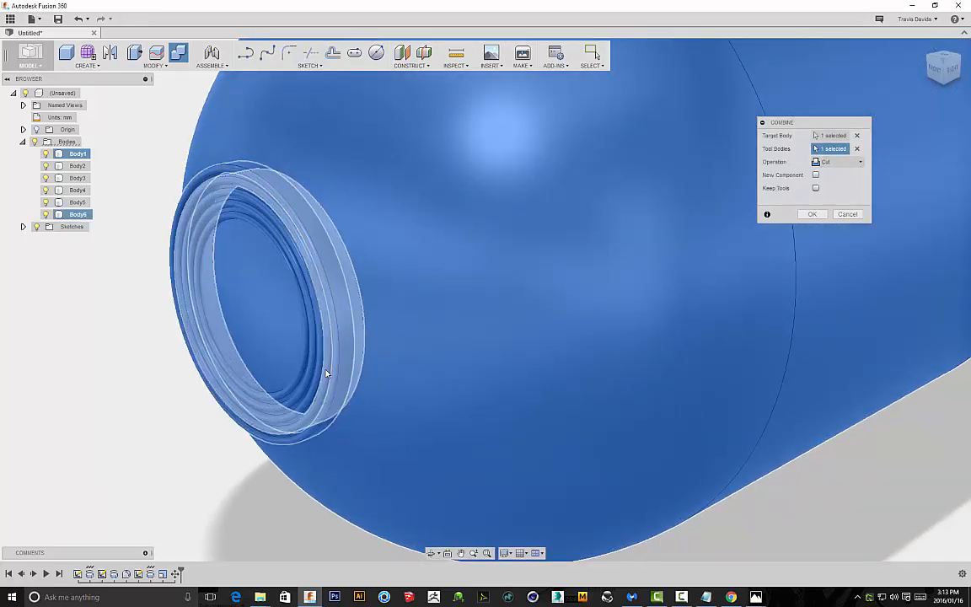
{"action": "left_click", "coordinate": [322, 375]}
{"action": "left_click", "coordinate": [311, 375]}
{"action": "left_click", "coordinate": [303, 373]}
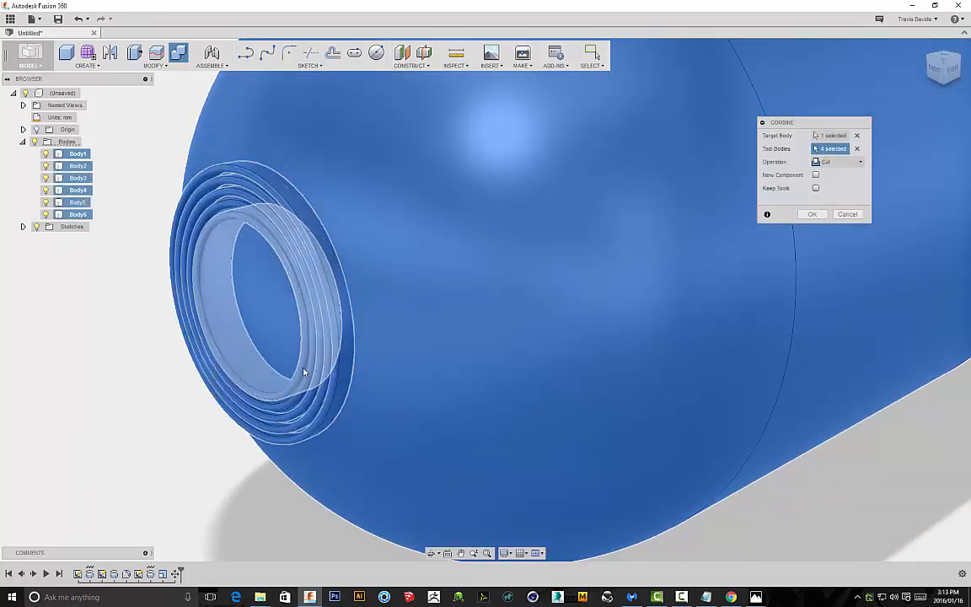
{"action": "left_click", "coordinate": [831, 164]}
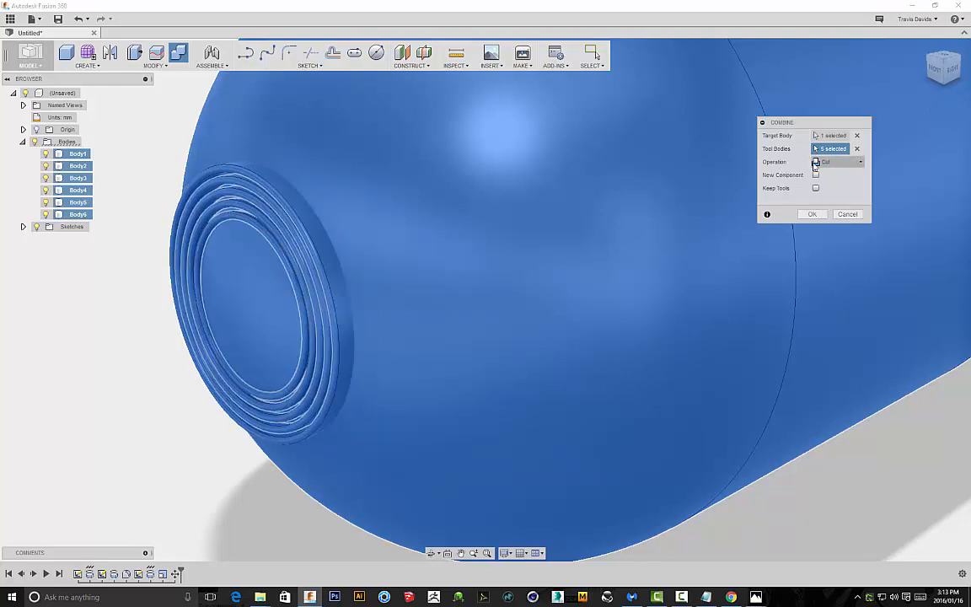
{"action": "left_click", "coordinate": [811, 214]}
- Examine the concentric ring grooves cut into the capsule's domed end from several angles
{"action": "middle_click_drag", "start_coordinate": [747, 225], "coordinate": [385, 294], "text": "shift"}
{"action": "scroll", "coordinate": [513, 289], "scroll_direction": "up", "scroll_amount": 3}
{"action": "scroll", "coordinate": [386, 293], "scroll_direction": "down", "scroll_amount": 6}
{"action": "middle_click_drag", "start_coordinate": [608, 383], "coordinate": [364, 386], "text": "shift"}
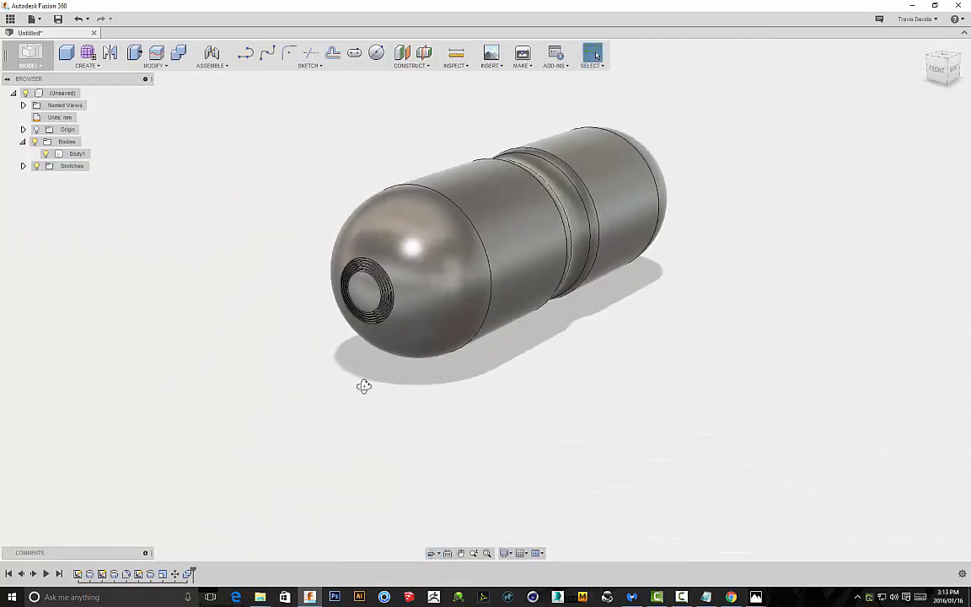
{"action": "middle_click_drag", "start_coordinate": [371, 232], "coordinate": [403, 208], "text": "shift"}
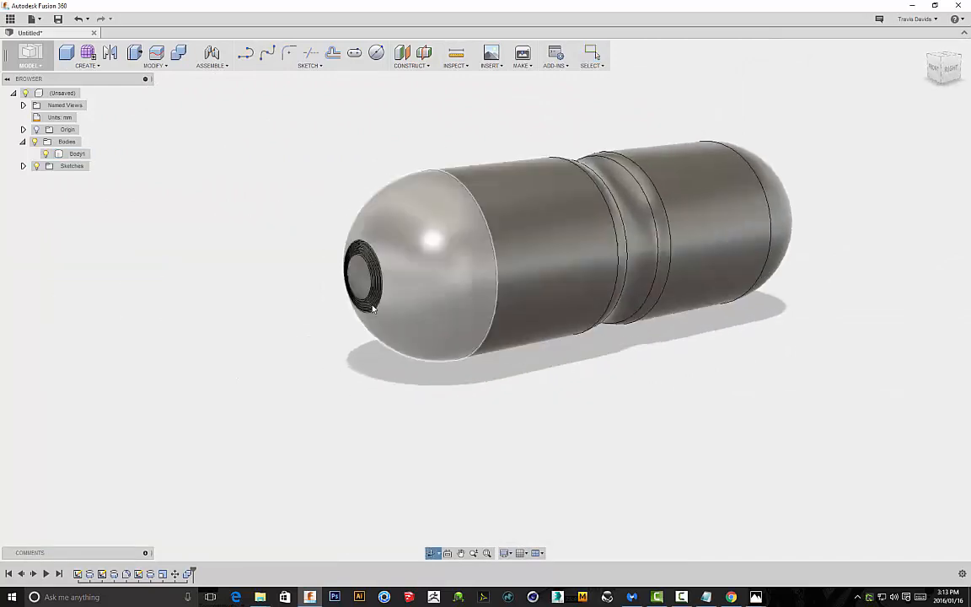
{"action": "scroll", "coordinate": [340, 334], "scroll_direction": "up", "scroll_amount": 3}
{"action": "scroll", "coordinate": [334, 353], "scroll_direction": "up", "scroll_amount": 1}
{"action": "scroll", "coordinate": [321, 390], "scroll_direction": "down", "scroll_amount": 4}
{"action": "middle_click_drag", "start_coordinate": [314, 406], "coordinate": [328, 388], "text": "shift"}
{"action": "middle_click_drag", "start_coordinate": [638, 353], "coordinate": [708, 342], "text": "shift"}
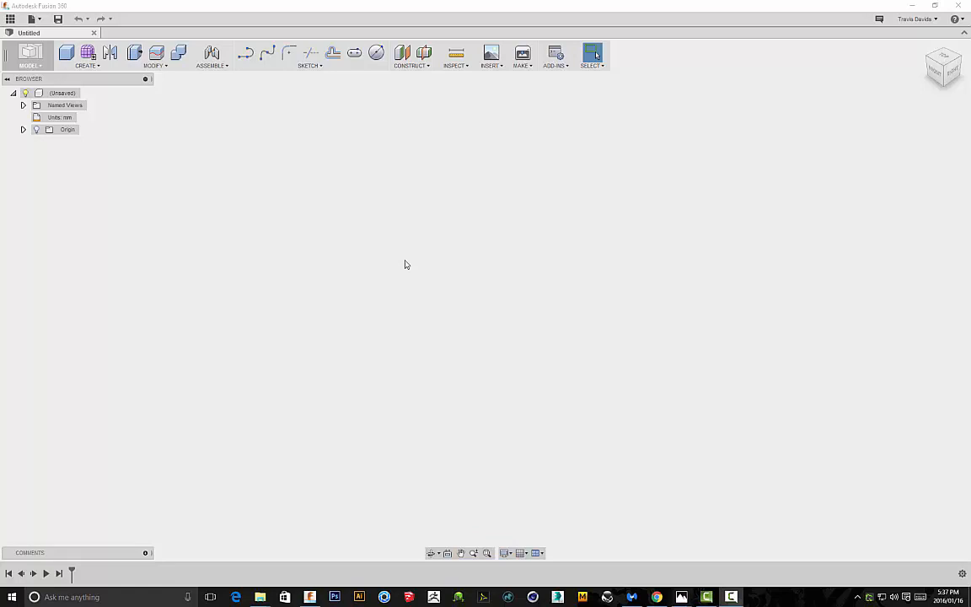
- Sketch a closed five-sided profile on the right-view plane from the origin, 75 mm wide and 100 mm tall with one sloped corner, and finish the sketch
{"action": "left_click", "coordinate": [246, 58]}
{"action": "left_click", "coordinate": [468, 282]}
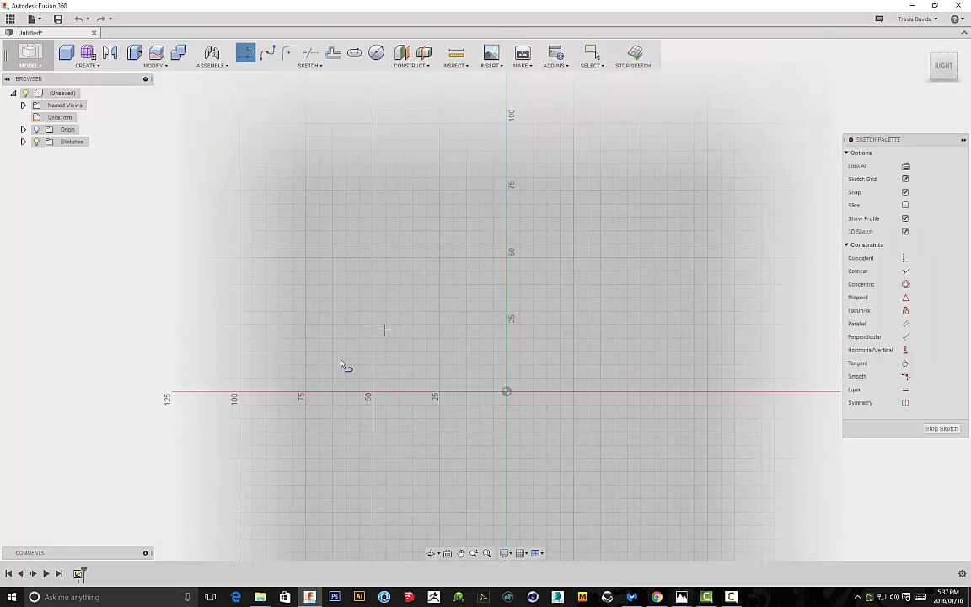
{"action": "left_click", "coordinate": [306, 126]}
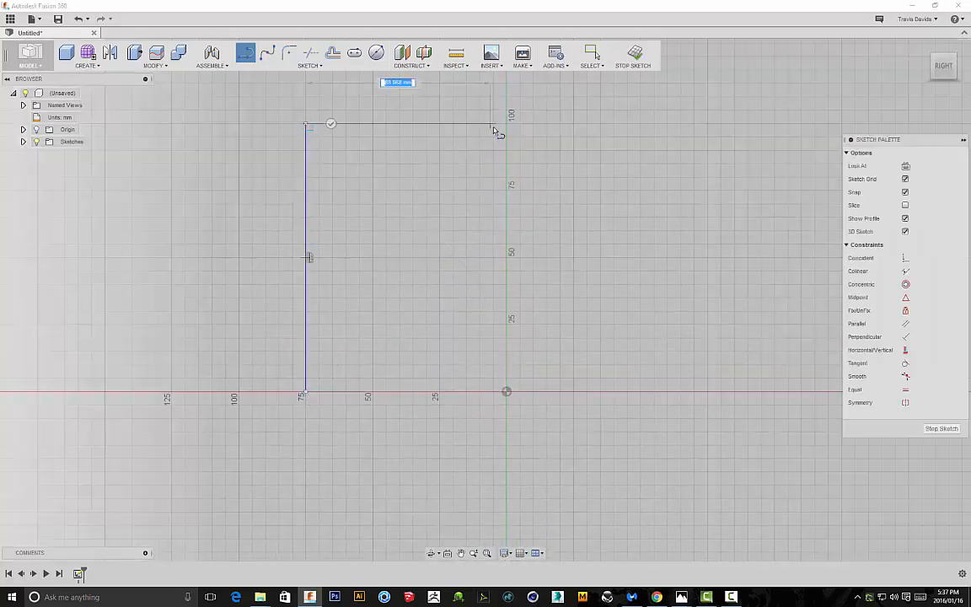
{"action": "left_click", "coordinate": [438, 125]}
{"action": "left_click", "coordinate": [506, 253]}
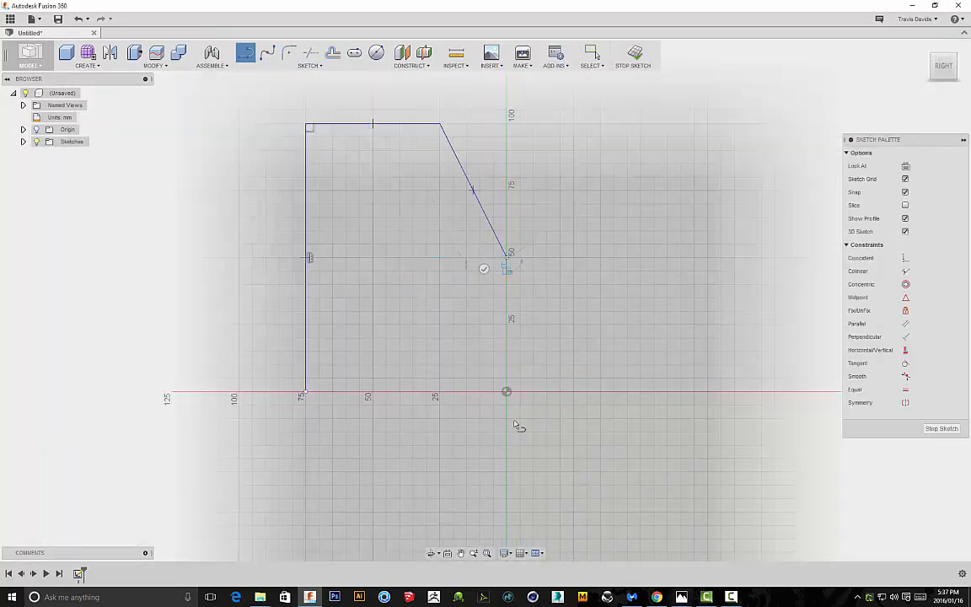
{"action": "left_click", "coordinate": [306, 391]}
{"action": "right_click", "coordinate": [529, 231]}
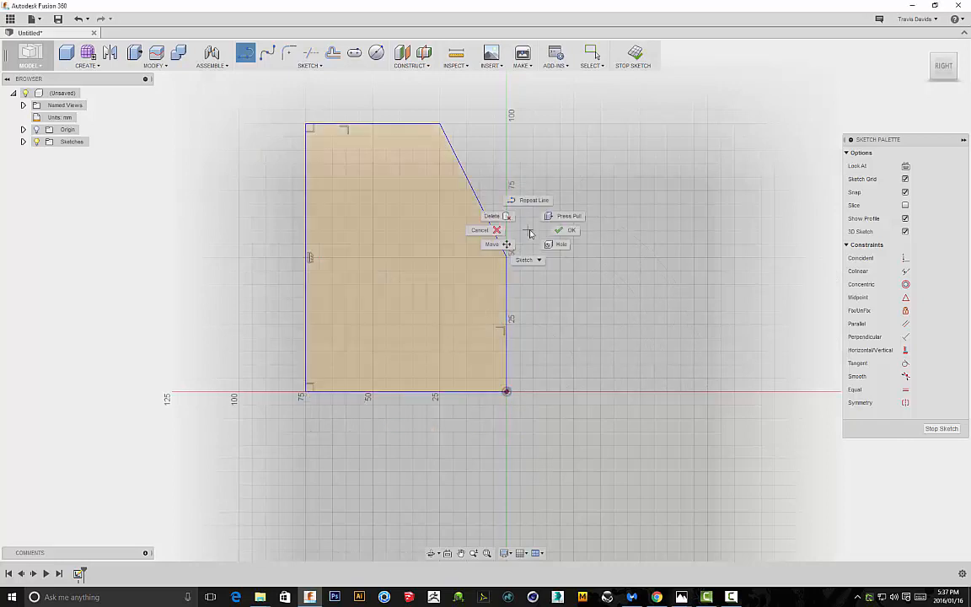
{"action": "left_click", "coordinate": [634, 55]}
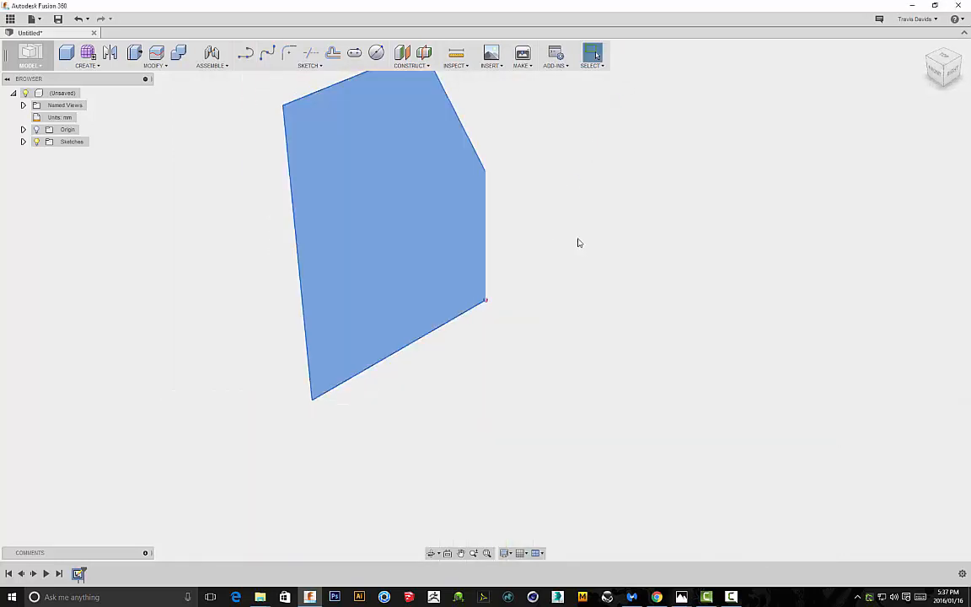
{"action": "right_click", "coordinate": [577, 240]}
{"action": "left_click", "coordinate": [570, 281]}
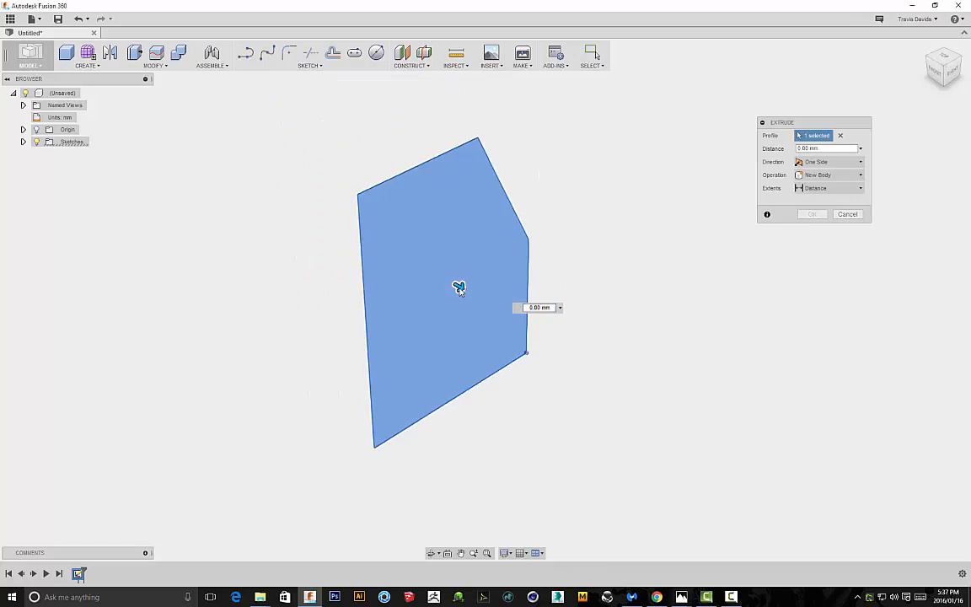
{"action": "left_click", "coordinate": [459, 285]}
{"action": "key", "text": "Escape"}
- Extrude the five-sided profile symmetrically as a new body with a distance of -25 mm
{"action": "right_click", "coordinate": [607, 254]}
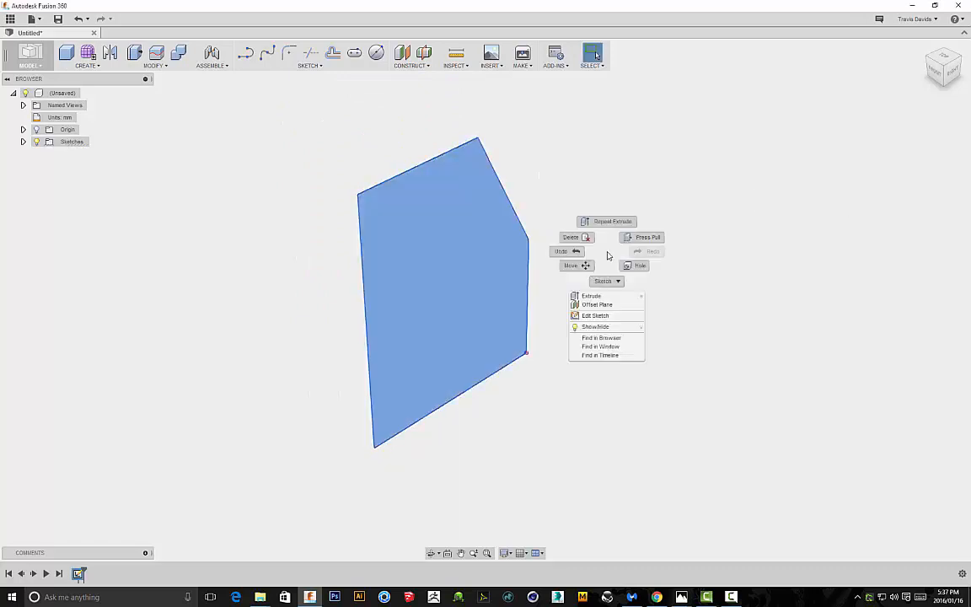
{"action": "left_click", "coordinate": [593, 300]}
{"action": "left_click_drag", "start_coordinate": [460, 285], "coordinate": [395, 251]}
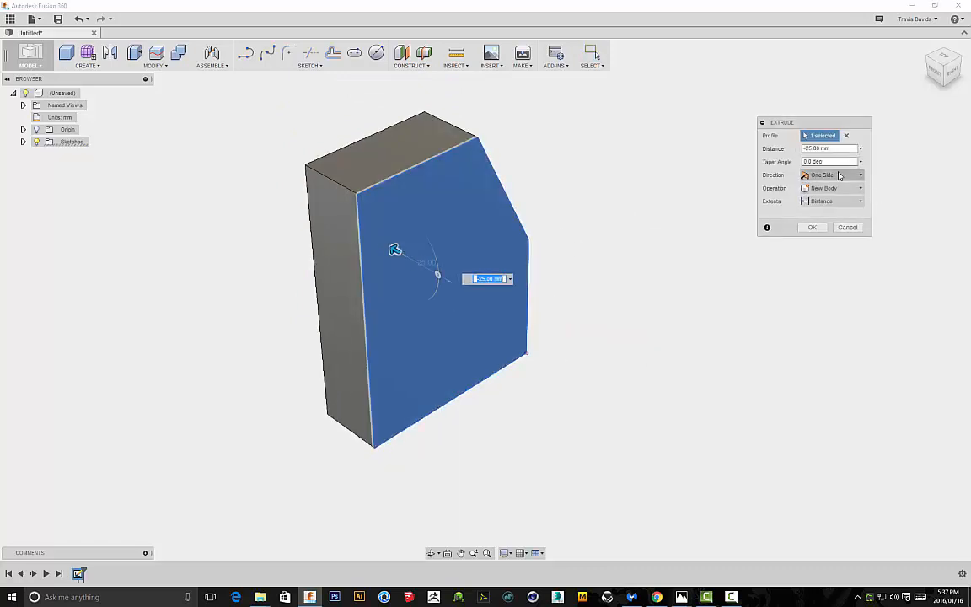
{"action": "left_click", "coordinate": [838, 216]}
{"action": "middle_click_drag", "start_coordinate": [639, 218], "coordinate": [706, 220], "text": "shift"}
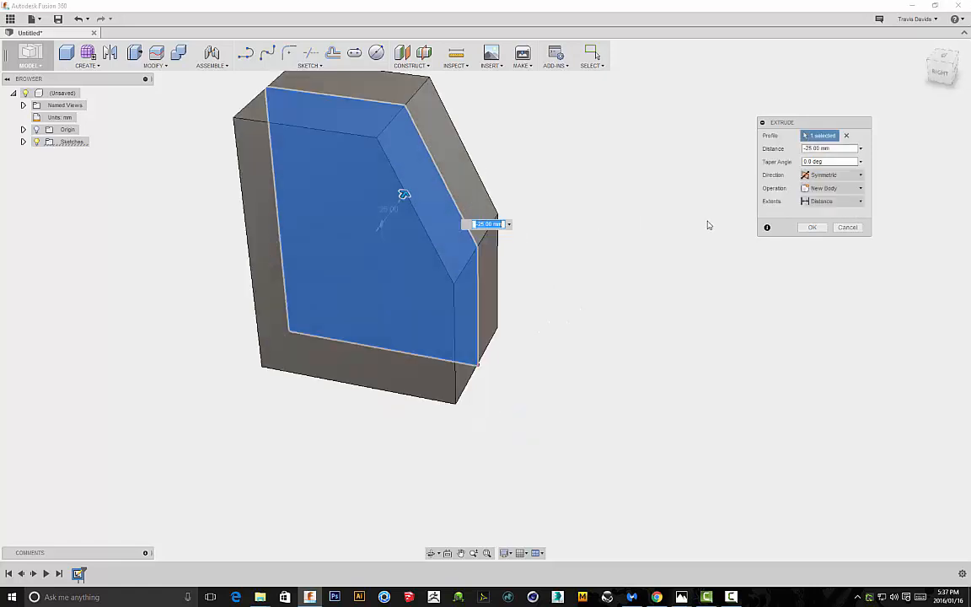
{"action": "left_click", "coordinate": [809, 229]}
{"action": "middle_click_drag", "start_coordinate": [679, 187], "coordinate": [691, 265], "text": "shift"}
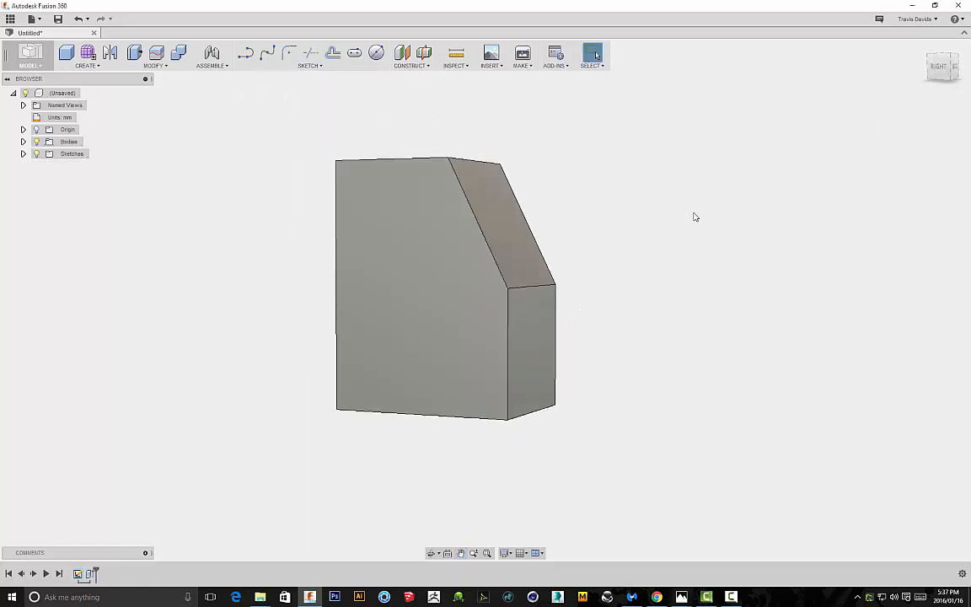
- Shell the block by opening its large five-sided side face, with an inside thickness of 7 mm
{"action": "middle_click_drag", "start_coordinate": [687, 207], "coordinate": [543, 254], "text": "shift"}
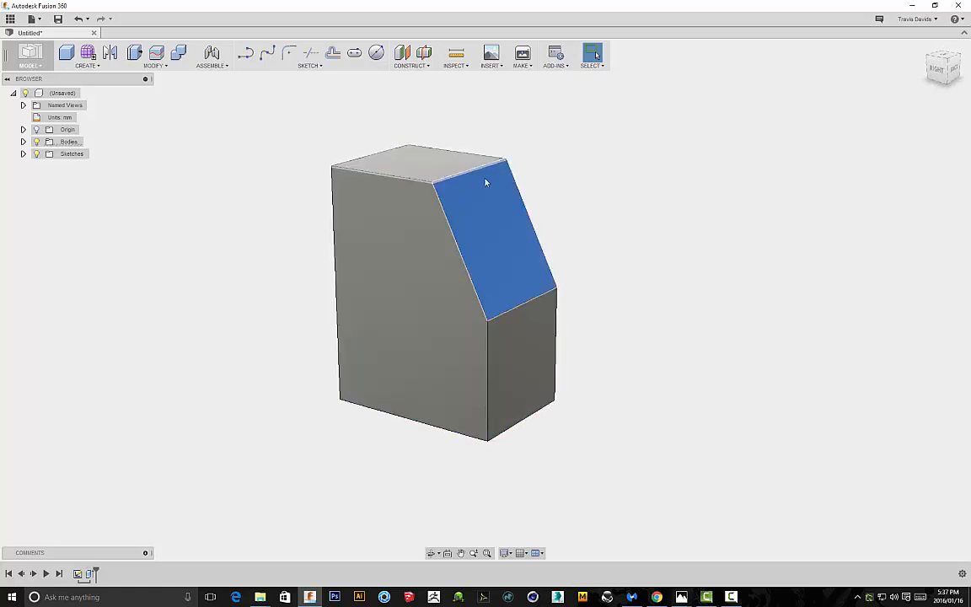
{"action": "middle_click_drag", "start_coordinate": [485, 182], "coordinate": [778, 265], "text": "shift"}
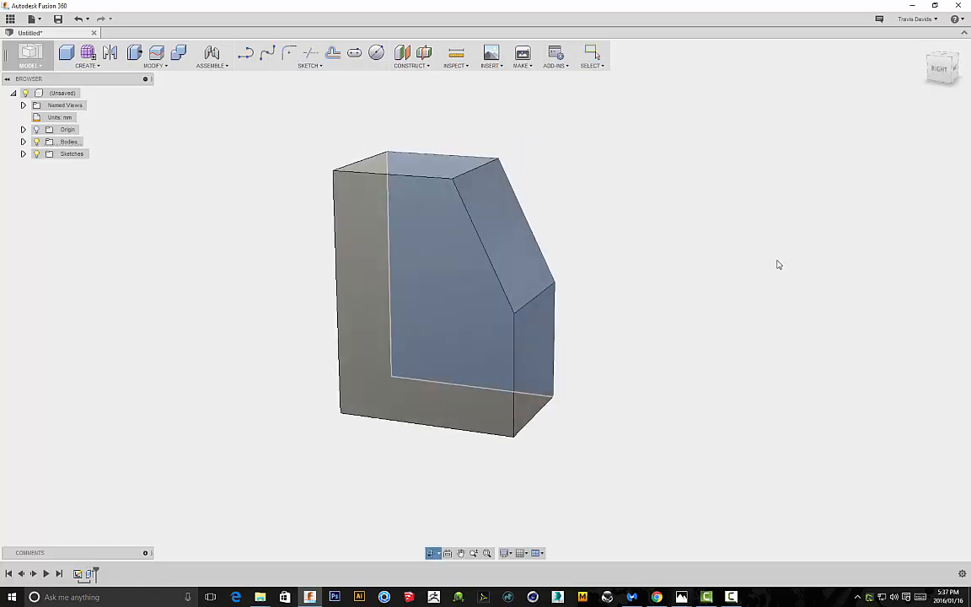
{"action": "left_click", "coordinate": [386, 275]}
{"action": "right_click", "coordinate": [633, 308]}
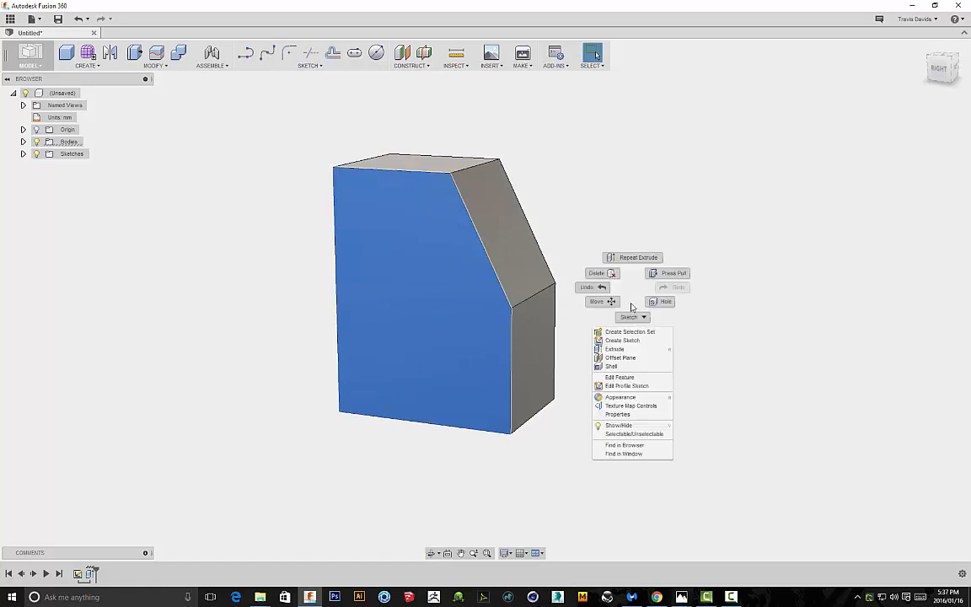
{"action": "left_click", "coordinate": [618, 366]}
{"action": "middle_click_drag", "start_coordinate": [562, 285], "coordinate": [514, 406], "text": "shift"}
{"action": "middle_click_drag", "start_coordinate": [606, 394], "coordinate": [561, 265], "text": "shift"}
{"action": "scroll", "coordinate": [515, 319], "scroll_direction": "up", "scroll_amount": 4}
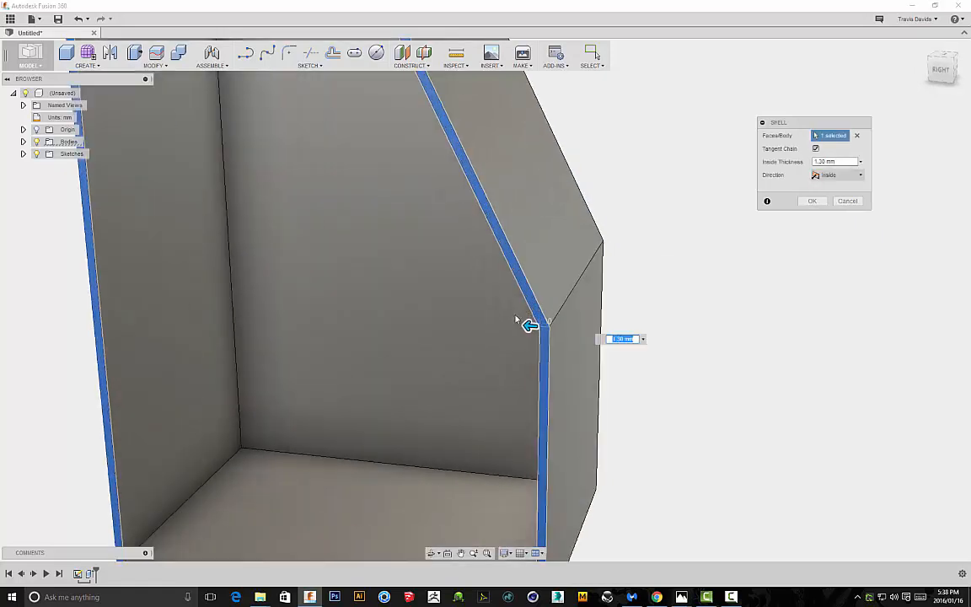
{"action": "left_click_drag", "start_coordinate": [527, 325], "coordinate": [492, 321]}
{"action": "scroll", "coordinate": [722, 190], "scroll_direction": "down", "scroll_amount": 3}
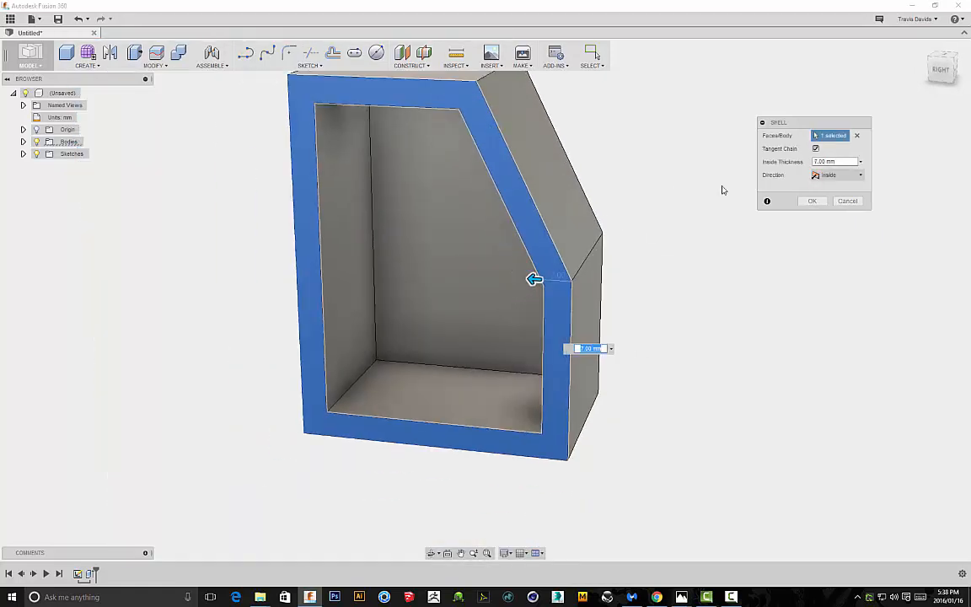
- Try a 5 mm outside thickness, switch the shell direction to Both, set the inside thickness to 10 mm, and apply it
{"action": "scroll", "coordinate": [674, 152], "scroll_direction": "down", "scroll_amount": 2}
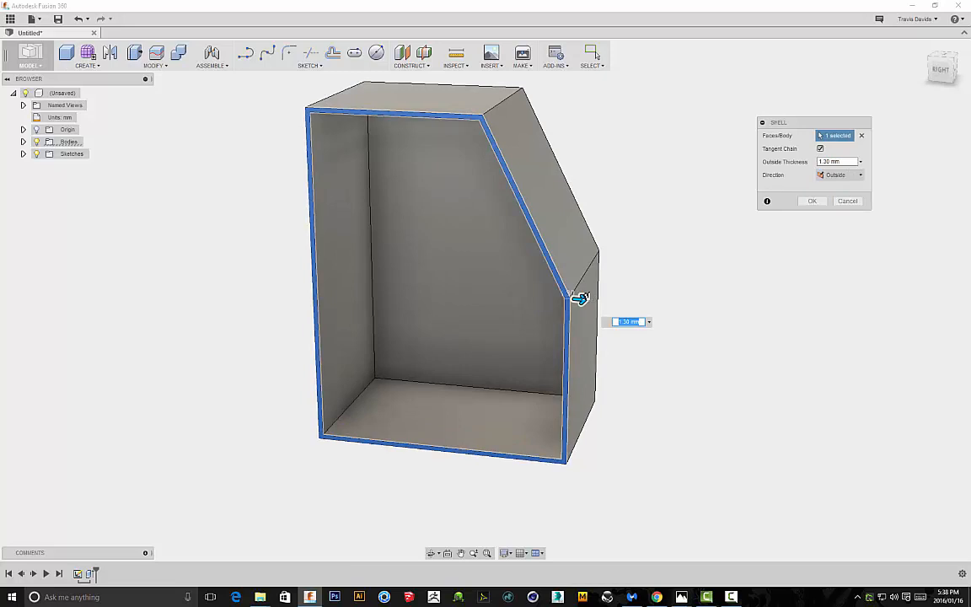
{"action": "mouse_move", "coordinate": [579, 298]}
{"action": "left_mouse_down"}
{"action": "mouse_move", "coordinate": [611, 301]}
{"action": "mouse_move", "coordinate": [594, 300]}
{"action": "left_mouse_up"}
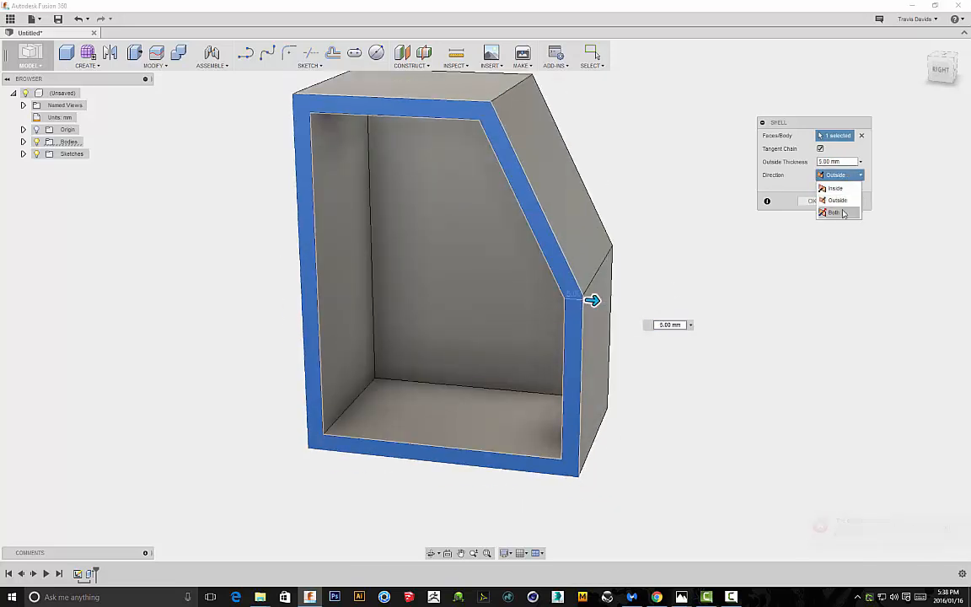
{"action": "left_click", "coordinate": [833, 213]}
{"action": "left_click", "coordinate": [594, 301]}
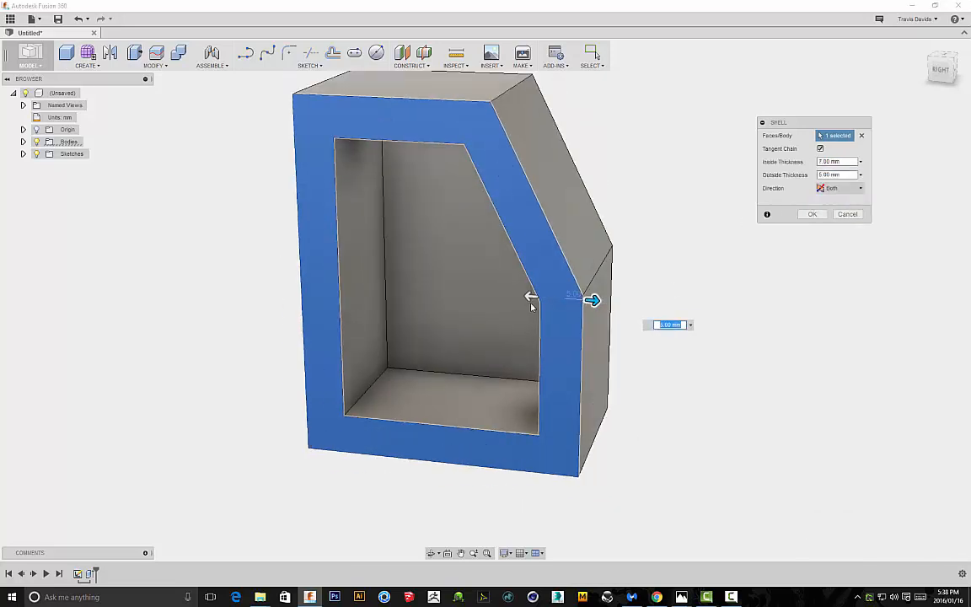
{"action": "mouse_move", "coordinate": [531, 295]}
{"action": "left_mouse_down"}
{"action": "mouse_move", "coordinate": [504, 291]}
{"action": "mouse_move", "coordinate": [536, 296]}
{"action": "left_mouse_up"}
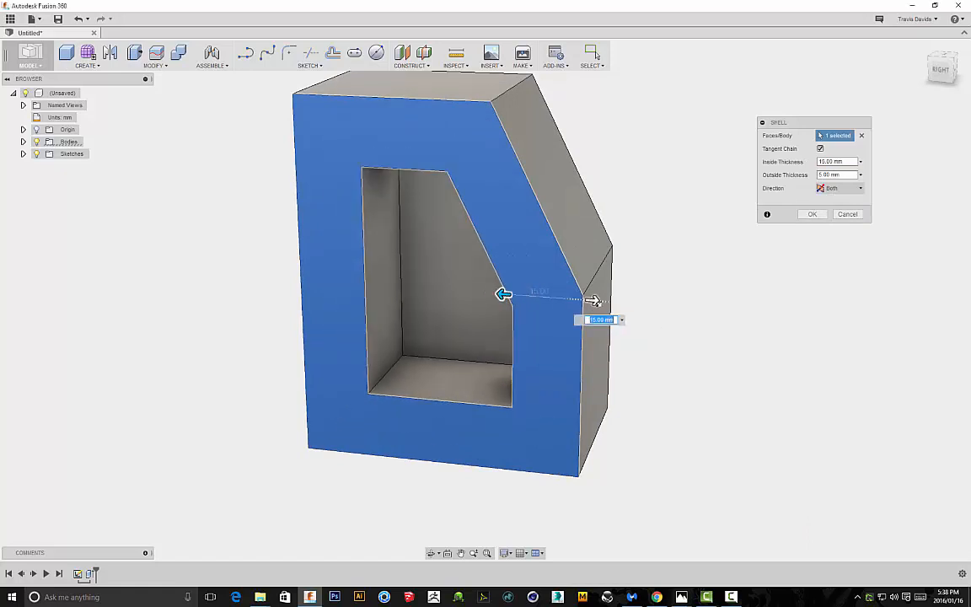
{"action": "left_click_drag", "start_coordinate": [596, 301], "coordinate": [529, 300]}
{"action": "left_click", "coordinate": [809, 214]}
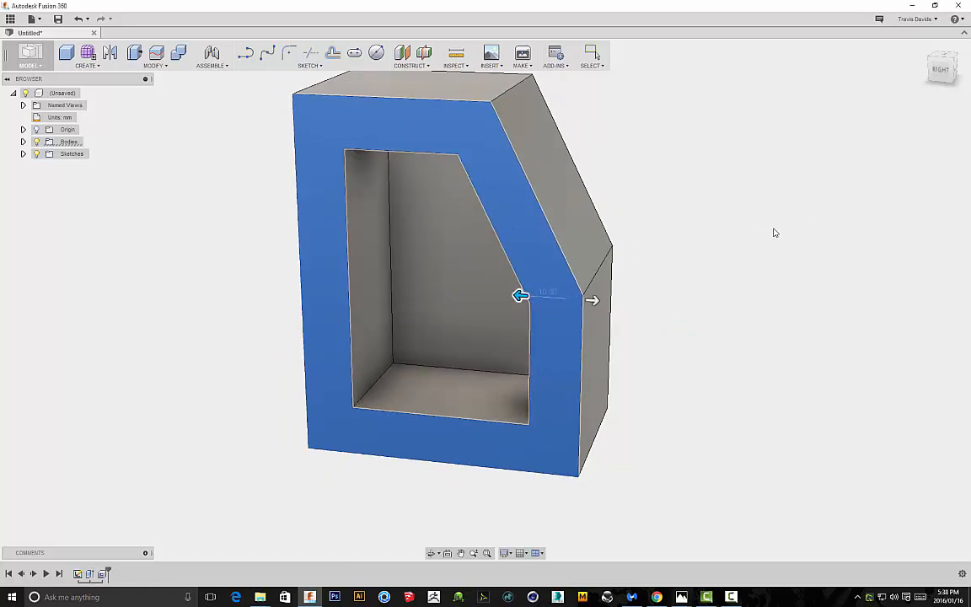
- Try a Shell on the sloped face and the uncut five-sided side face, using both directions with a 3 mm inside thickness
{"action": "middle_click_drag", "start_coordinate": [774, 231], "coordinate": [580, 221], "text": "shift"}
{"action": "left_click", "coordinate": [581, 224]}
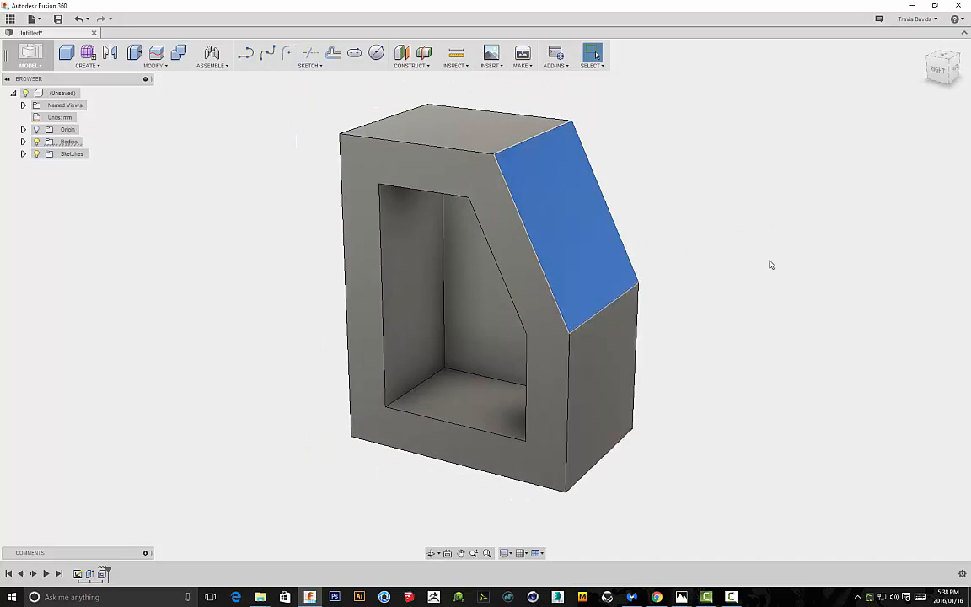
{"action": "middle_click_drag", "start_coordinate": [694, 239], "coordinate": [723, 239], "text": "shift"}
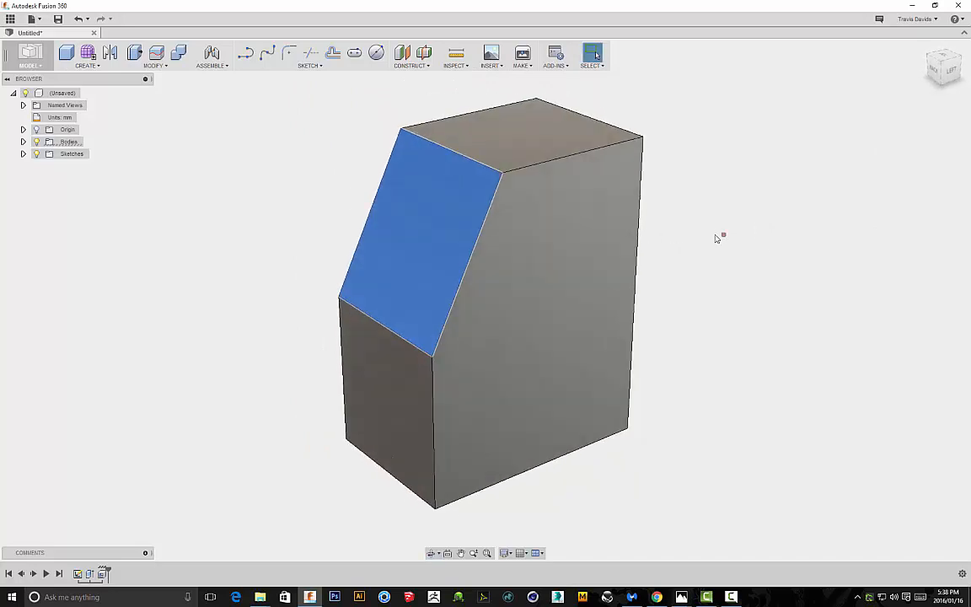
{"action": "right_click", "coordinate": [715, 237]}
{"action": "left_click", "coordinate": [581, 236]}
{"action": "left_click", "coordinate": [580, 236], "text": "ctrl"}
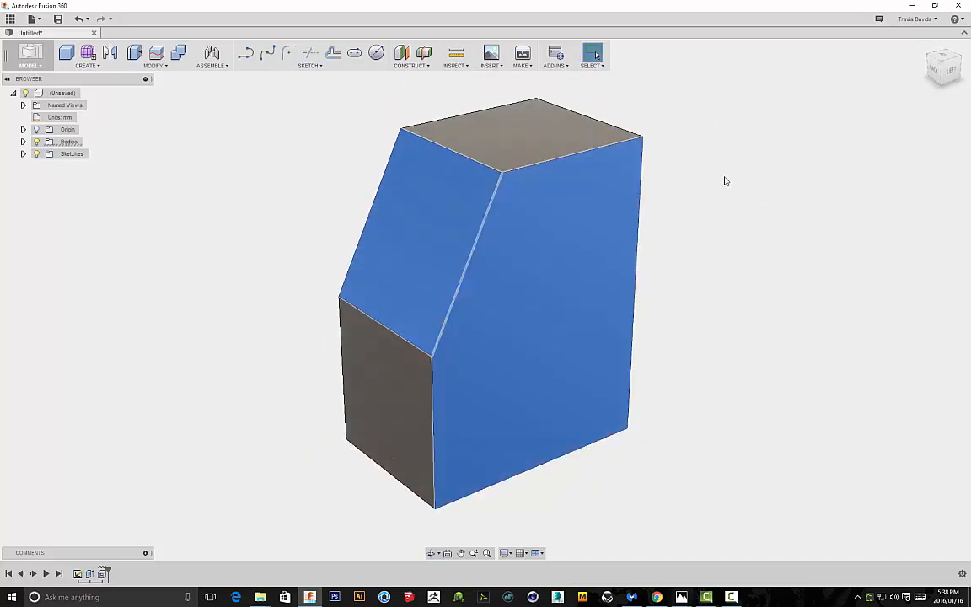
{"action": "right_click", "coordinate": [724, 180]}
{"action": "left_click", "coordinate": [723, 234]}
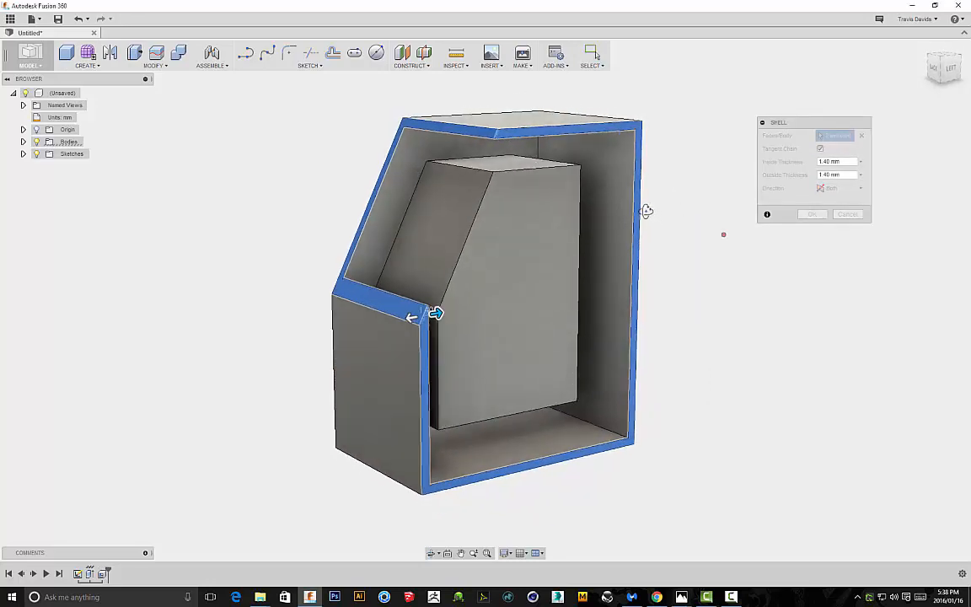
{"action": "mouse_move", "coordinate": [646, 210]}
{"action": "middle_mouse_down", "text": "shift"}
{"action": "mouse_move", "coordinate": [606, 194]}
{"action": "mouse_move", "coordinate": [680, 195]}
{"action": "mouse_move", "coordinate": [708, 217]}
{"action": "mouse_move", "coordinate": [637, 211]}
{"action": "middle_mouse_up", "text": "shift"}
{"action": "scroll", "coordinate": [399, 329], "scroll_direction": "up", "scroll_amount": 4}
{"action": "mouse_move", "coordinate": [379, 328]}
{"action": "left_mouse_down"}
{"action": "mouse_move", "coordinate": [405, 327]}
{"action": "mouse_move", "coordinate": [386, 327]}
{"action": "left_mouse_up"}
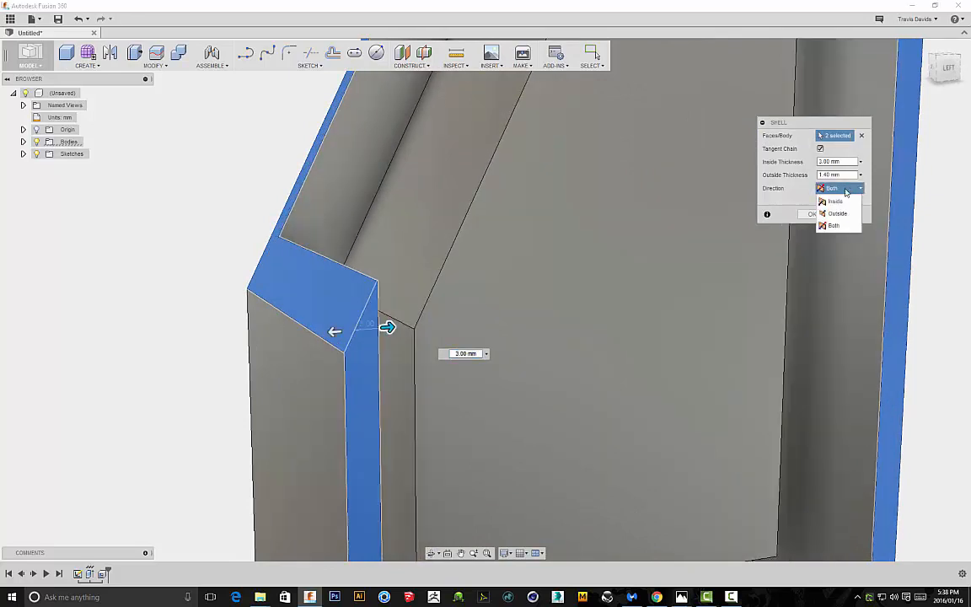
- Try the two-face shell with the Inside direction and adjust its wall thickness
{"action": "left_click", "coordinate": [834, 201]}
{"action": "scroll", "coordinate": [605, 202], "scroll_direction": "down", "scroll_amount": 5}
{"action": "mouse_move", "coordinate": [503, 276]}
{"action": "left_mouse_down"}
{"action": "mouse_move", "coordinate": [524, 275]}
{"action": "mouse_move", "coordinate": [510, 276]}
{"action": "left_mouse_up"}
{"action": "middle_click_drag", "start_coordinate": [364, 234], "coordinate": [221, 157], "text": "shift"}
{"action": "mouse_move", "coordinate": [447, 160]}
{"action": "middle_mouse_down", "text": "shift"}
{"action": "mouse_move", "coordinate": [347, 154]}
{"action": "mouse_move", "coordinate": [488, 174]}
{"action": "mouse_move", "coordinate": [446, 171]}
{"action": "middle_mouse_up", "text": "shift"}
{"action": "left_click", "coordinate": [813, 202]}
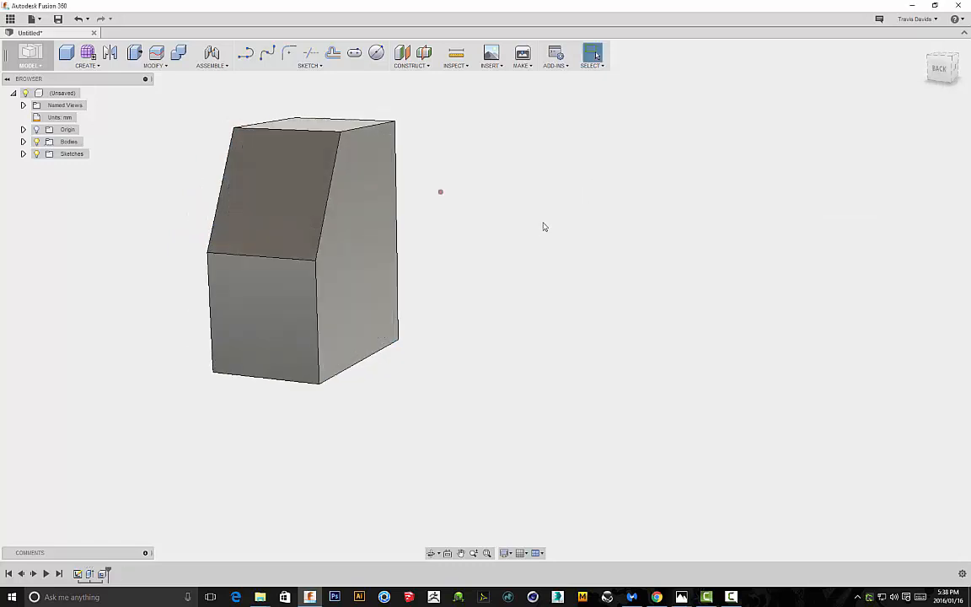
- Shell the block through its top face and short vertical front face, thickening the walls inward with the Inside direction
{"action": "middle_click_drag", "start_coordinate": [235, 323], "coordinate": [554, 175], "text": "shift"}
{"action": "right_click", "coordinate": [661, 211]}
{"action": "left_click", "coordinate": [649, 274]}
{"action": "scroll", "coordinate": [536, 194], "scroll_direction": "up", "scroll_amount": 3}
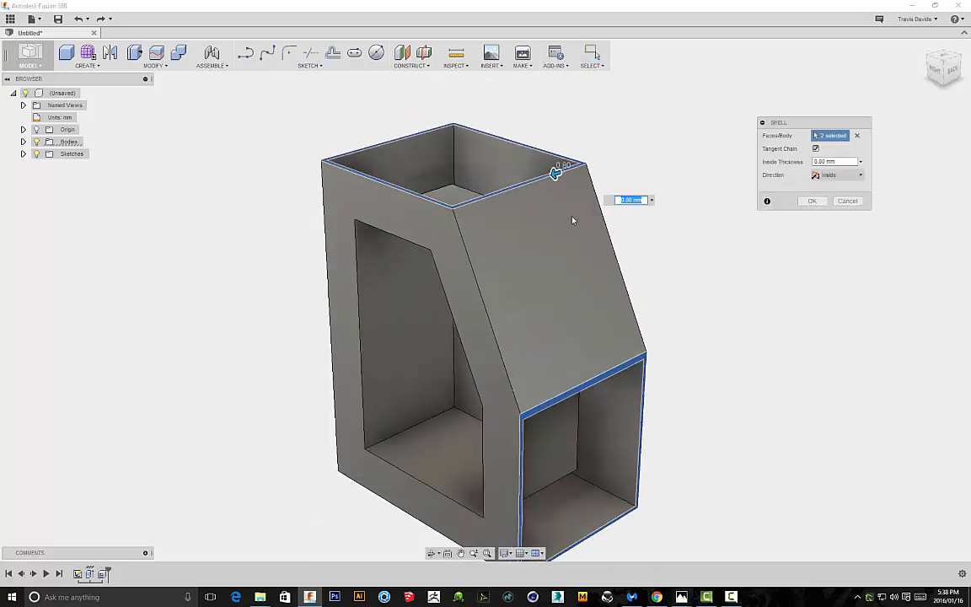
{"action": "middle_click_drag", "start_coordinate": [699, 414], "coordinate": [595, 221], "text": "shift"}
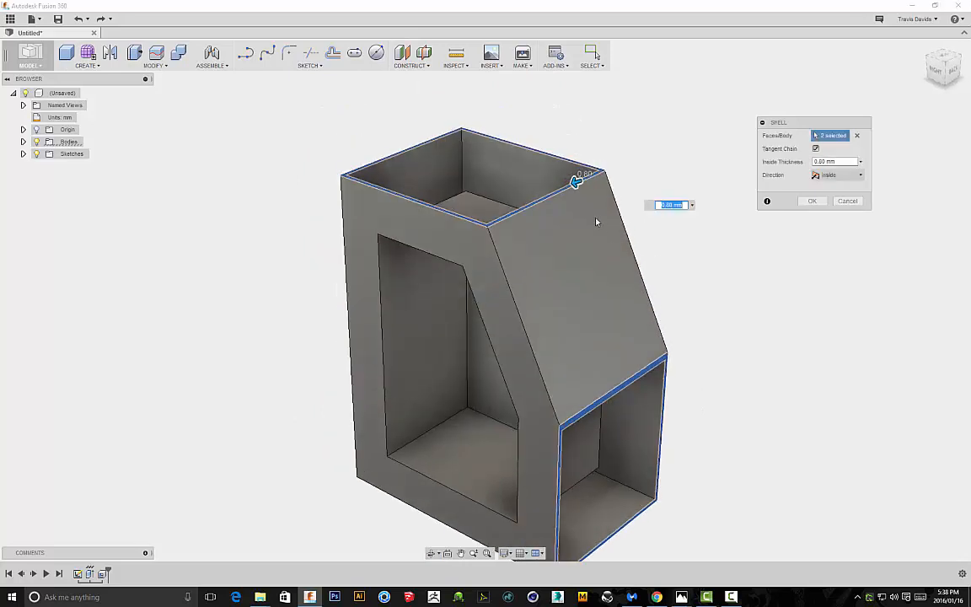
{"action": "scroll", "coordinate": [590, 219], "scroll_direction": "up", "scroll_amount": 3}
{"action": "left_click_drag", "start_coordinate": [580, 159], "coordinate": [554, 166]}
{"action": "scroll", "coordinate": [674, 297], "scroll_direction": "down", "scroll_amount": 5}
{"action": "middle_click_drag", "start_coordinate": [674, 296], "coordinate": [708, 310], "text": "shift"}
{"action": "left_click", "coordinate": [811, 202]}
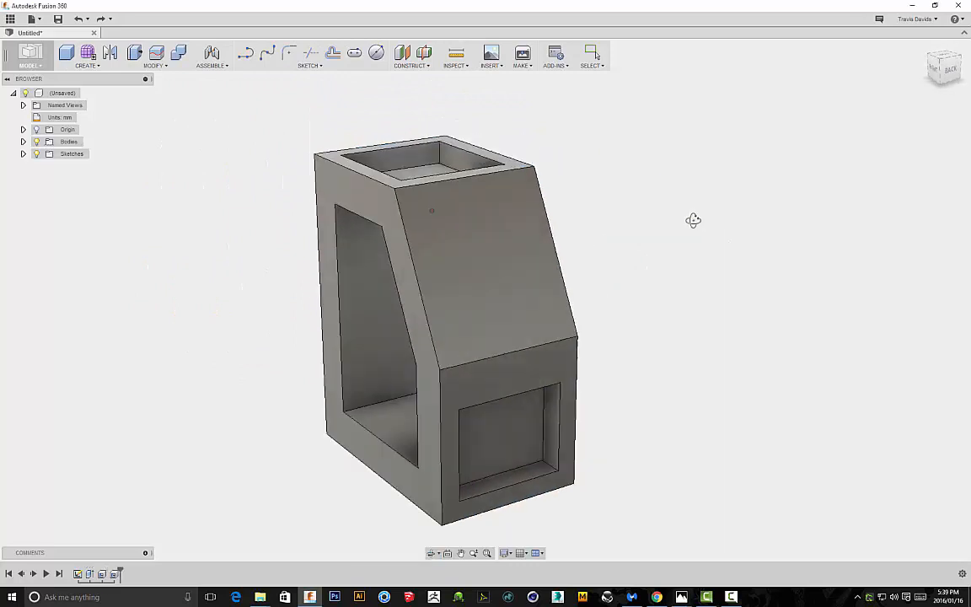
- Examine the recesses shelled into the block's top and front and the opening in its side from several angles
{"action": "middle_click_drag", "start_coordinate": [693, 219], "coordinate": [408, 190], "text": "shift"}
{"action": "middle_click_drag", "start_coordinate": [675, 205], "coordinate": [452, 175], "text": "shift"}
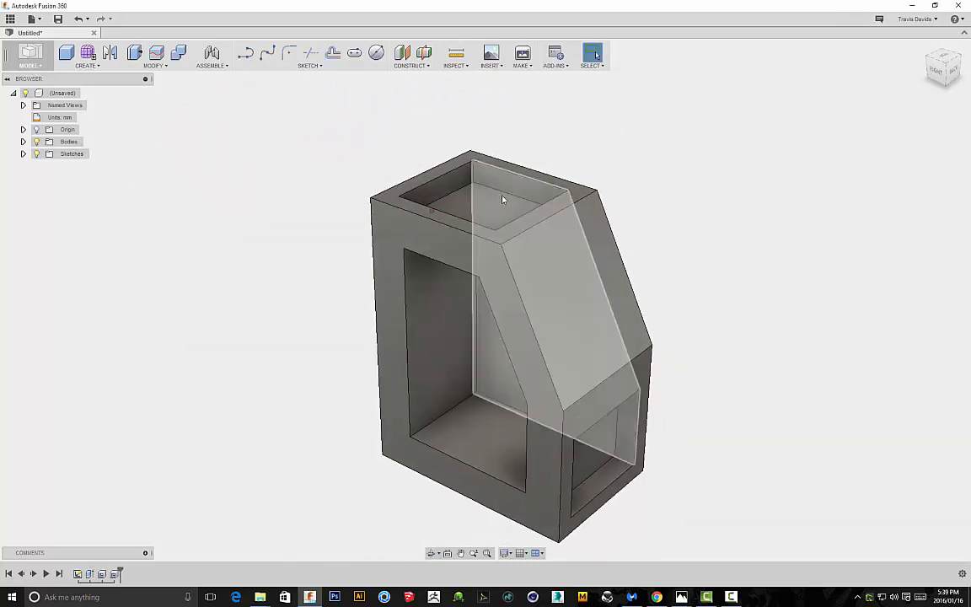
{"action": "scroll", "coordinate": [472, 177], "scroll_direction": "up", "scroll_amount": 1}
{"action": "scroll", "coordinate": [472, 177], "scroll_direction": "up", "scroll_amount": 3}
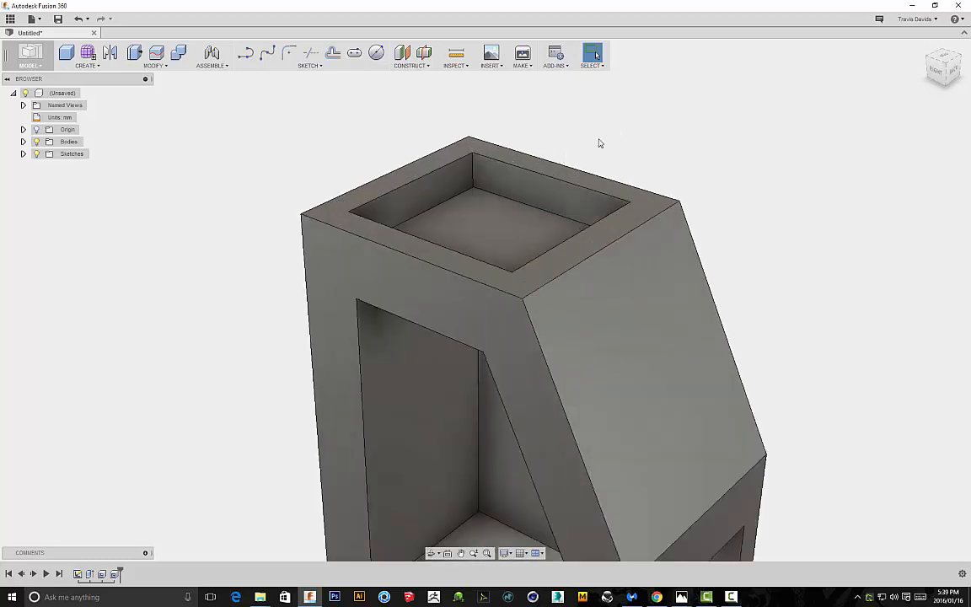
{"action": "middle_click_drag", "start_coordinate": [600, 143], "coordinate": [513, 161], "text": "shift"}
{"action": "scroll", "coordinate": [550, 84], "scroll_direction": "down", "scroll_amount": 4}
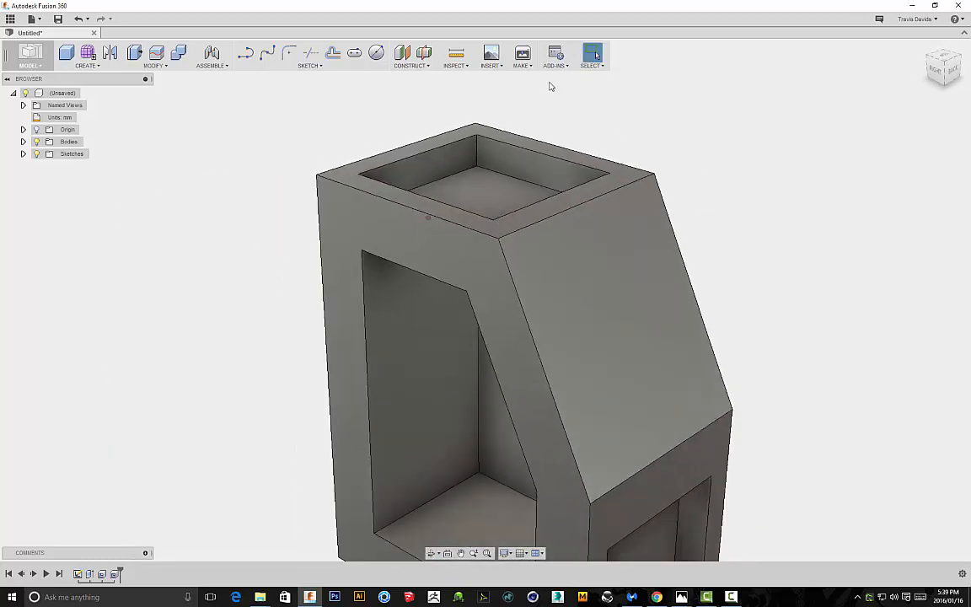
{"action": "middle_click_drag", "start_coordinate": [669, 197], "coordinate": [545, 204], "text": "shift"}
- Undo the shells, the extrusion and the five-sided sketch until the design is empty
{"action": "key", "text": "ctrl+z"}
{"action": "key", "text": "ctrl+z"}
{"action": "key", "text": "ctrl+z"}
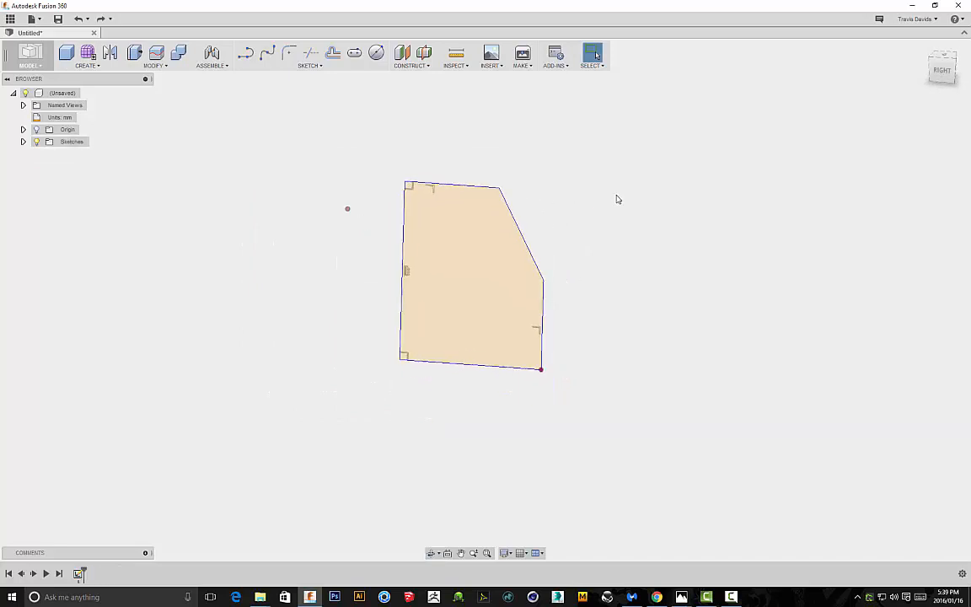
{"action": "key", "text": "ctrl+z"}
{"action": "key", "text": "ctrl+z"}
{"action": "key", "text": "ctrl+z"}
{"action": "key", "text": "ctrl+z"}
{"action": "key", "text": "ctrl+z"}
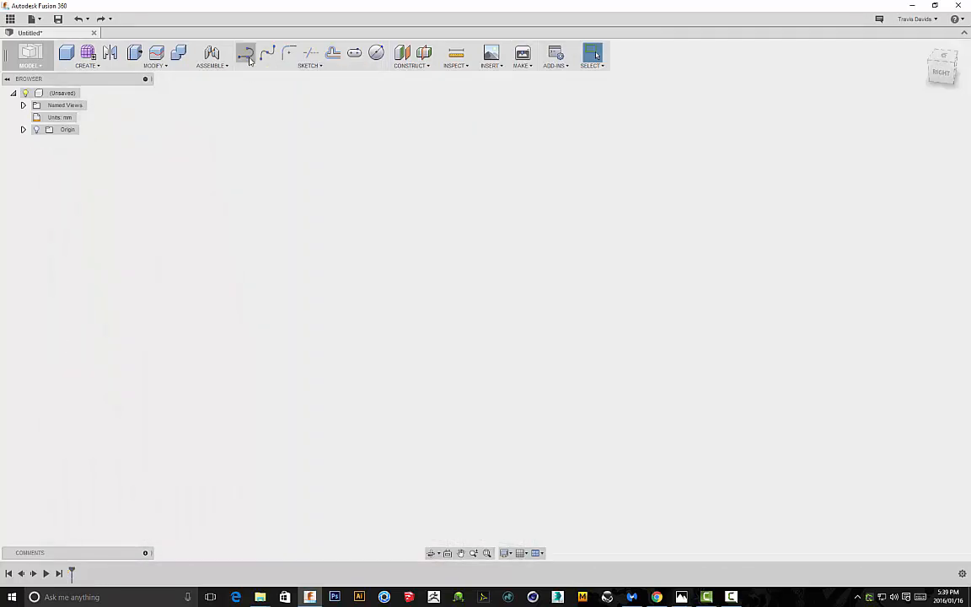
- Sketch a closed vase half-profile on the right-view plane from the origin, 200 mm tall with a 50 mm top edge, slanted side and tangent arc
{"action": "left_click", "coordinate": [245, 54]}
{"action": "left_click", "coordinate": [531, 396]}
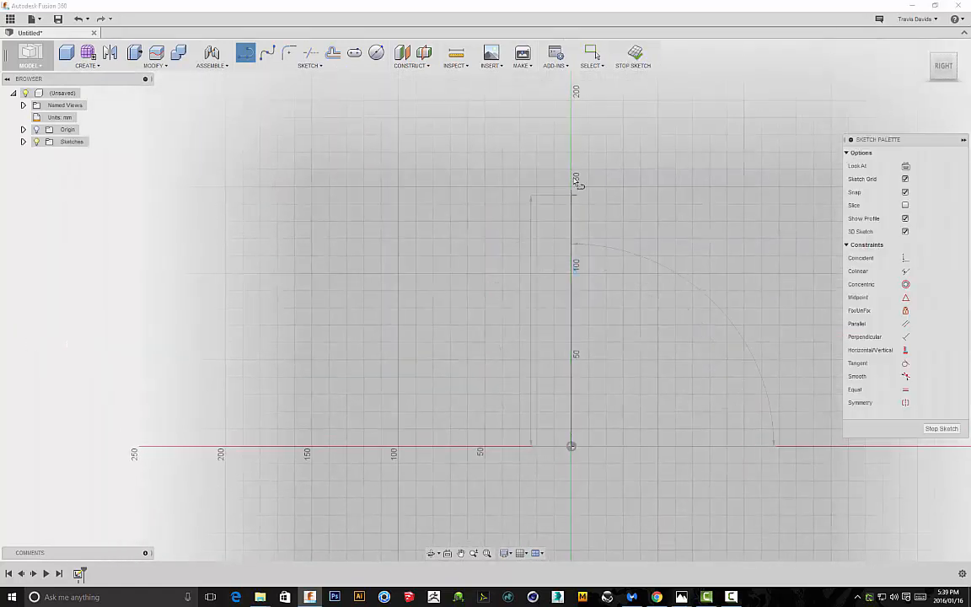
{"action": "left_click", "coordinate": [577, 105]}
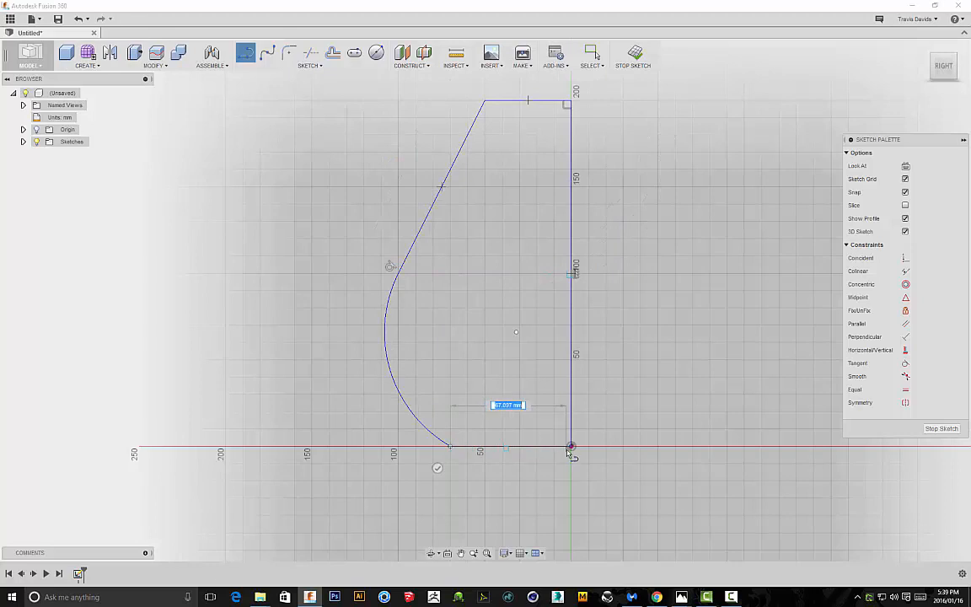
{"action": "left_click", "coordinate": [662, 227]}
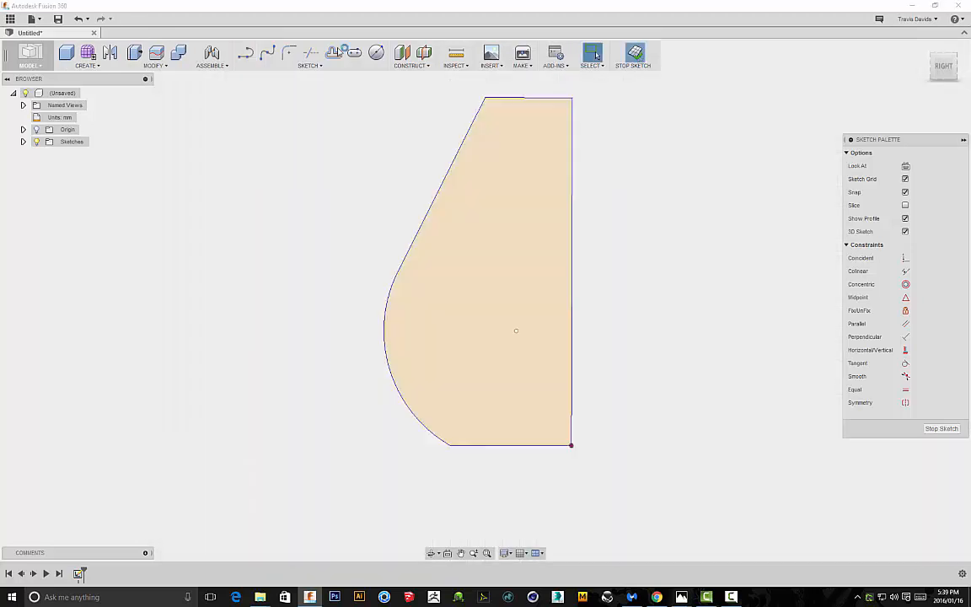
- Revolve the vase profile 360° around its long vertical edge as a new body
{"action": "left_click", "coordinate": [87, 65]}
{"action": "left_click", "coordinate": [77, 162]}
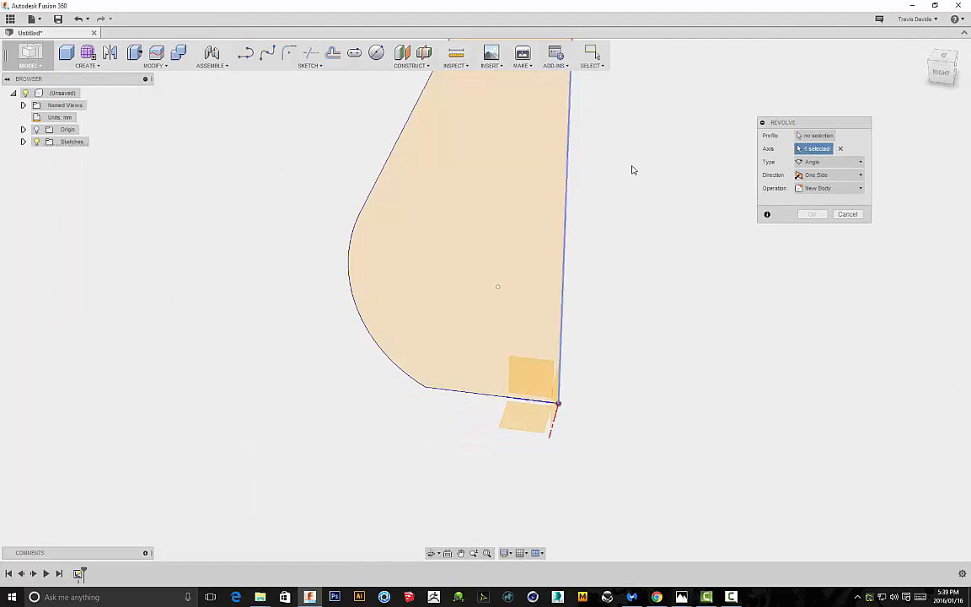
{"action": "left_click", "coordinate": [467, 171]}
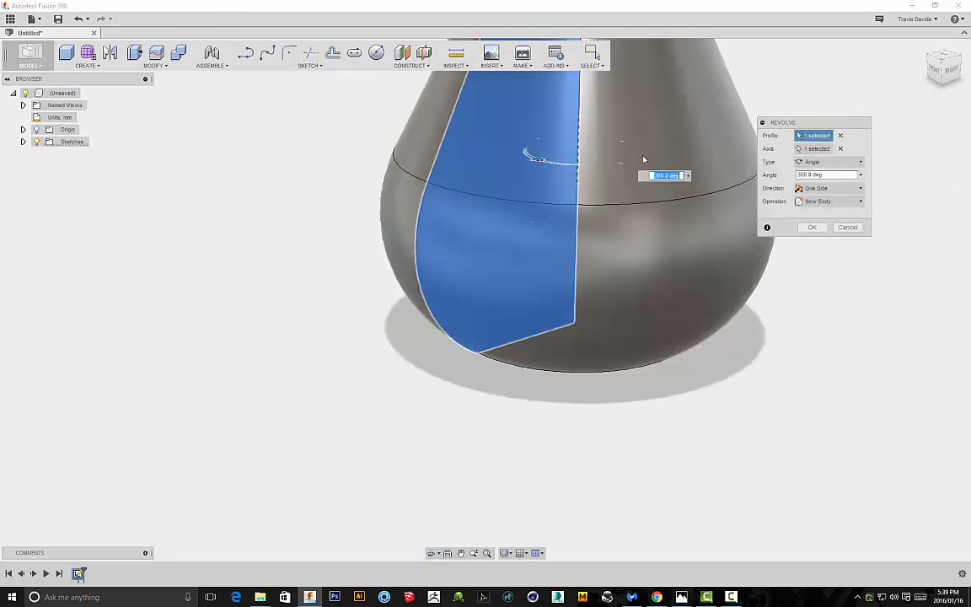
{"action": "scroll", "coordinate": [643, 160], "scroll_direction": "down", "scroll_amount": 1}
{"action": "middle_click_drag", "start_coordinate": [637, 163], "coordinate": [540, 297]}
{"action": "mouse_move", "coordinate": [657, 130]}
{"action": "middle_mouse_down", "text": "shift"}
{"action": "mouse_move", "coordinate": [652, 204]}
{"action": "mouse_move", "coordinate": [649, 145]}
{"action": "middle_mouse_up", "text": "shift"}
{"action": "left_click", "coordinate": [812, 227]}
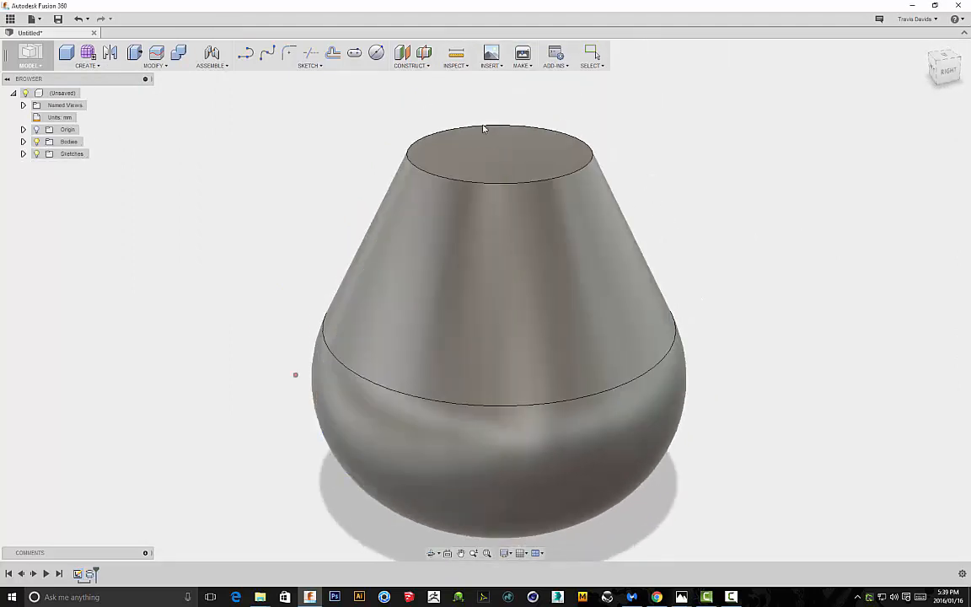
- Shell the revolved vase through its flat circular top face with a 10 mm inside thickness
{"action": "middle_click_drag", "start_coordinate": [483, 128], "coordinate": [546, 230], "text": "shift"}
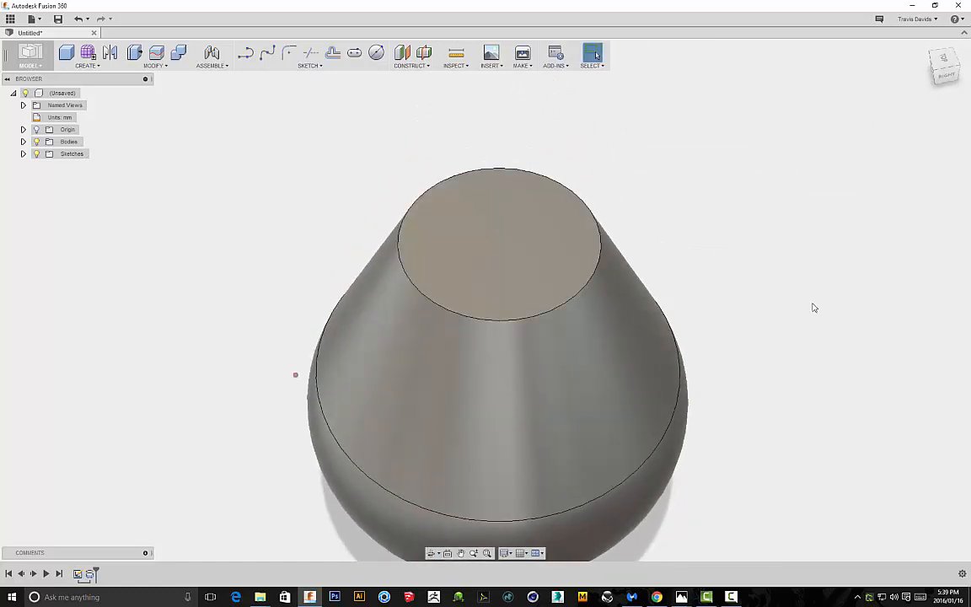
{"action": "left_click", "coordinate": [552, 243]}
{"action": "scroll", "coordinate": [789, 286], "scroll_direction": "down", "scroll_amount": 1}
{"action": "middle_click_drag", "start_coordinate": [791, 288], "coordinate": [639, 235], "text": "shift"}
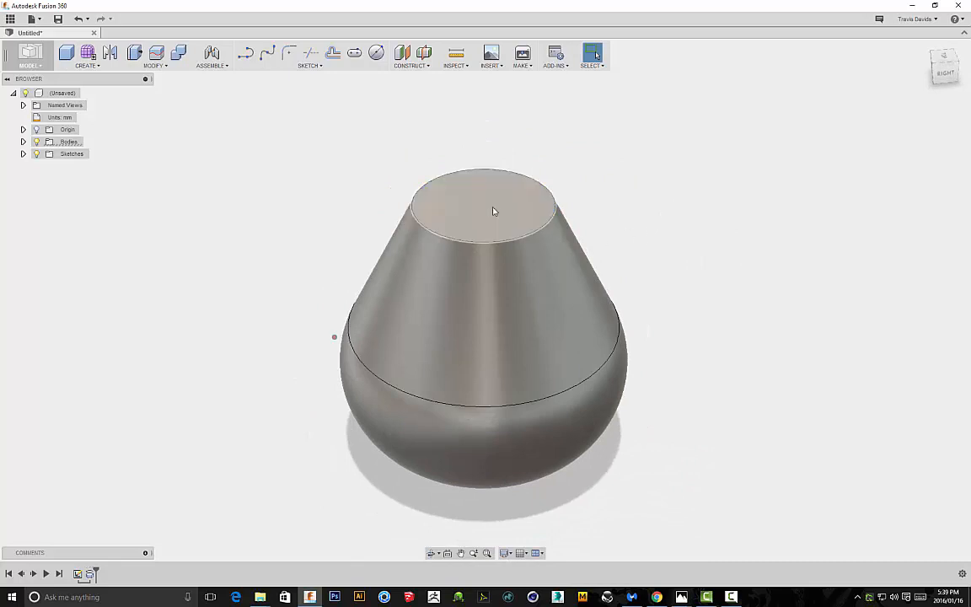
{"action": "left_click", "coordinate": [494, 211]}
{"action": "right_click", "coordinate": [679, 224]}
{"action": "left_click", "coordinate": [661, 303]}
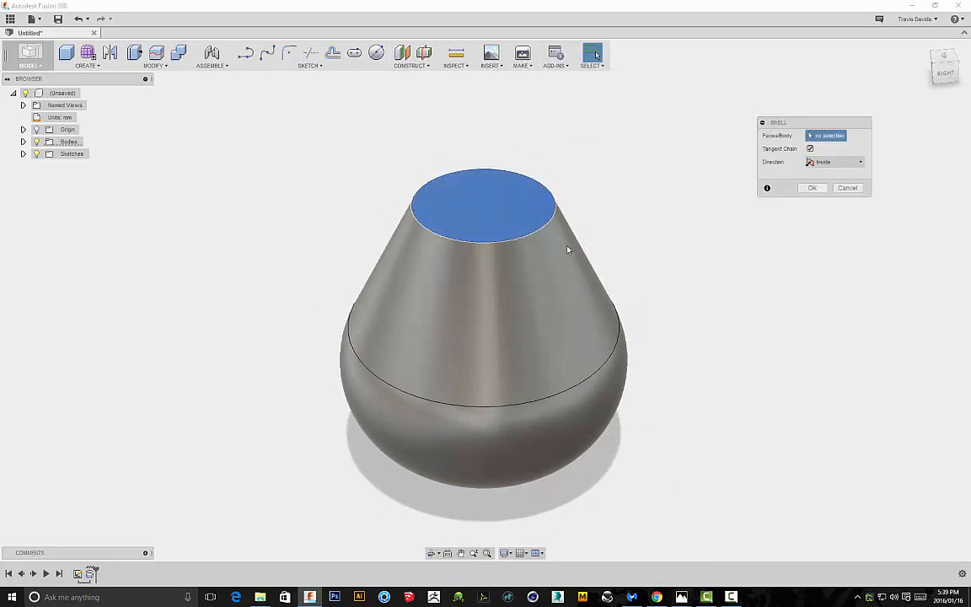
{"action": "scroll", "coordinate": [533, 202], "scroll_direction": "up", "scroll_amount": 3}
{"action": "middle_click_drag", "start_coordinate": [621, 174], "coordinate": [653, 167], "text": "shift"}
{"action": "left_click_drag", "start_coordinate": [584, 279], "coordinate": [556, 282]}
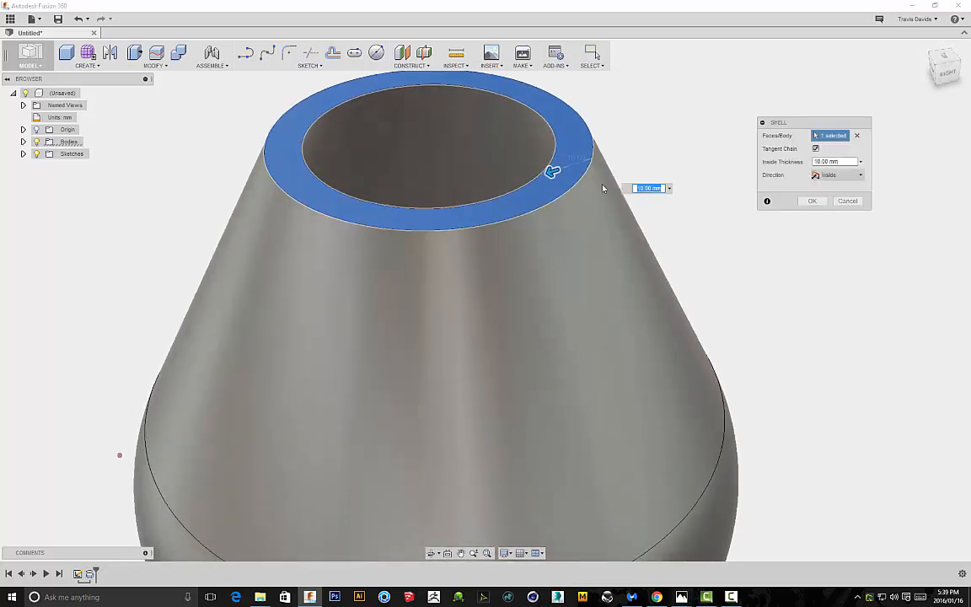
{"action": "middle_click_drag", "start_coordinate": [603, 189], "coordinate": [639, 198], "text": "shift"}
{"action": "key", "text": "Return"}
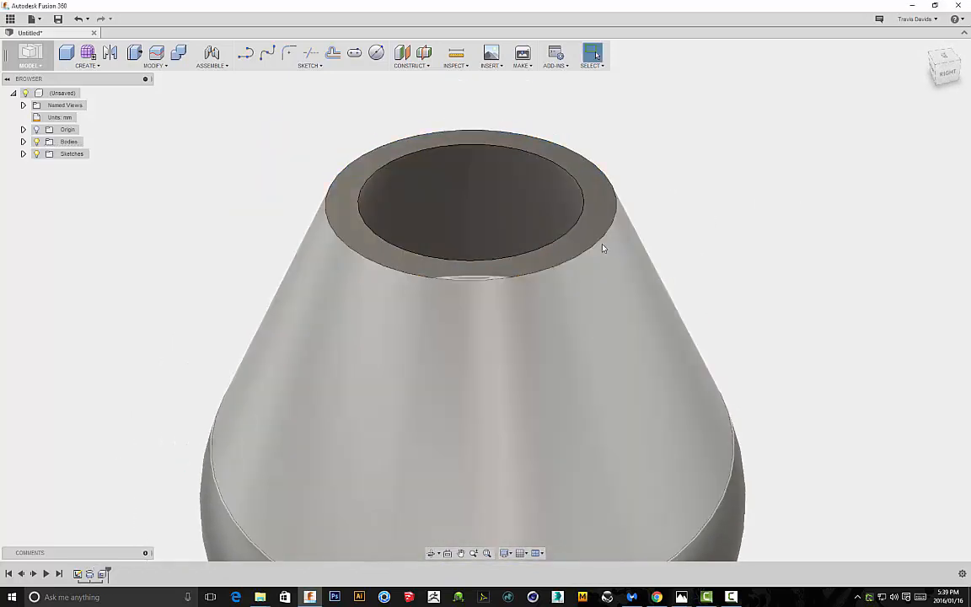
- Fillet the inner and outer circular edges of the vase's top rim with a 4.5 mm constant radius
{"action": "right_click", "coordinate": [689, 215]}
{"action": "left_click", "coordinate": [702, 125]}
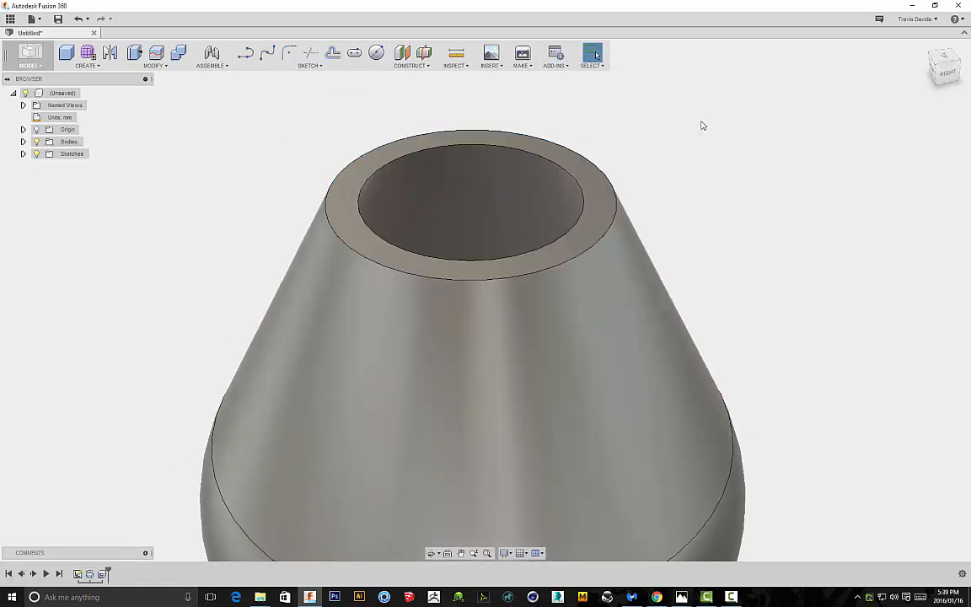
{"action": "scroll", "coordinate": [619, 199], "scroll_direction": "up", "scroll_amount": 3}
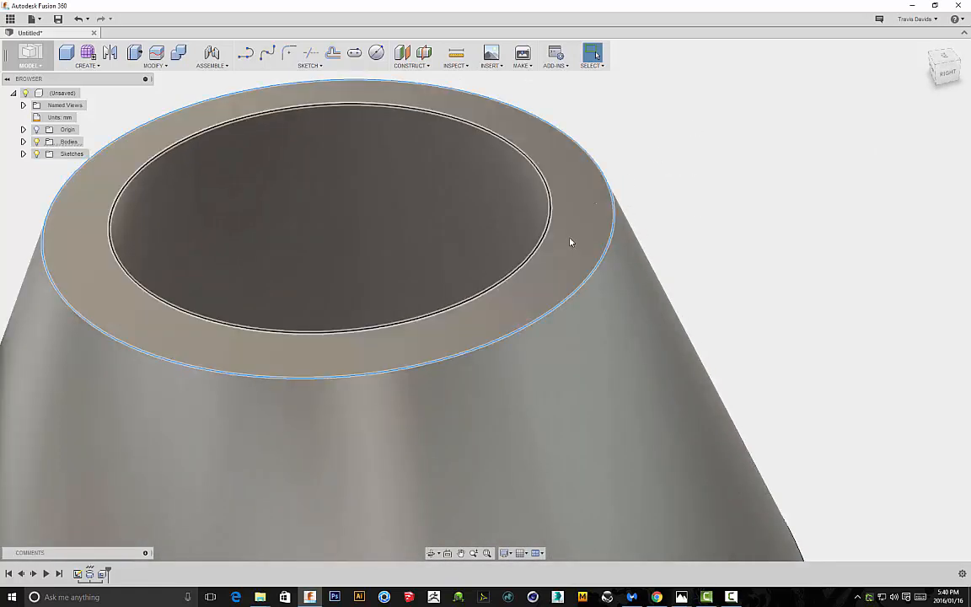
{"action": "right_click", "coordinate": [706, 191]}
{"action": "left_click", "coordinate": [656, 157]}
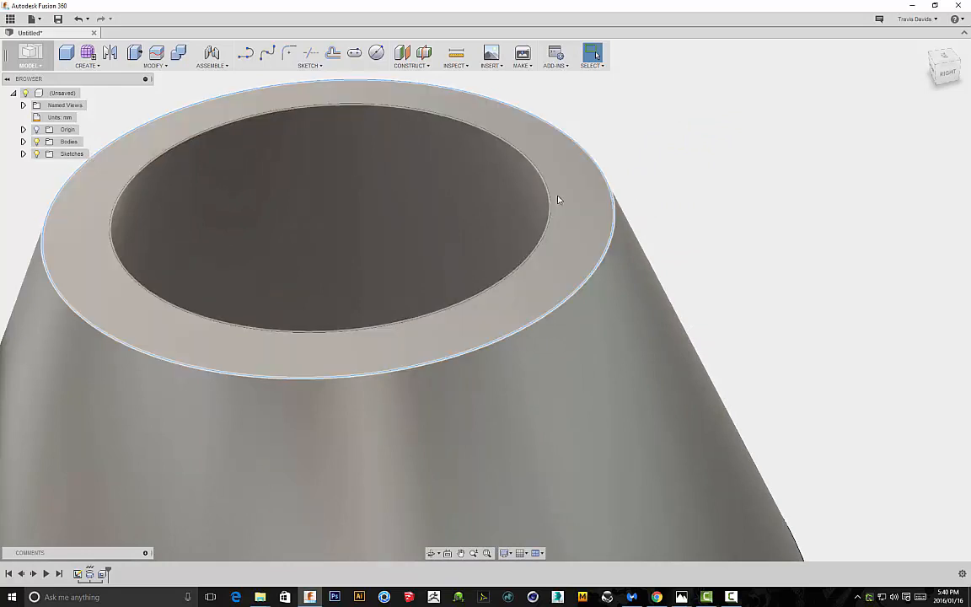
{"action": "left_click", "coordinate": [560, 190]}
{"action": "right_click", "coordinate": [678, 145]}
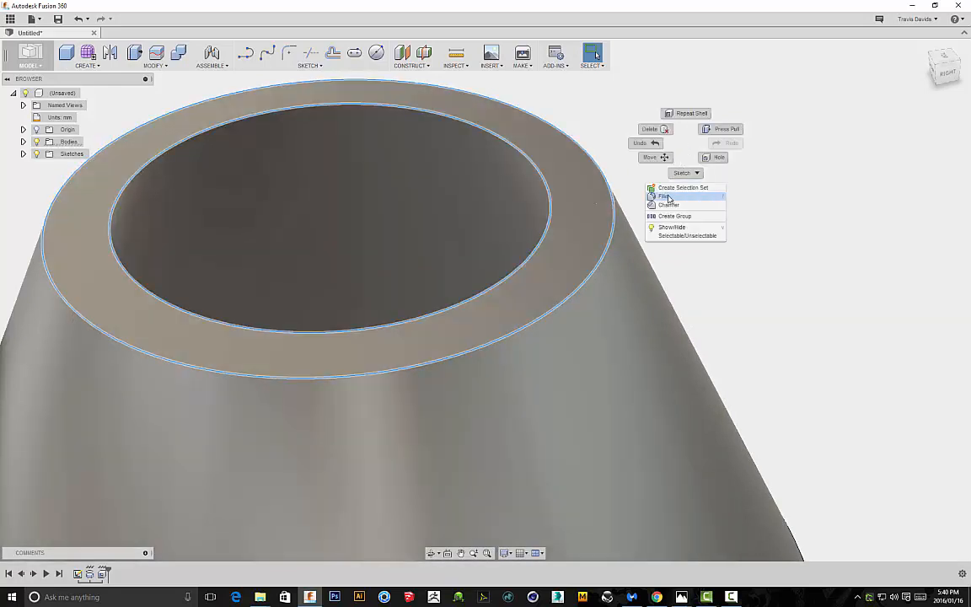
{"action": "left_click", "coordinate": [655, 198]}
{"action": "scroll", "coordinate": [536, 154], "scroll_direction": "up", "scroll_amount": 3}
{"action": "left_click_drag", "start_coordinate": [537, 151], "coordinate": [564, 155]}
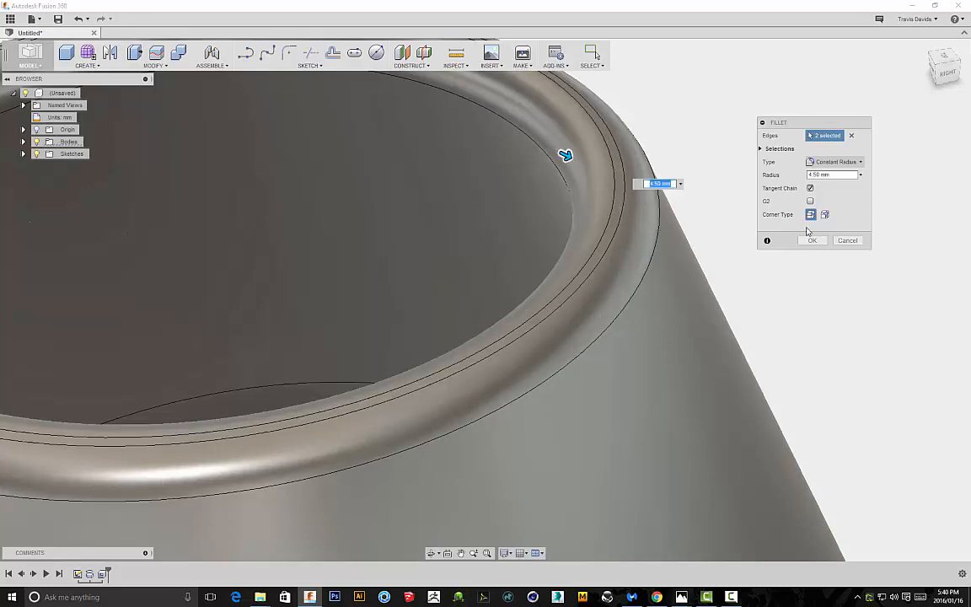
{"action": "left_click", "coordinate": [812, 241]}
- Inspect the filleted vase as a whole from the side and from above its opening
{"action": "scroll", "coordinate": [810, 249], "scroll_direction": "down", "scroll_amount": 5}
{"action": "middle_click_drag", "start_coordinate": [810, 250], "coordinate": [714, 274], "text": "shift"}
{"action": "middle_click_drag", "start_coordinate": [655, 275], "coordinate": [682, 270], "text": "shift"}
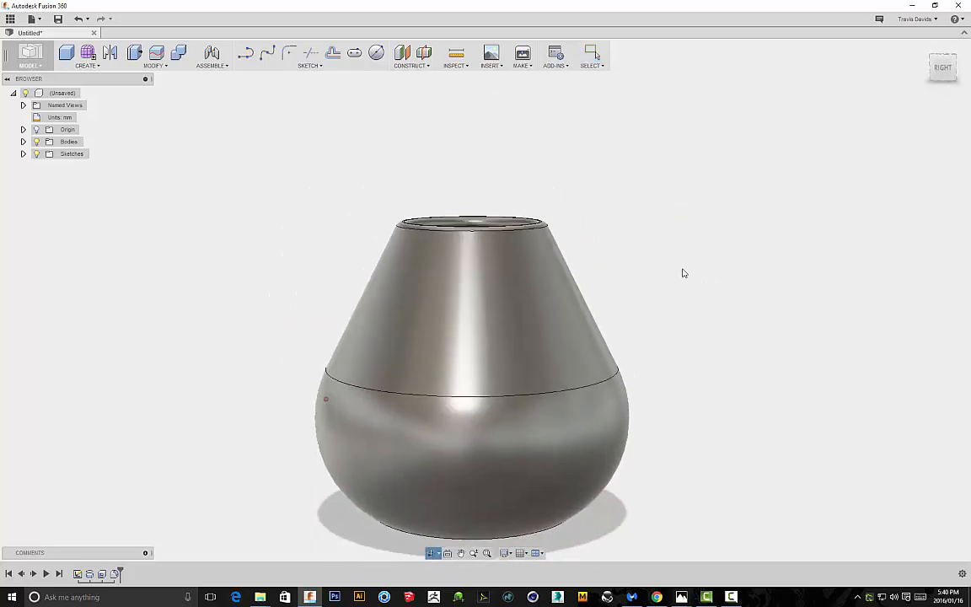
{"action": "scroll", "coordinate": [659, 225], "scroll_direction": "down", "scroll_amount": 3}
{"action": "middle_click_drag", "start_coordinate": [661, 224], "coordinate": [696, 229], "text": "shift"}
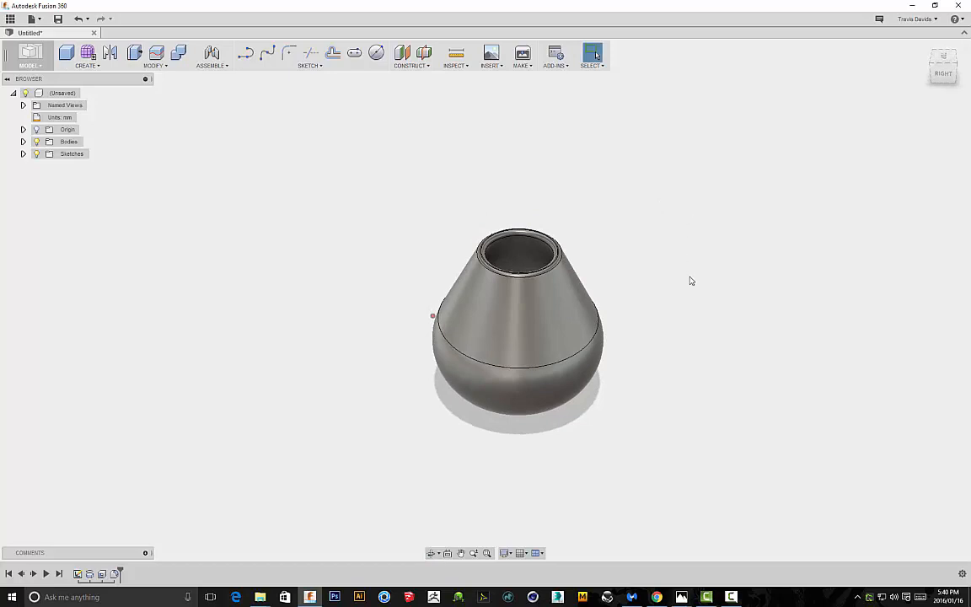
{"action": "scroll", "coordinate": [690, 280], "scroll_direction": "up", "scroll_amount": 3}
{"action": "scroll", "coordinate": [645, 268], "scroll_direction": "down", "scroll_amount": 2}
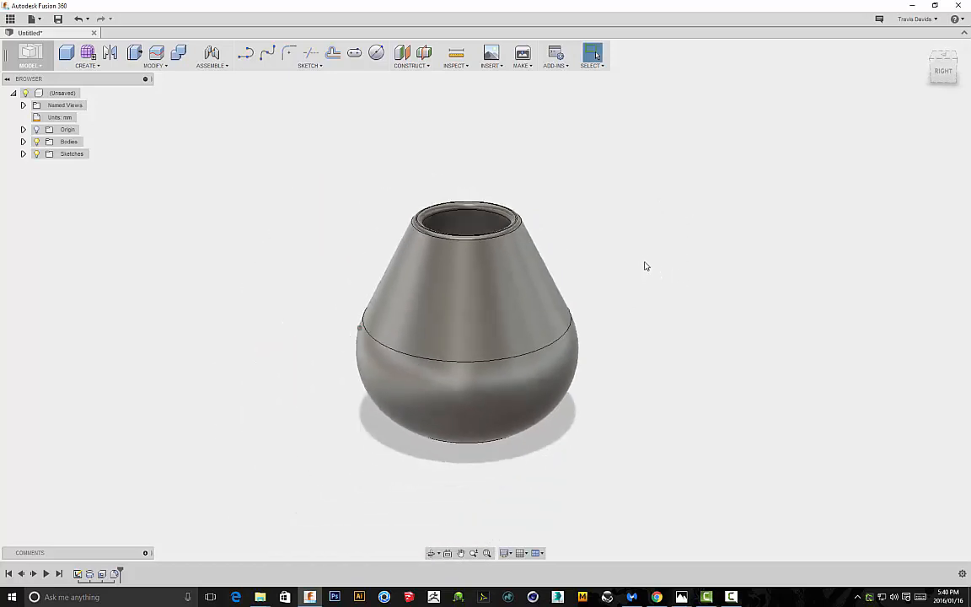